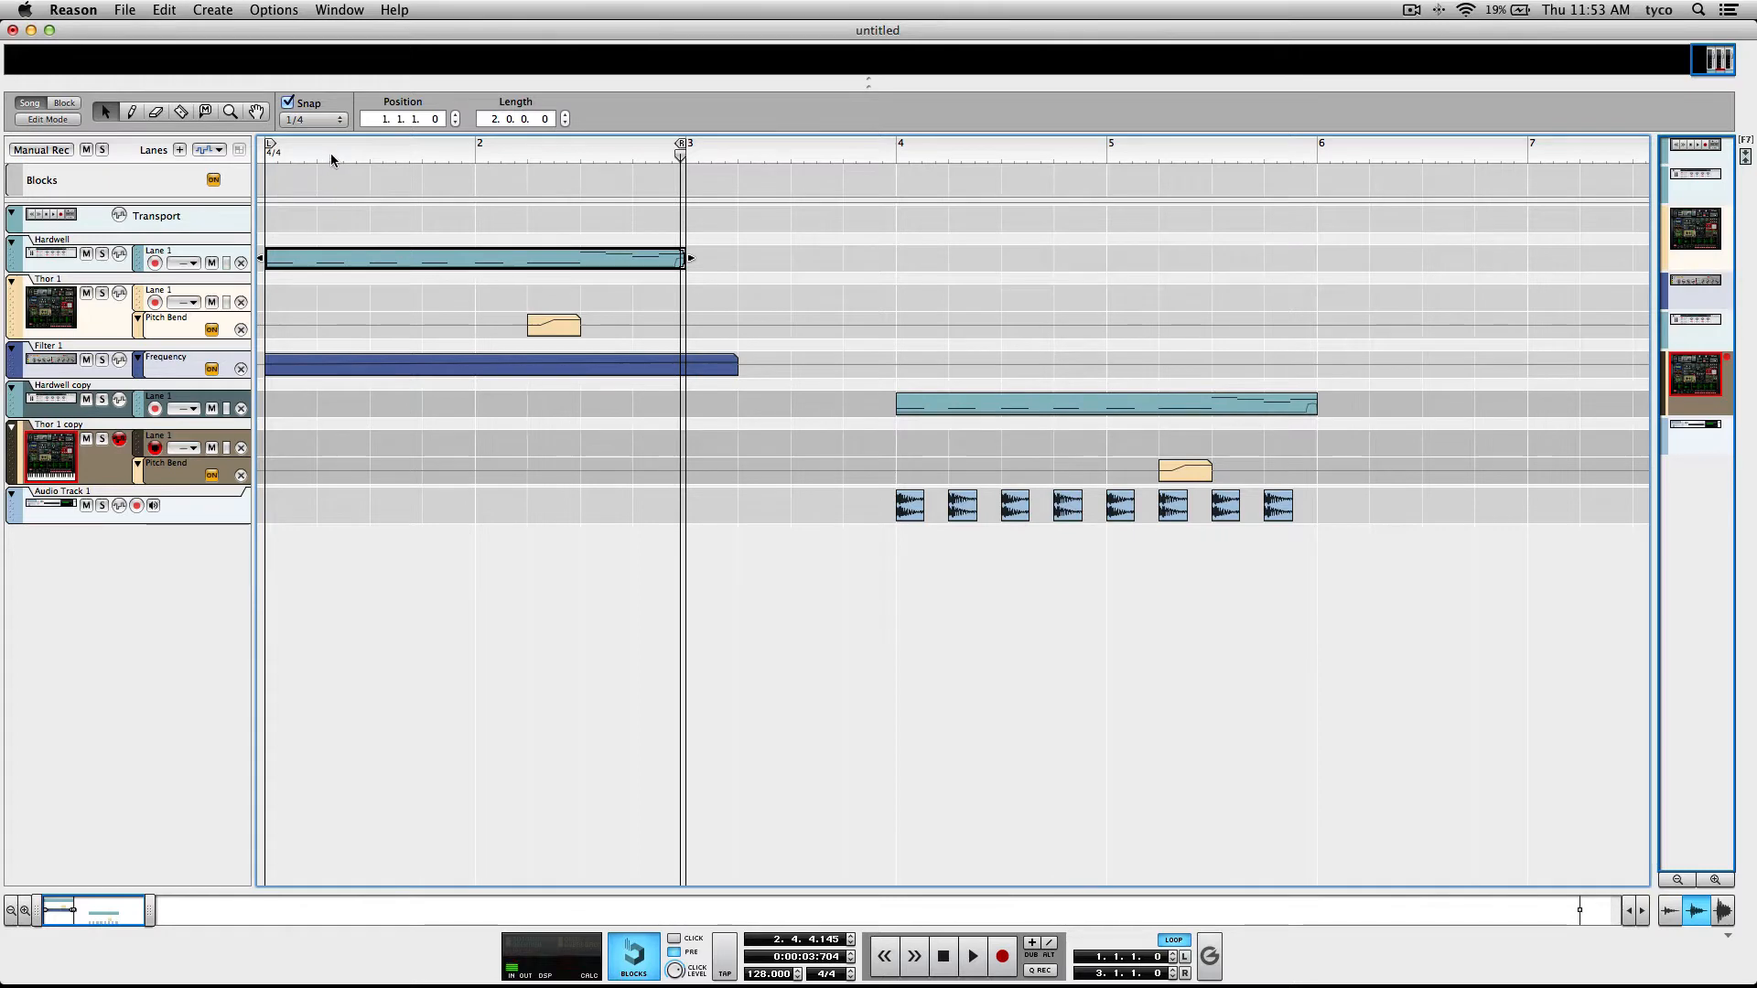
# Play the arrangement from bar 1 and audition the copied section starting at bar 4.
pyautogui.click(264, 154)
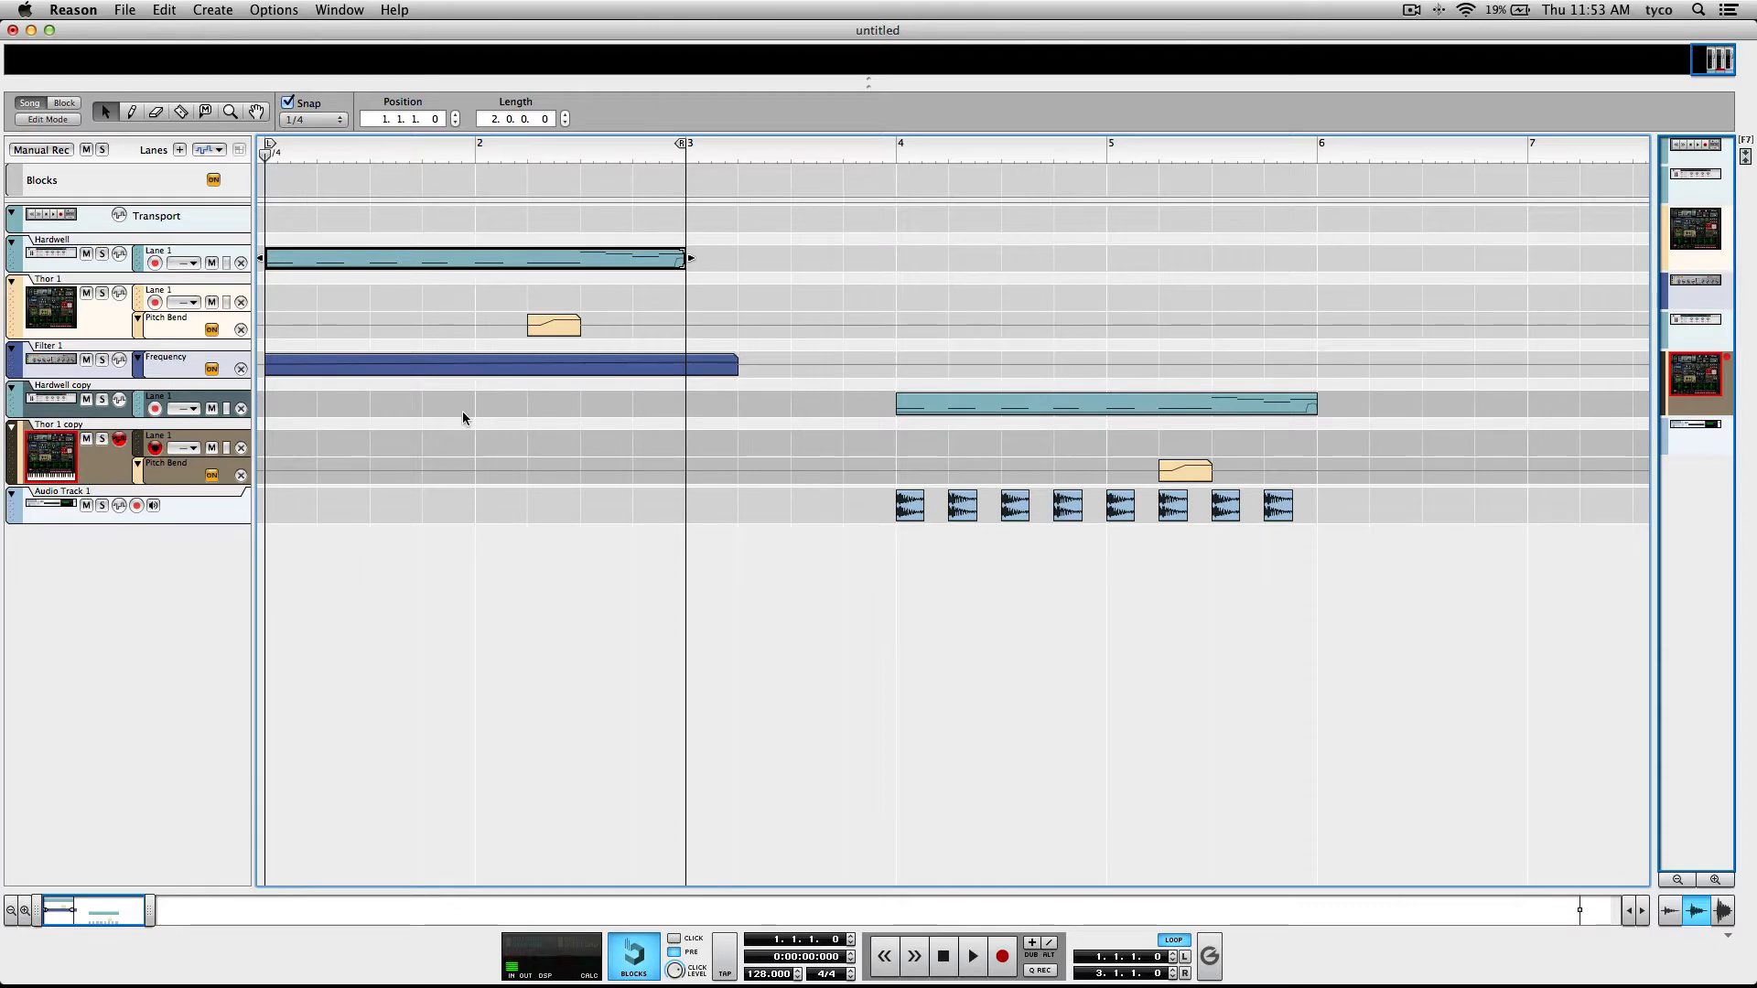
pyautogui.click(211, 370)
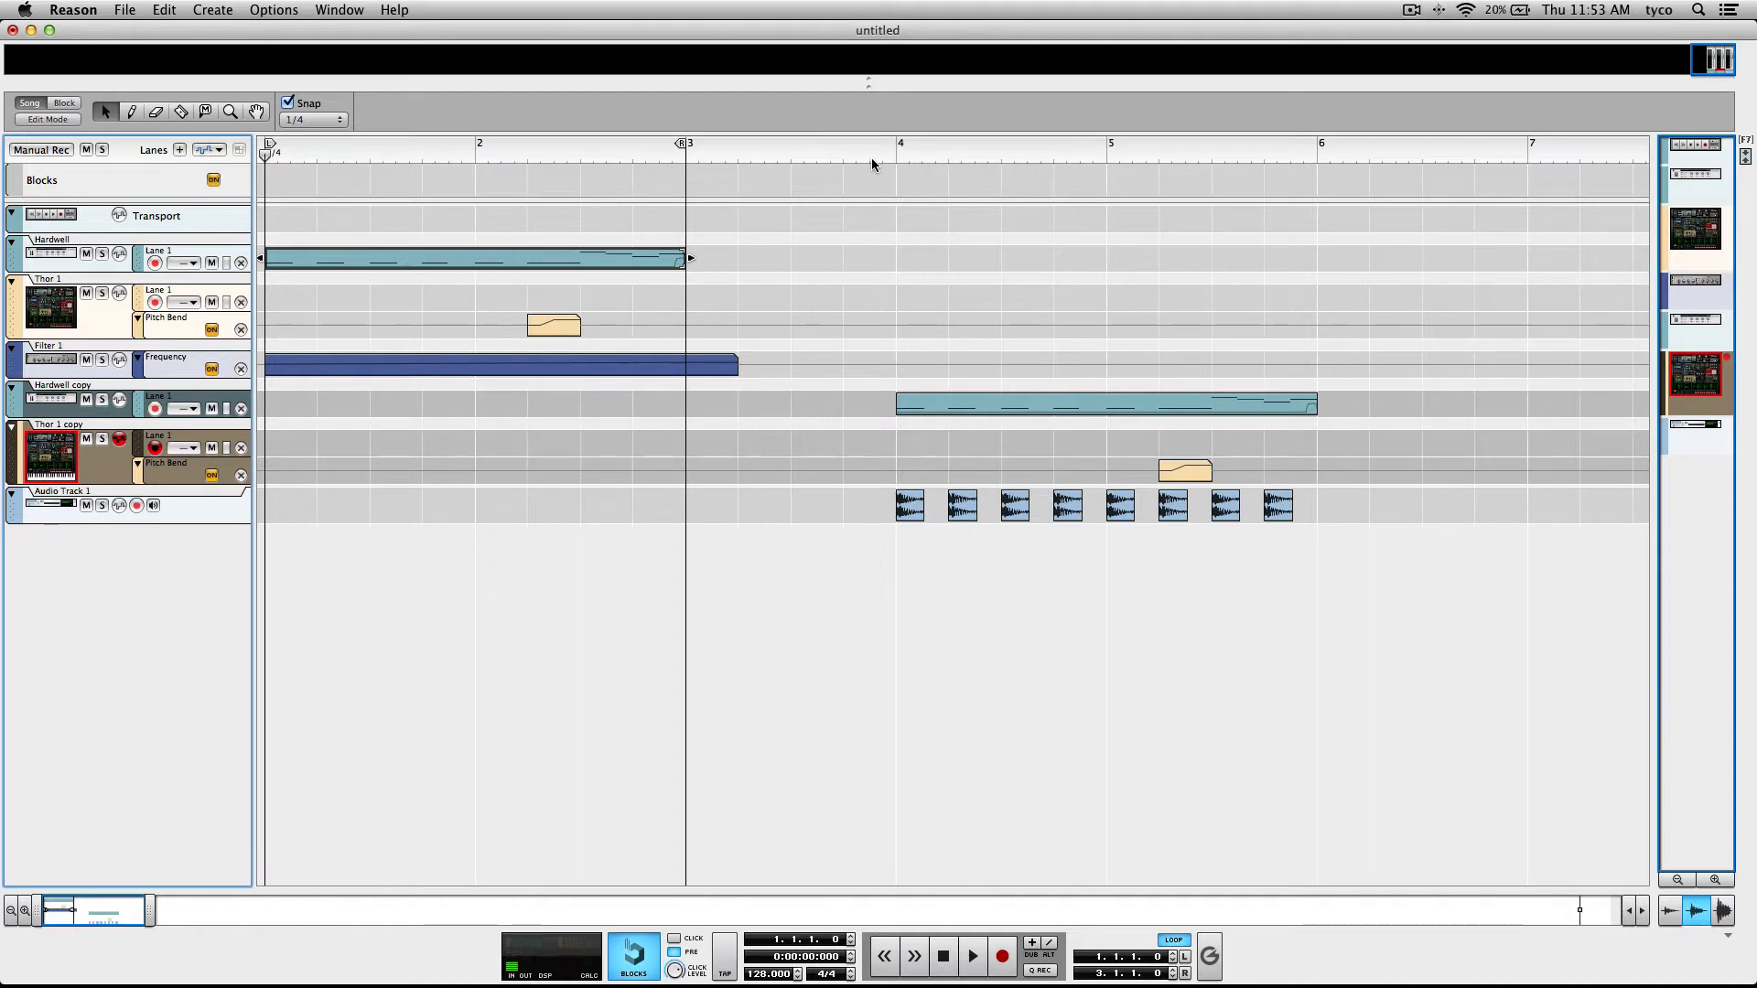
pyautogui.press('space')
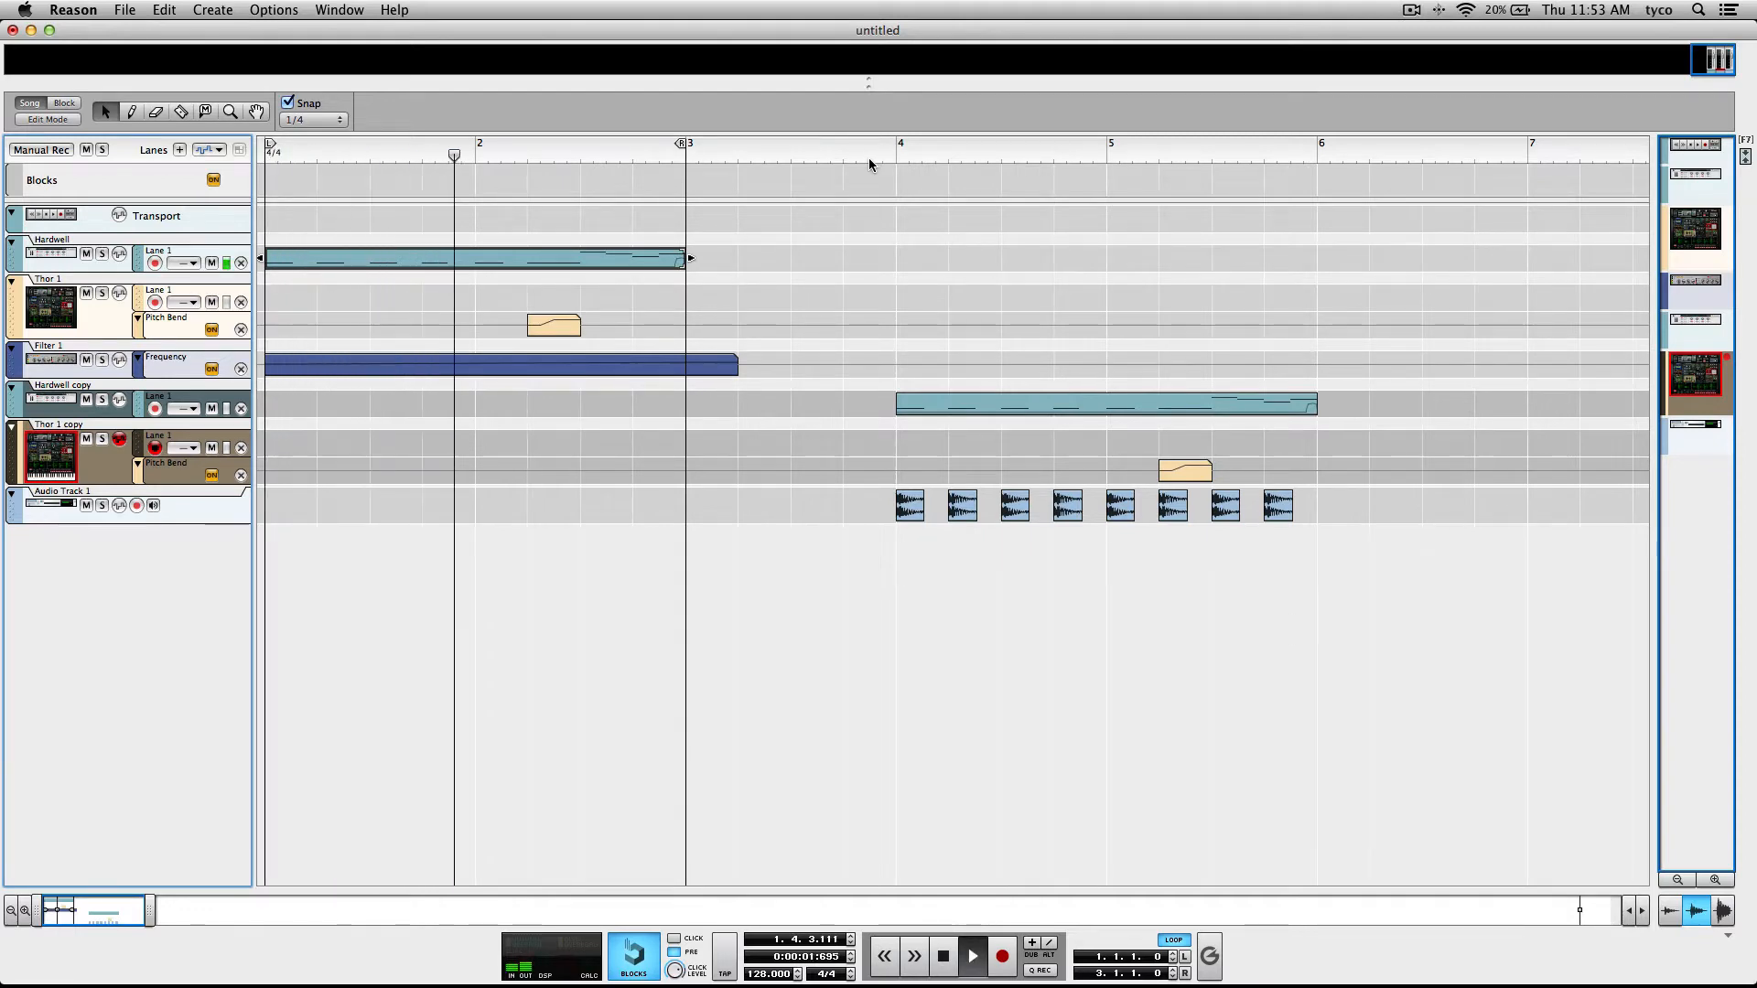
pyautogui.click(872, 162)
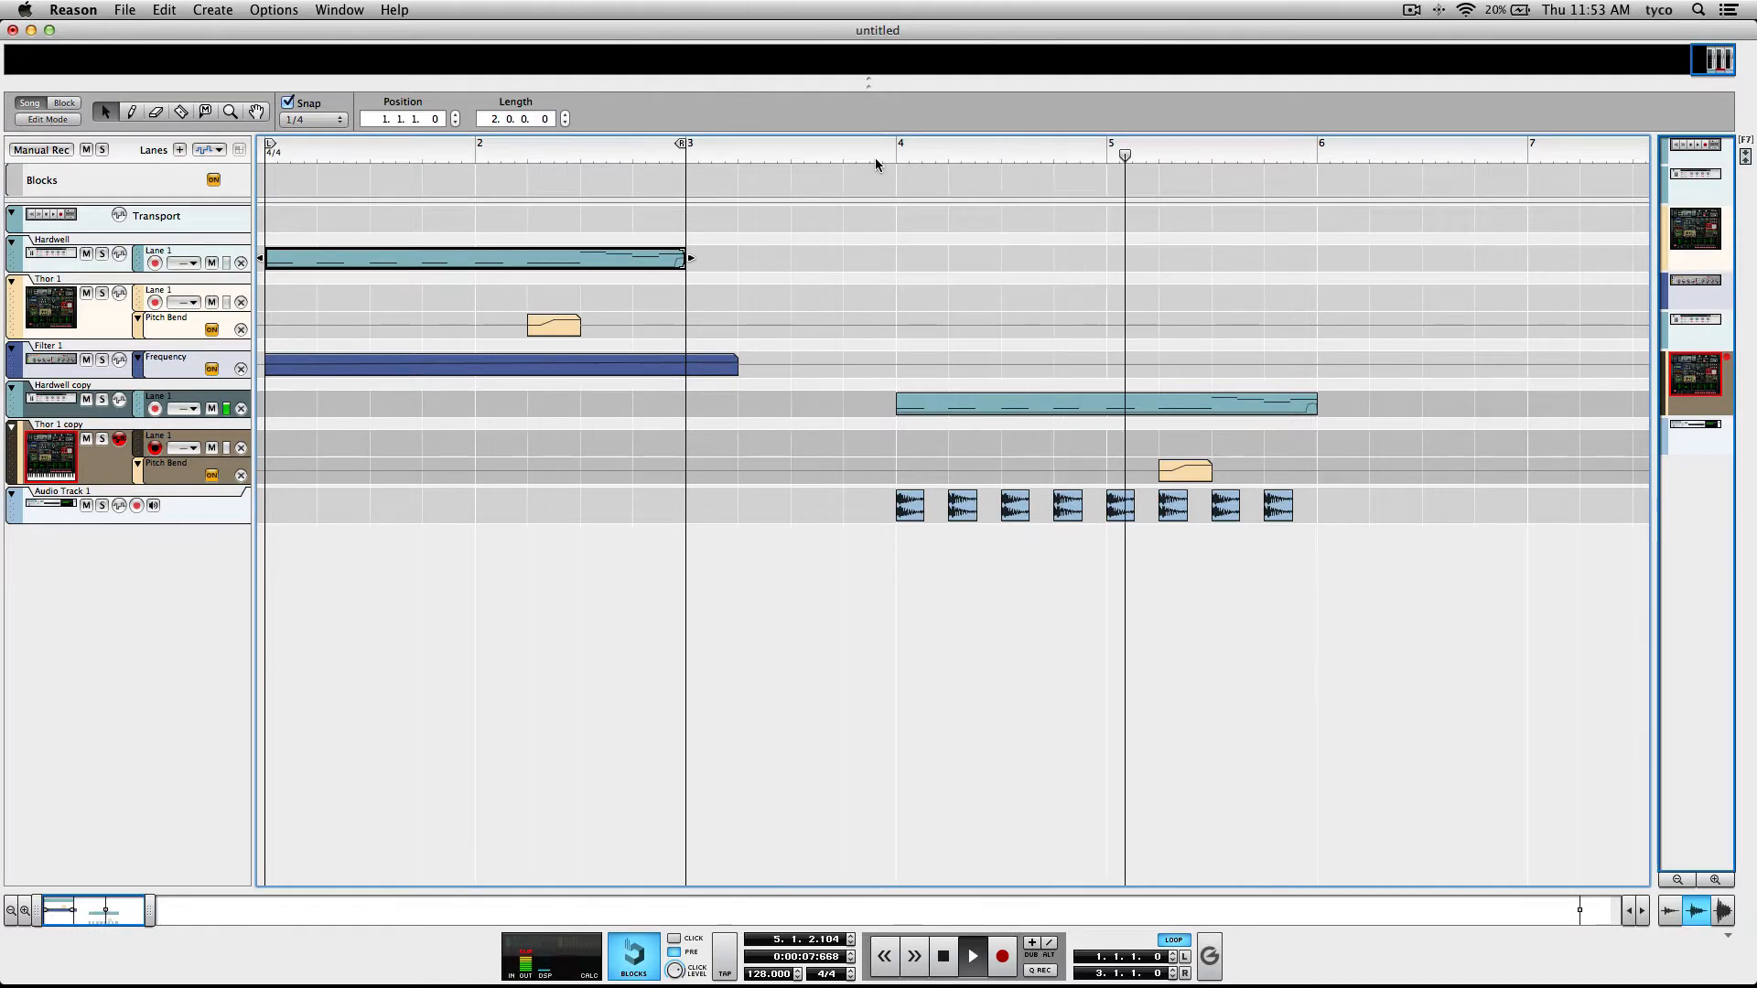
pyautogui.press('space')
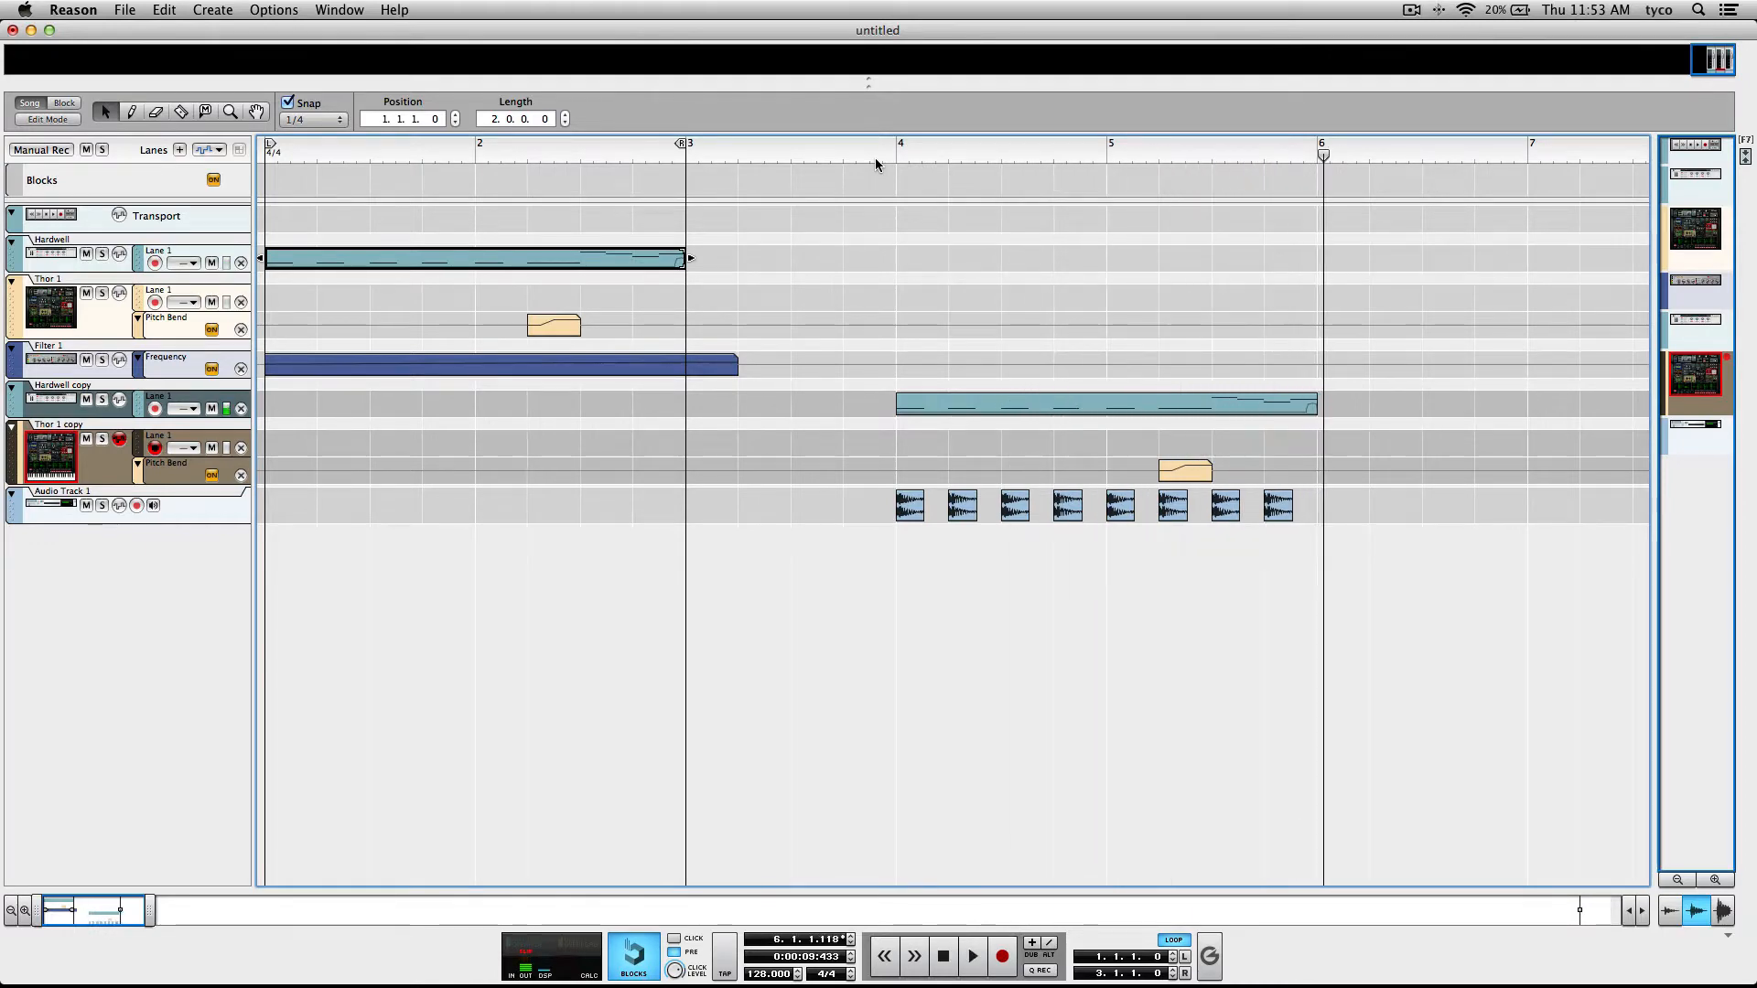
# Solo the Hardwell copy track and play it on its own from bar 4.
pyautogui.click(887, 164)
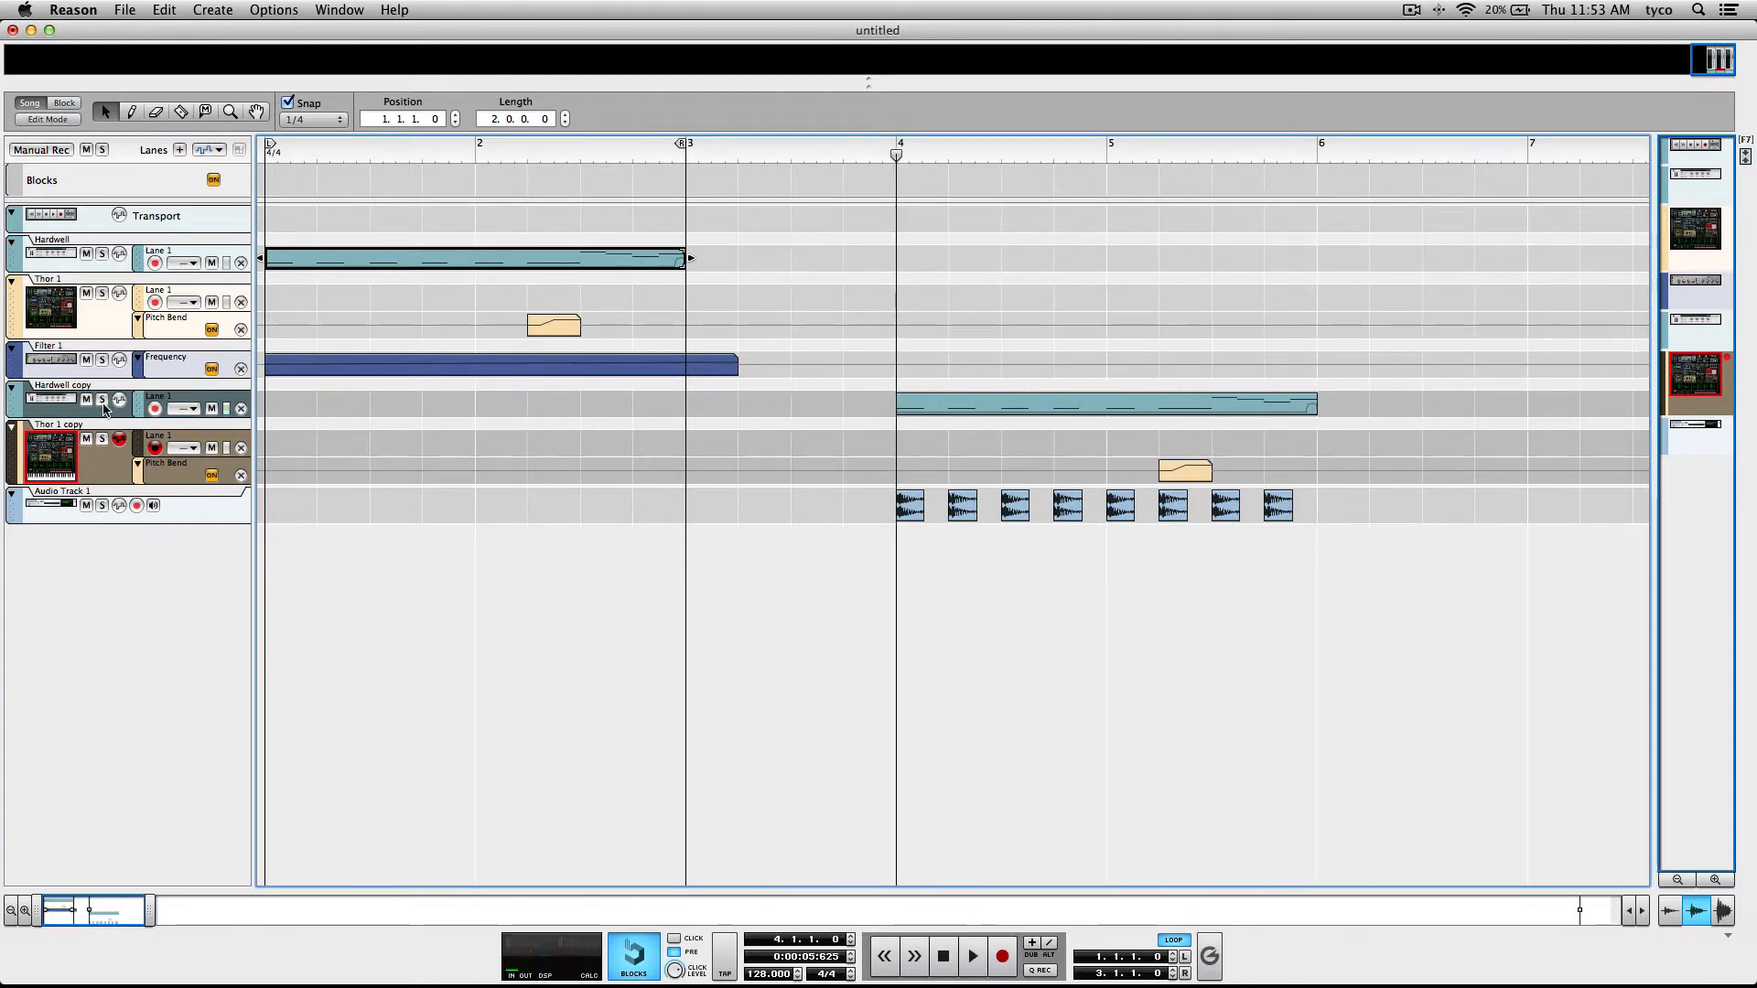
pyautogui.click(101, 400)
pyautogui.press('space')
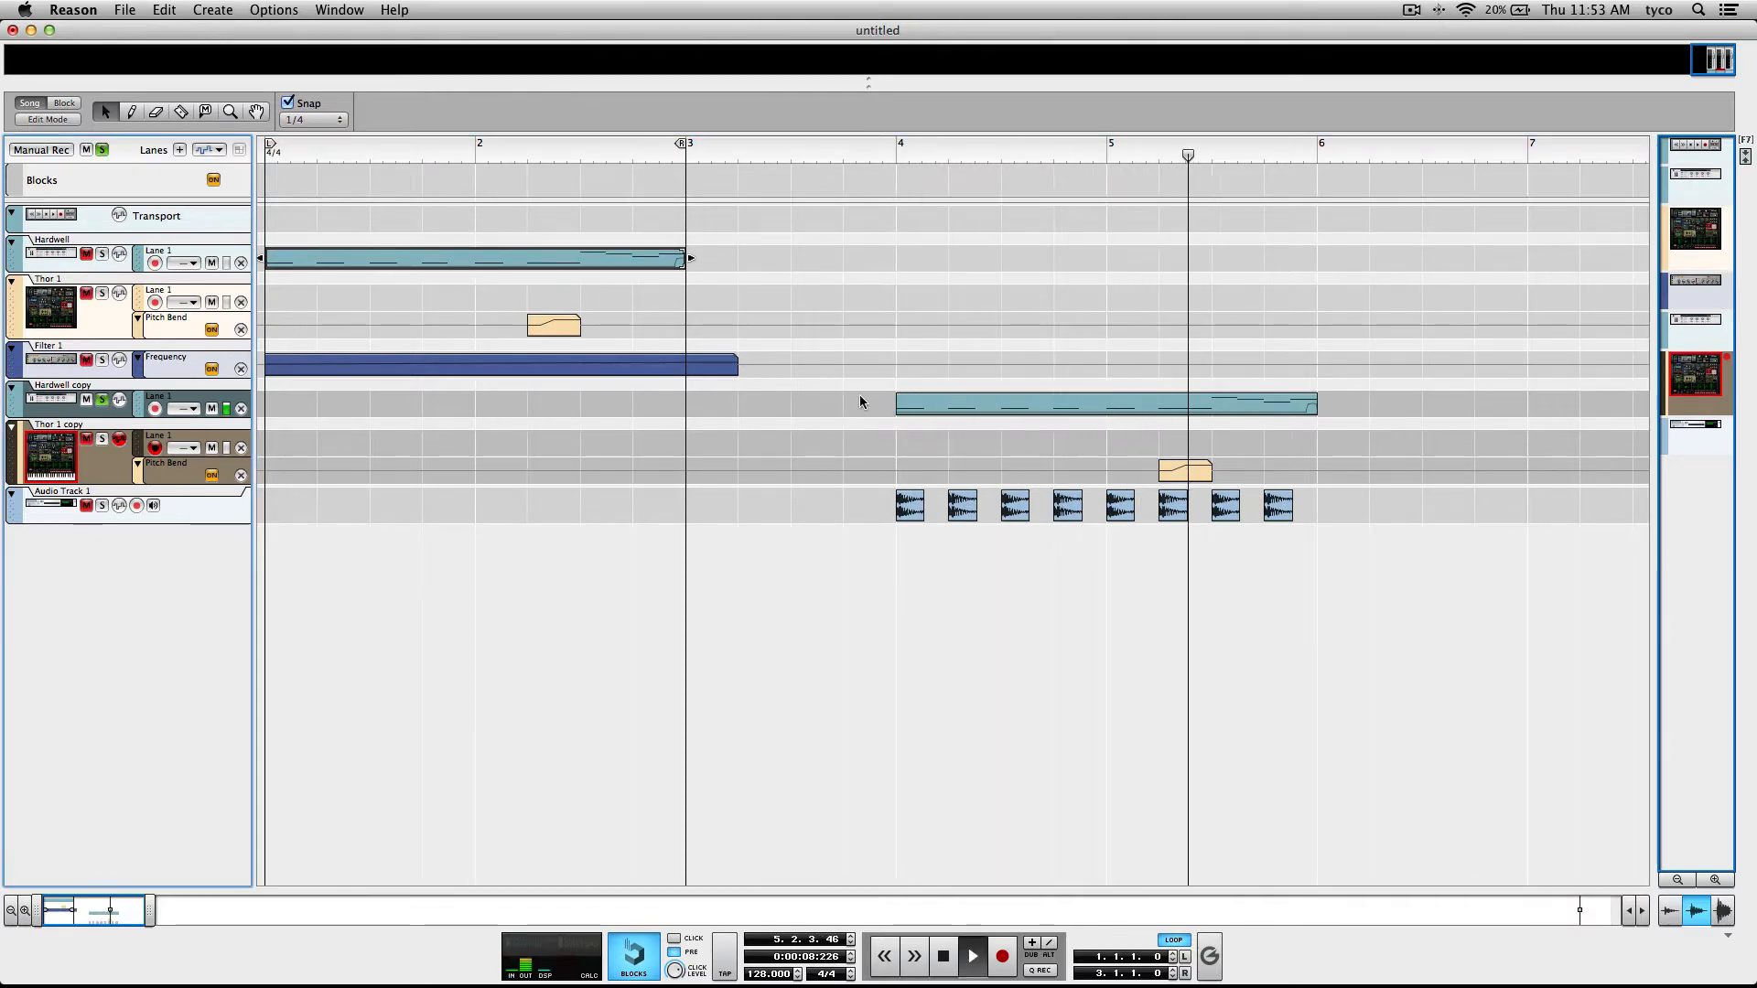
pyautogui.press('space')
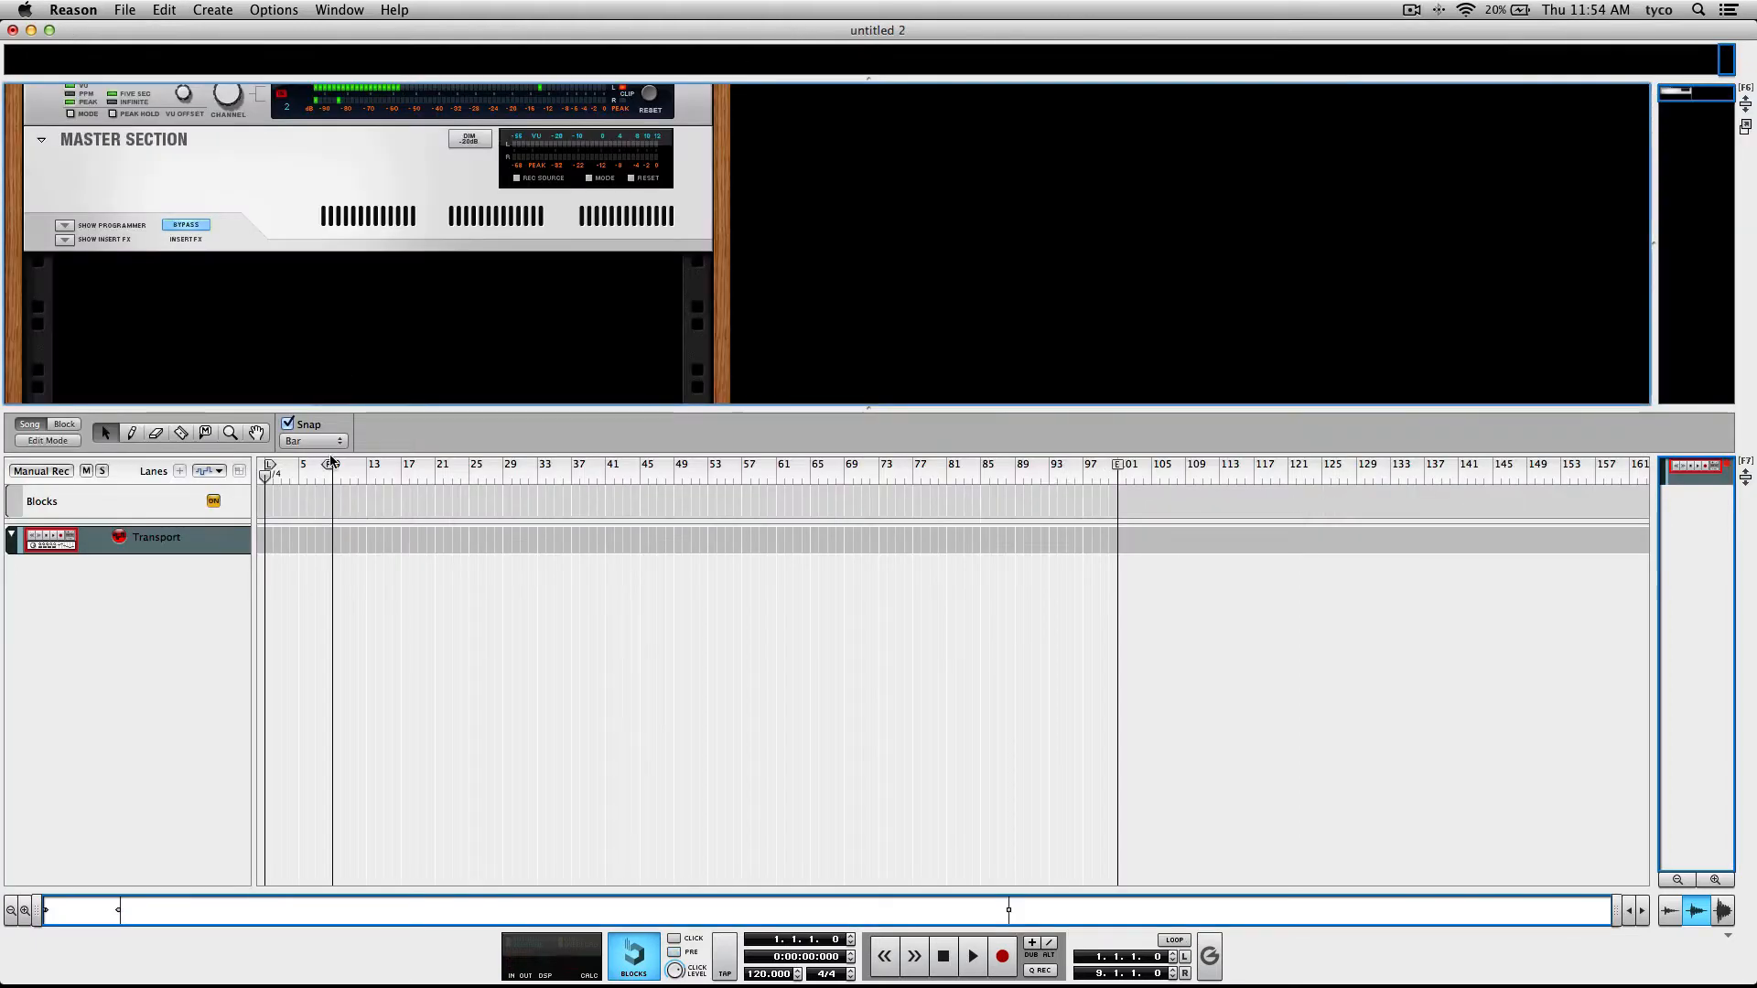
# Show the rack at full height in the new song and create a Combinator below the Master Section.
pyautogui.press('F7')
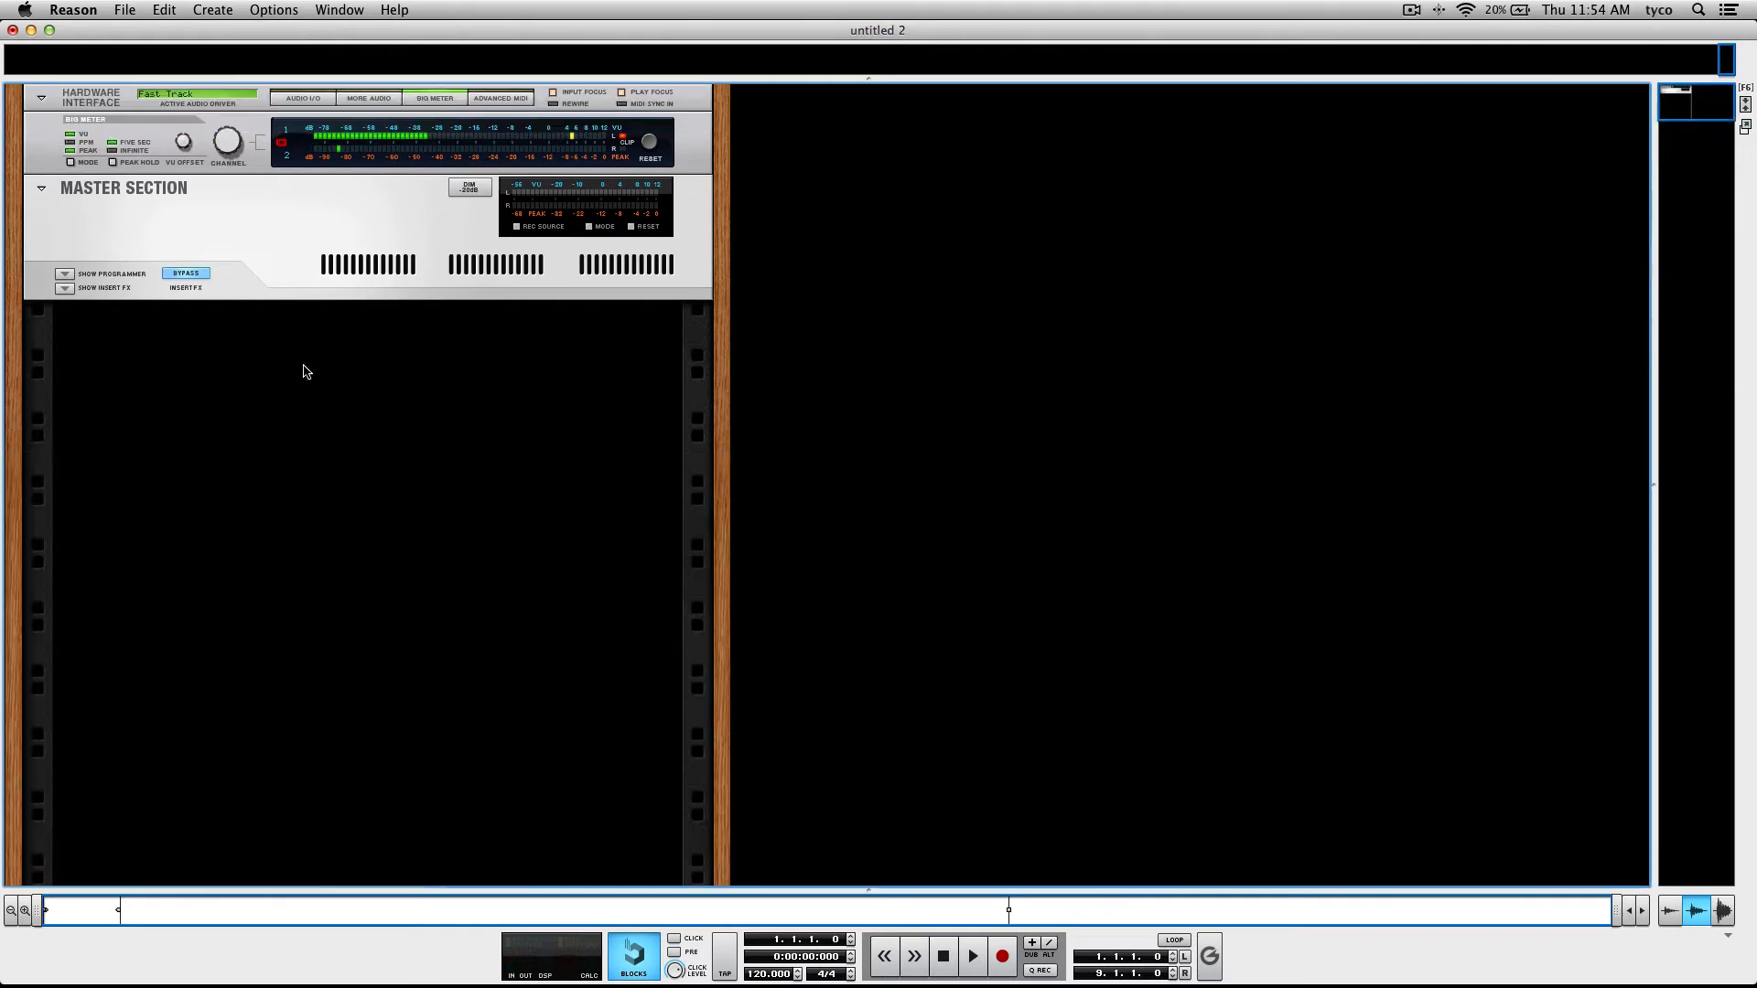
pyautogui.rightClick(283, 273)
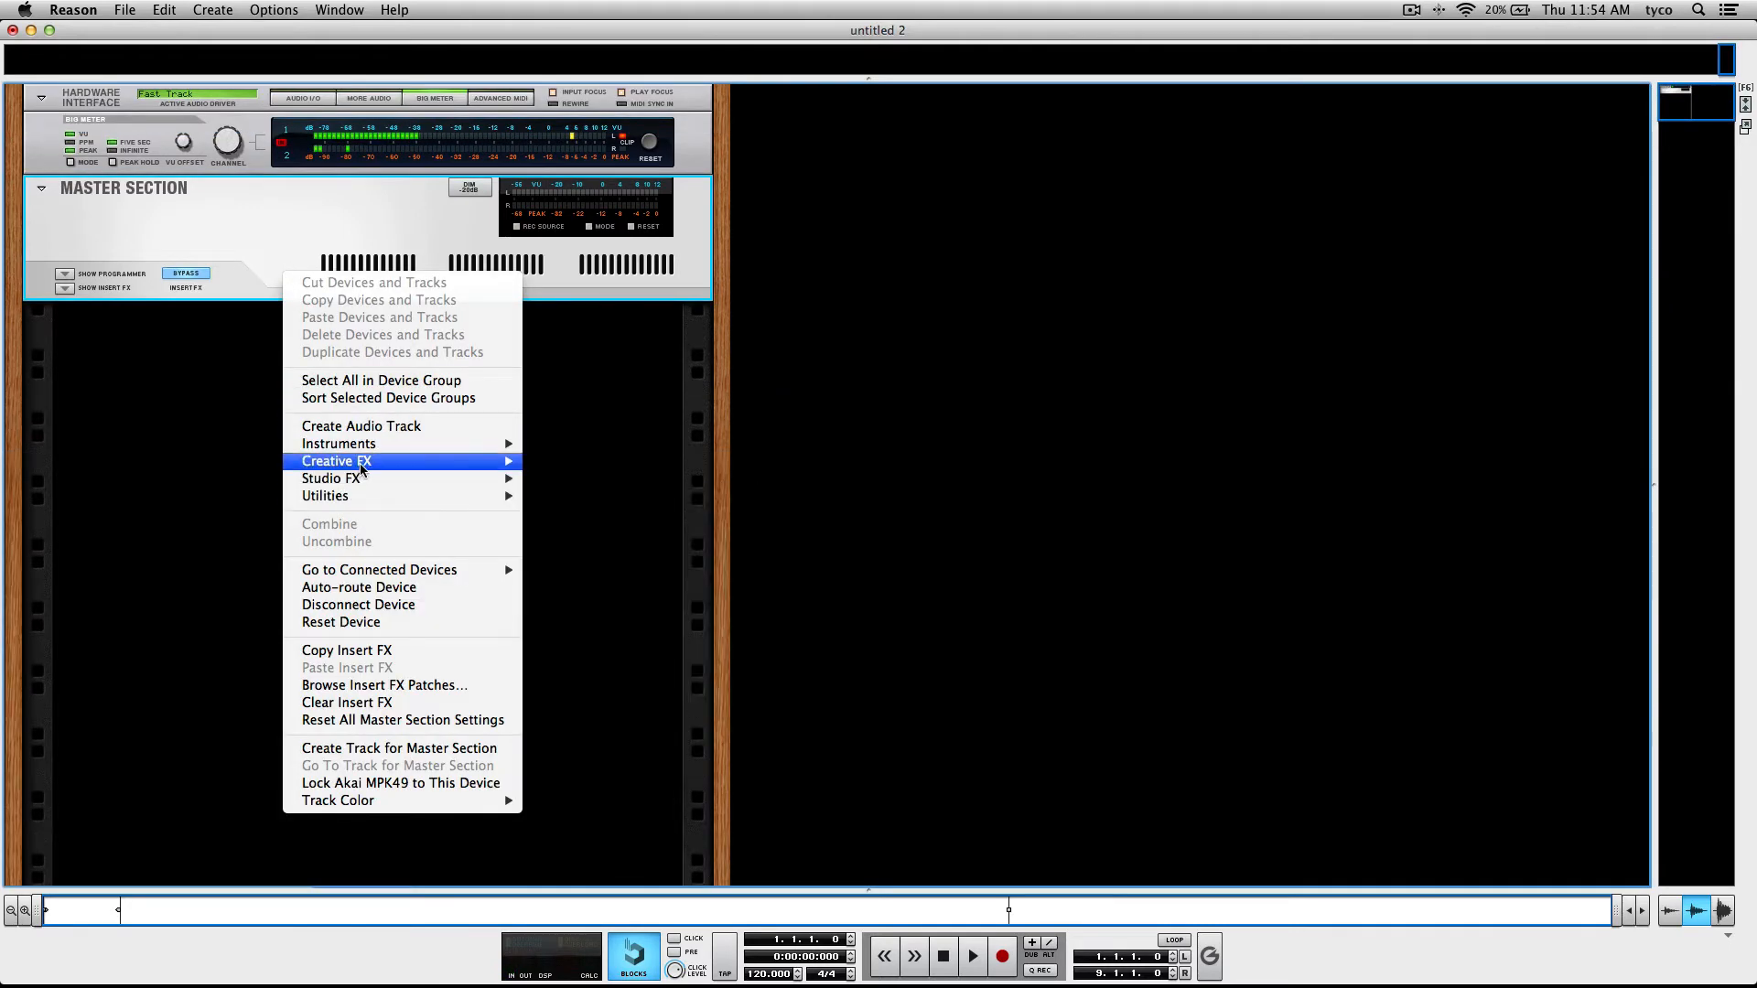
pyautogui.moveTo(362, 470)
pyautogui.click(549, 499)
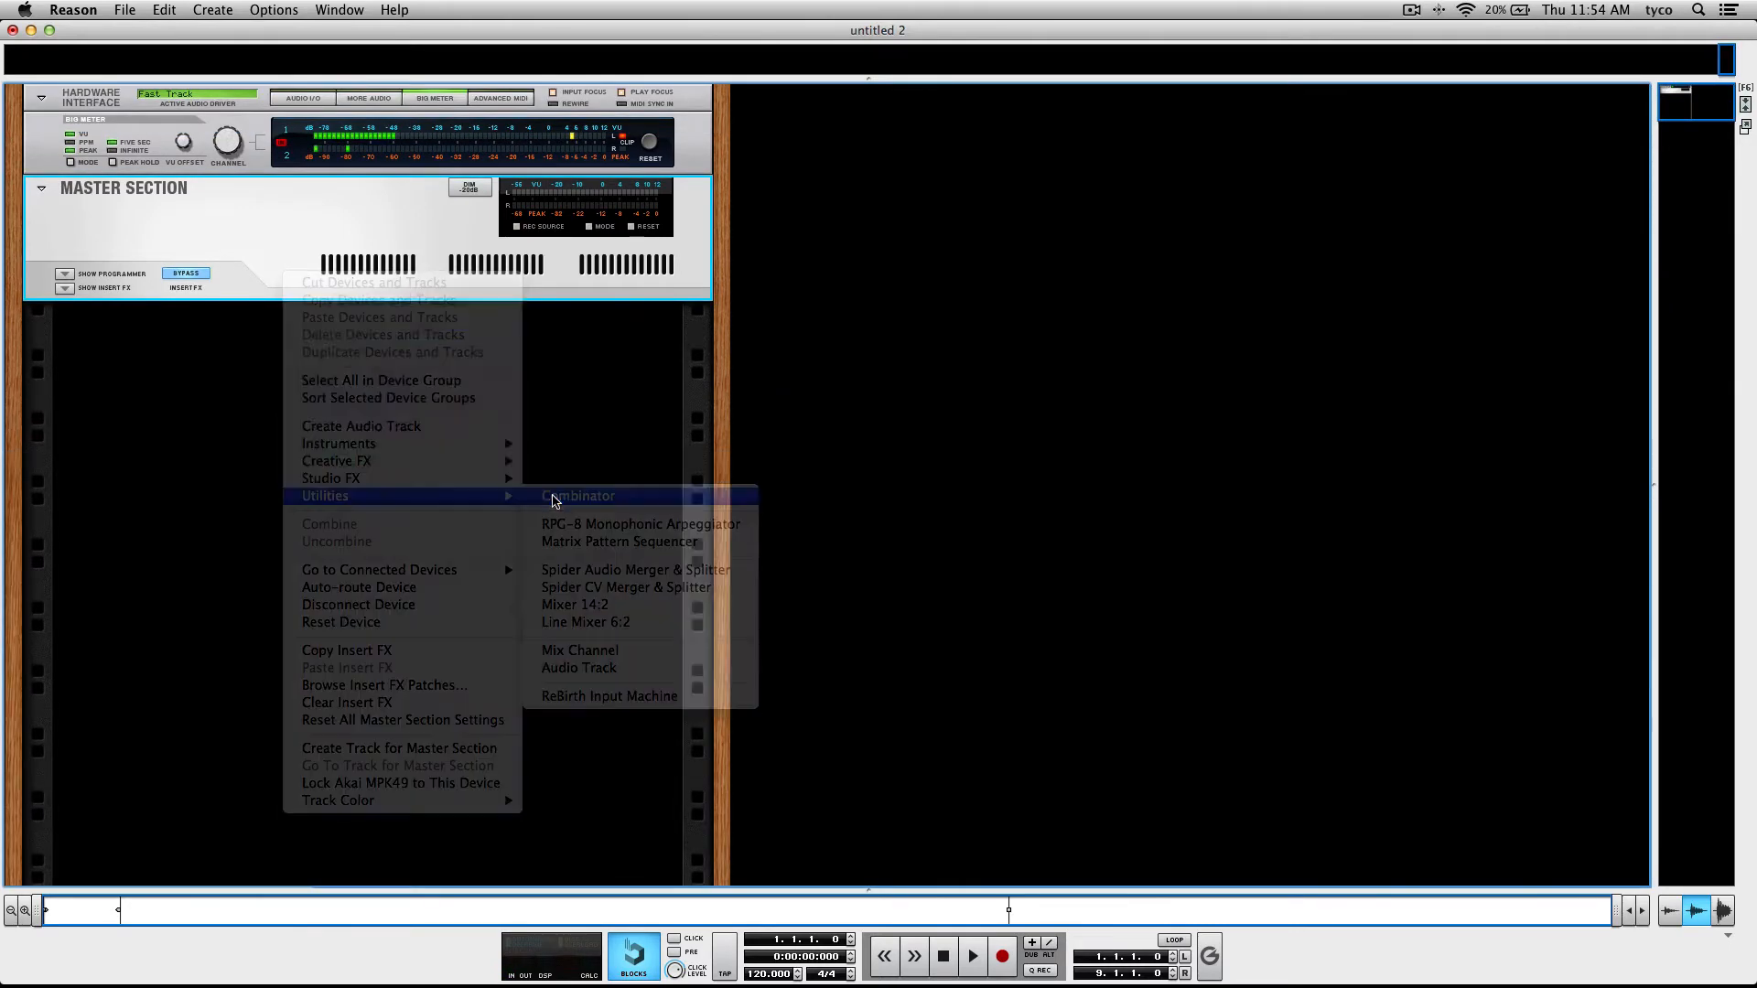
# Add a Line Mixer 6:2 and an RV-7 Digital Reverb inside the Combinator.
pyautogui.rightClick(399, 473)
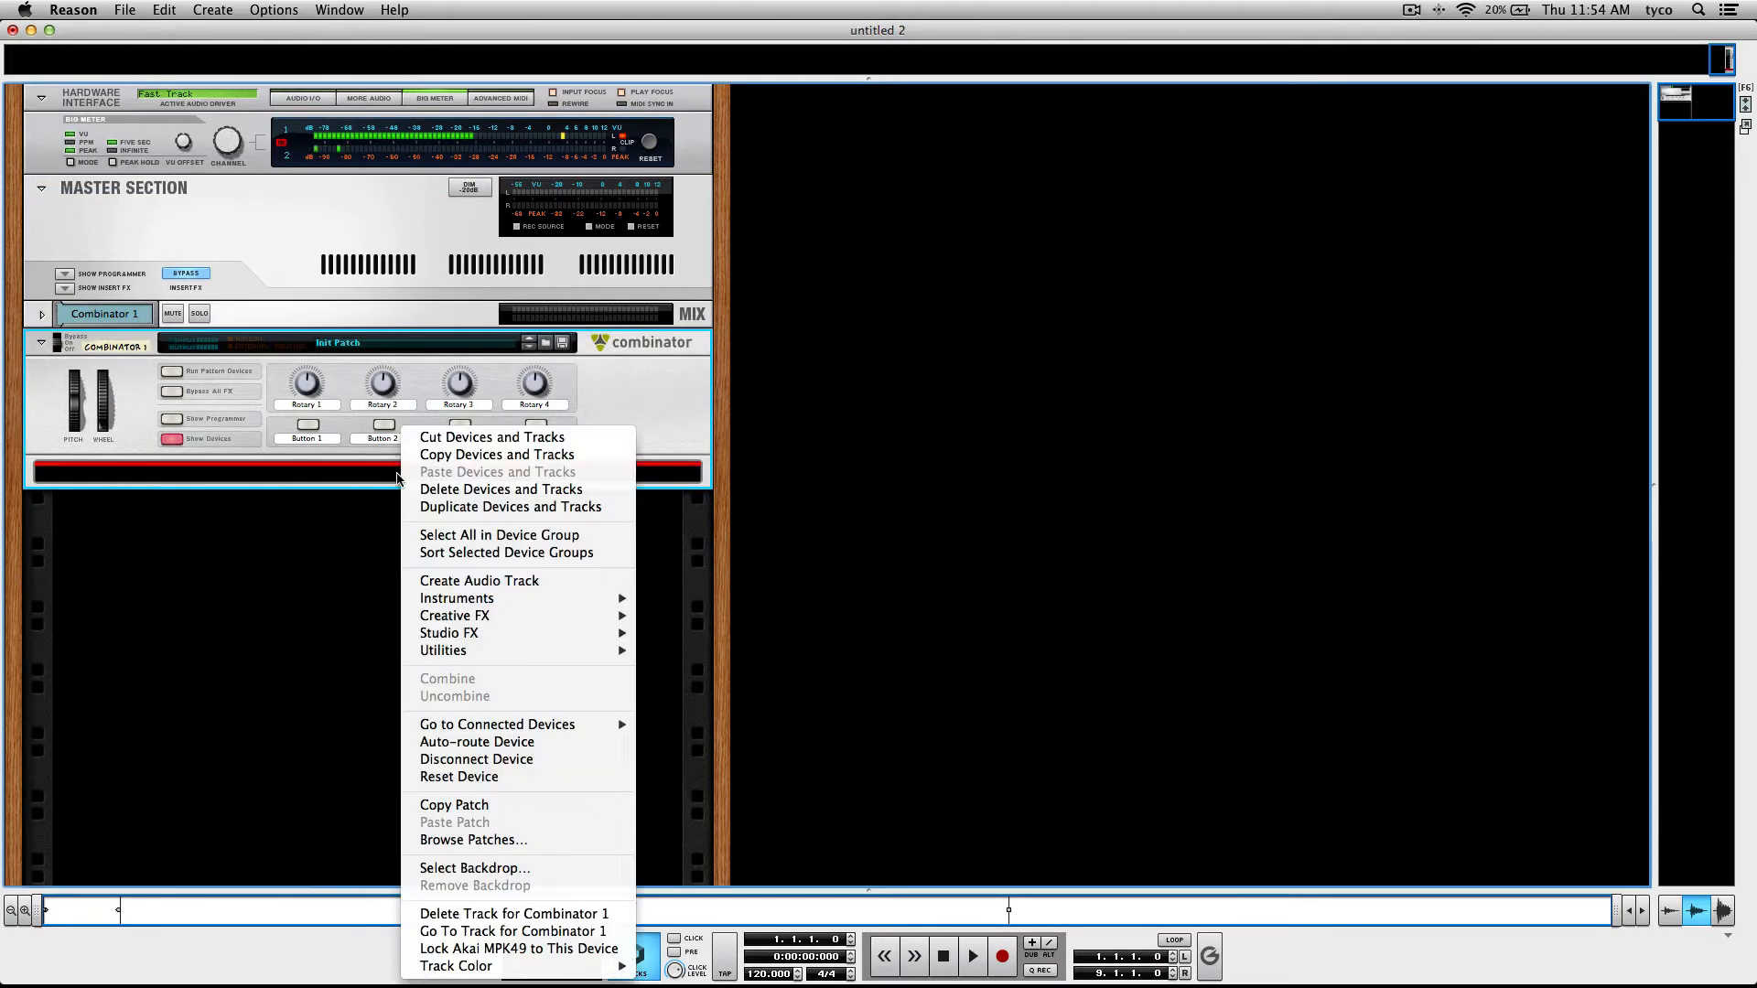
pyautogui.moveTo(447, 637)
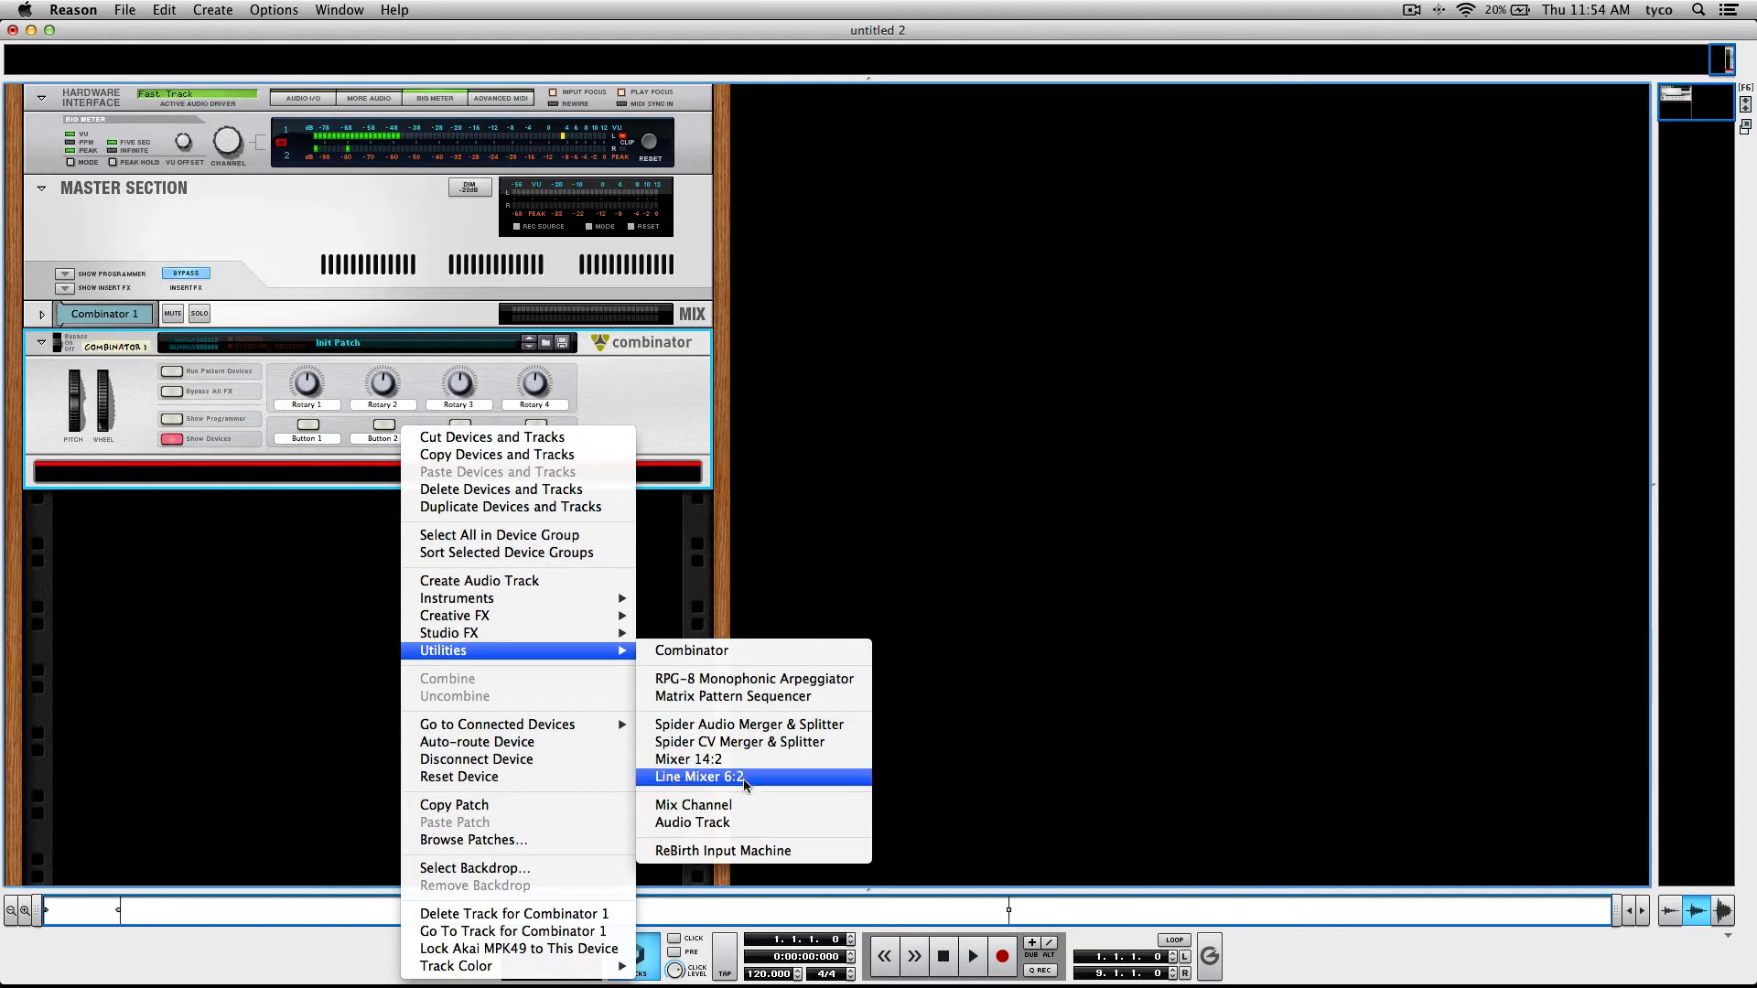
pyautogui.click(745, 777)
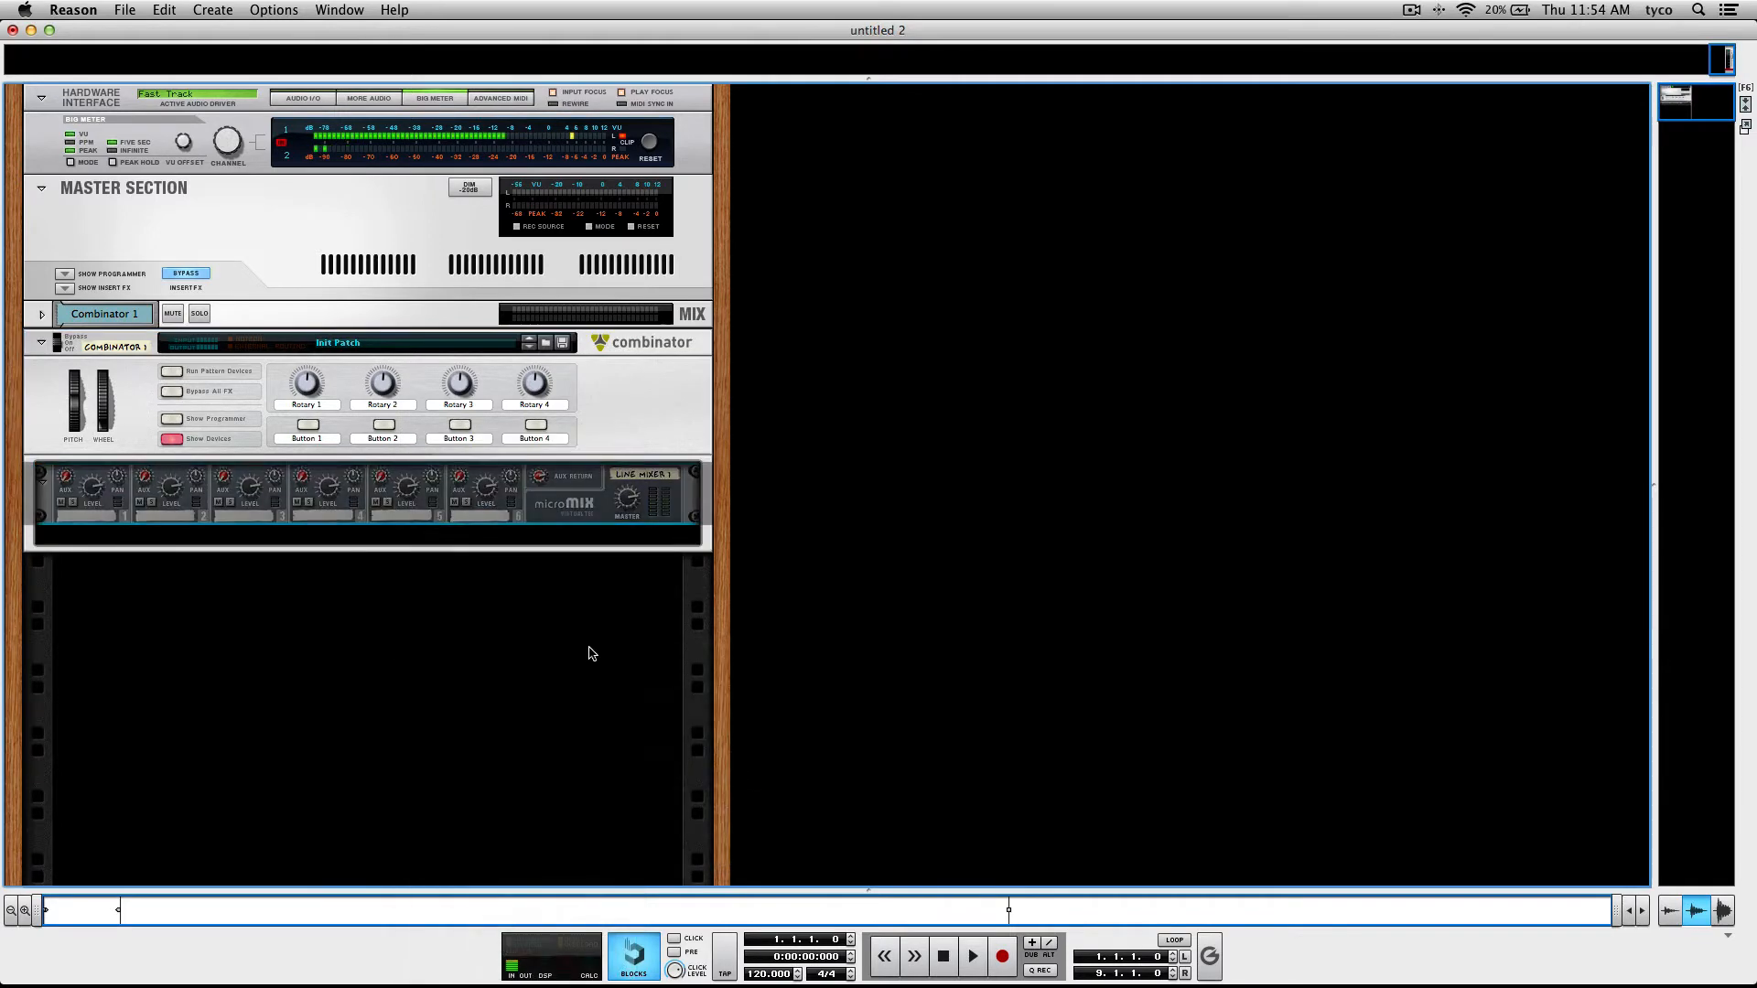
pyautogui.rightClick(555, 510)
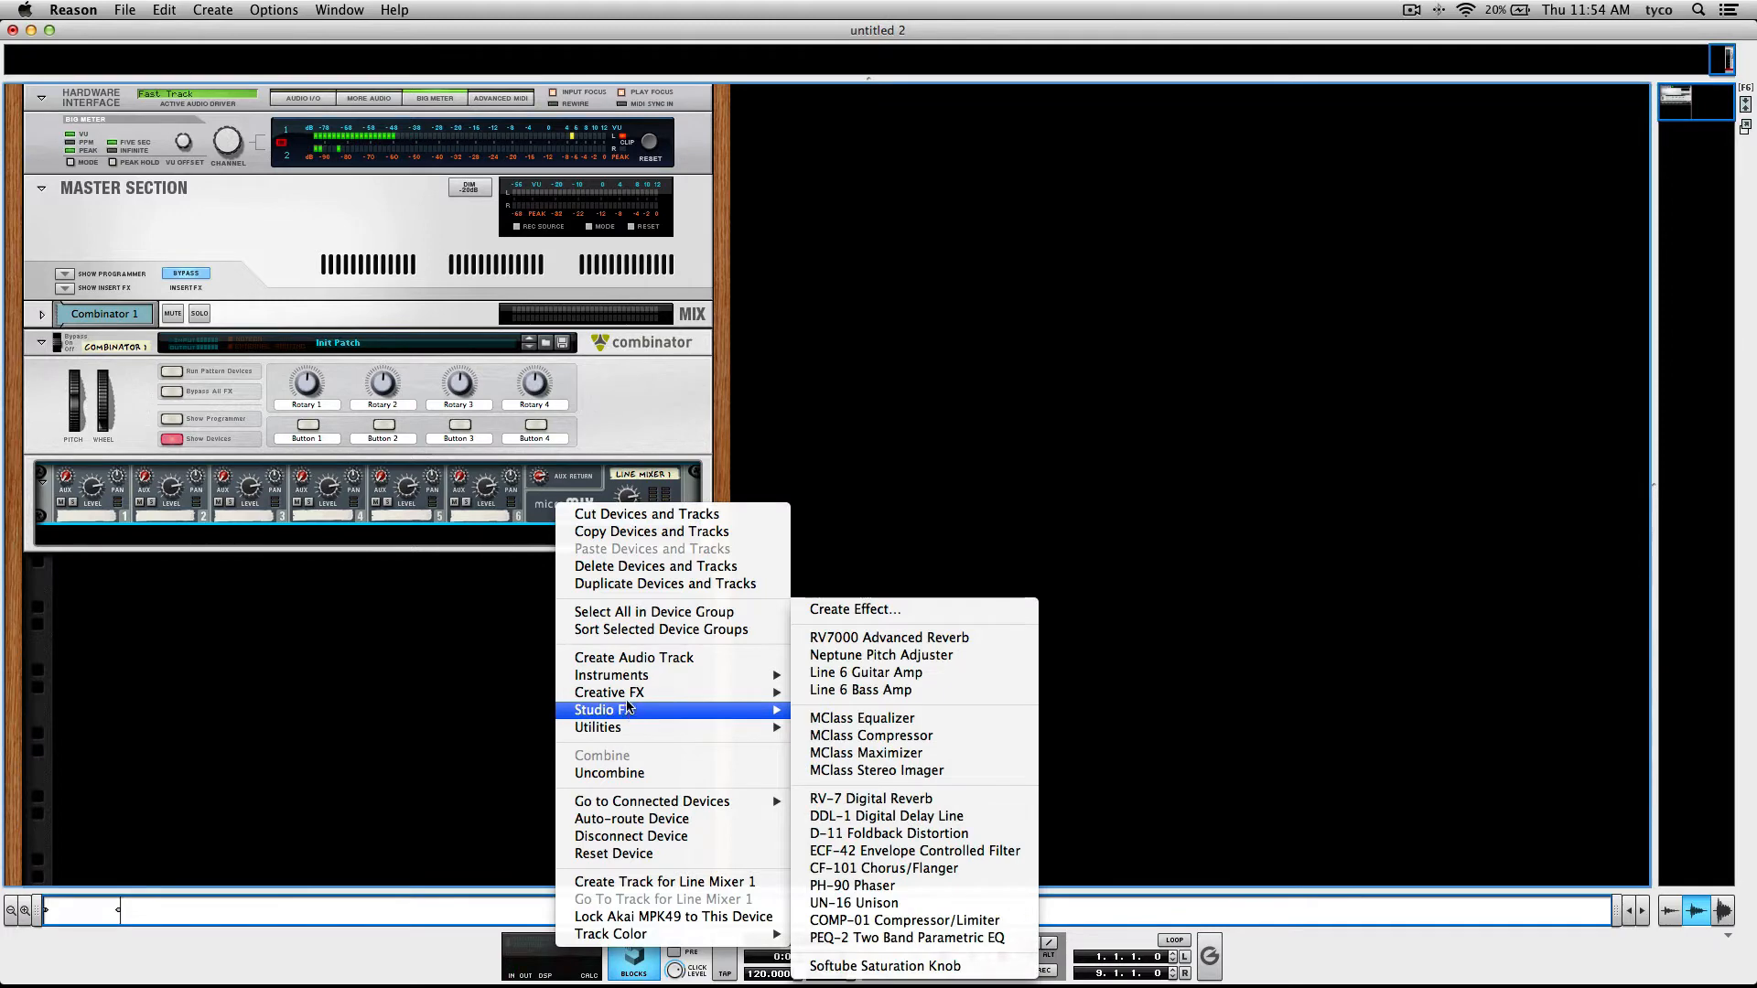
pyautogui.moveTo(628, 701)
pyautogui.click(905, 802)
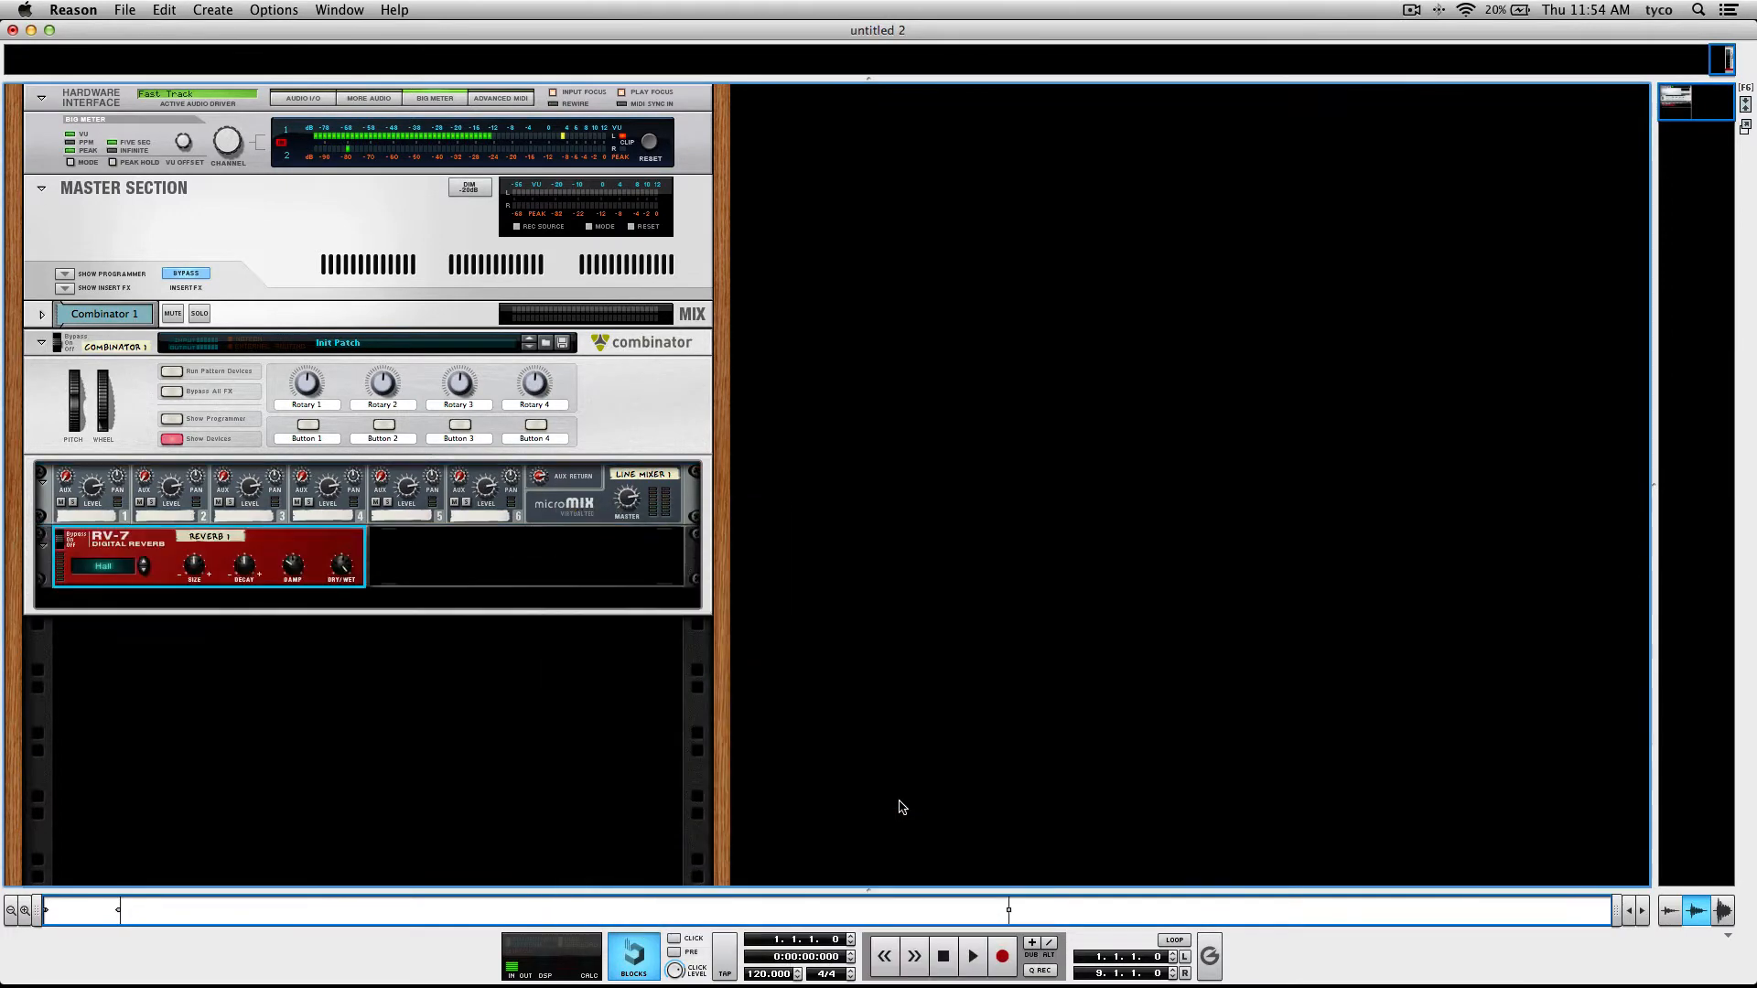
# Add a Spider Audio Merger & Splitter beside the reverb and a Thor Polysonic Synthesizer below them in the Combinator.
pyautogui.rightClick(480, 571)
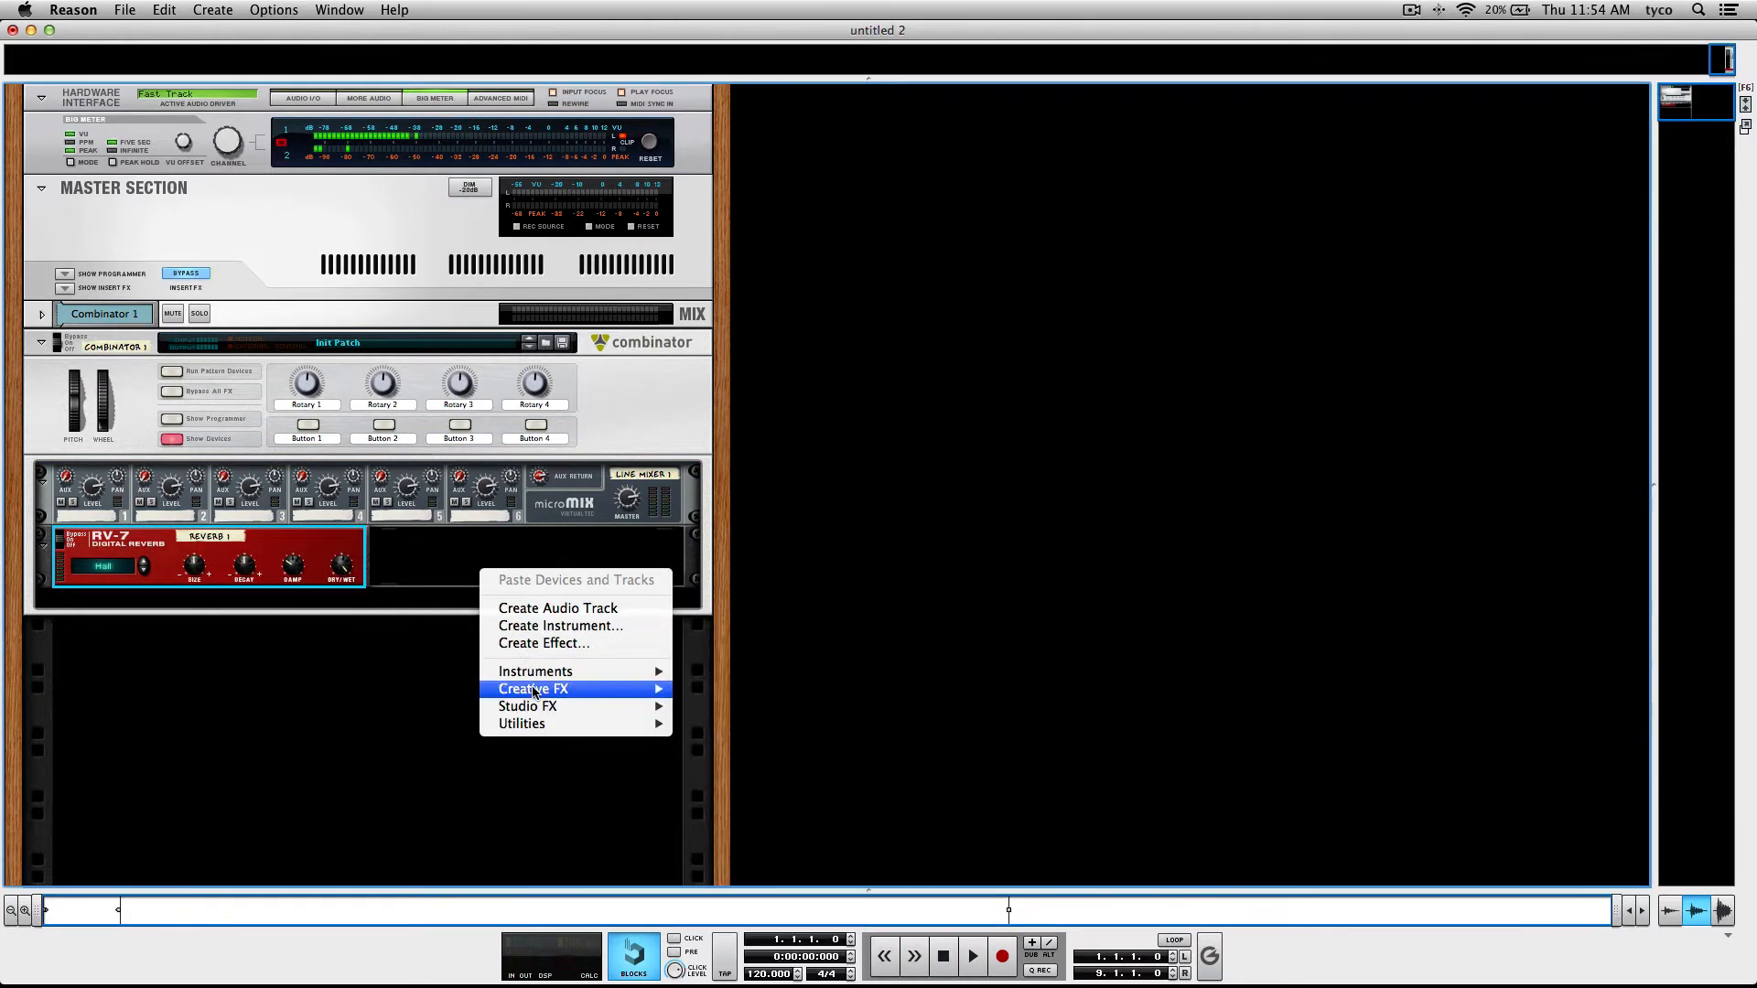
pyautogui.moveTo(536, 709)
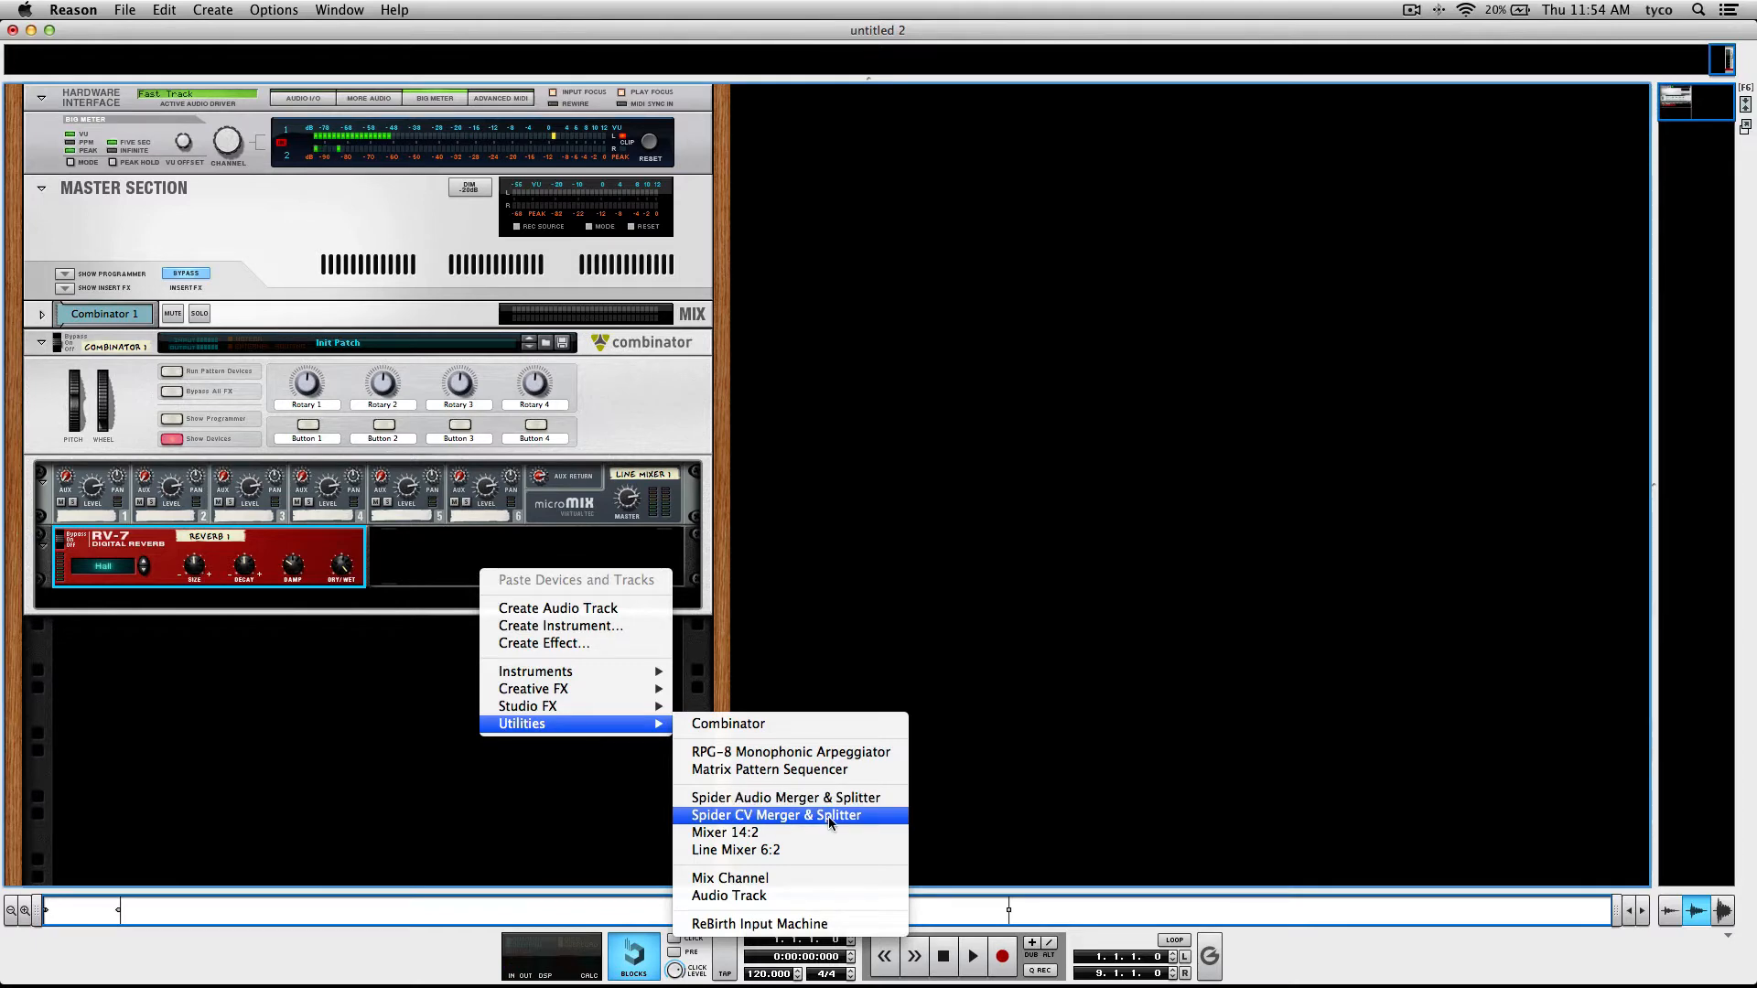
pyautogui.click(831, 800)
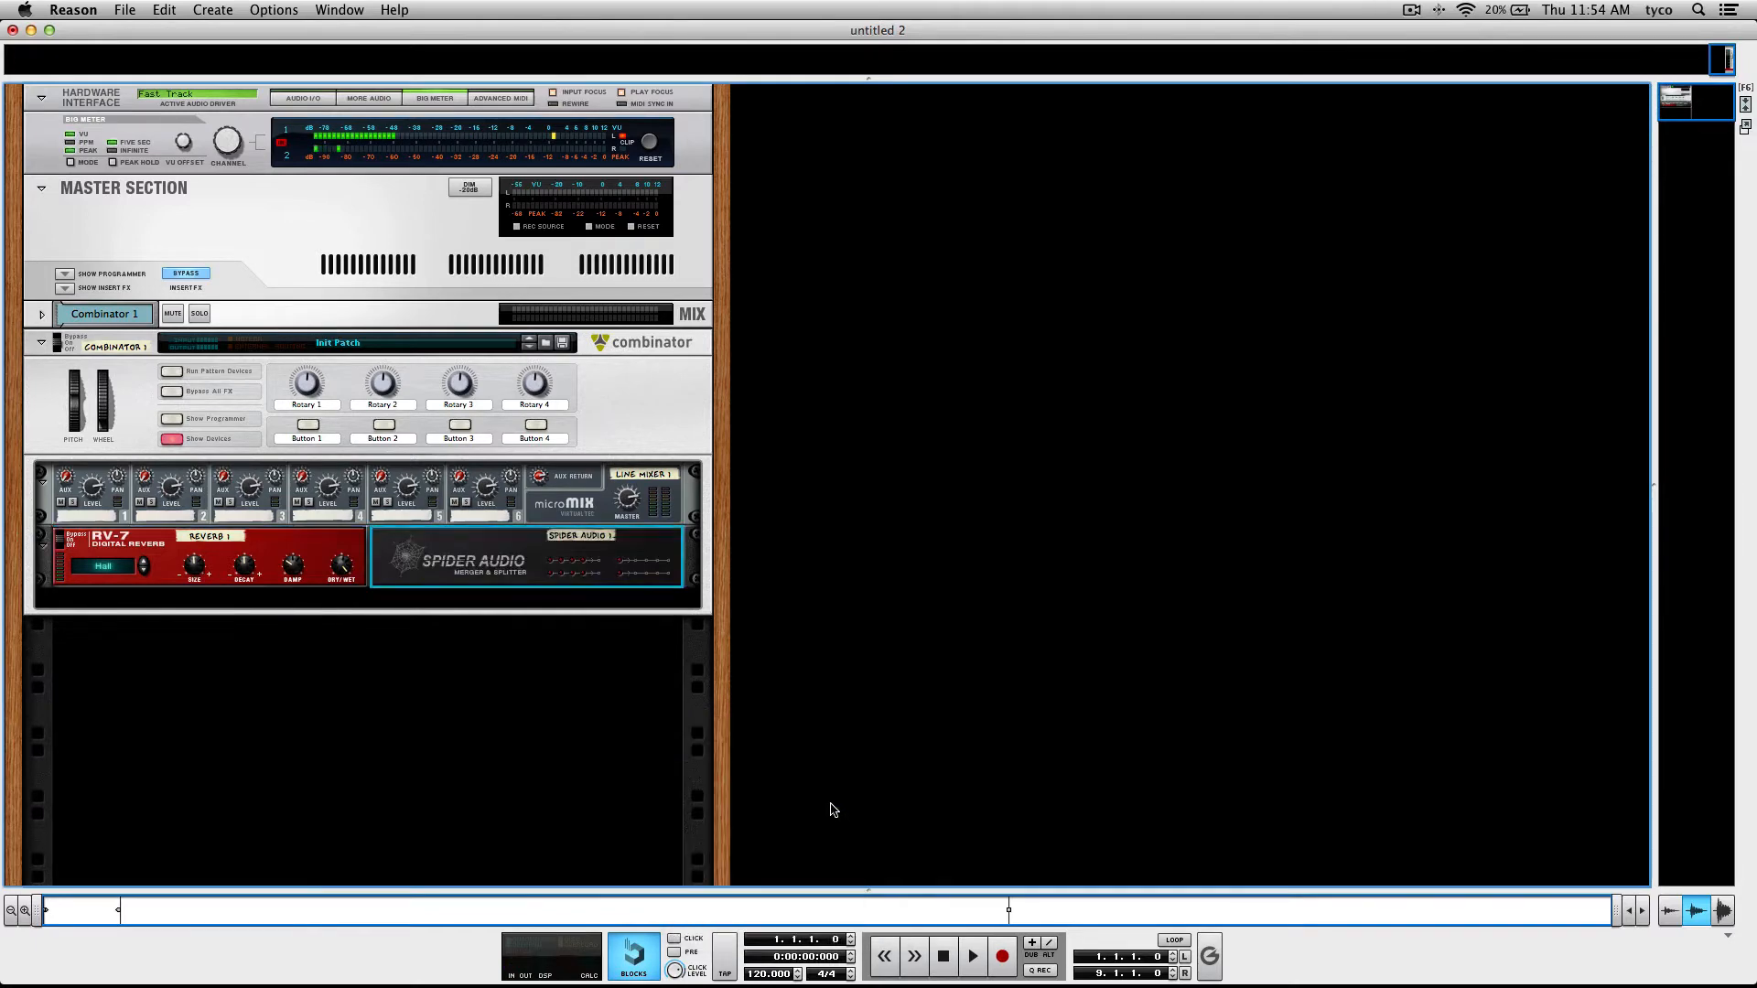
pyautogui.rightClick(454, 606)
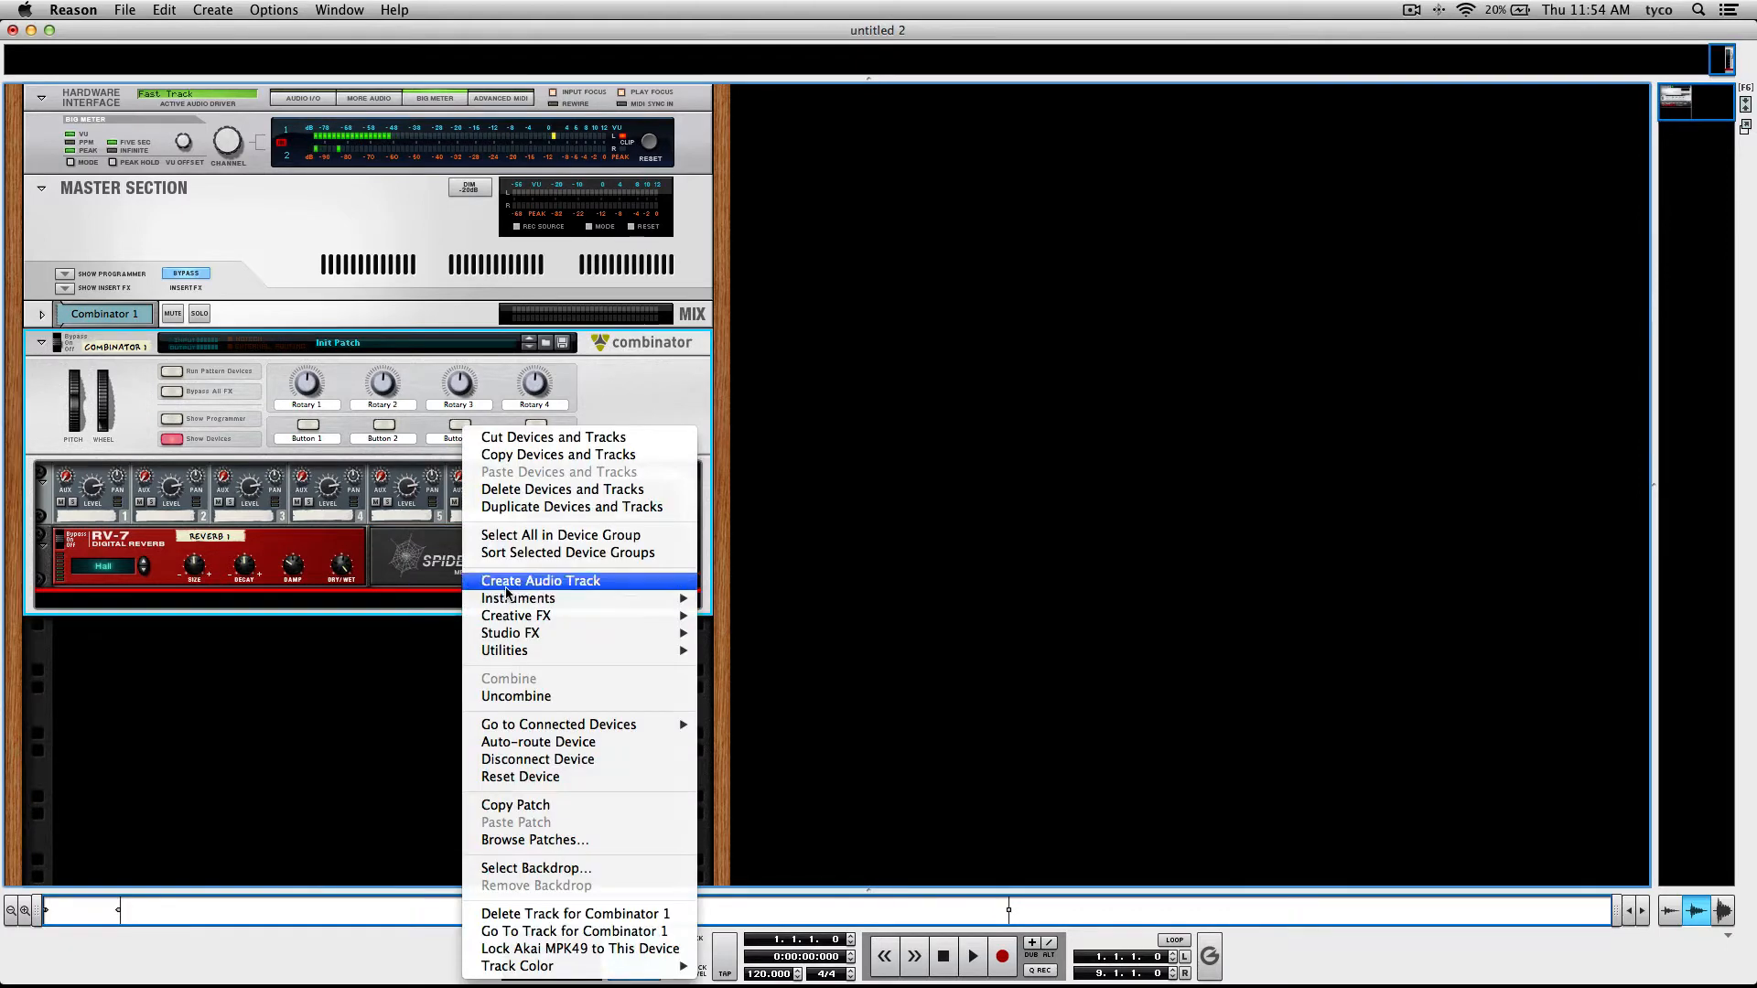
pyautogui.moveTo(540, 605)
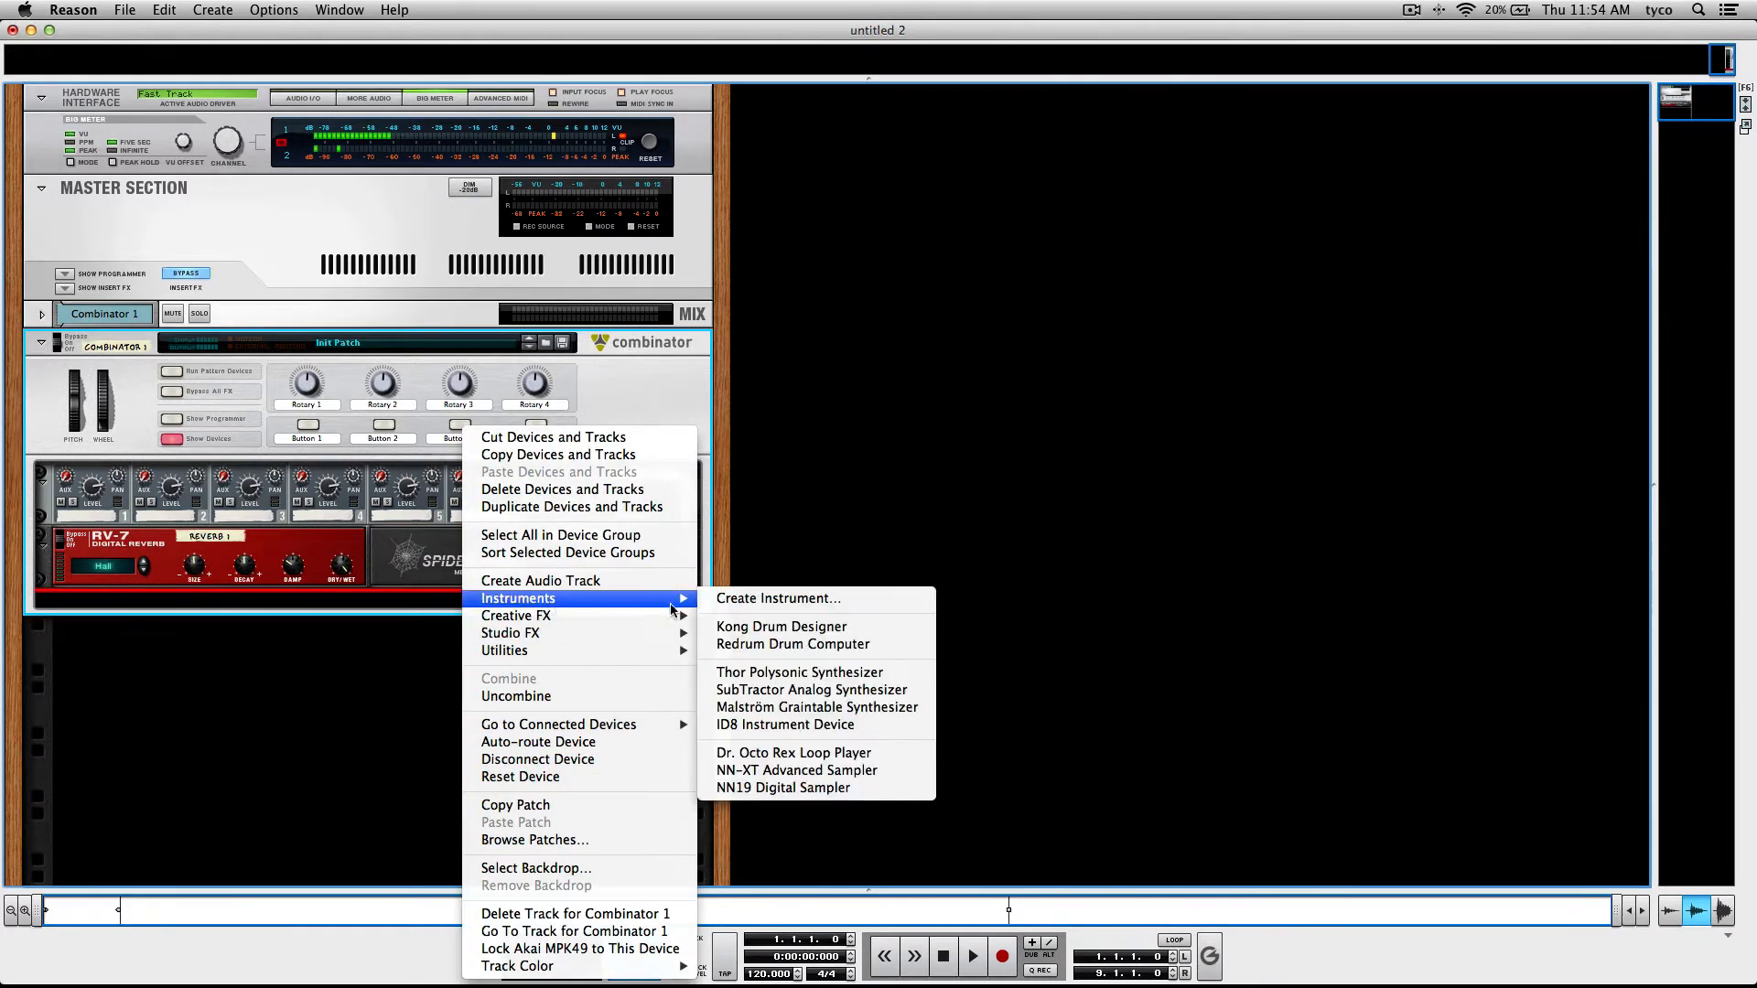
pyautogui.click(751, 672)
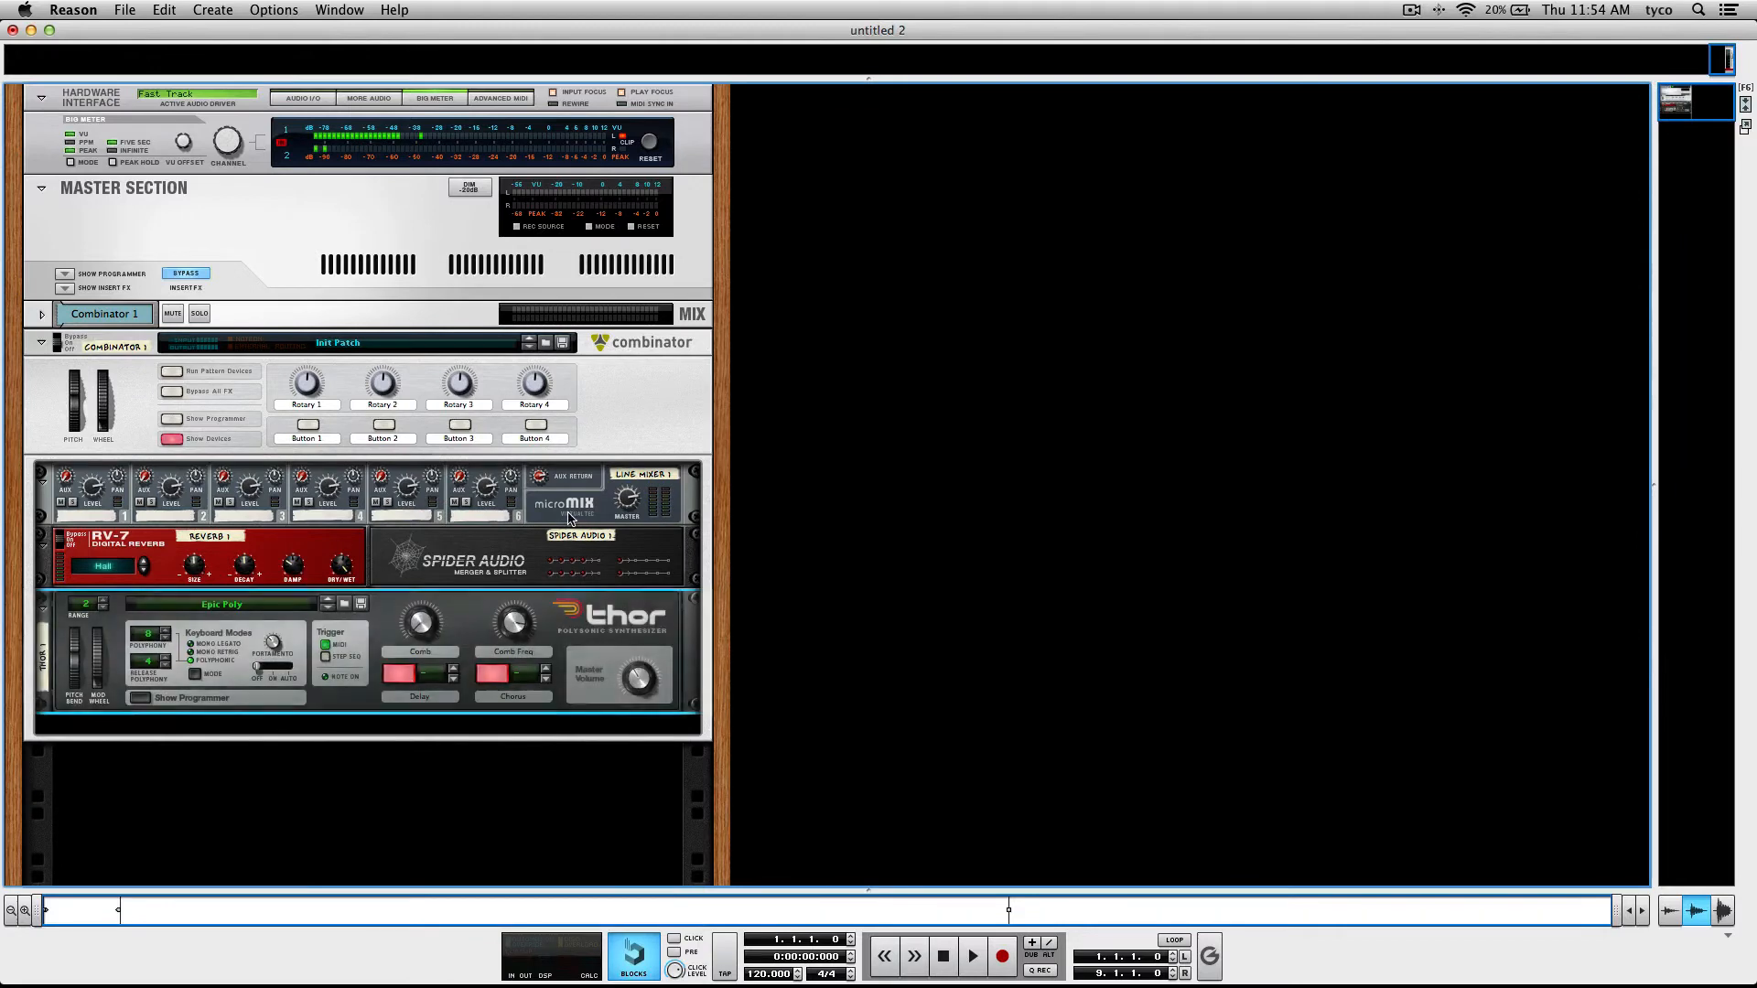
# Add an MClass Maximizer to the Combinator and move it directly below the line mixer.
pyautogui.rightClick(570, 518)
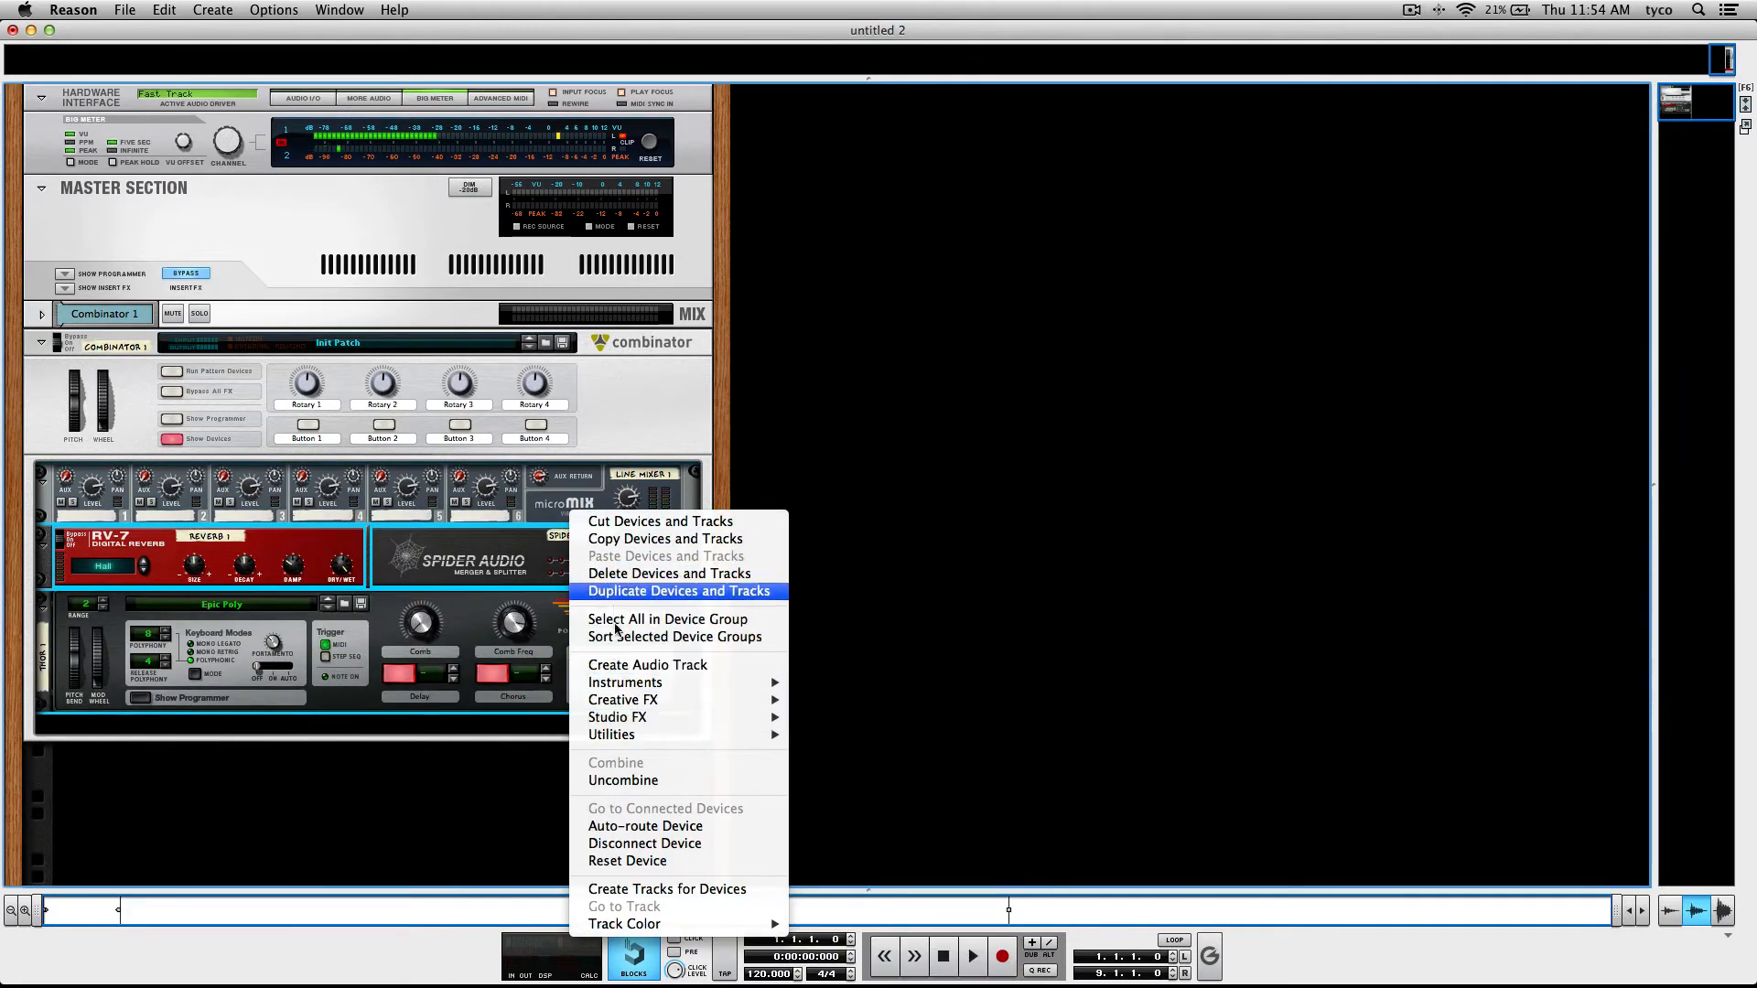
pyautogui.moveTo(638, 719)
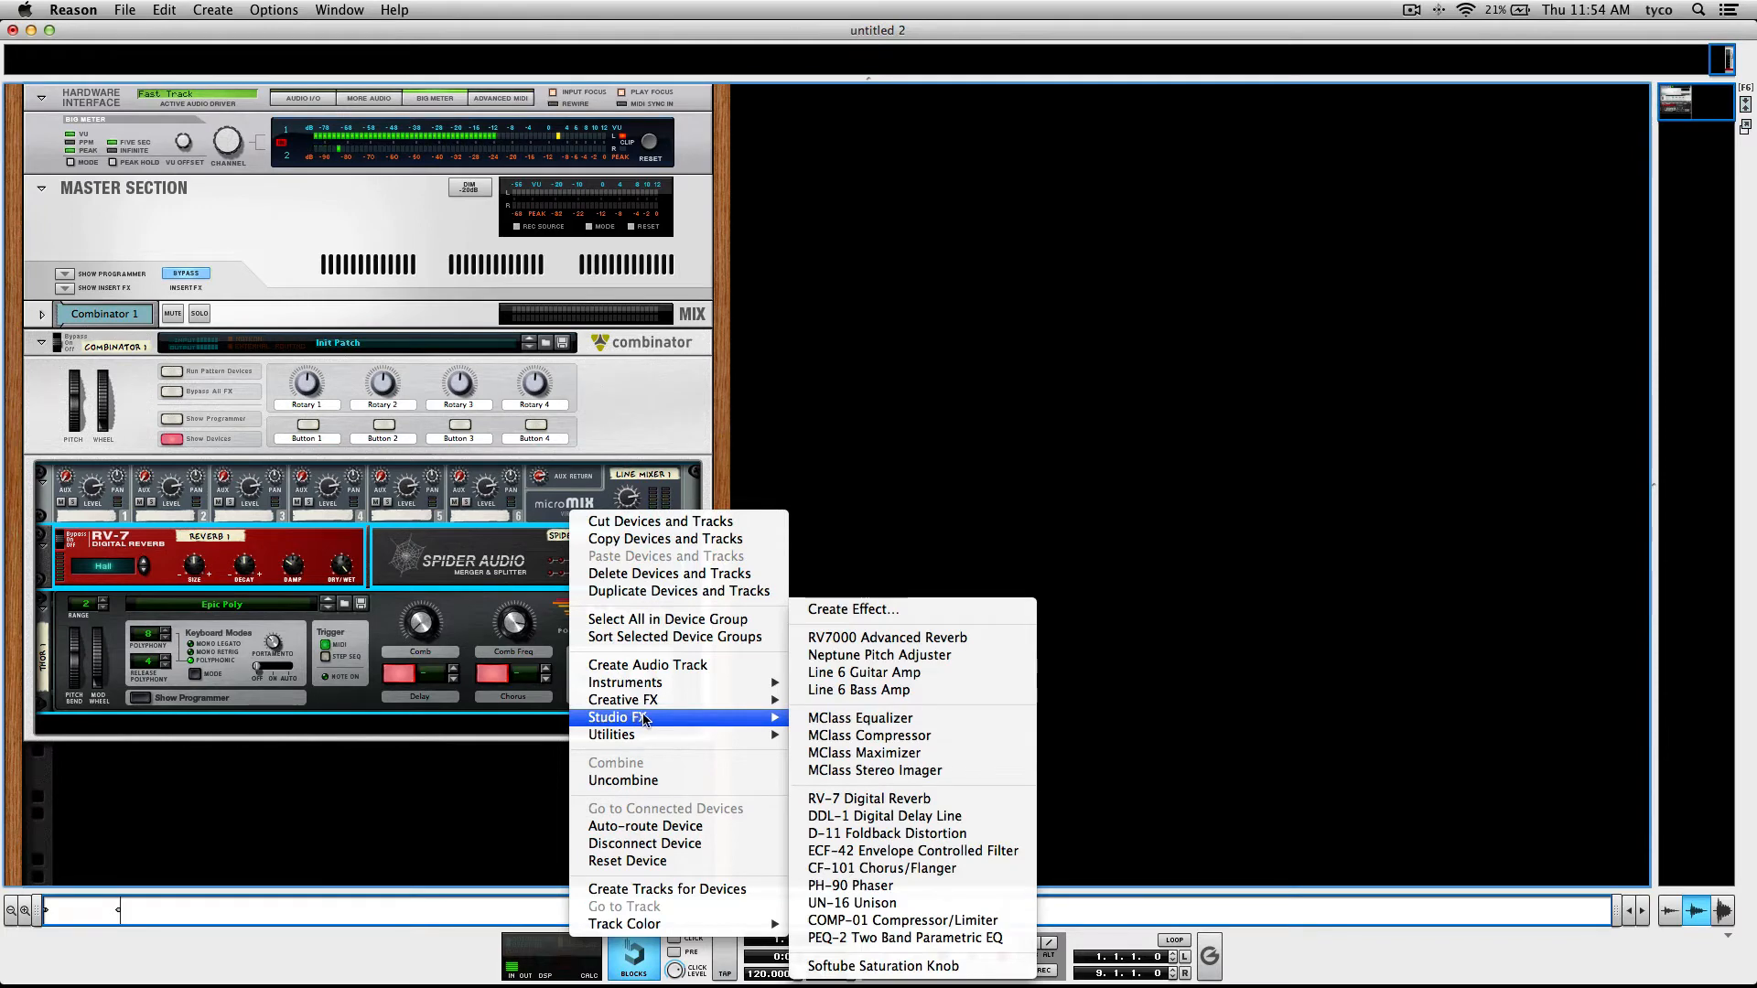
pyautogui.click(941, 753)
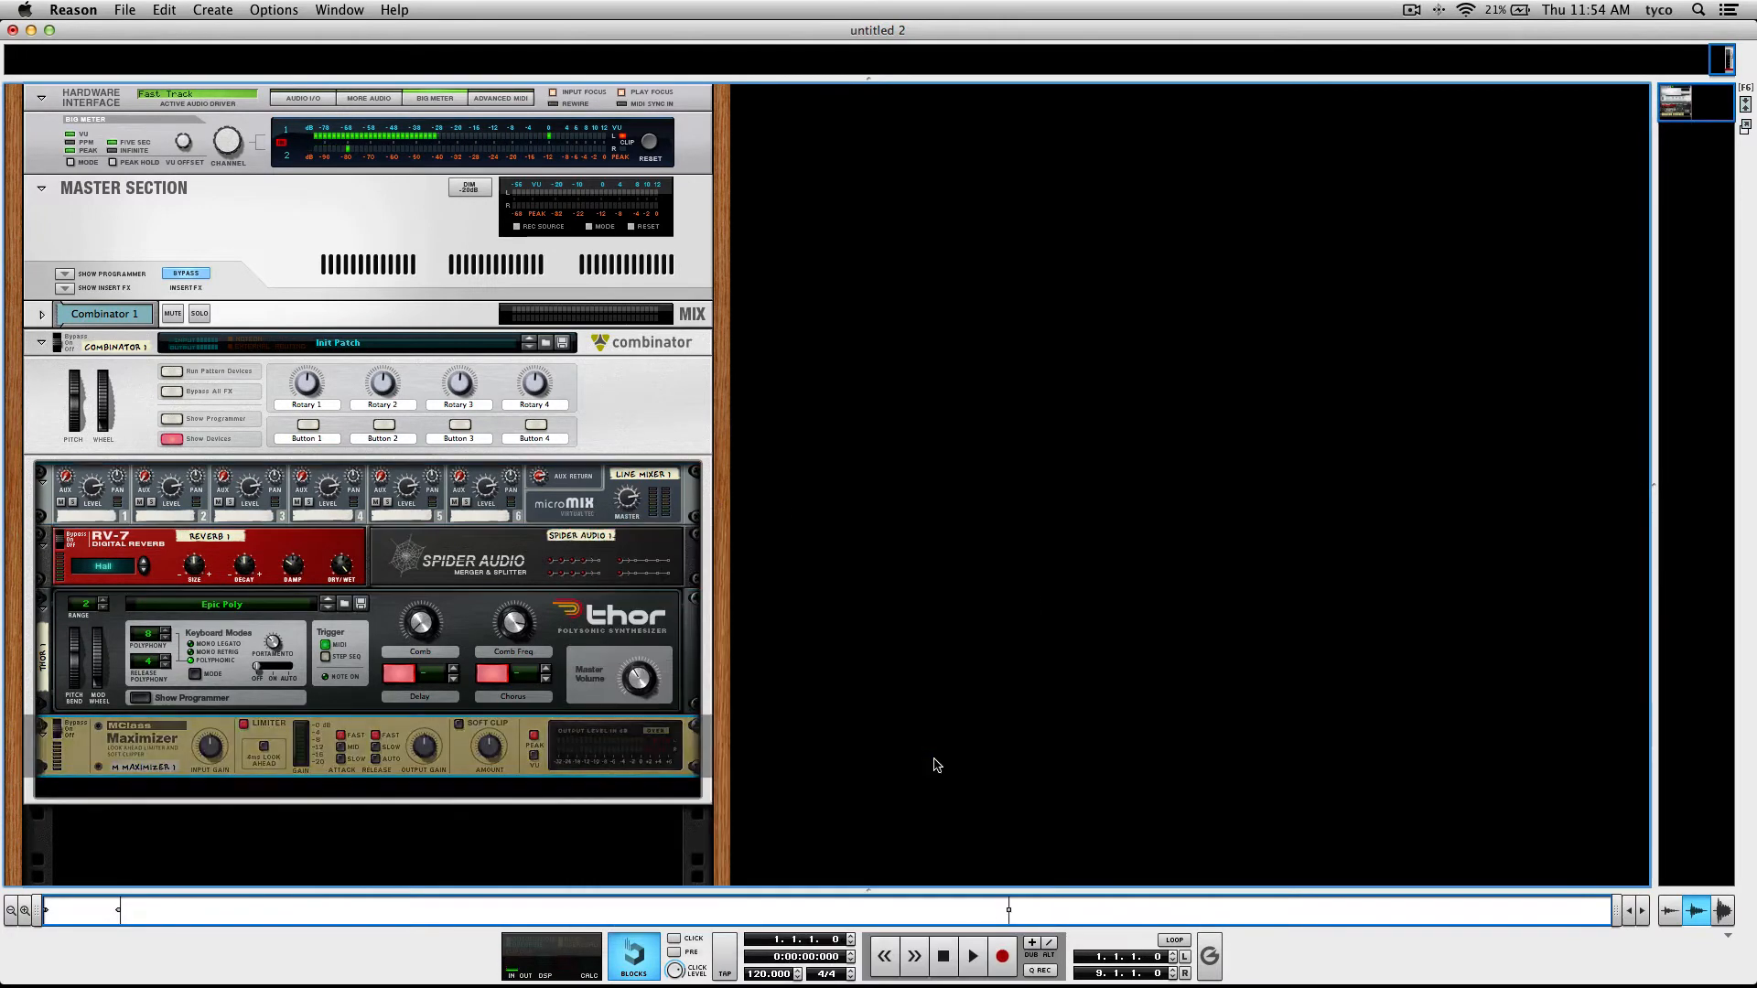
pyautogui.moveTo(396, 732); pyautogui.dragTo(407, 515)
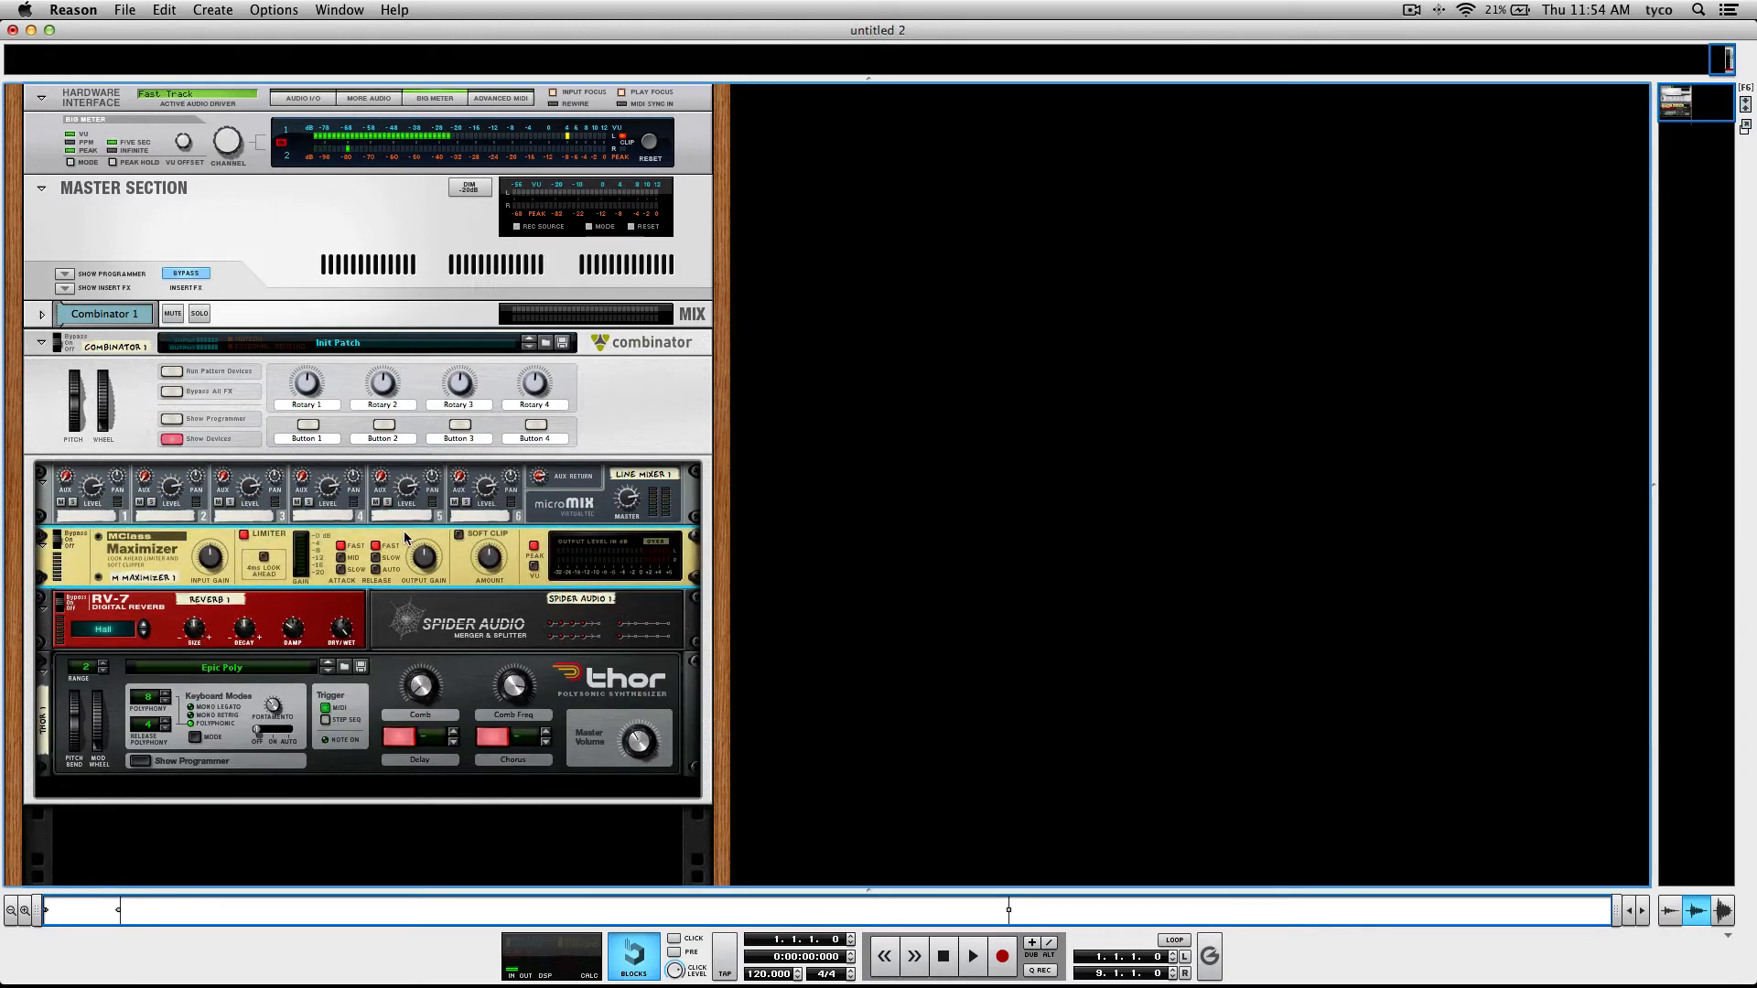
# Wire Thor through the Spider Audio splitter into line mixer channels 1 and 2, and the mixer's master output through the Maximizer to the Combinator.
pyautogui.press('Tab')
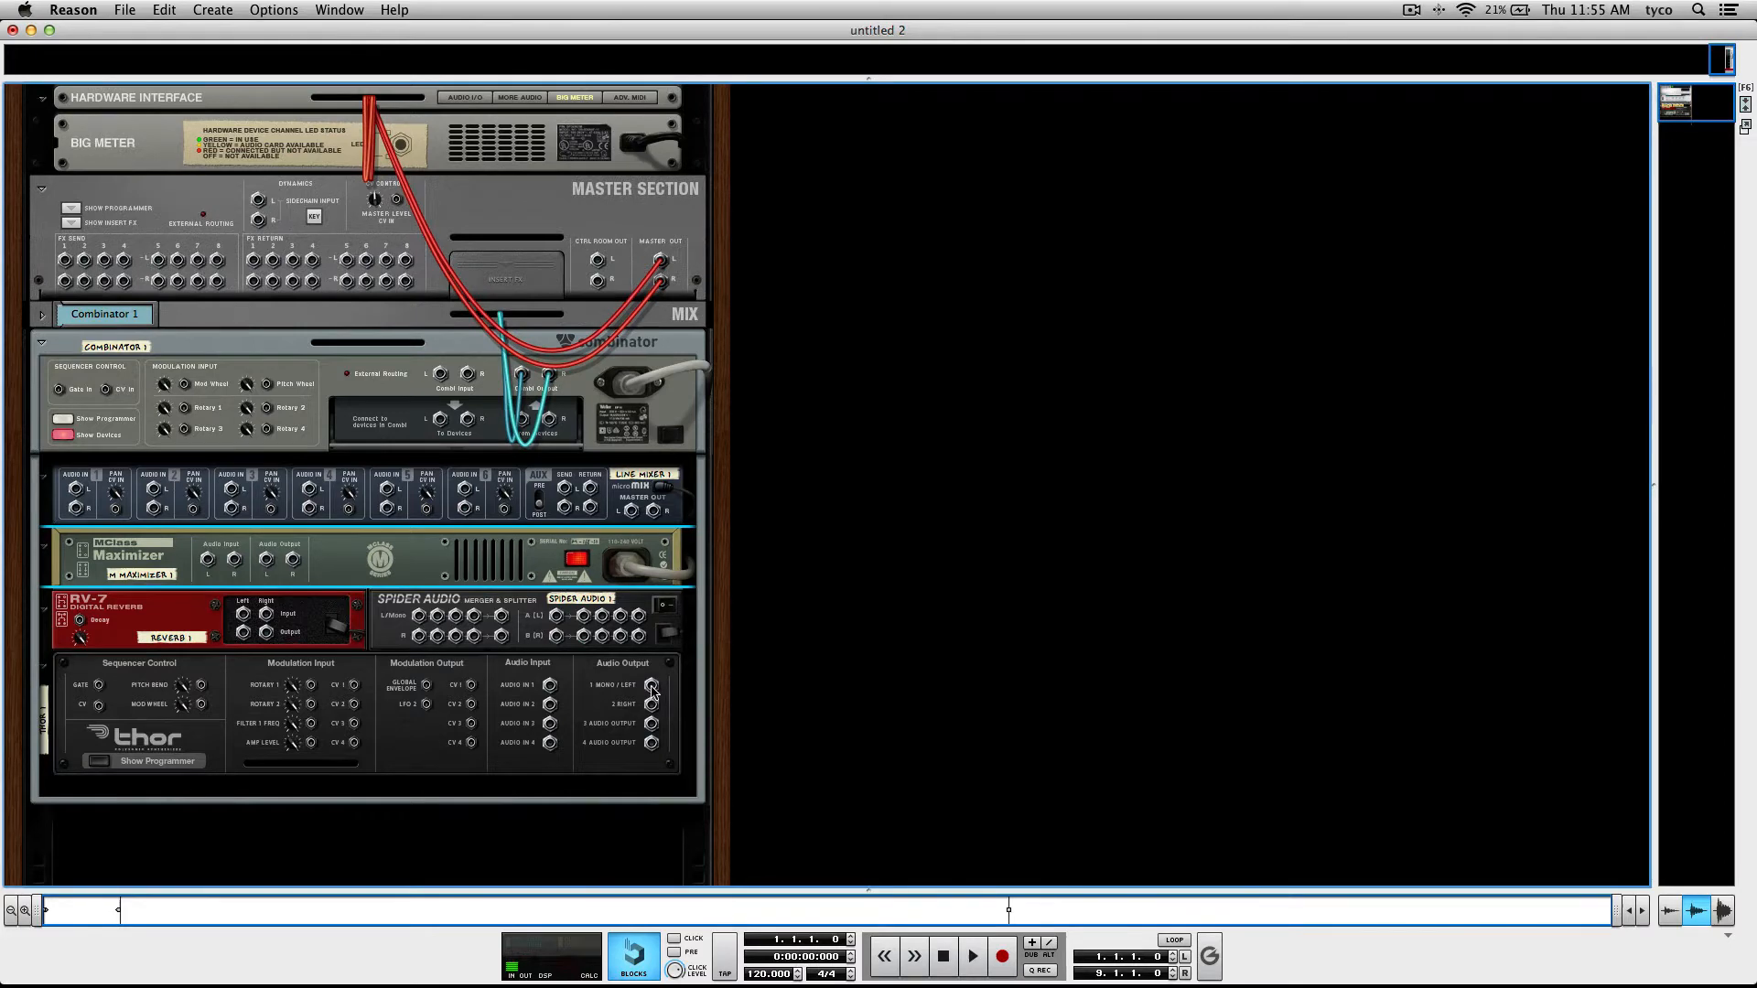
pyautogui.moveTo(653, 691); pyautogui.dragTo(76, 489)
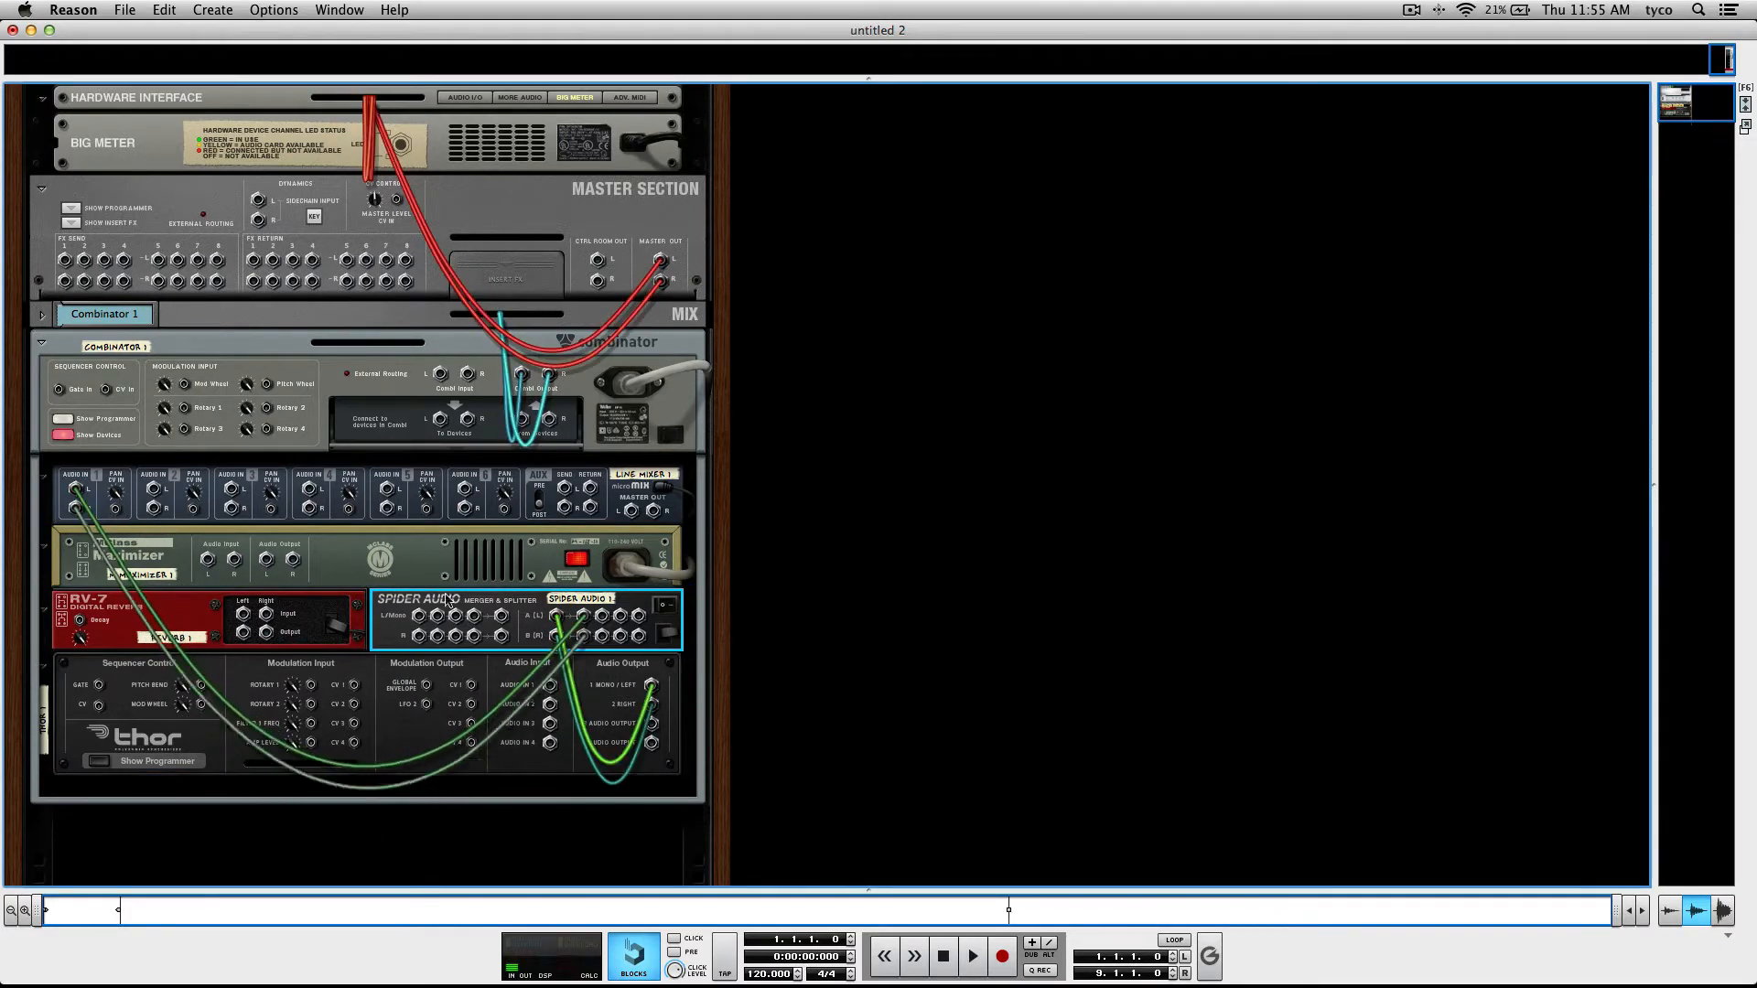
pyautogui.moveTo(601, 616); pyautogui.dragTo(155, 508)
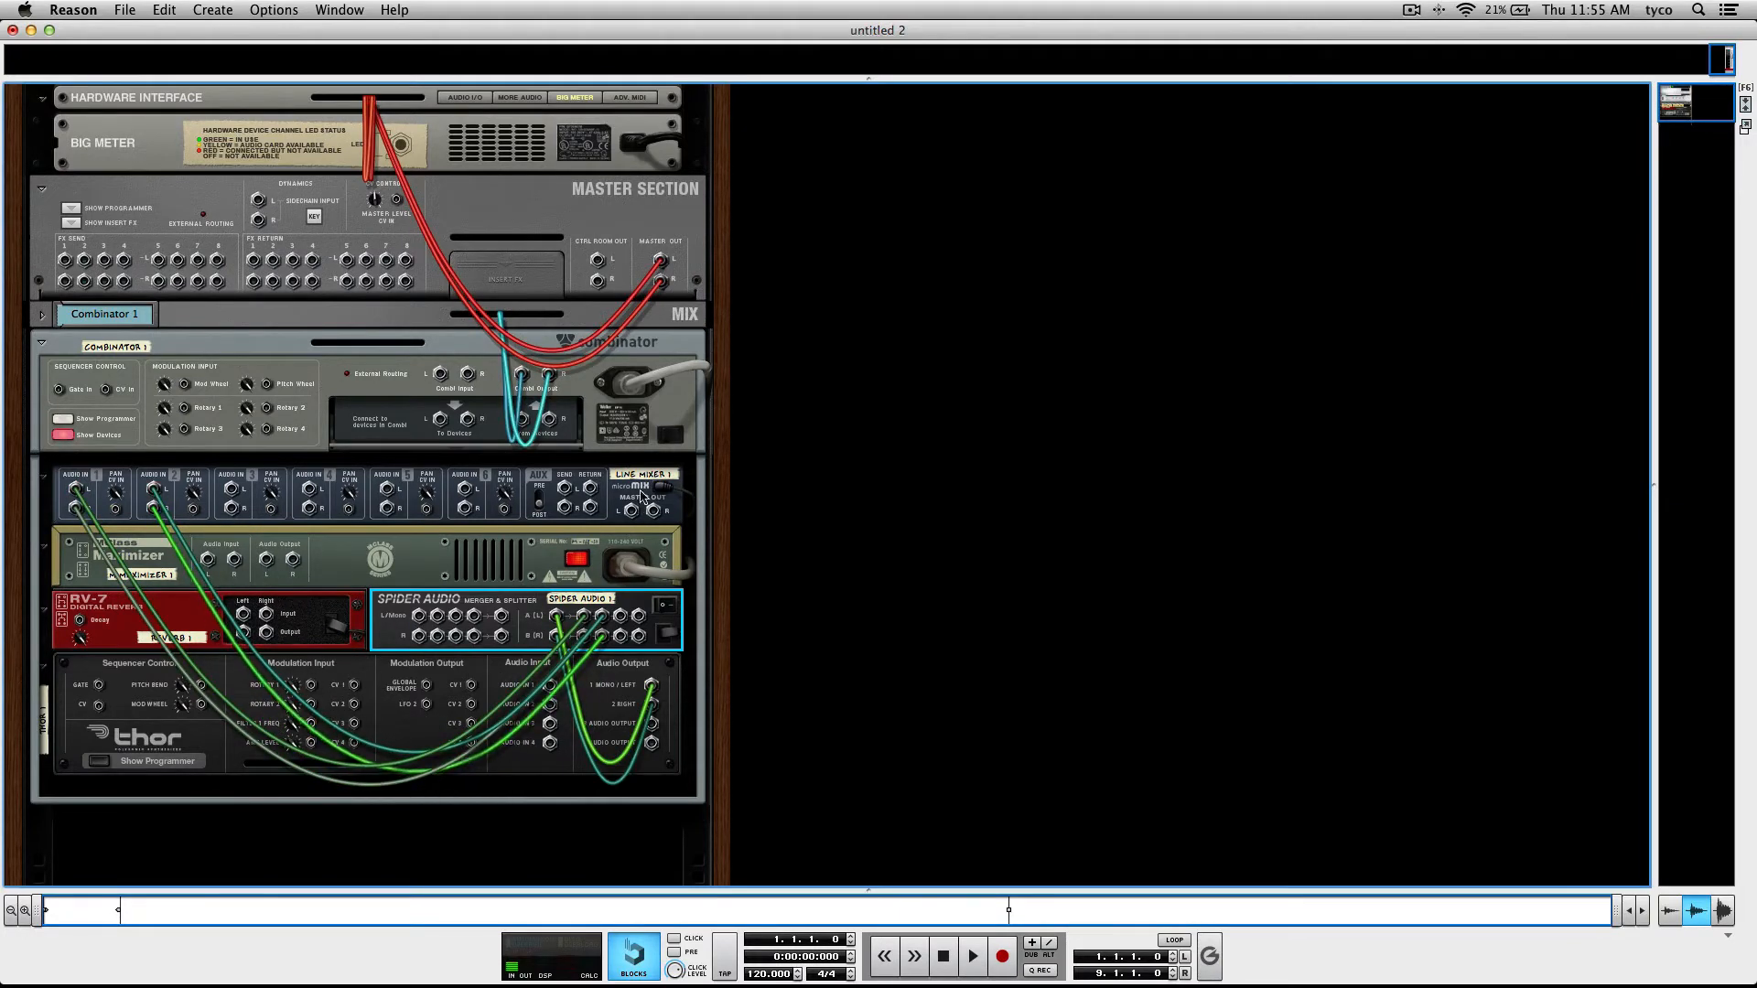
pyautogui.moveTo(631, 511); pyautogui.dragTo(520, 423)
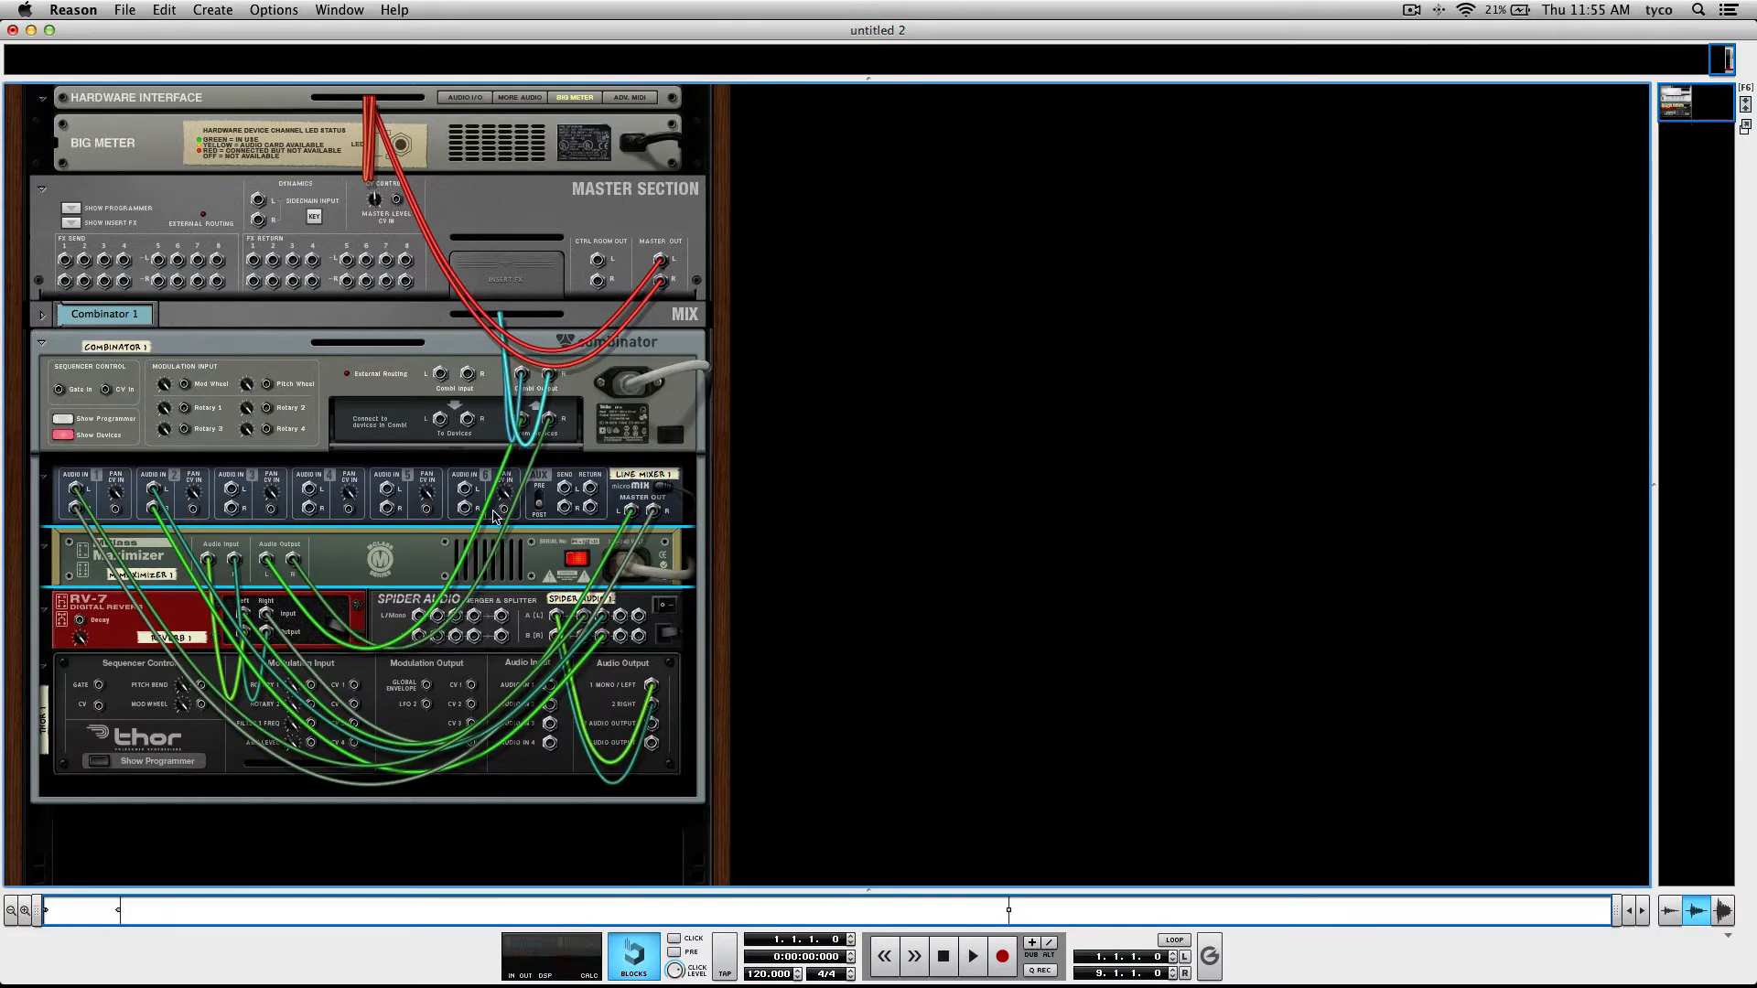
# Set the line mixer's channel 1 pan to -64 and check the cabling on the back of the rack.
pyautogui.press('Tab')
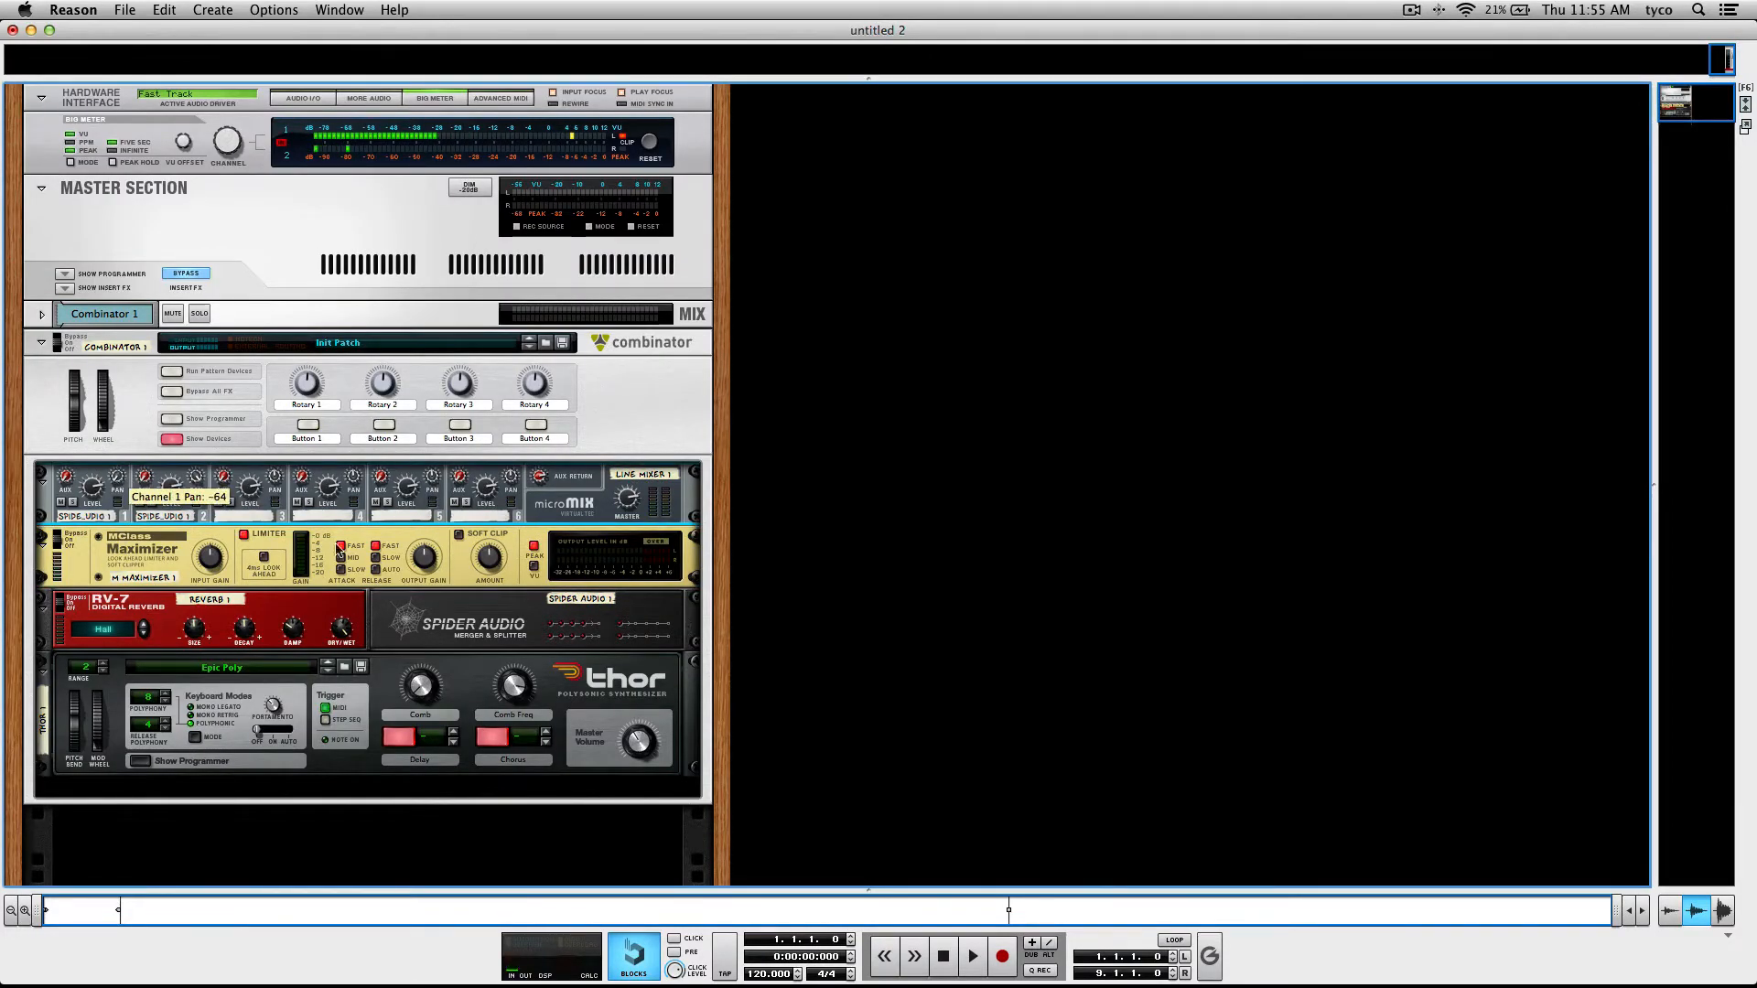
pyautogui.press('Tab')
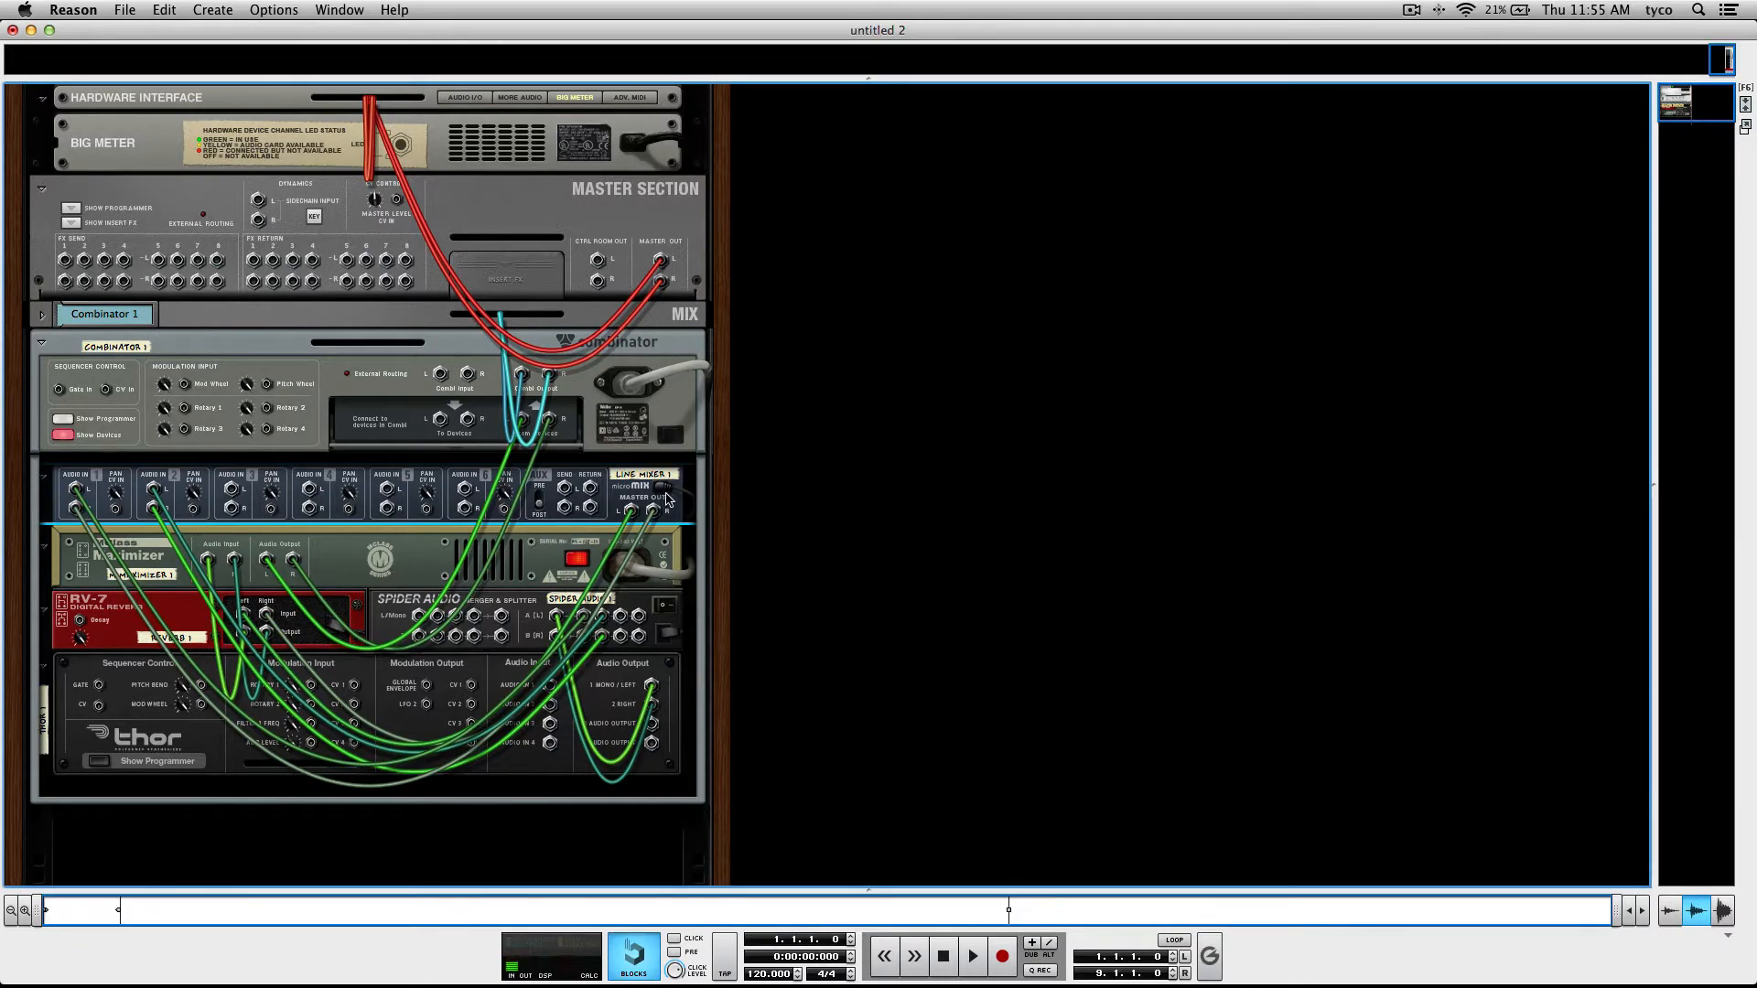
pyautogui.press('Tab')
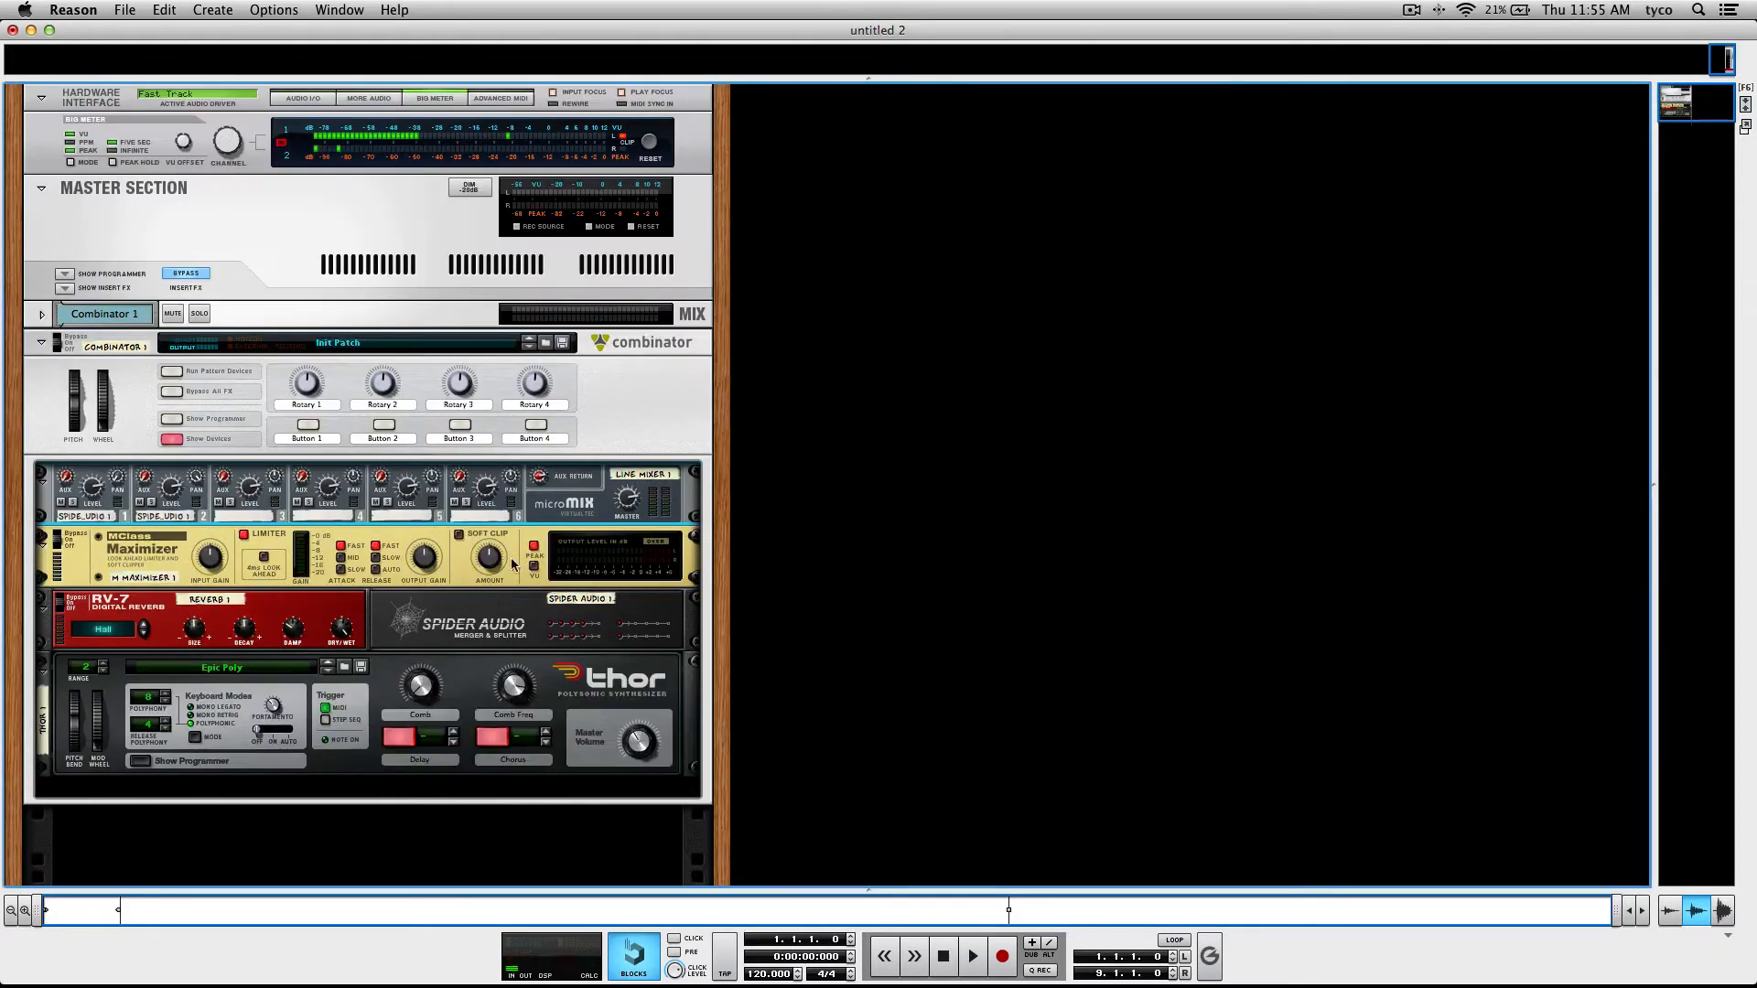
# Reset the Thor synthesizer to its initial patch and set its pitch bend range to 7.
pyautogui.click(344, 641)
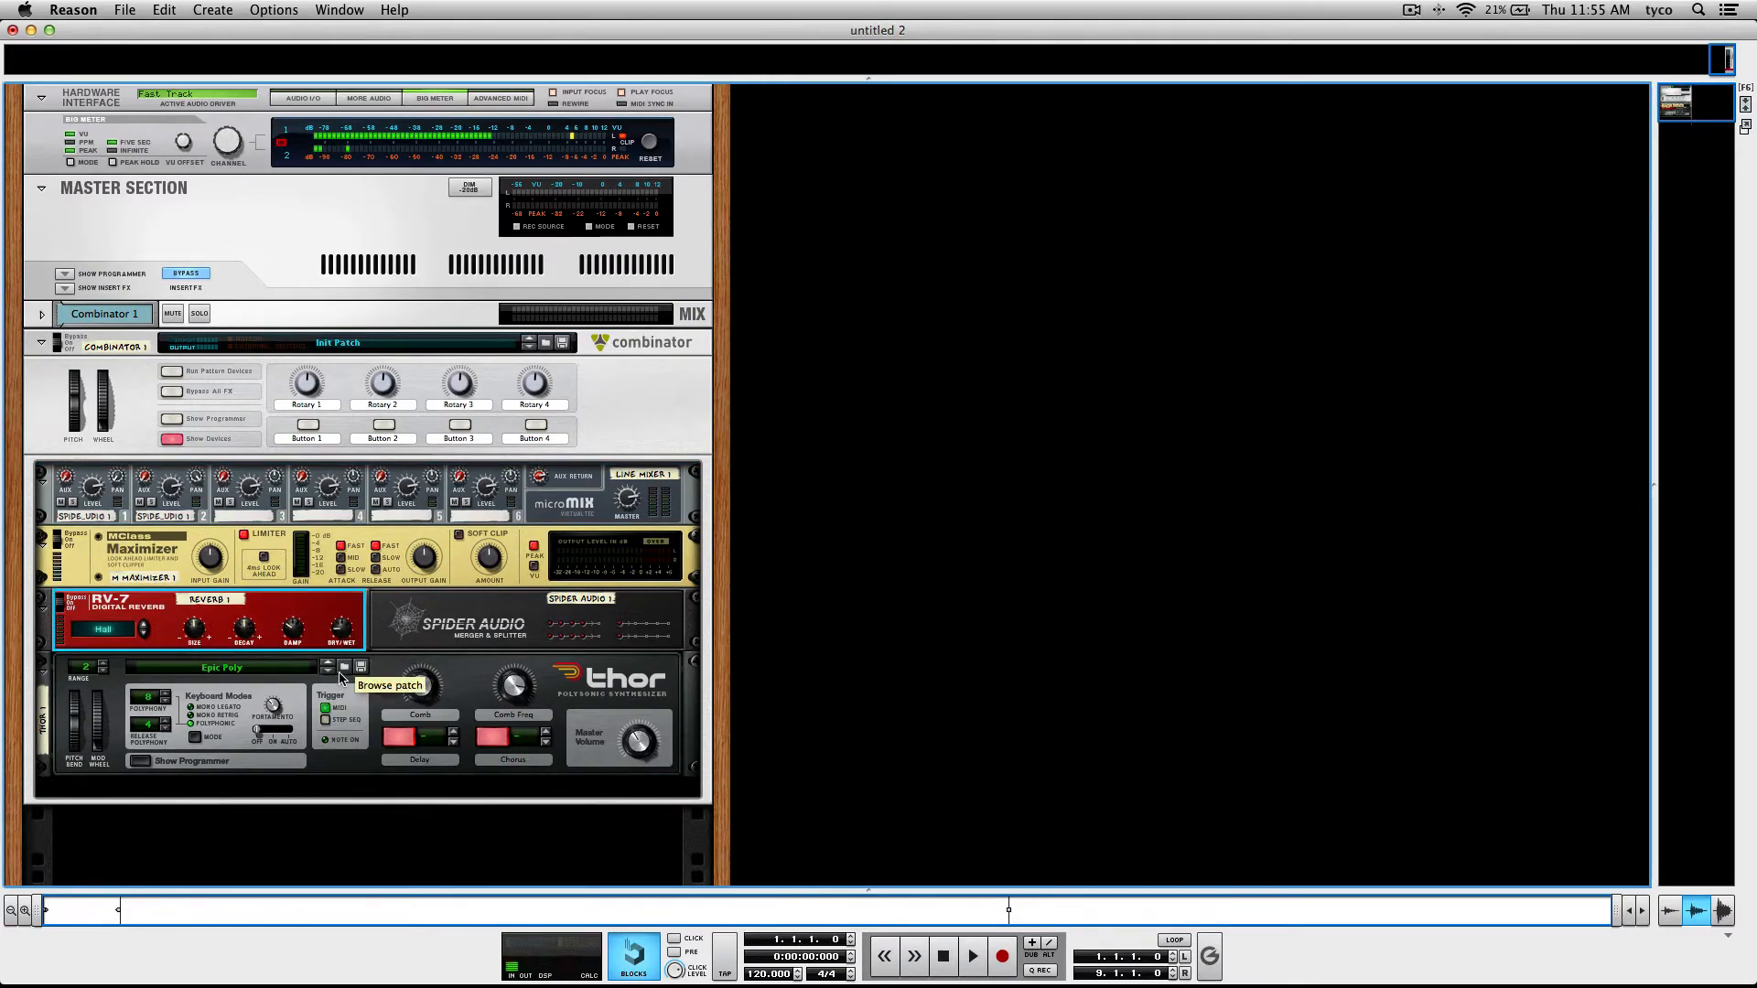
pyautogui.rightClick(377, 701)
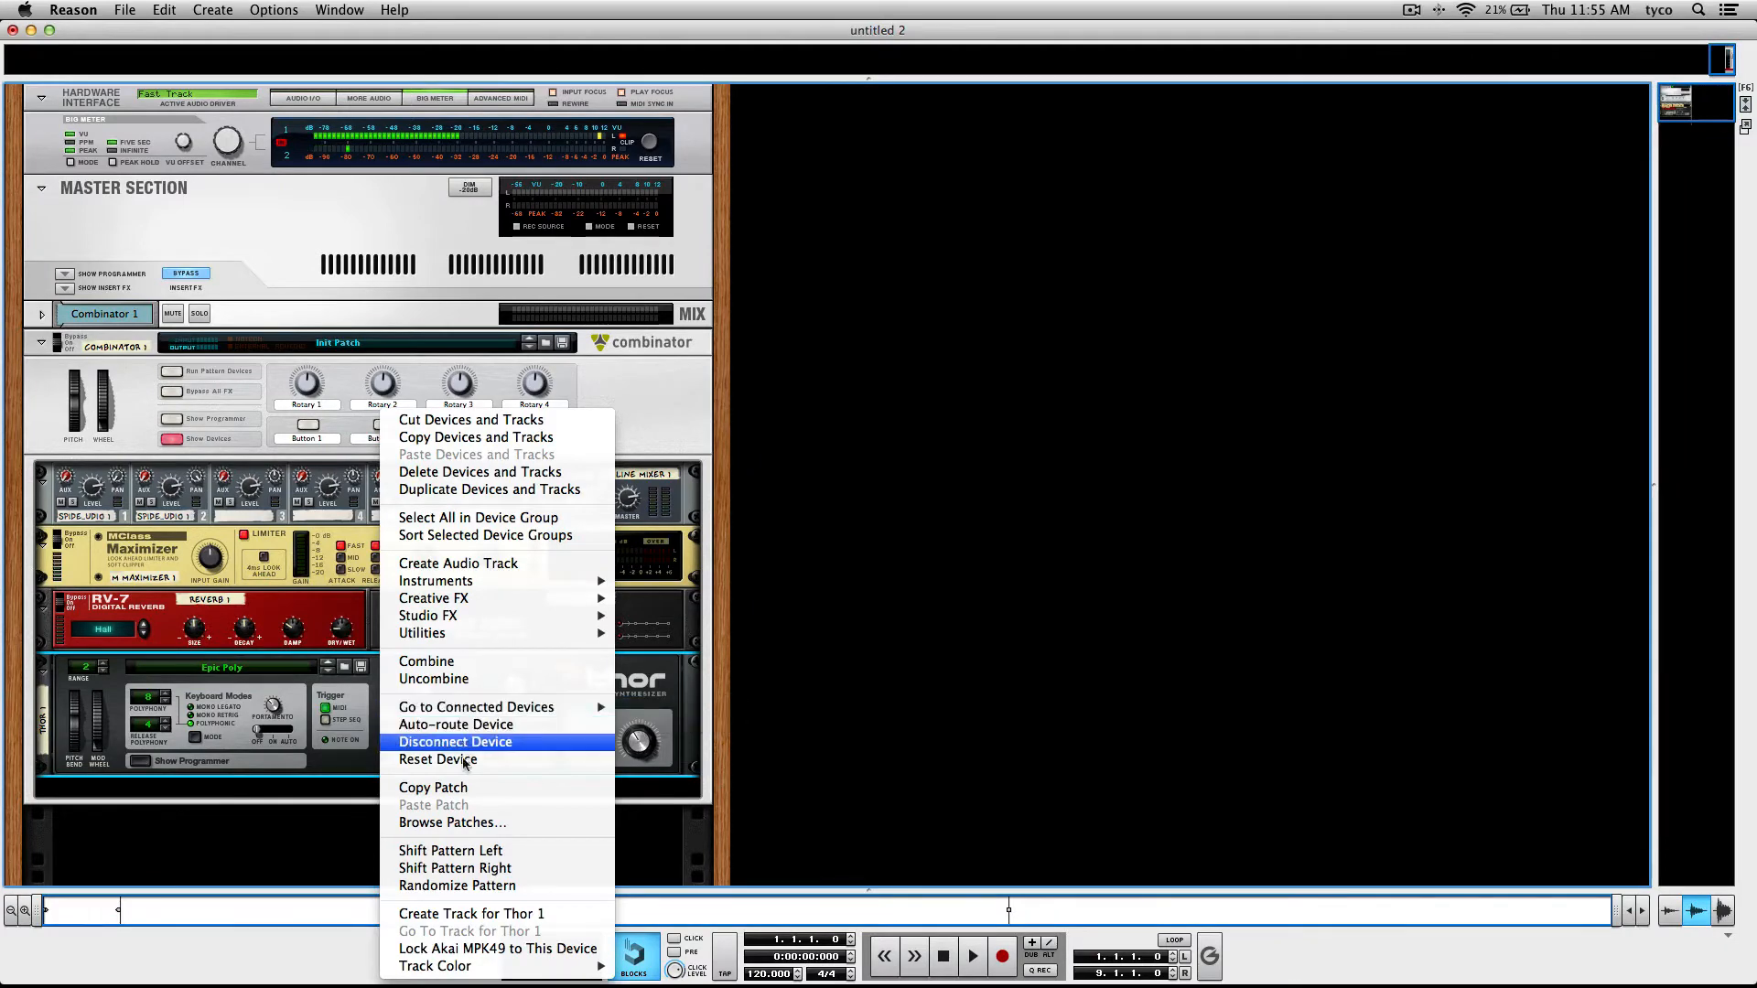
pyautogui.moveTo(469, 710)
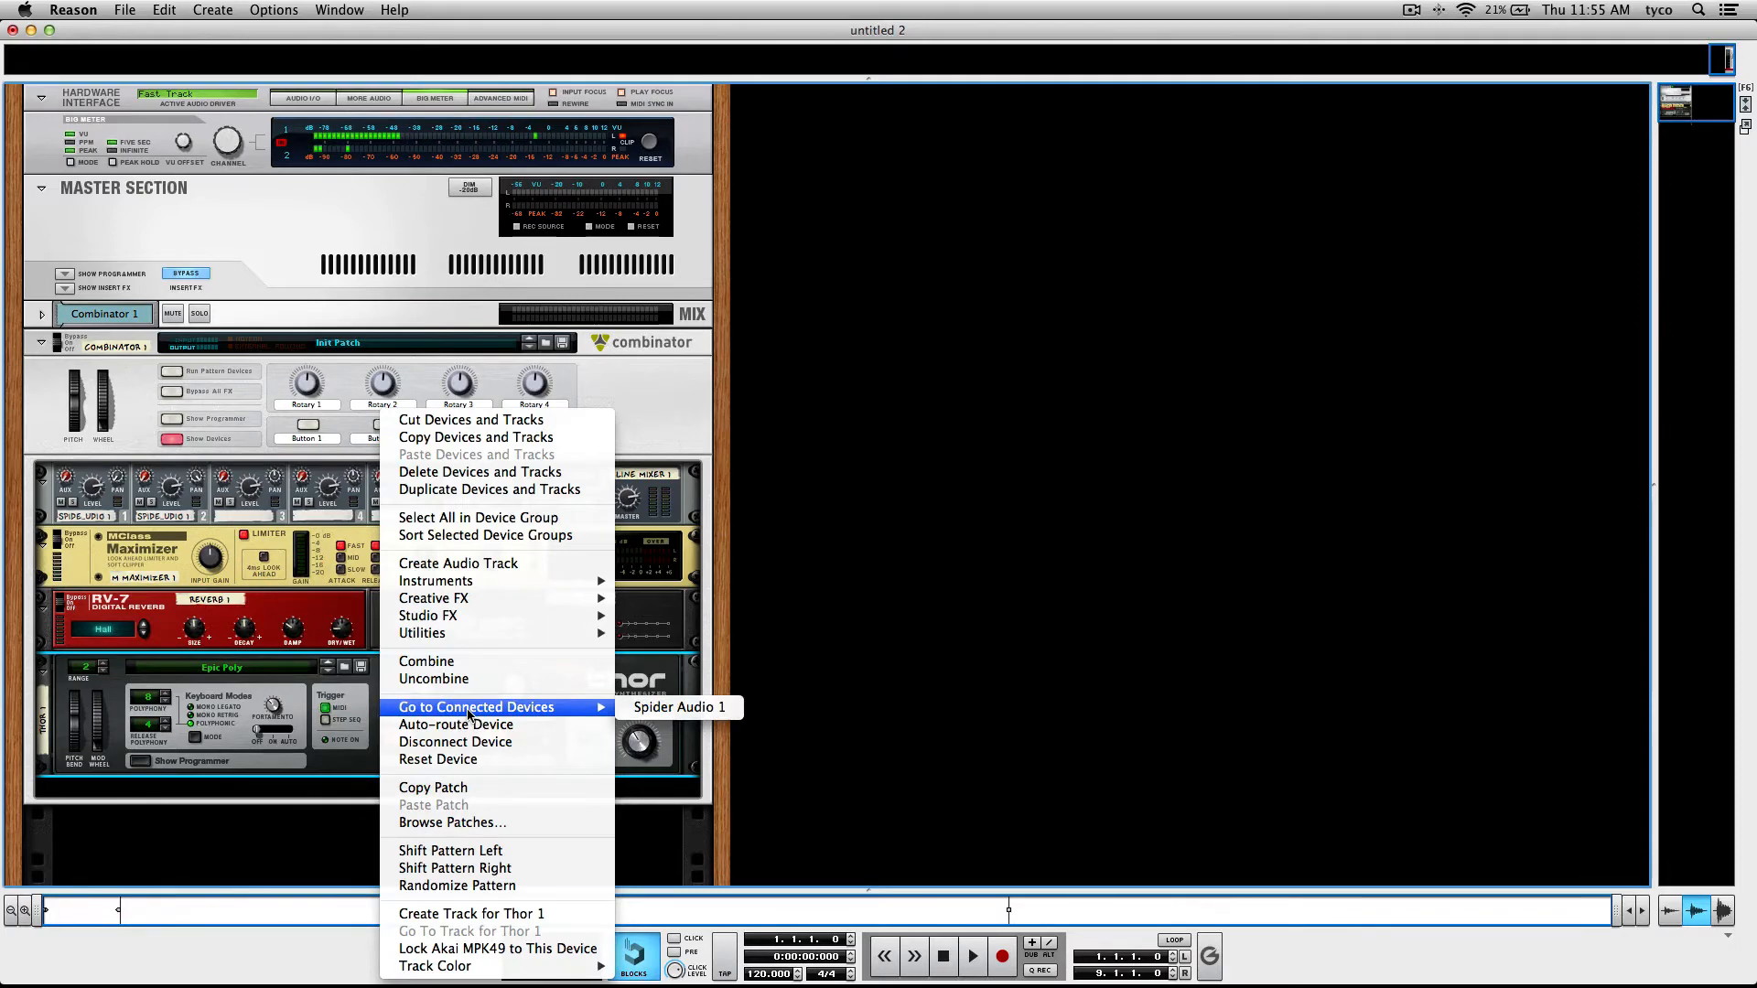
pyautogui.click(465, 767)
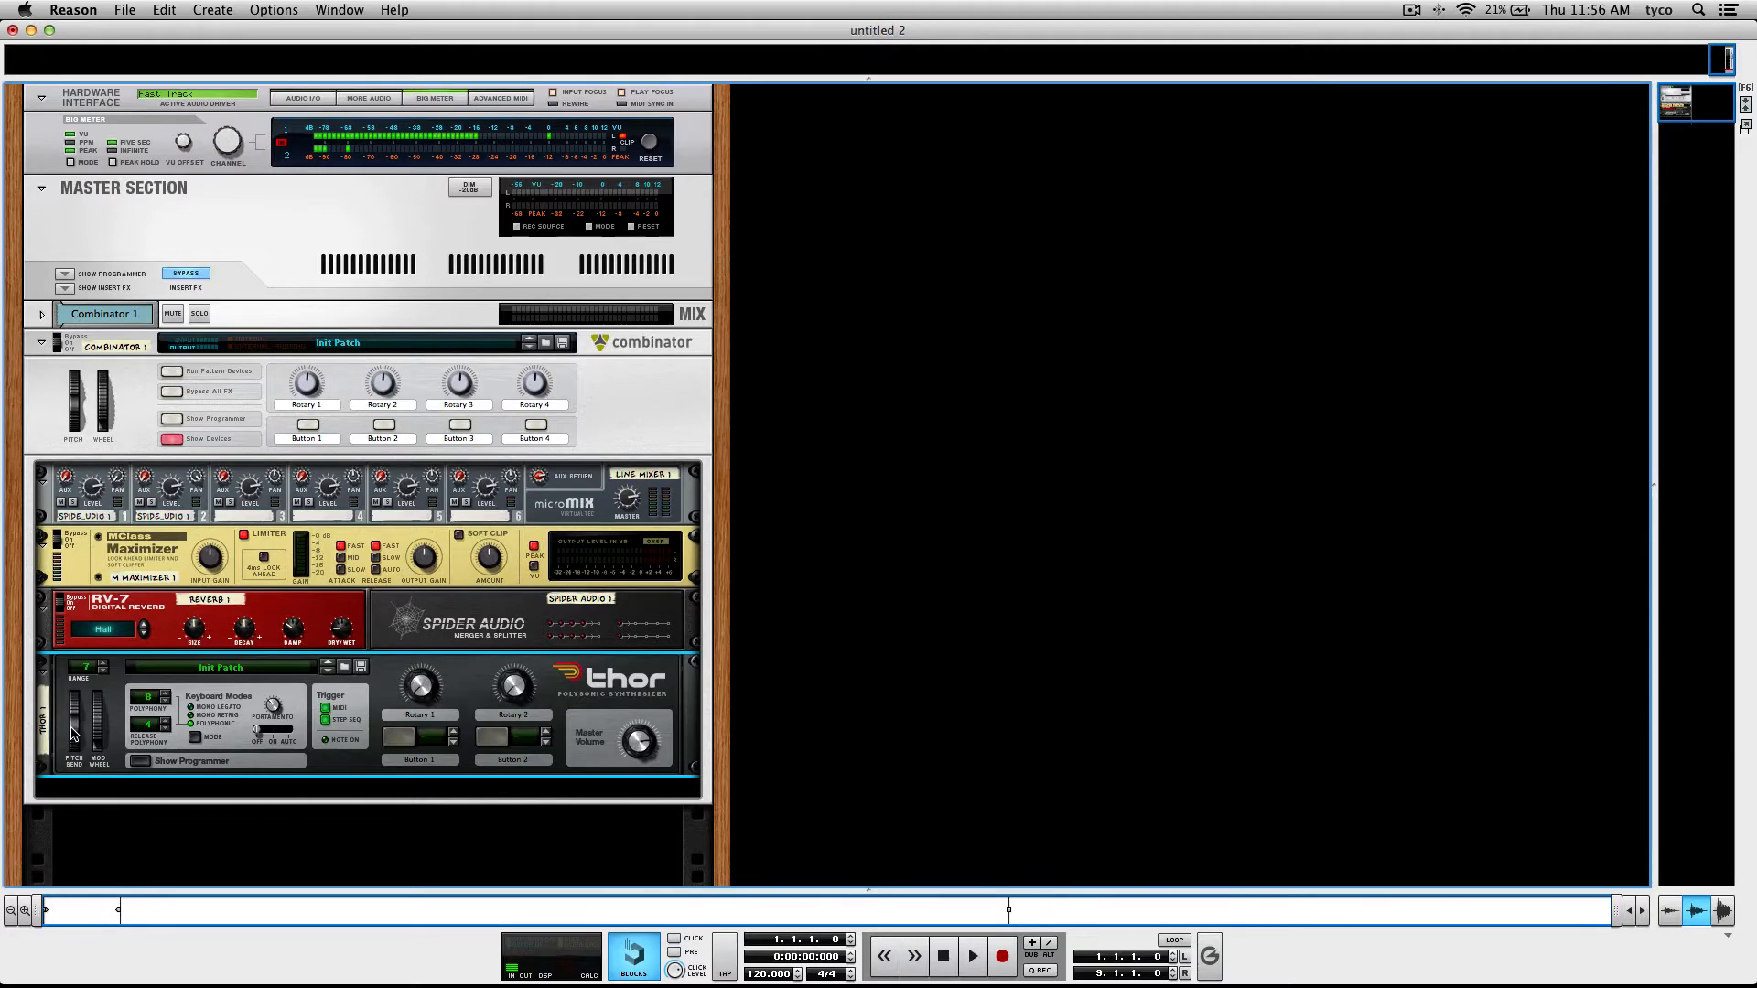
# Place the two-bar note clip at bar 1 of the Thor track and move the loop end to bar 3.
pyautogui.moveTo(73, 732)
pyautogui.press('F7')
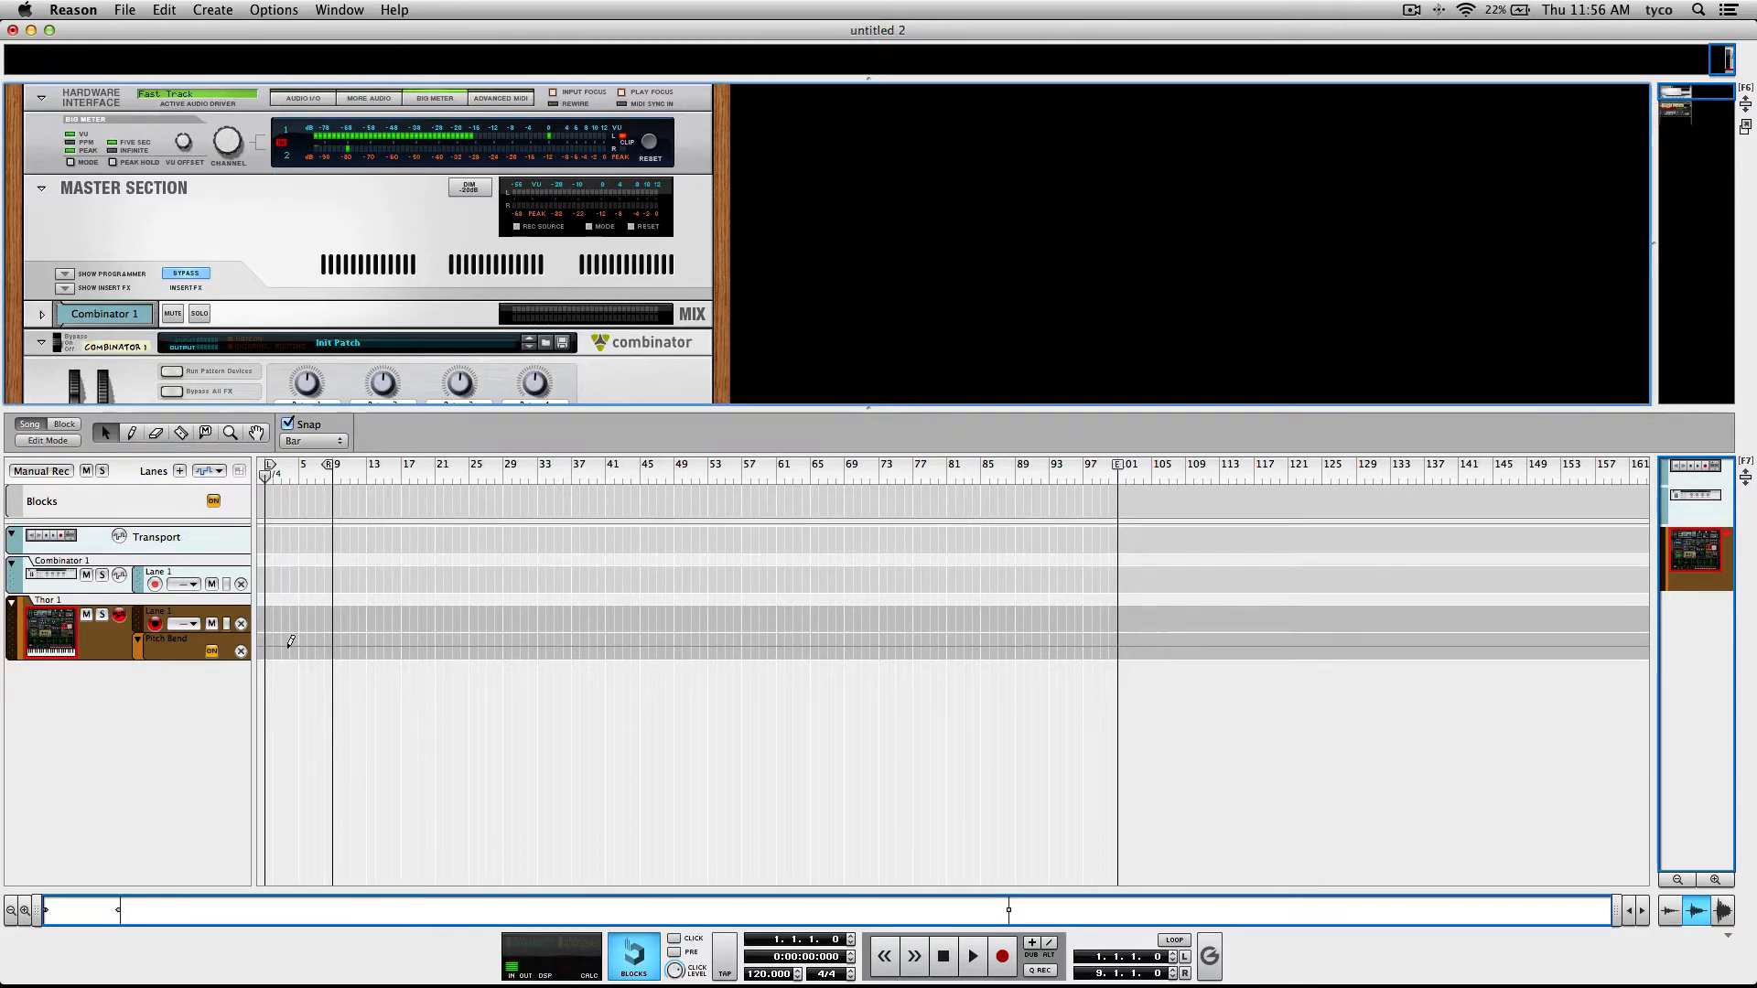
pyautogui.click(285, 623)
pyautogui.moveTo(270, 624); pyautogui.dragTo(281, 630)
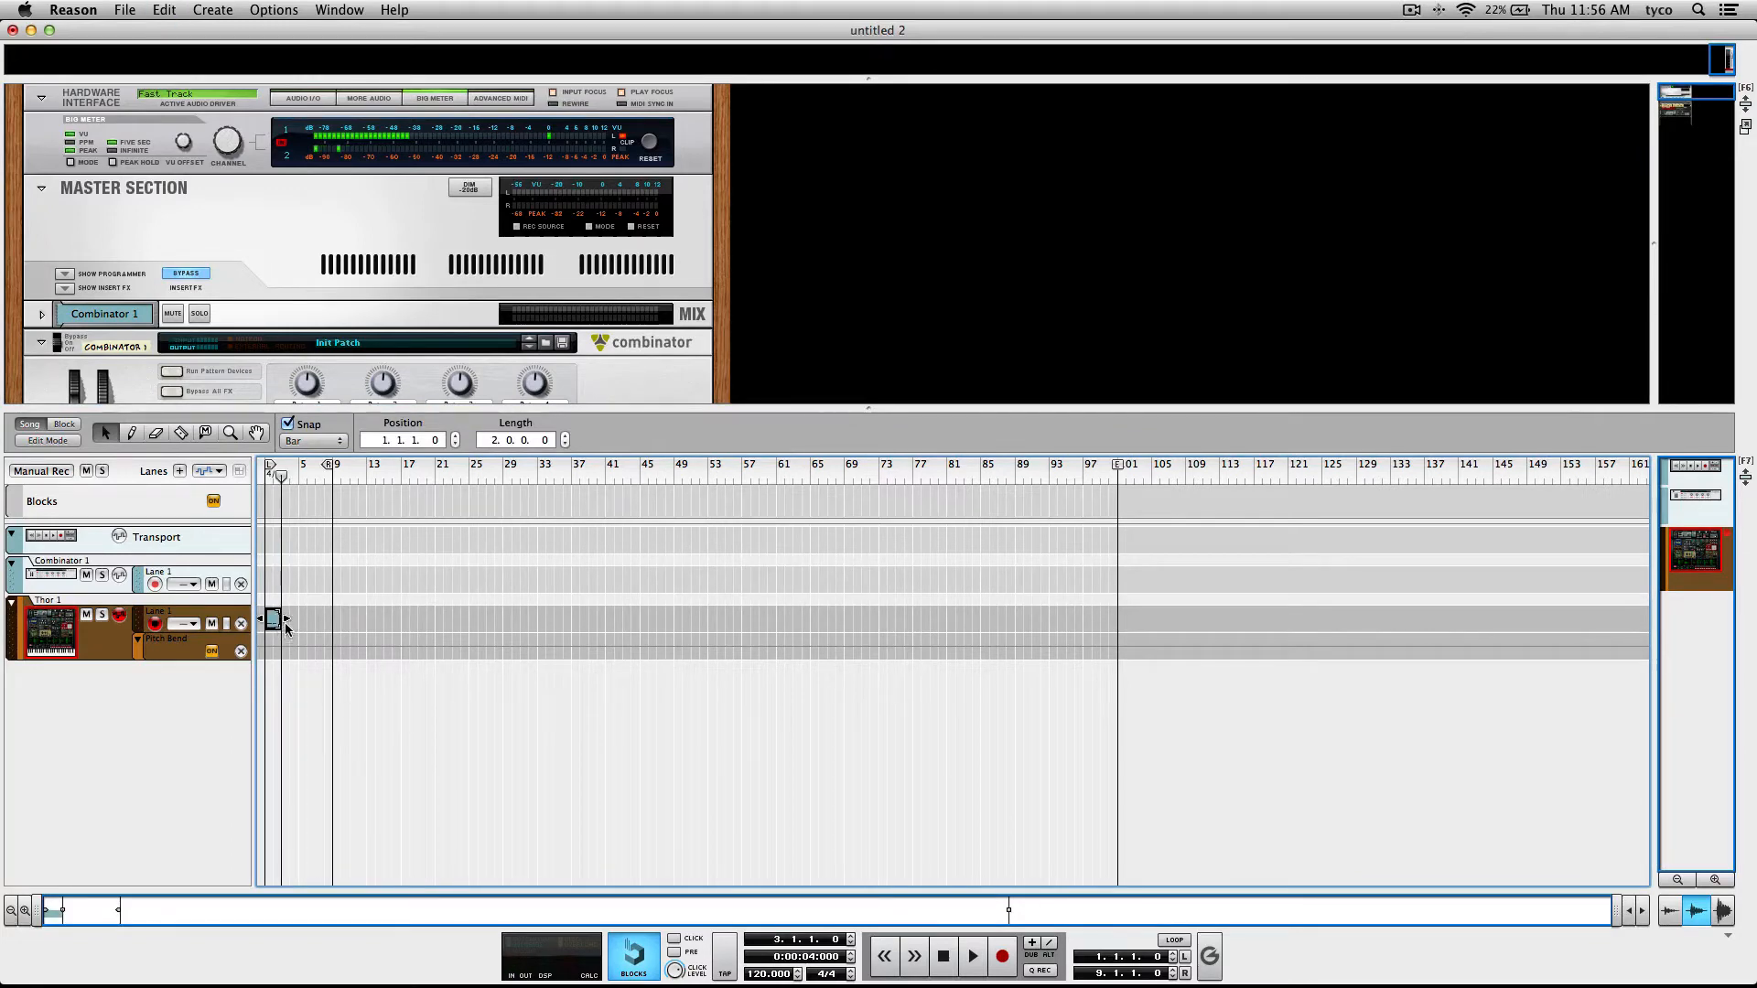
pyautogui.scroll(6, 357, 611)
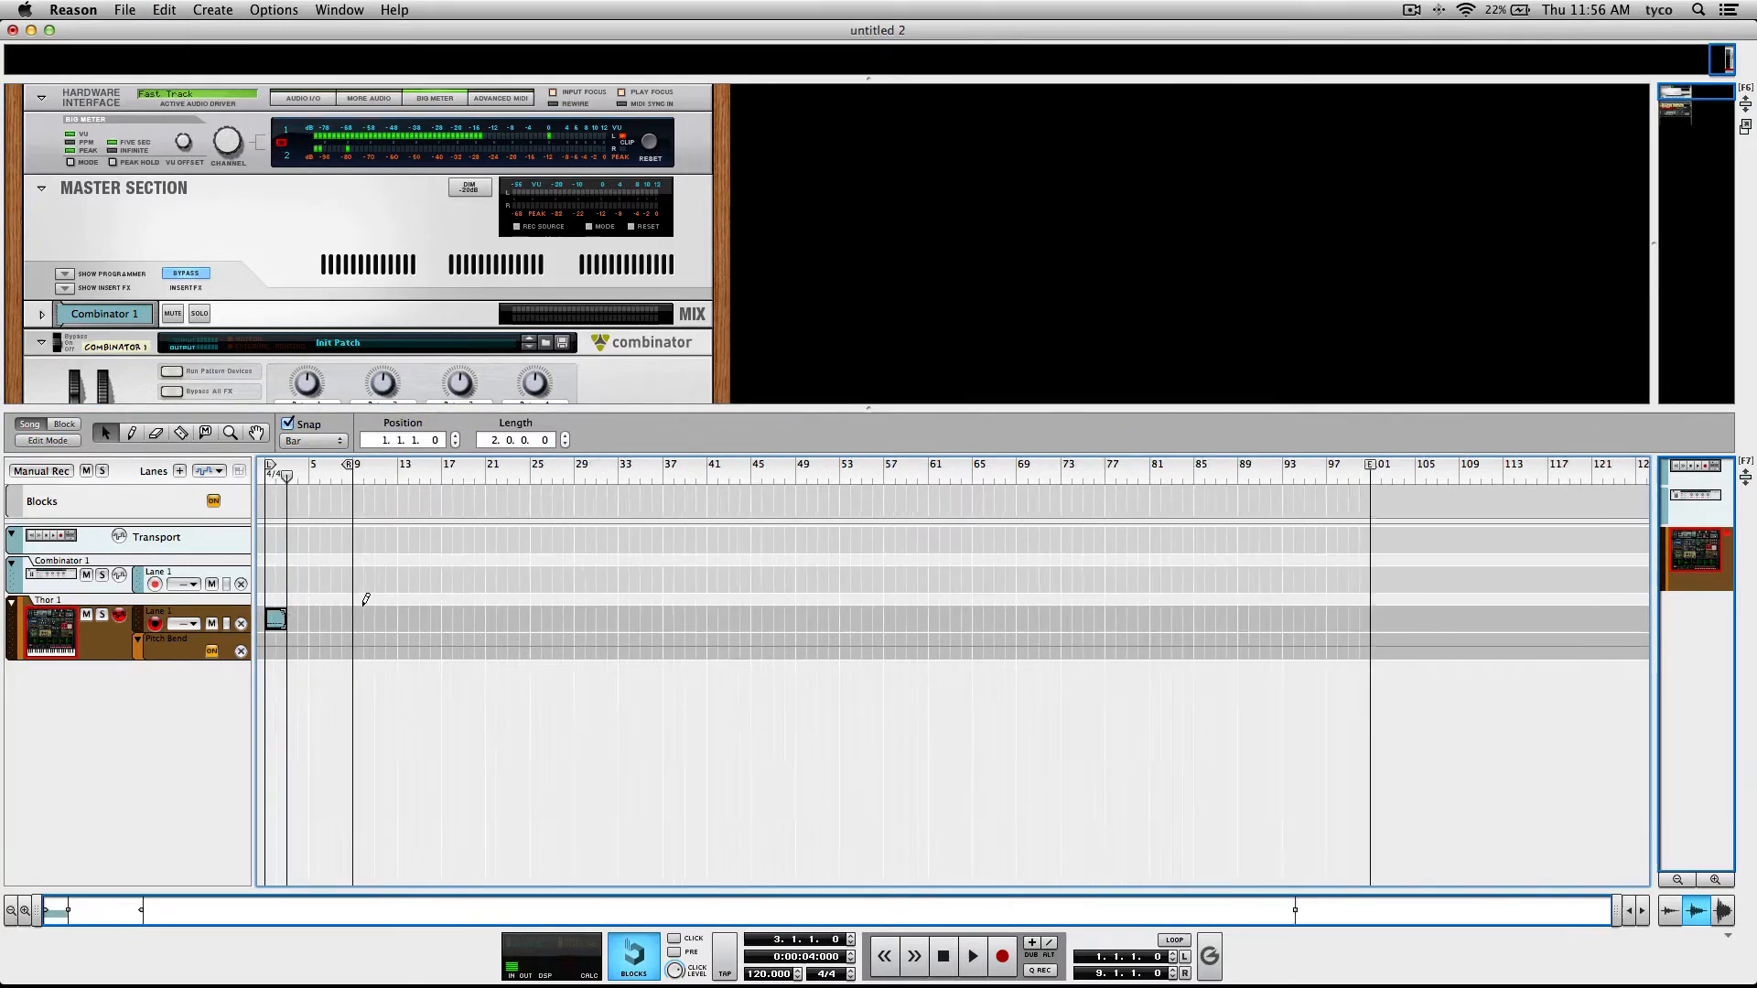
pyautogui.hscroll(-1, 364, 611)
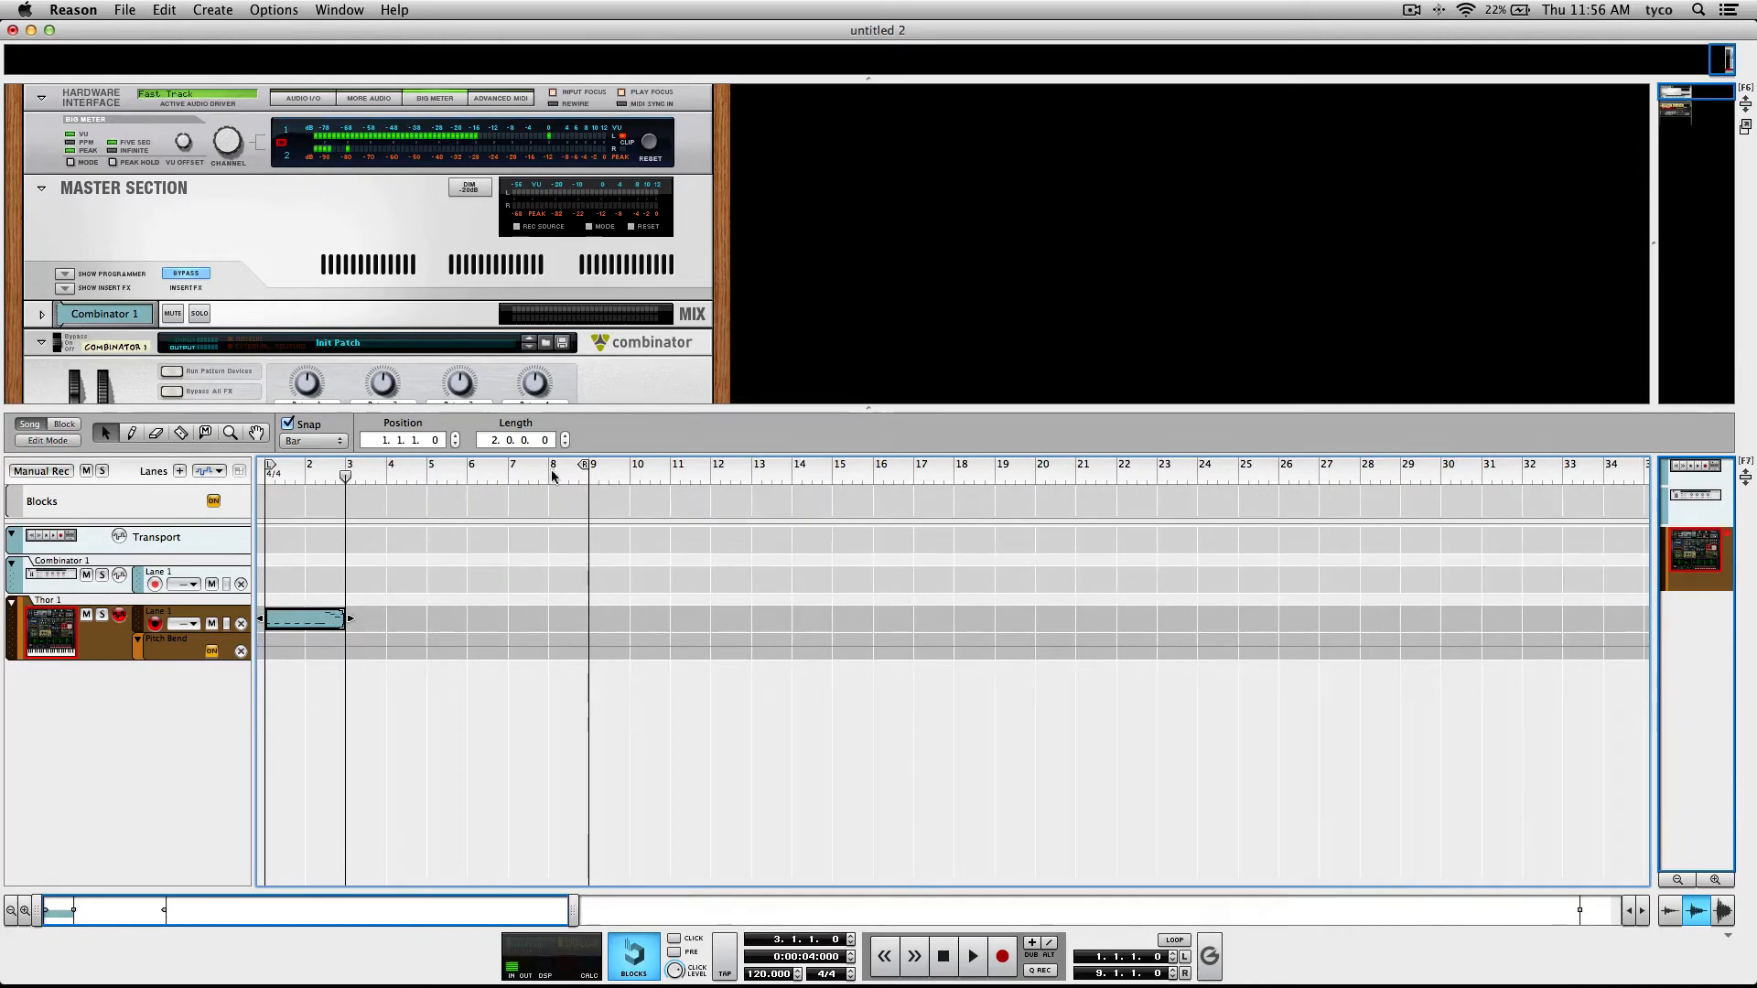
pyautogui.moveTo(588, 465); pyautogui.dragTo(343, 465)
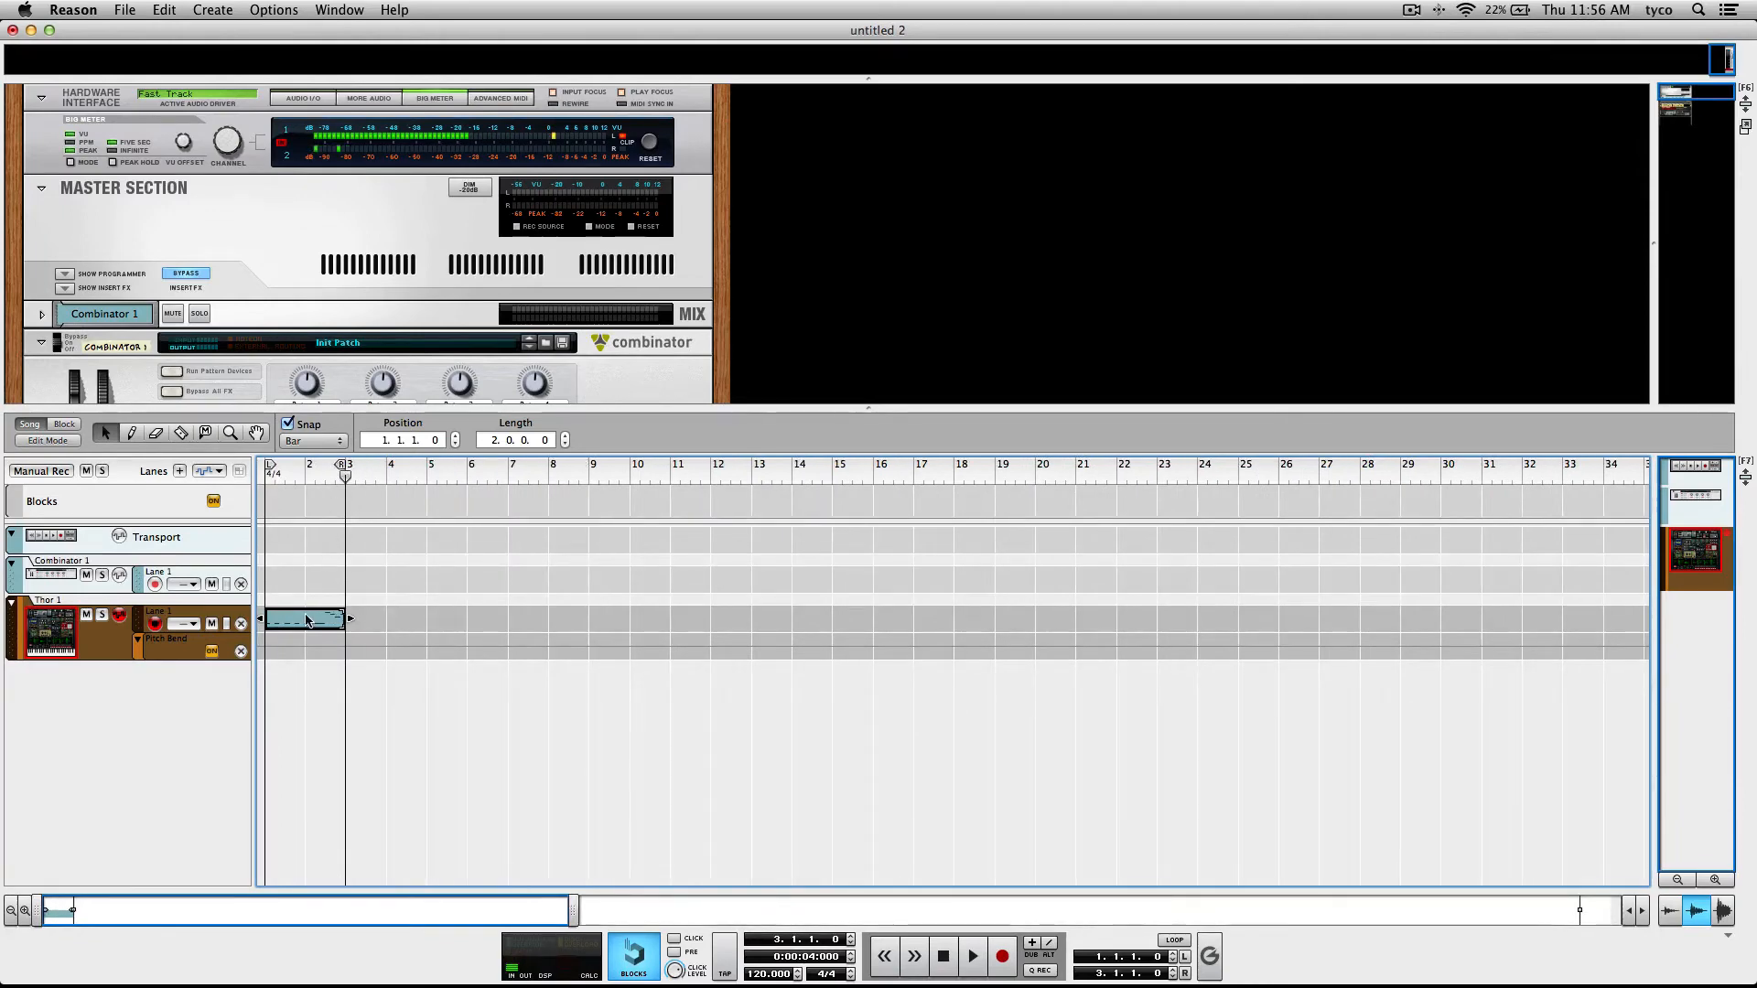
# Examine the notes inside the two-bar Thor clip and return to the arrangement.
pyautogui.doubleClick(308, 620)
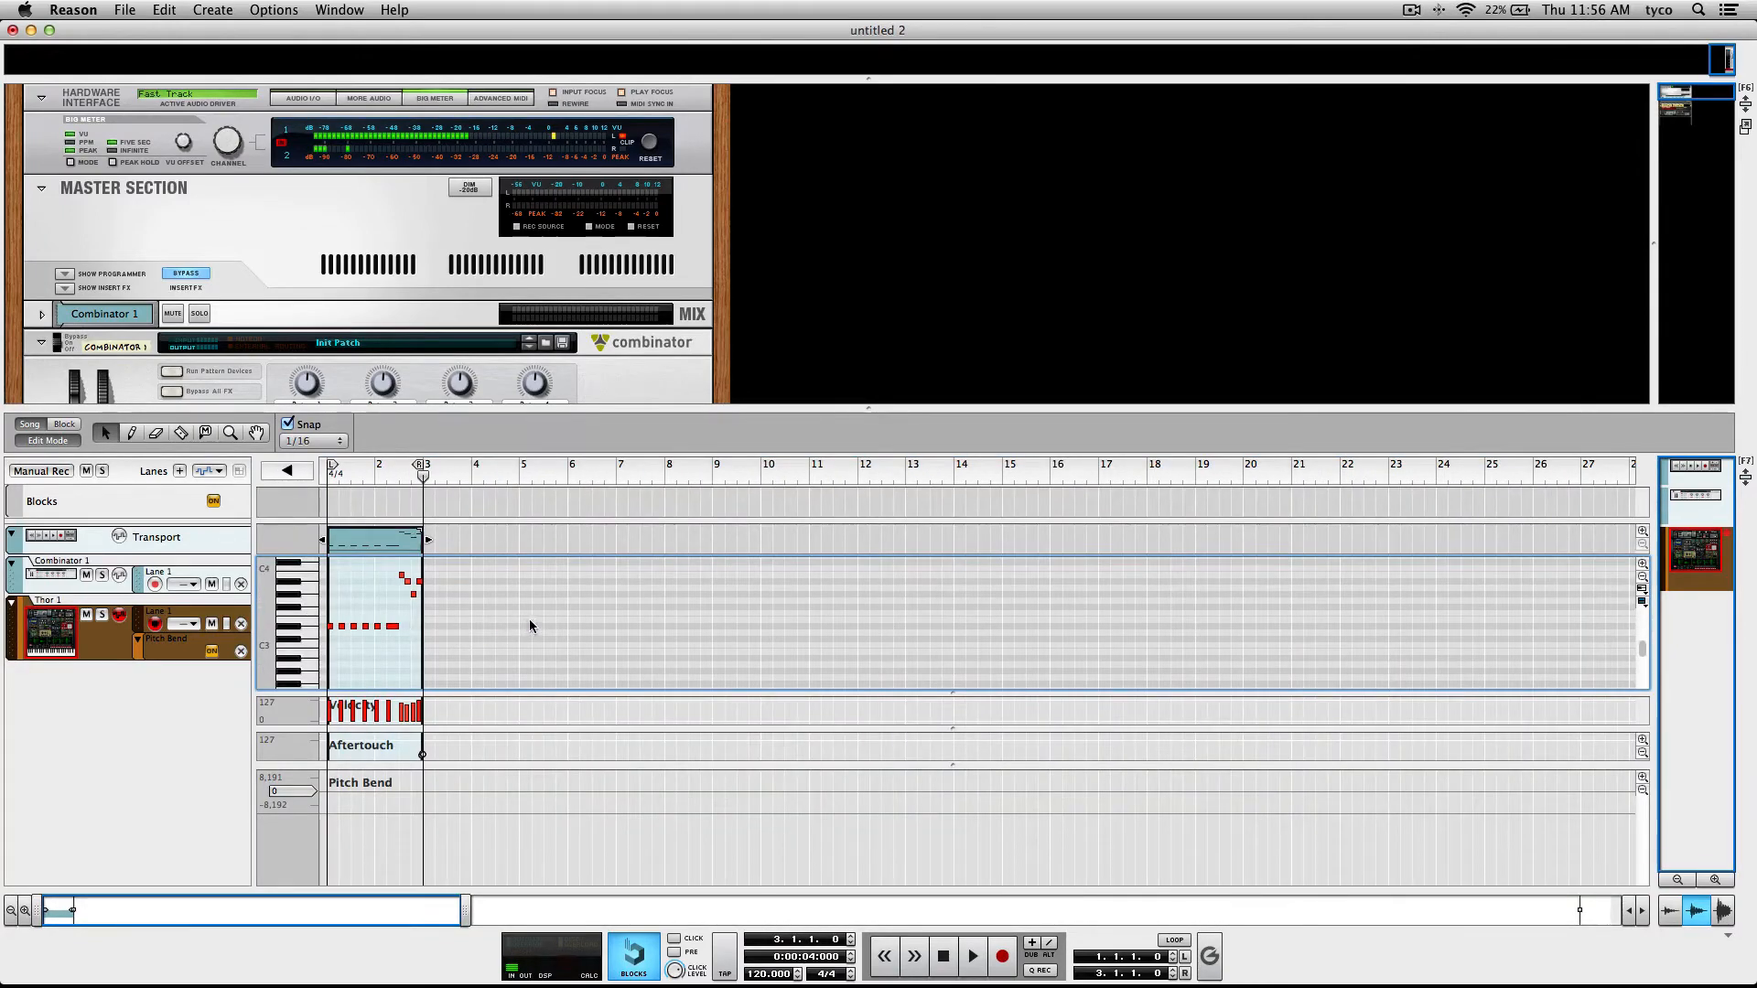
pyautogui.scroll(5, 530, 626)
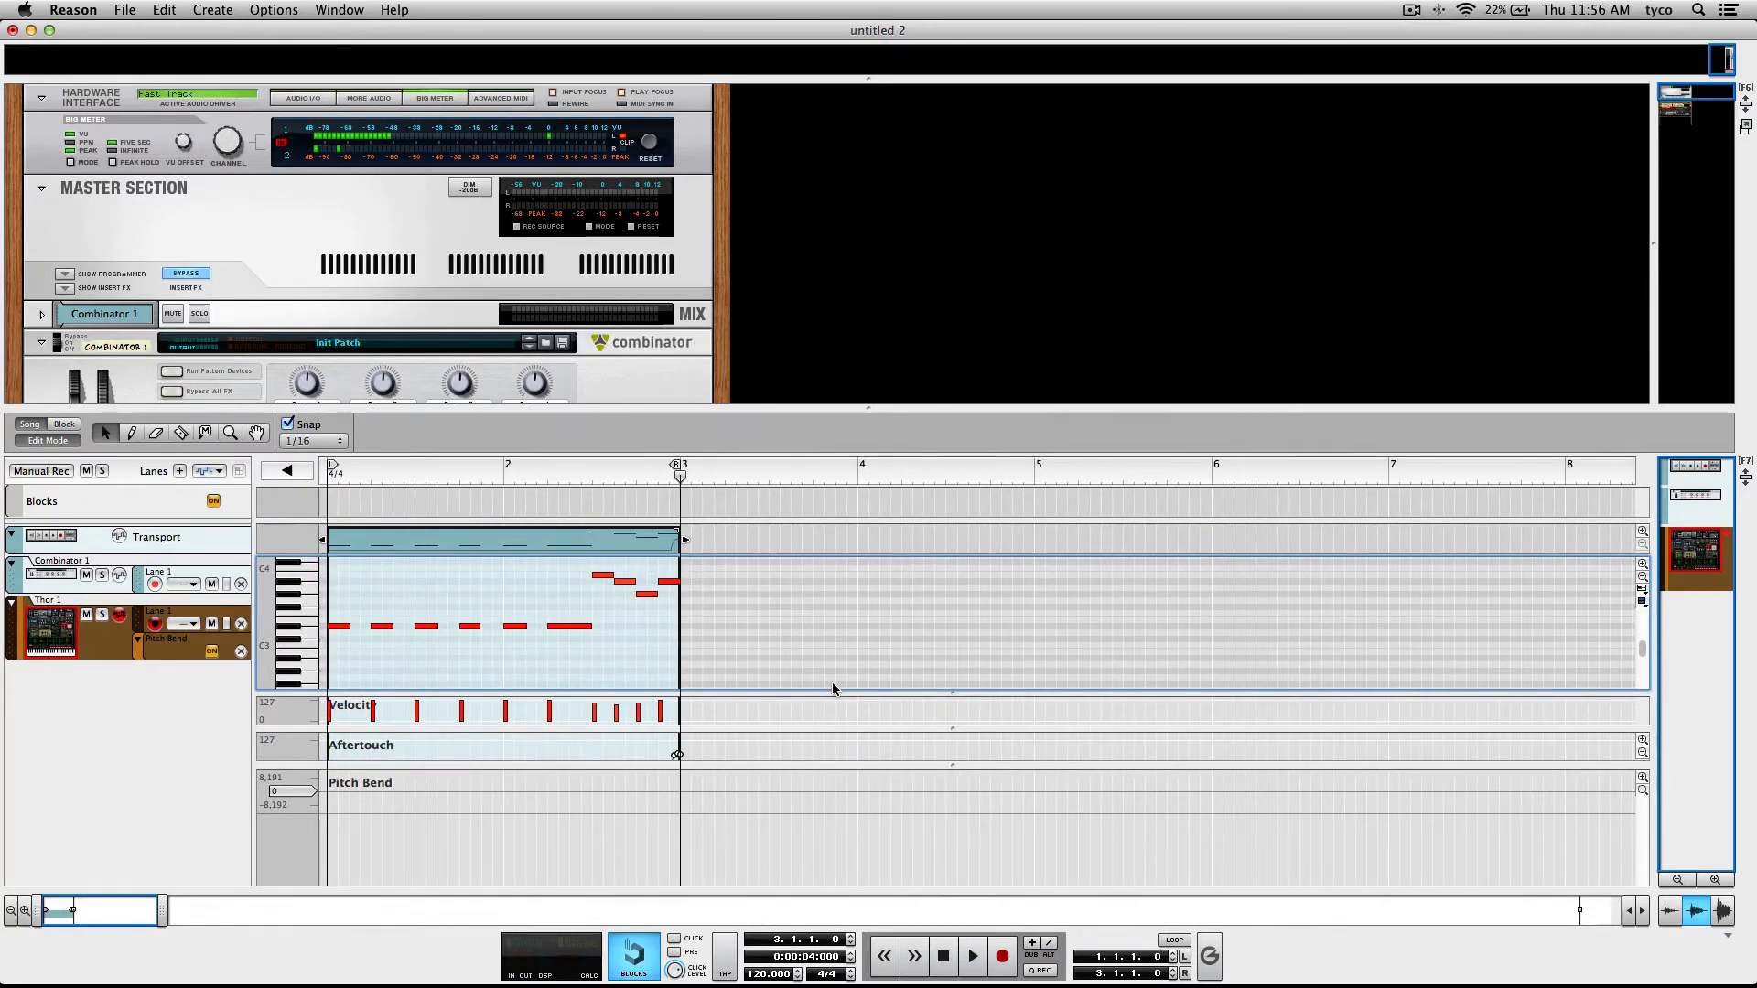
pyautogui.click(54, 441)
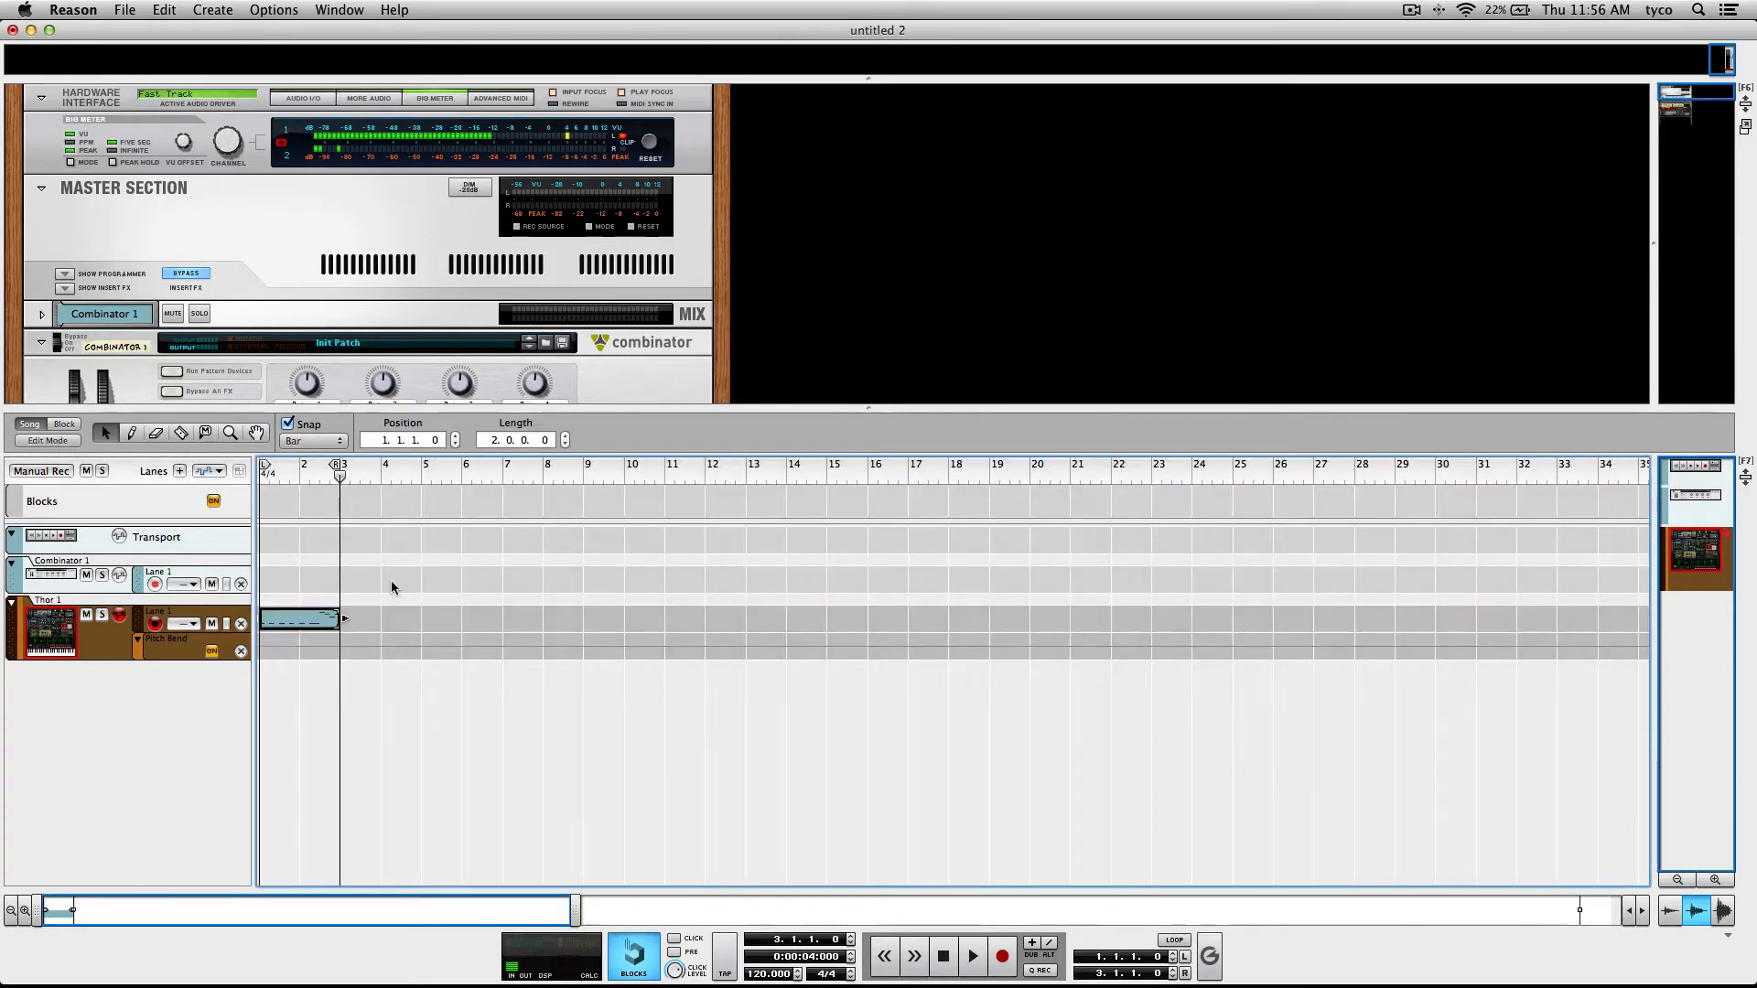
# Create a one-bar automation clip at bar 2 in Thor's Pitch Bend lane and open it for editing.
pyautogui.scroll(5, 460, 609)
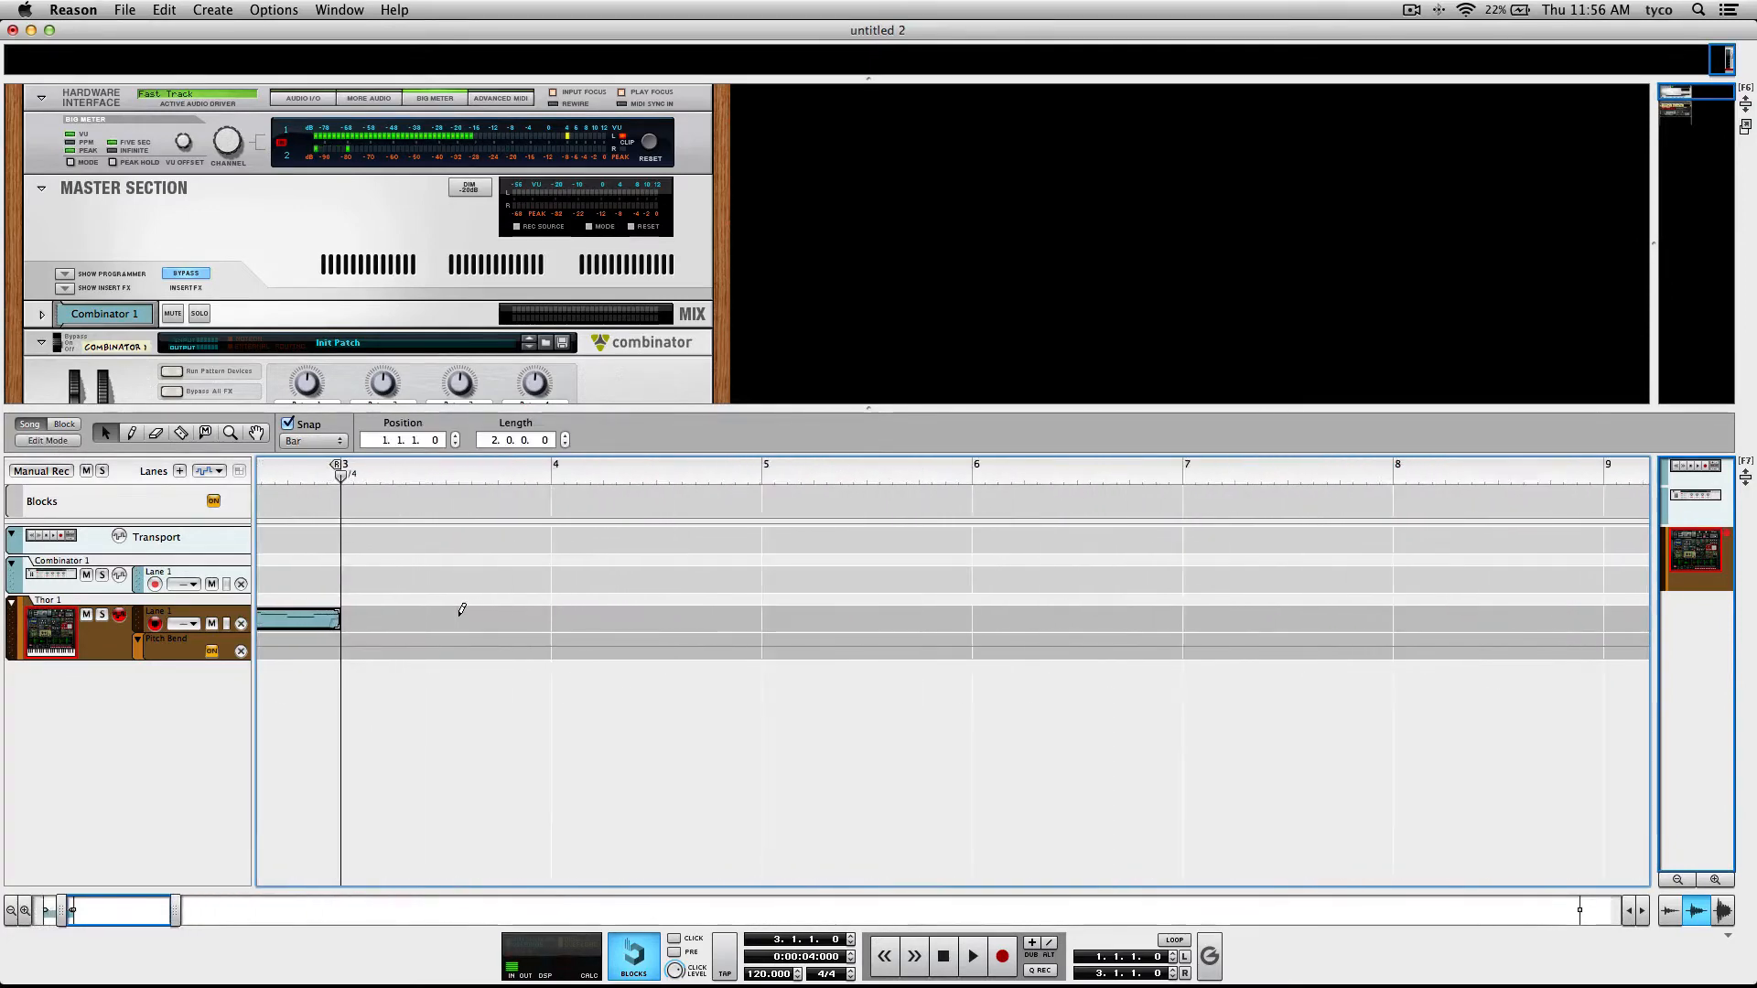
pyautogui.scroll(3, 461, 613)
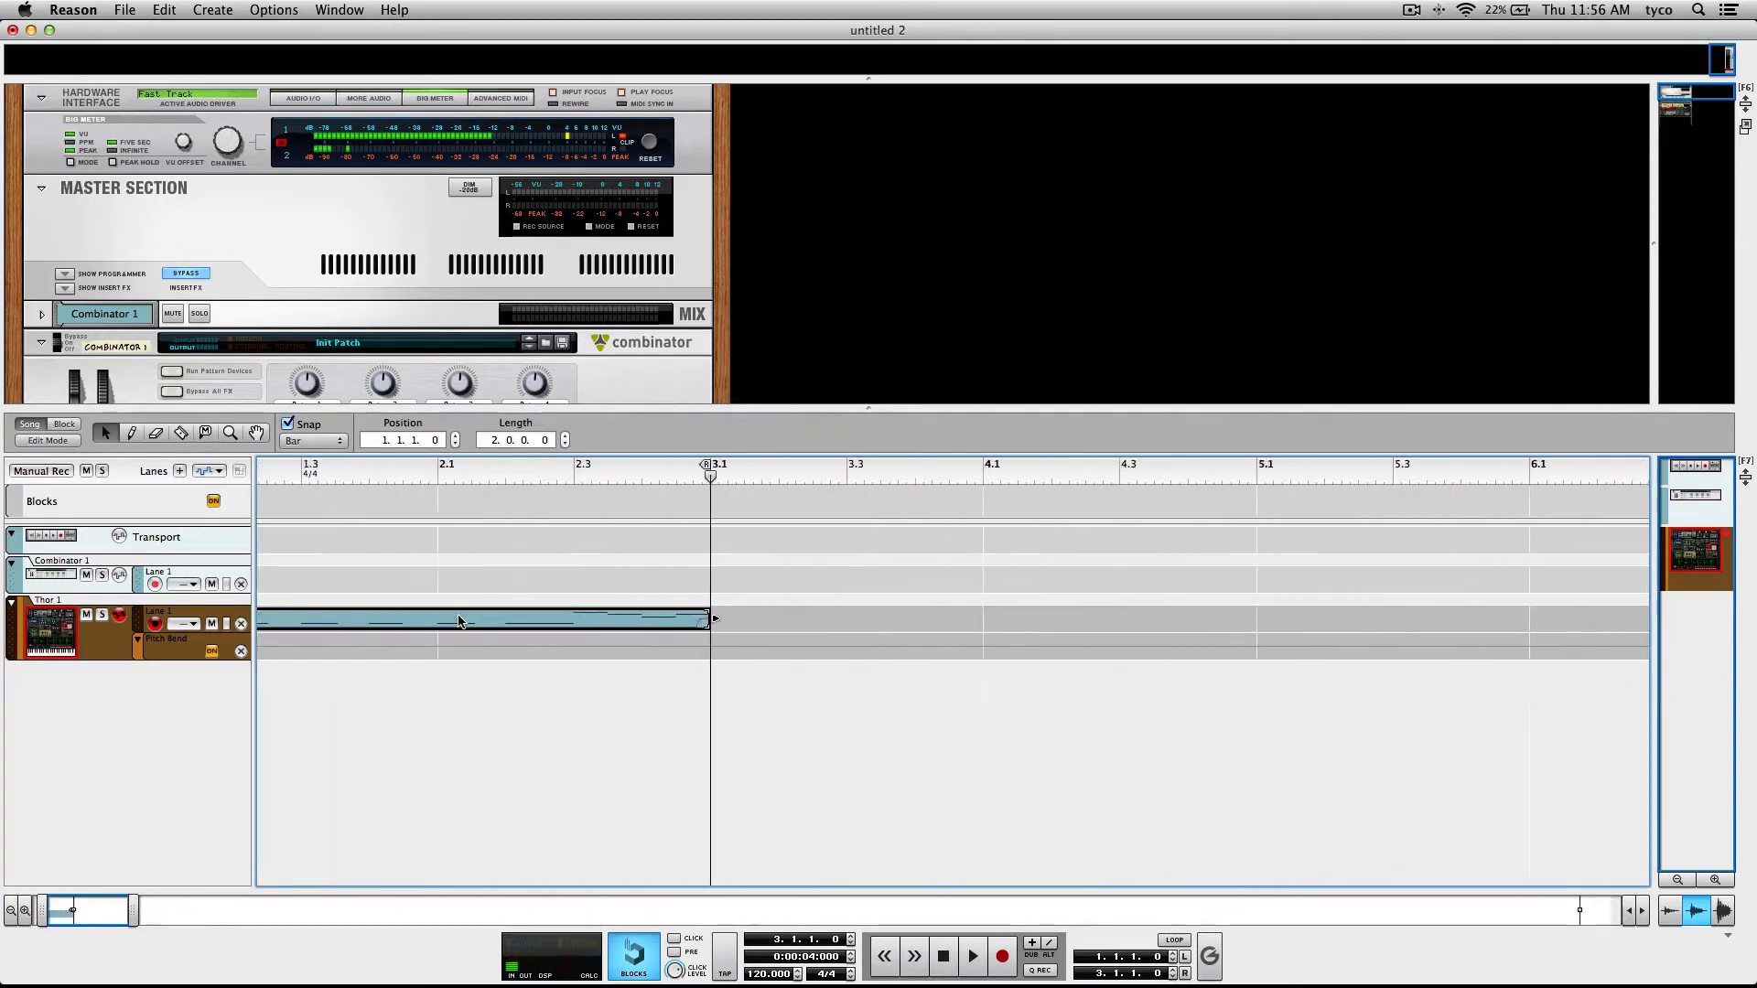
pyautogui.click(560, 648)
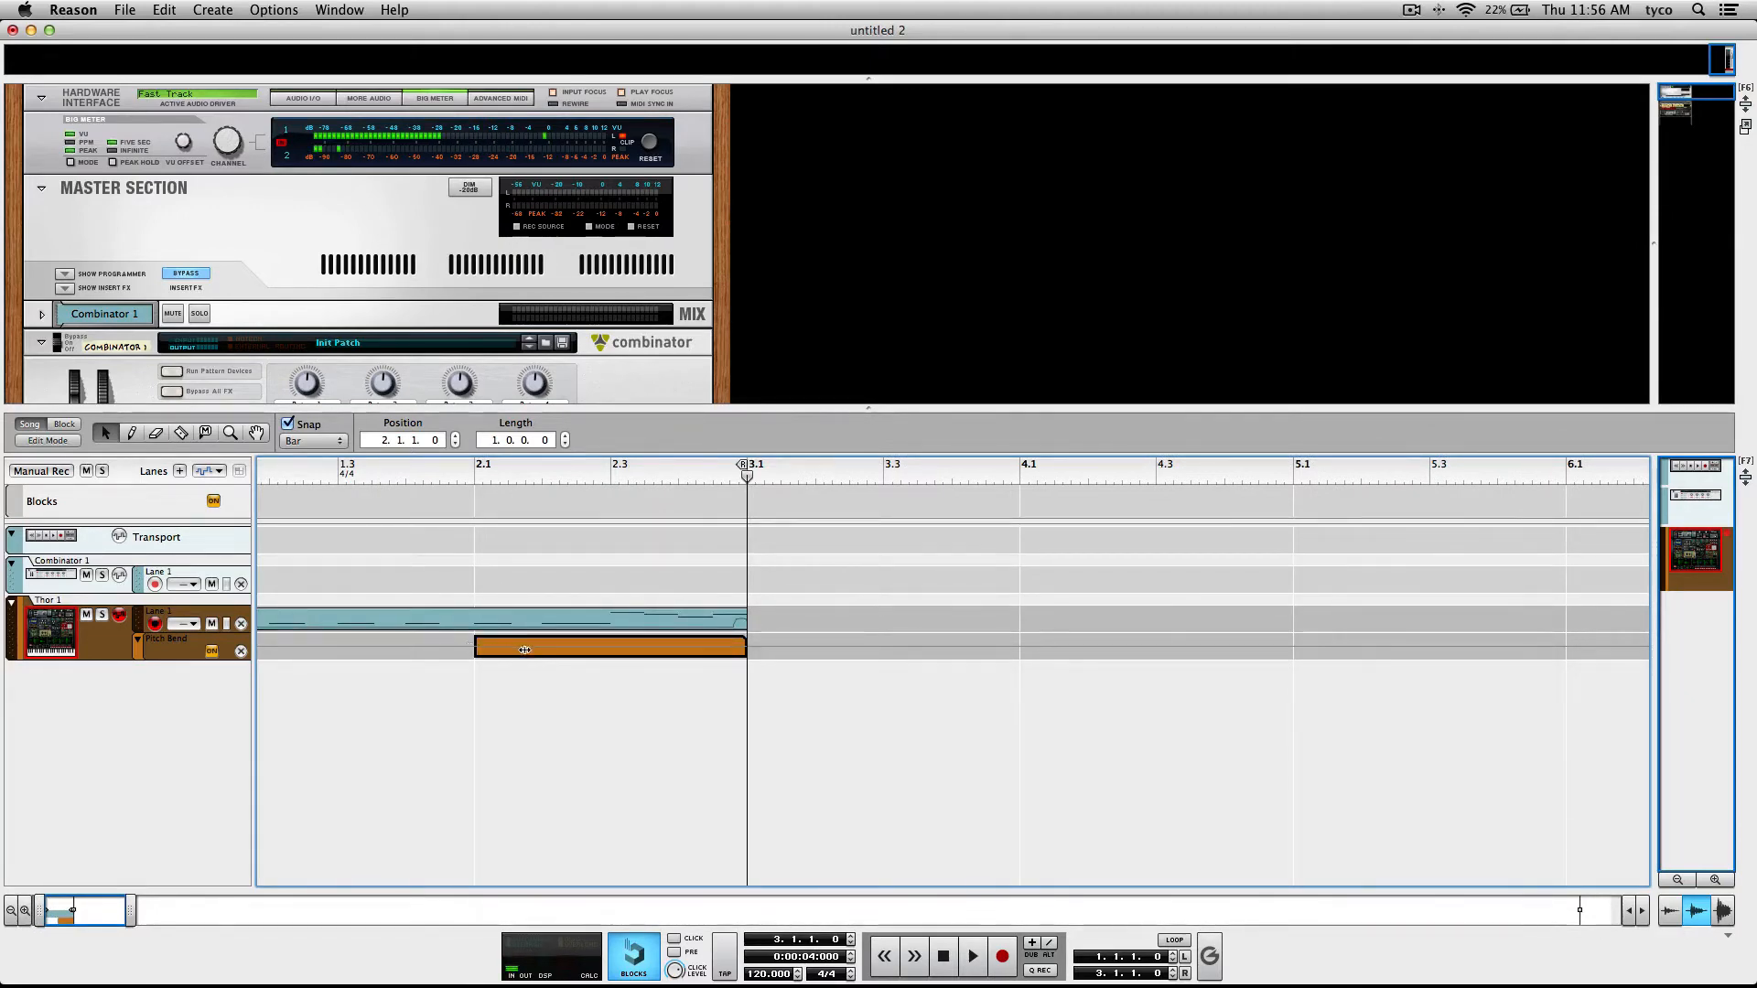
pyautogui.doubleClick(563, 651)
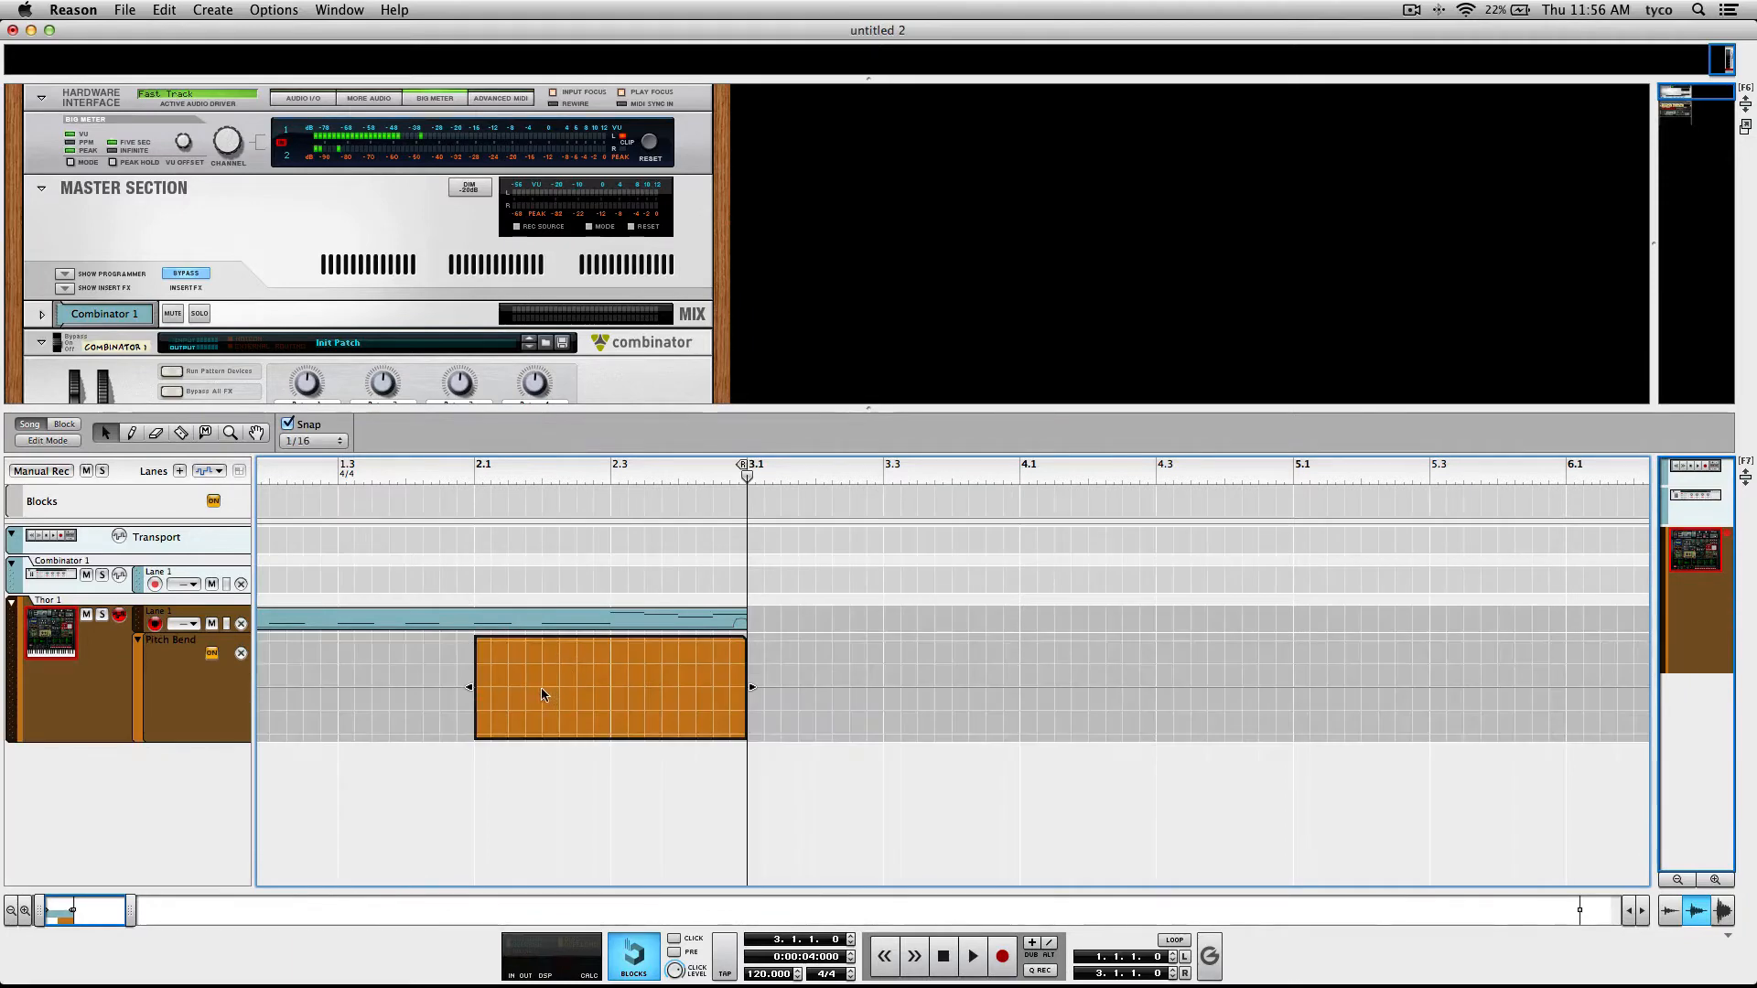
# Draw a pitch bend rise from -160 at 2.2.3 to 8191 at 2.3.1 and trim the clip to span 2.2.1 to 2.3.1.
pyautogui.click(576, 469)
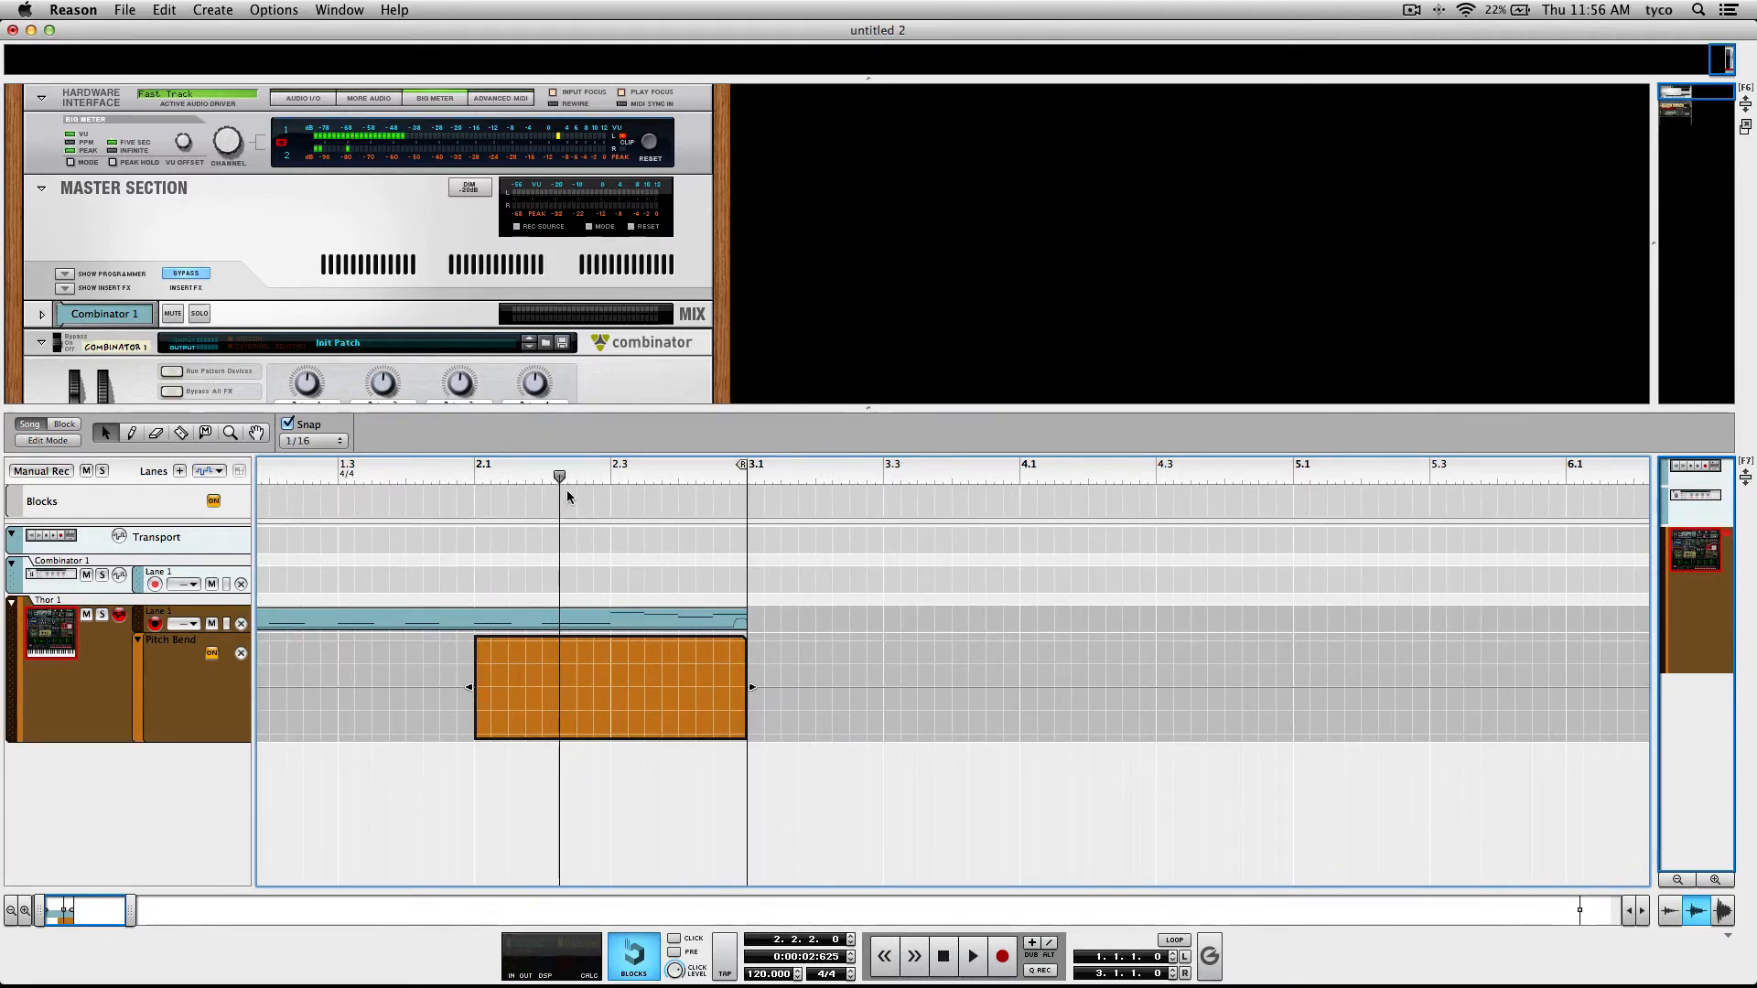
pyautogui.click(578, 686)
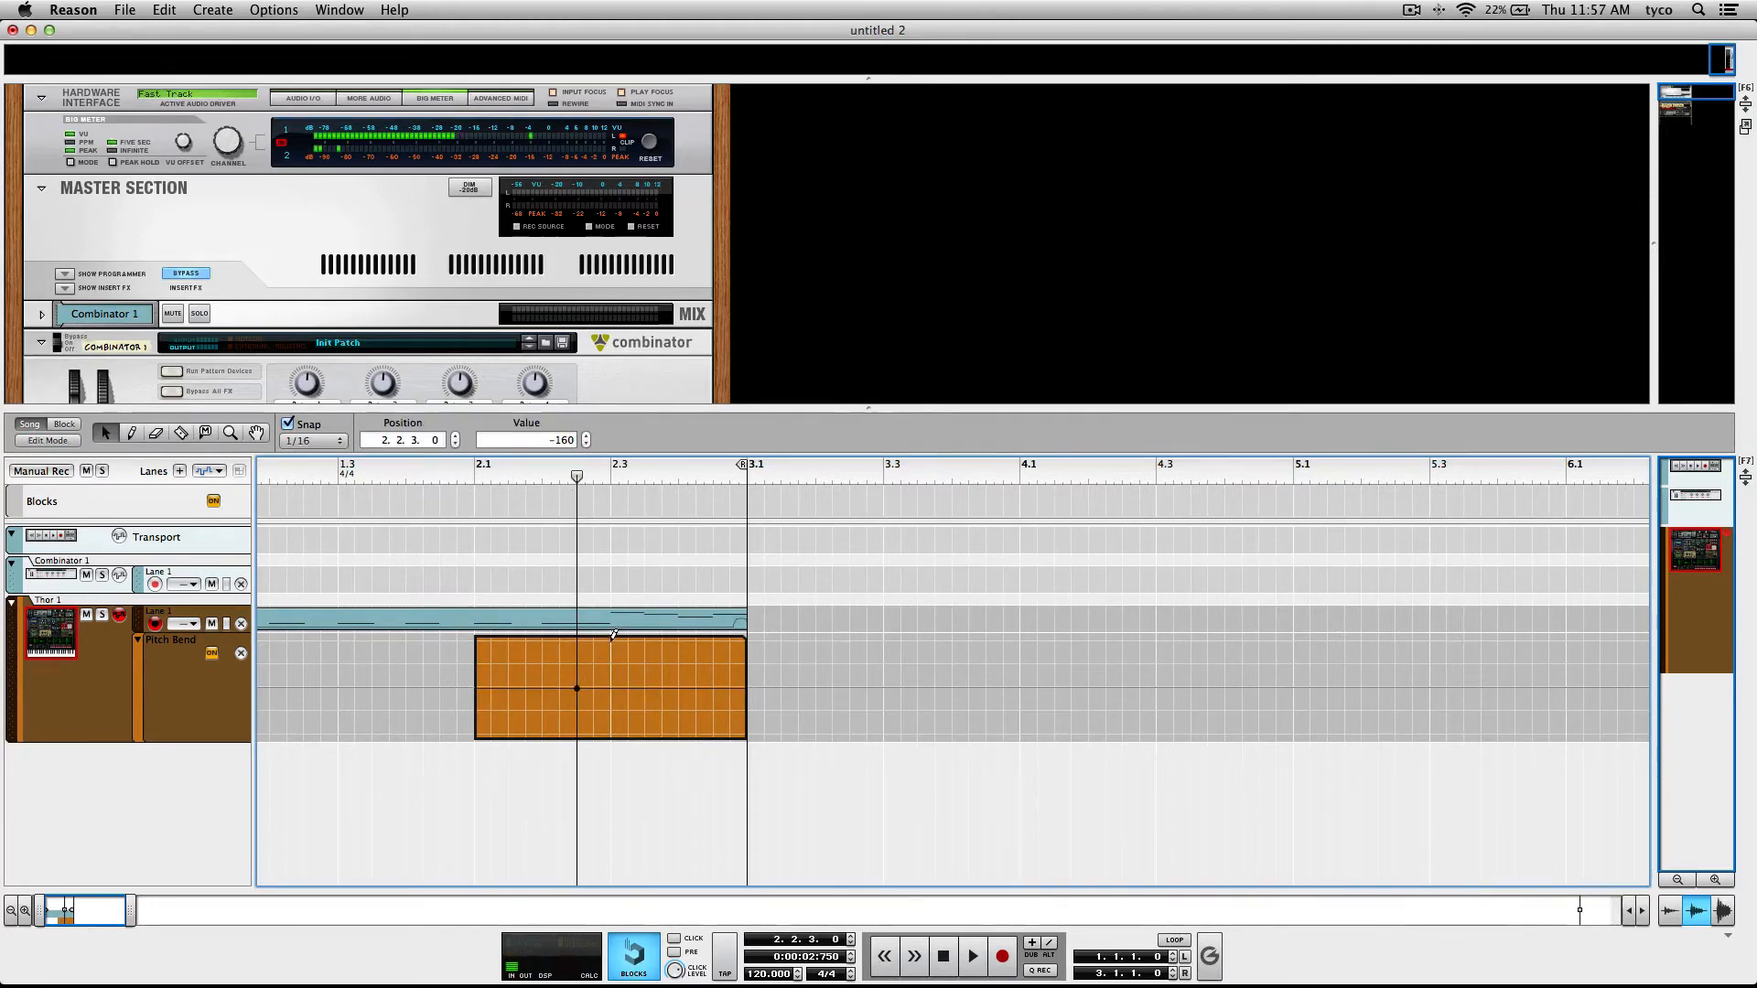
pyautogui.click(612, 640)
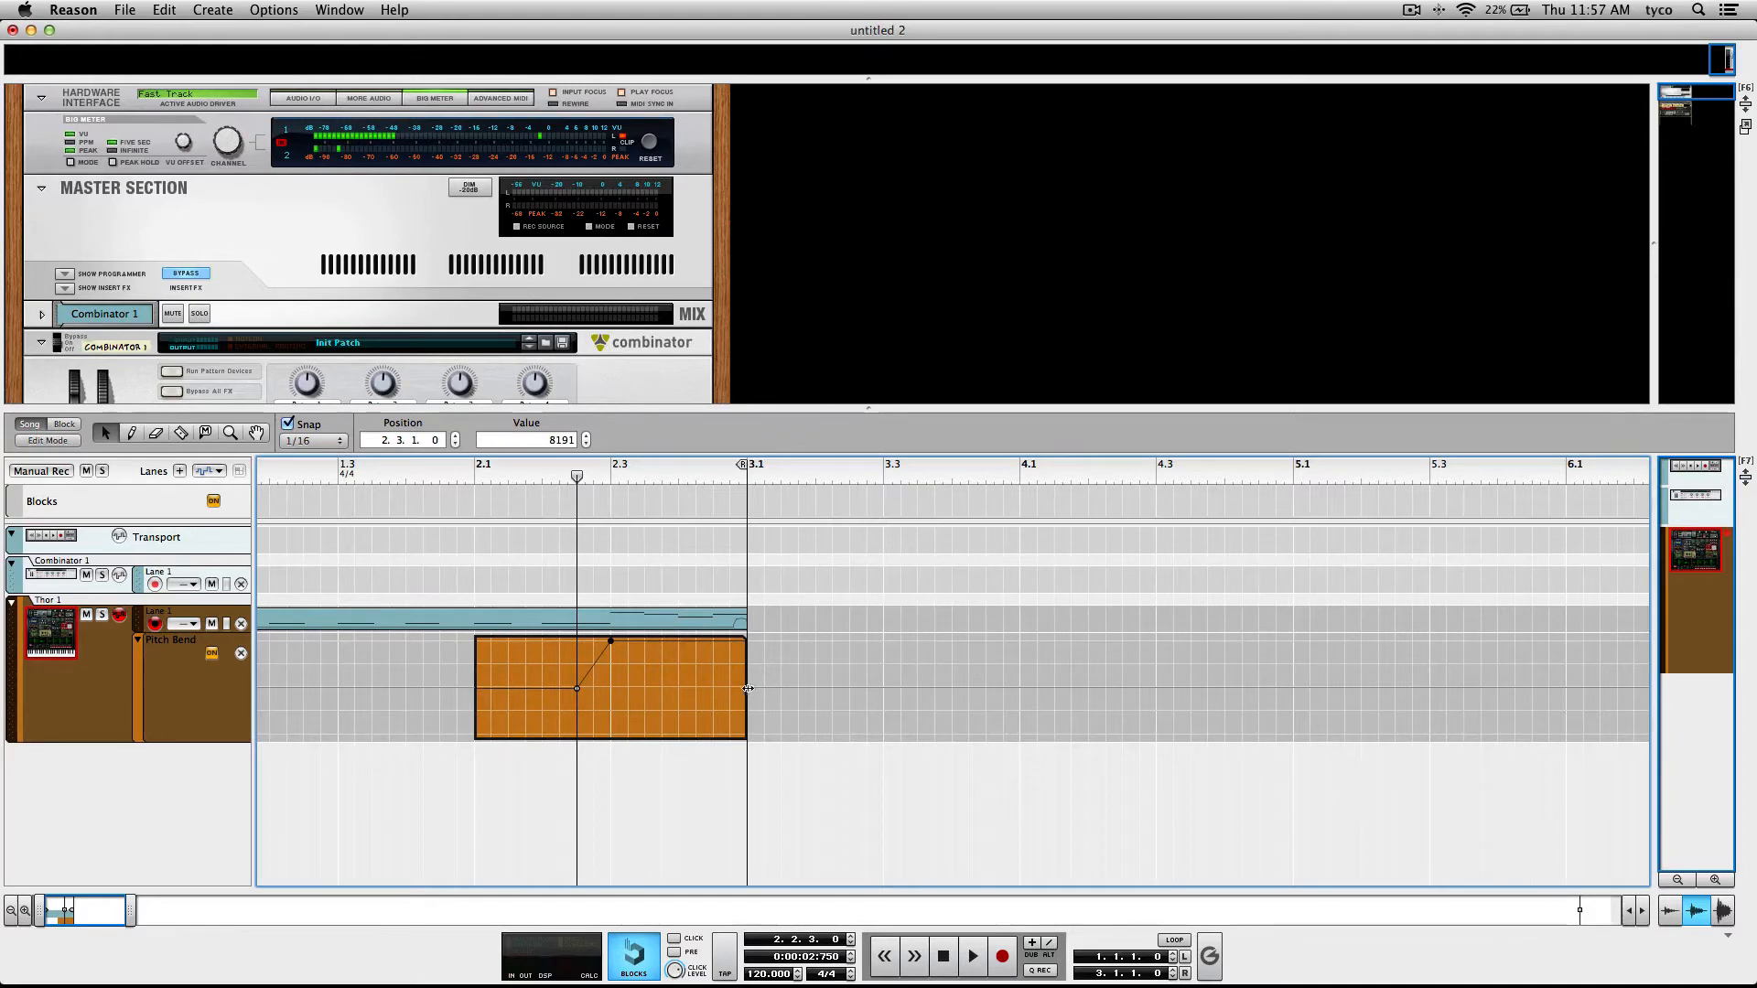
pyautogui.moveTo(750, 687); pyautogui.dragTo(543, 688)
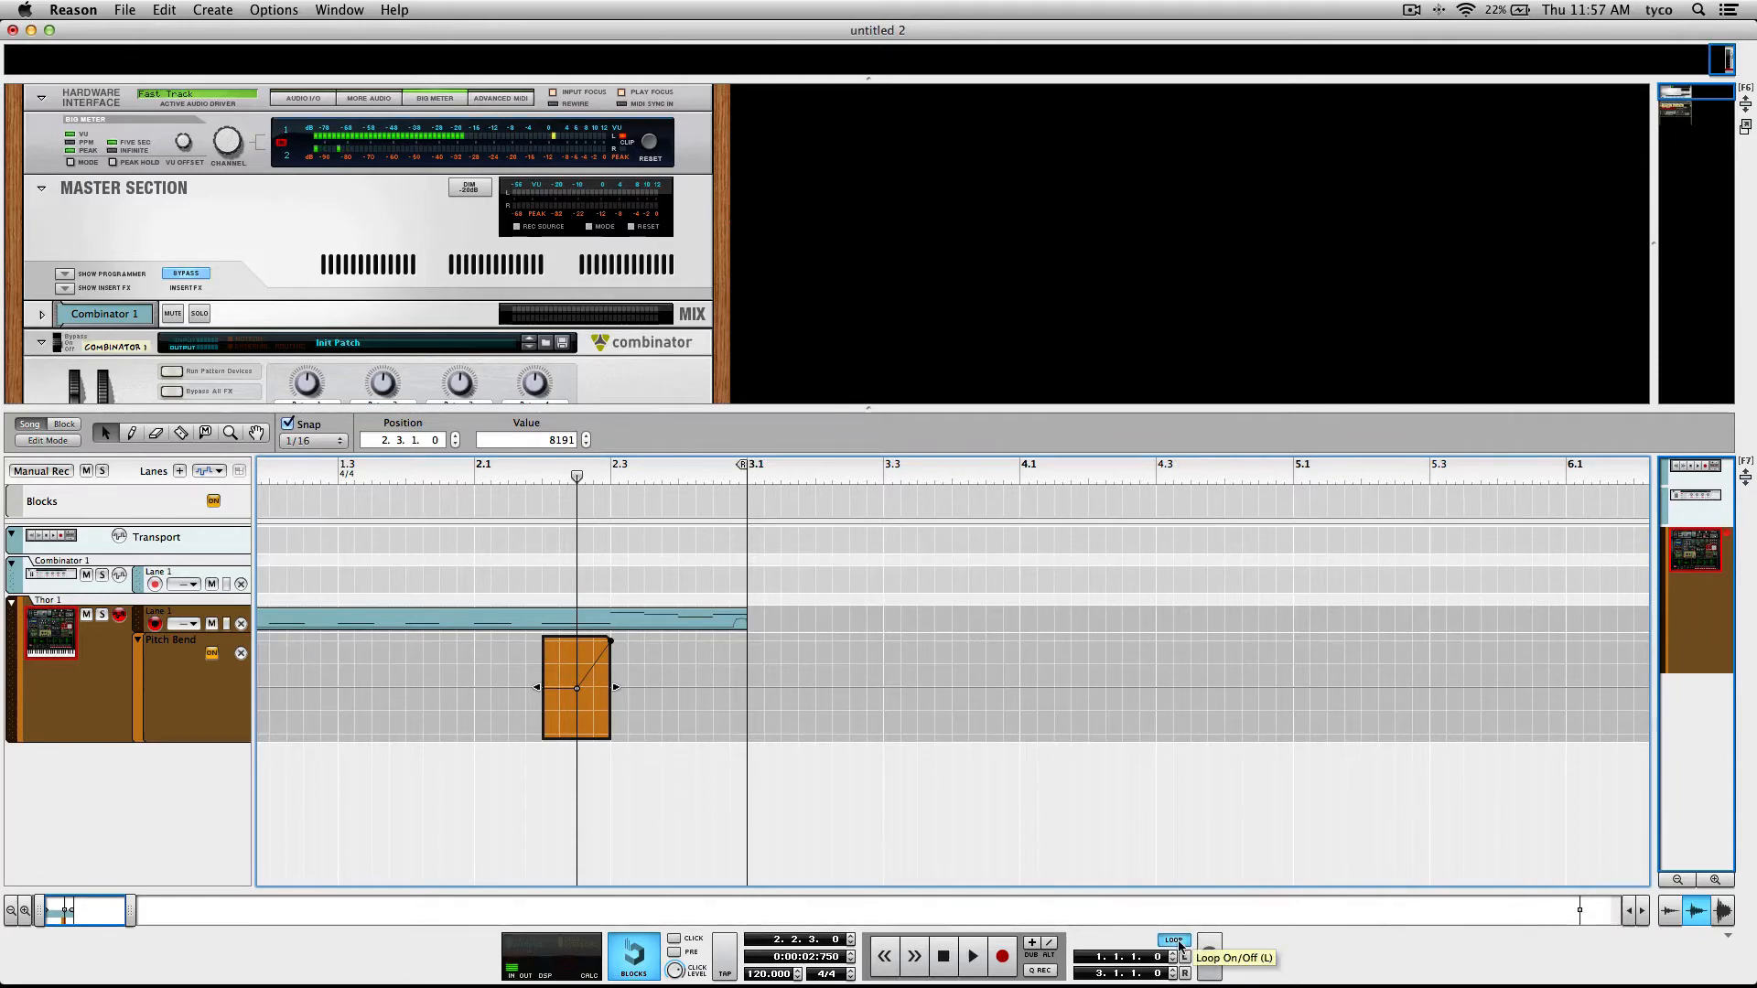
# Turn on looping with the tempo set to 128 and play the two-bar loop from the start.
pyautogui.click(1175, 940)
pyautogui.click(944, 956)
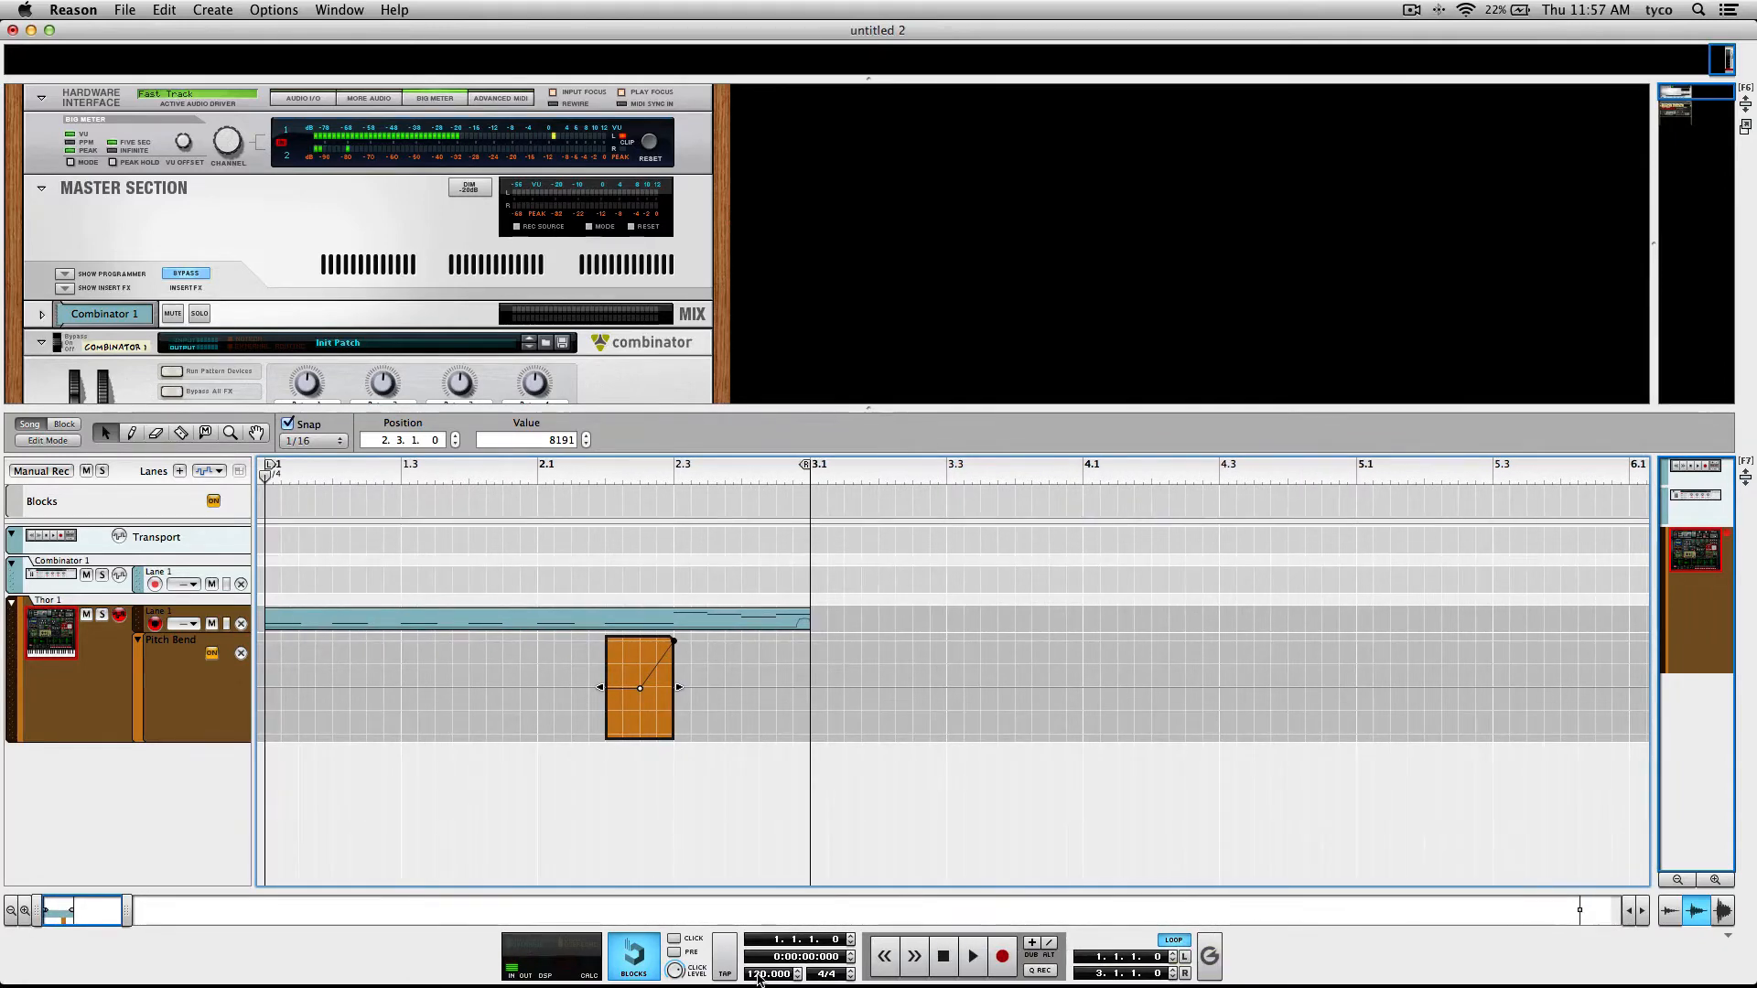
pyautogui.doubleClick(767, 974)
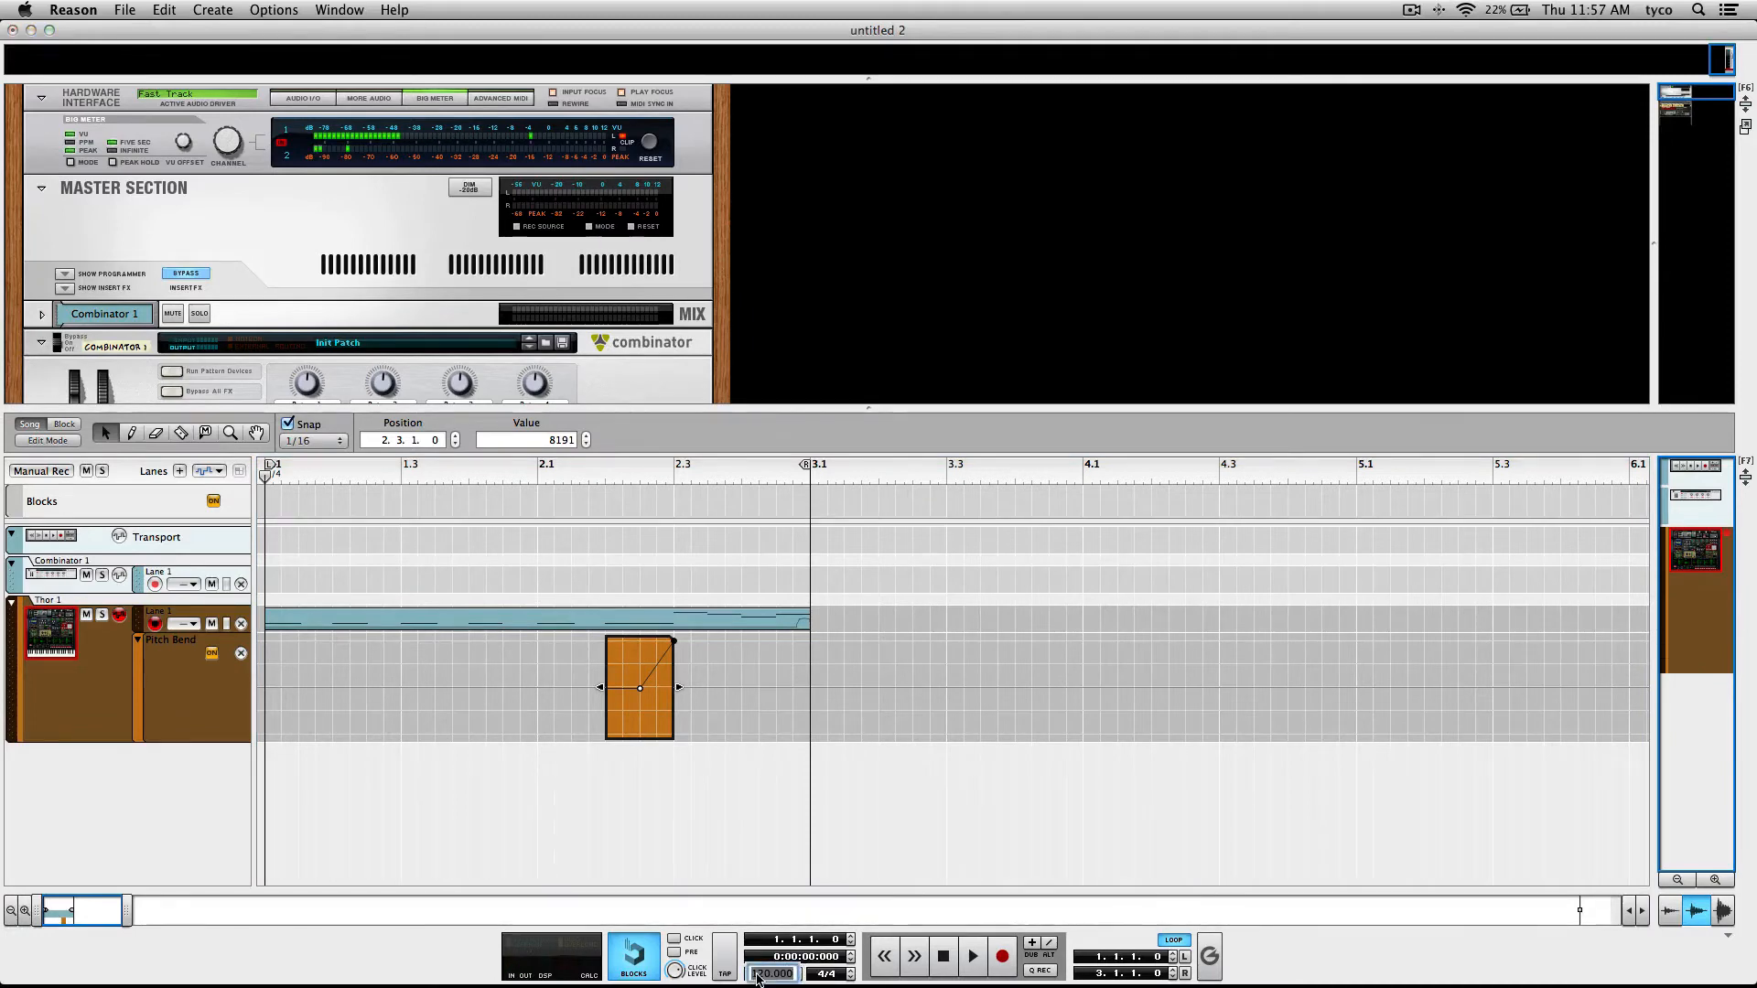
pyautogui.write('128')
pyautogui.press('Return')
pyautogui.press('space')
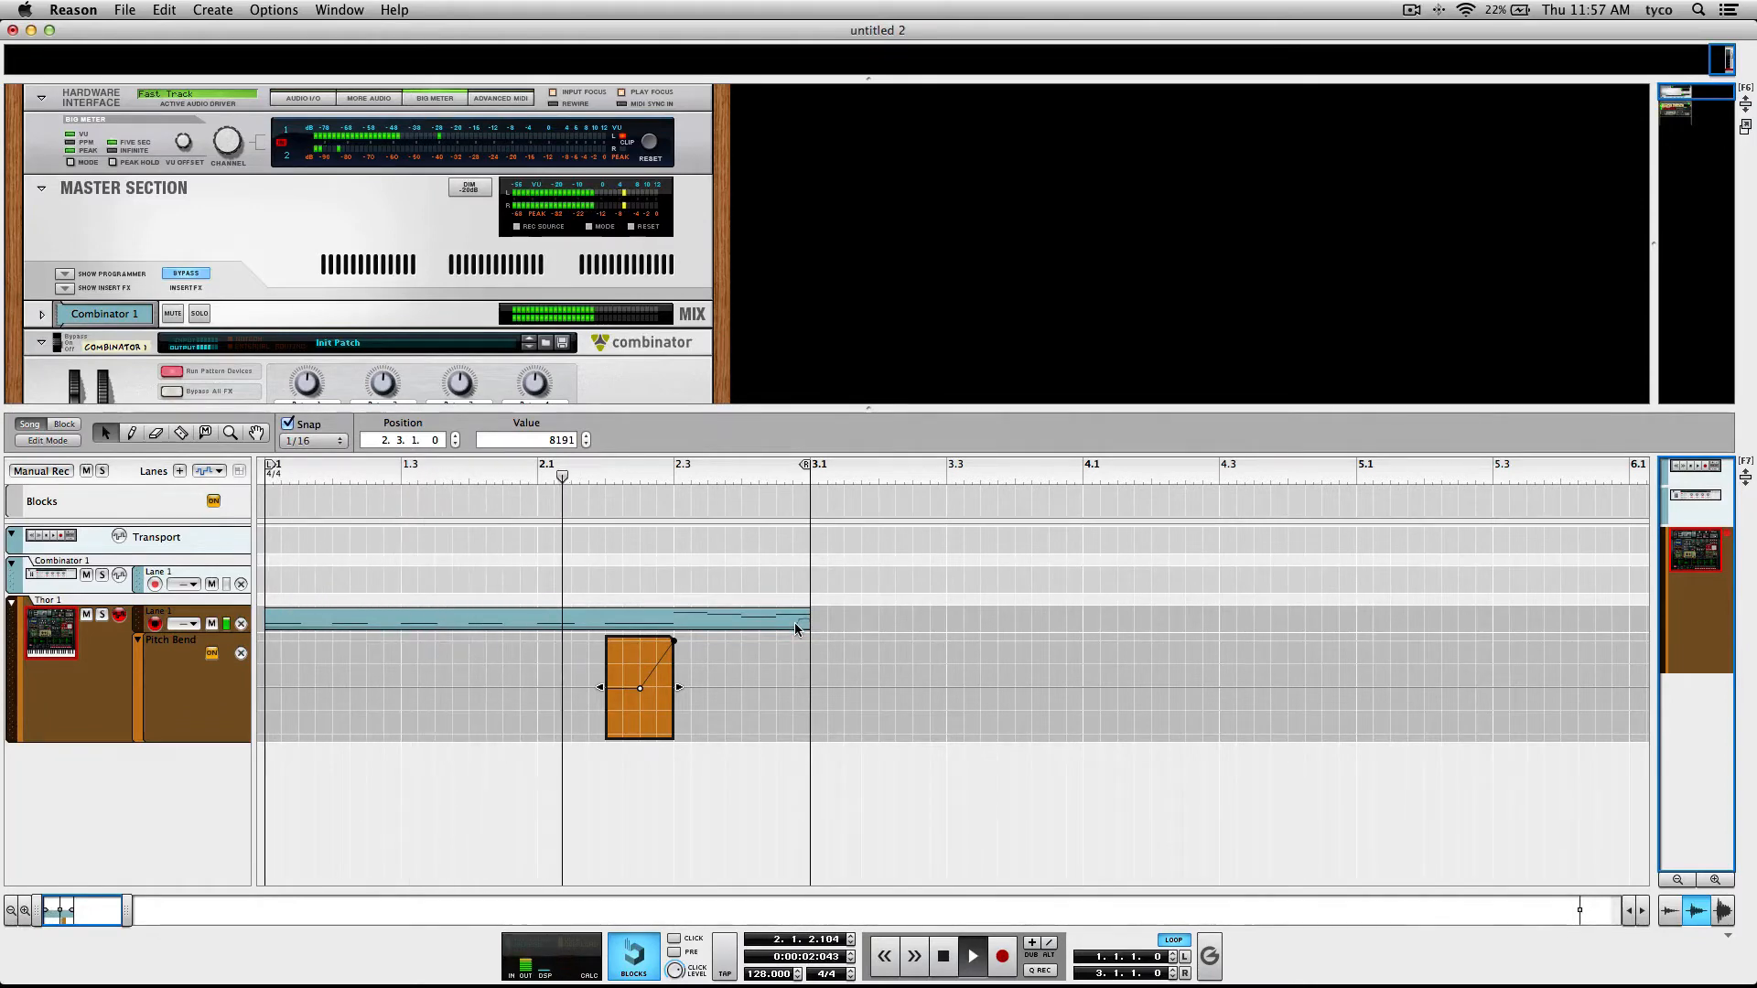
pyautogui.press('space')
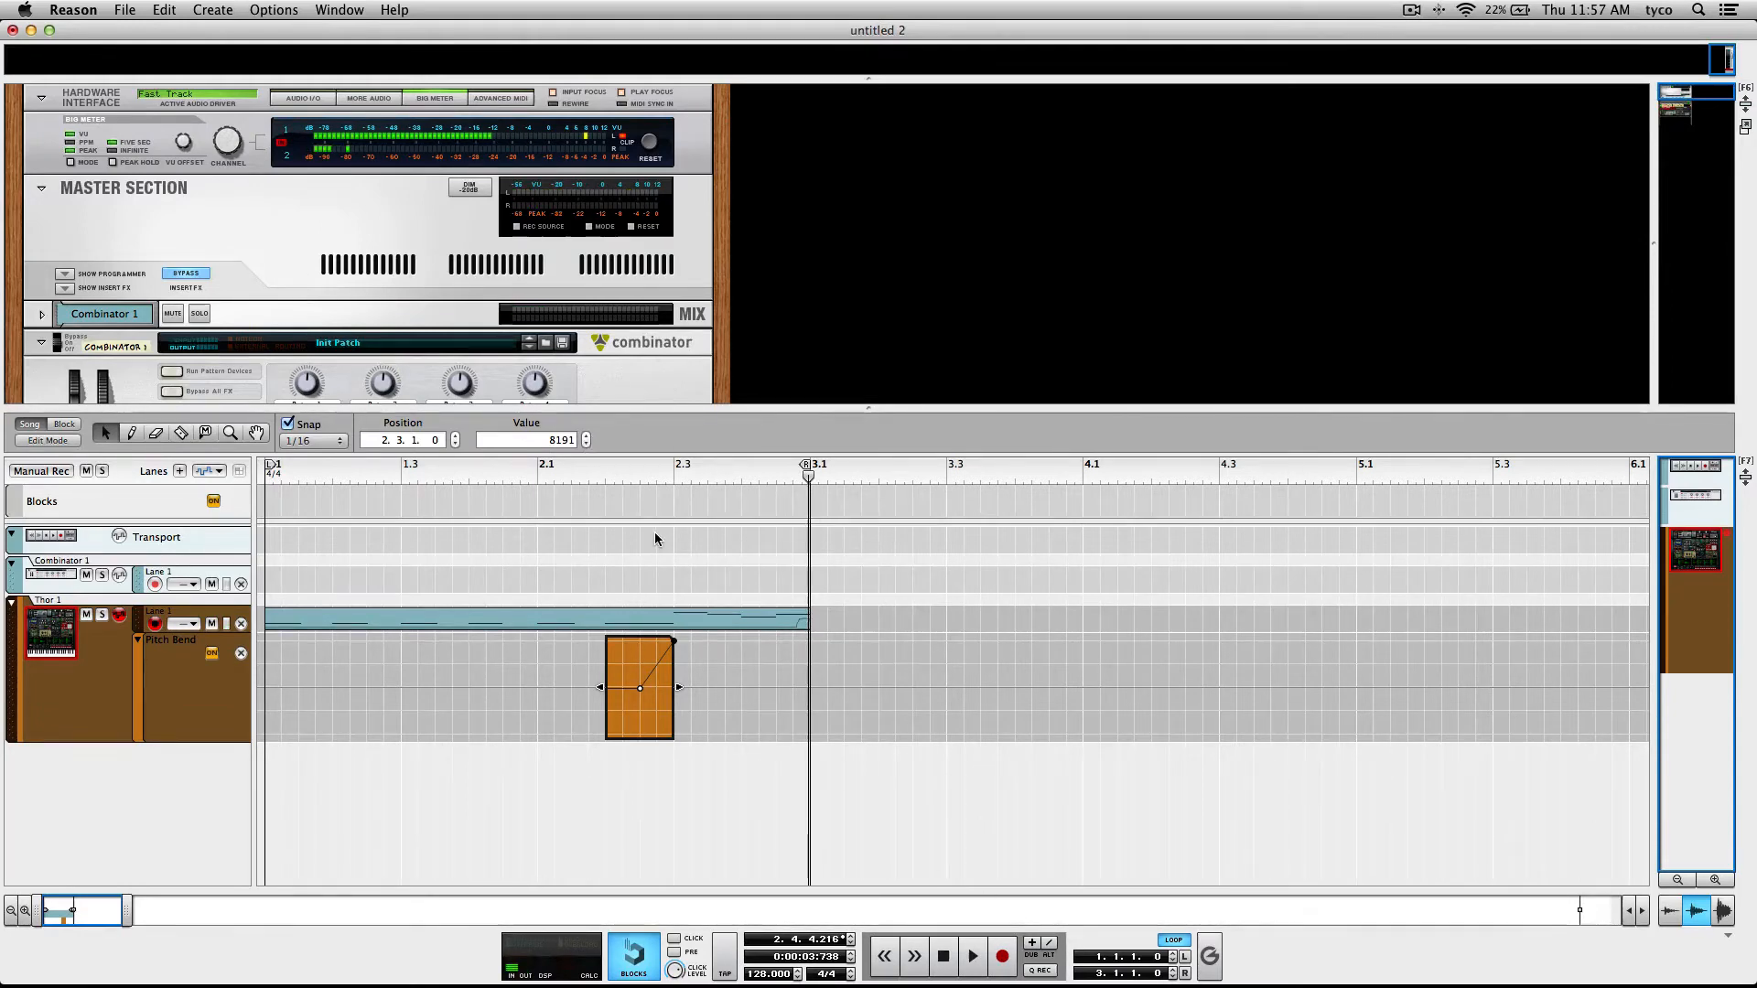
# Show Thor's programmer in the rack, enable its Chorus effect and audition the loop.
pyautogui.press('F7')
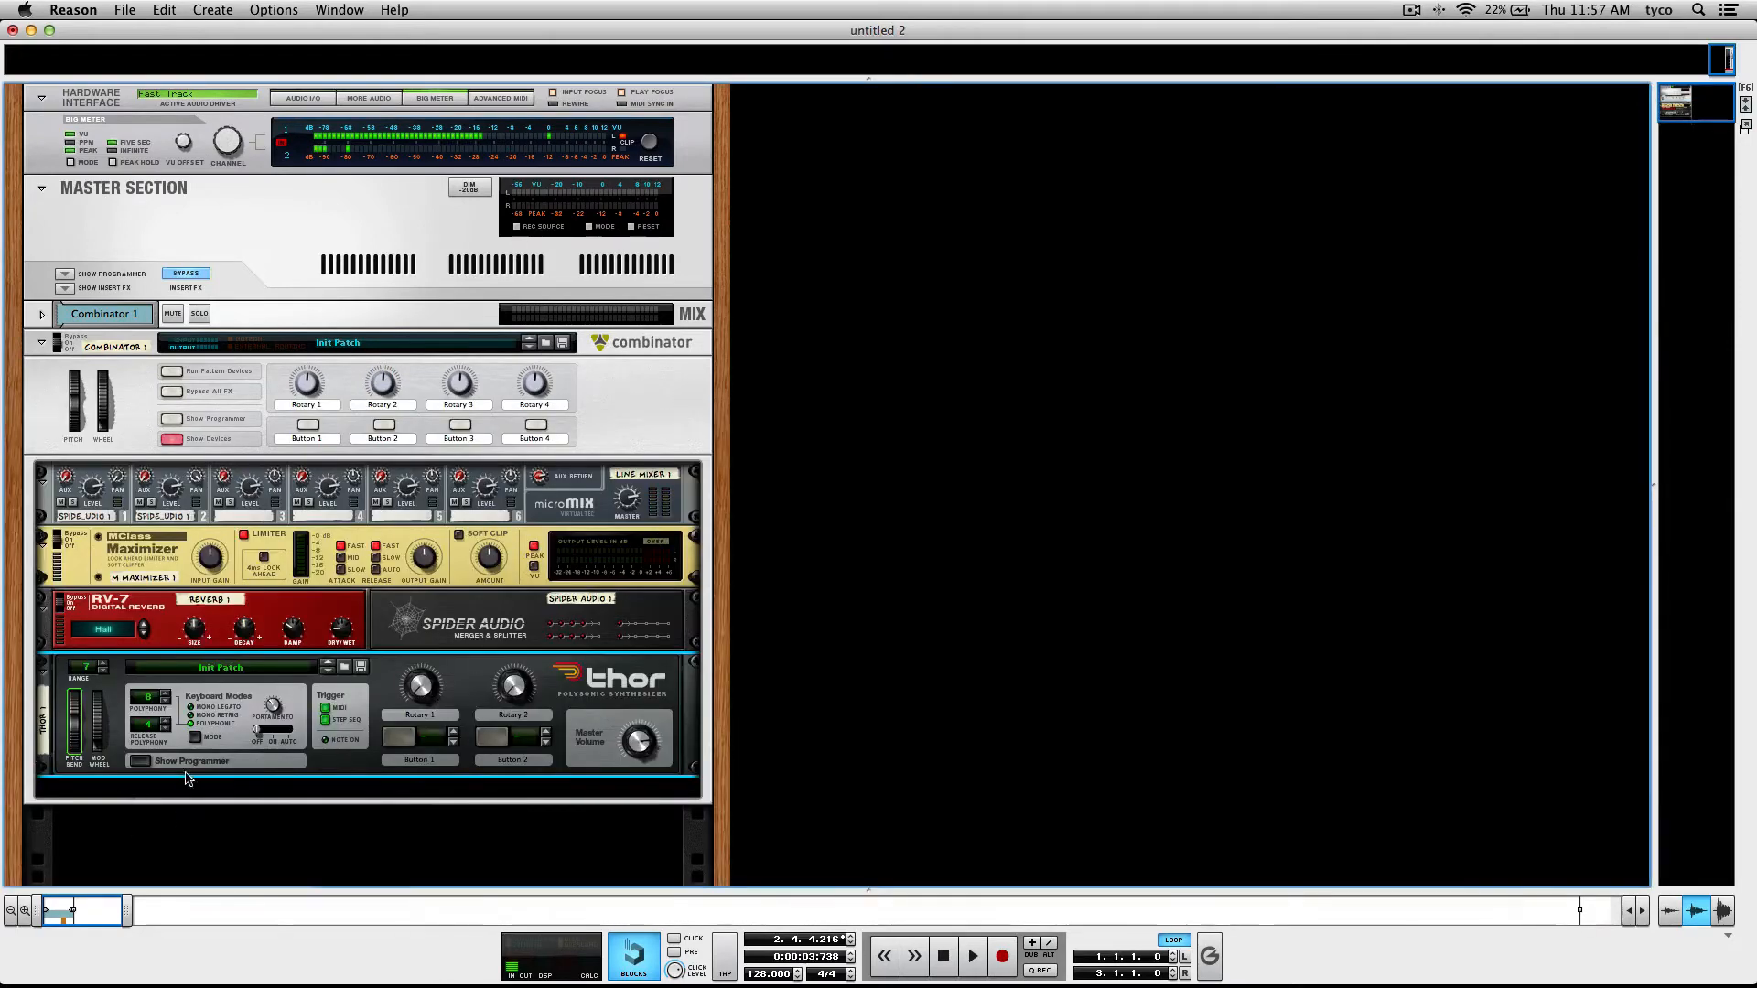
pyautogui.click(143, 761)
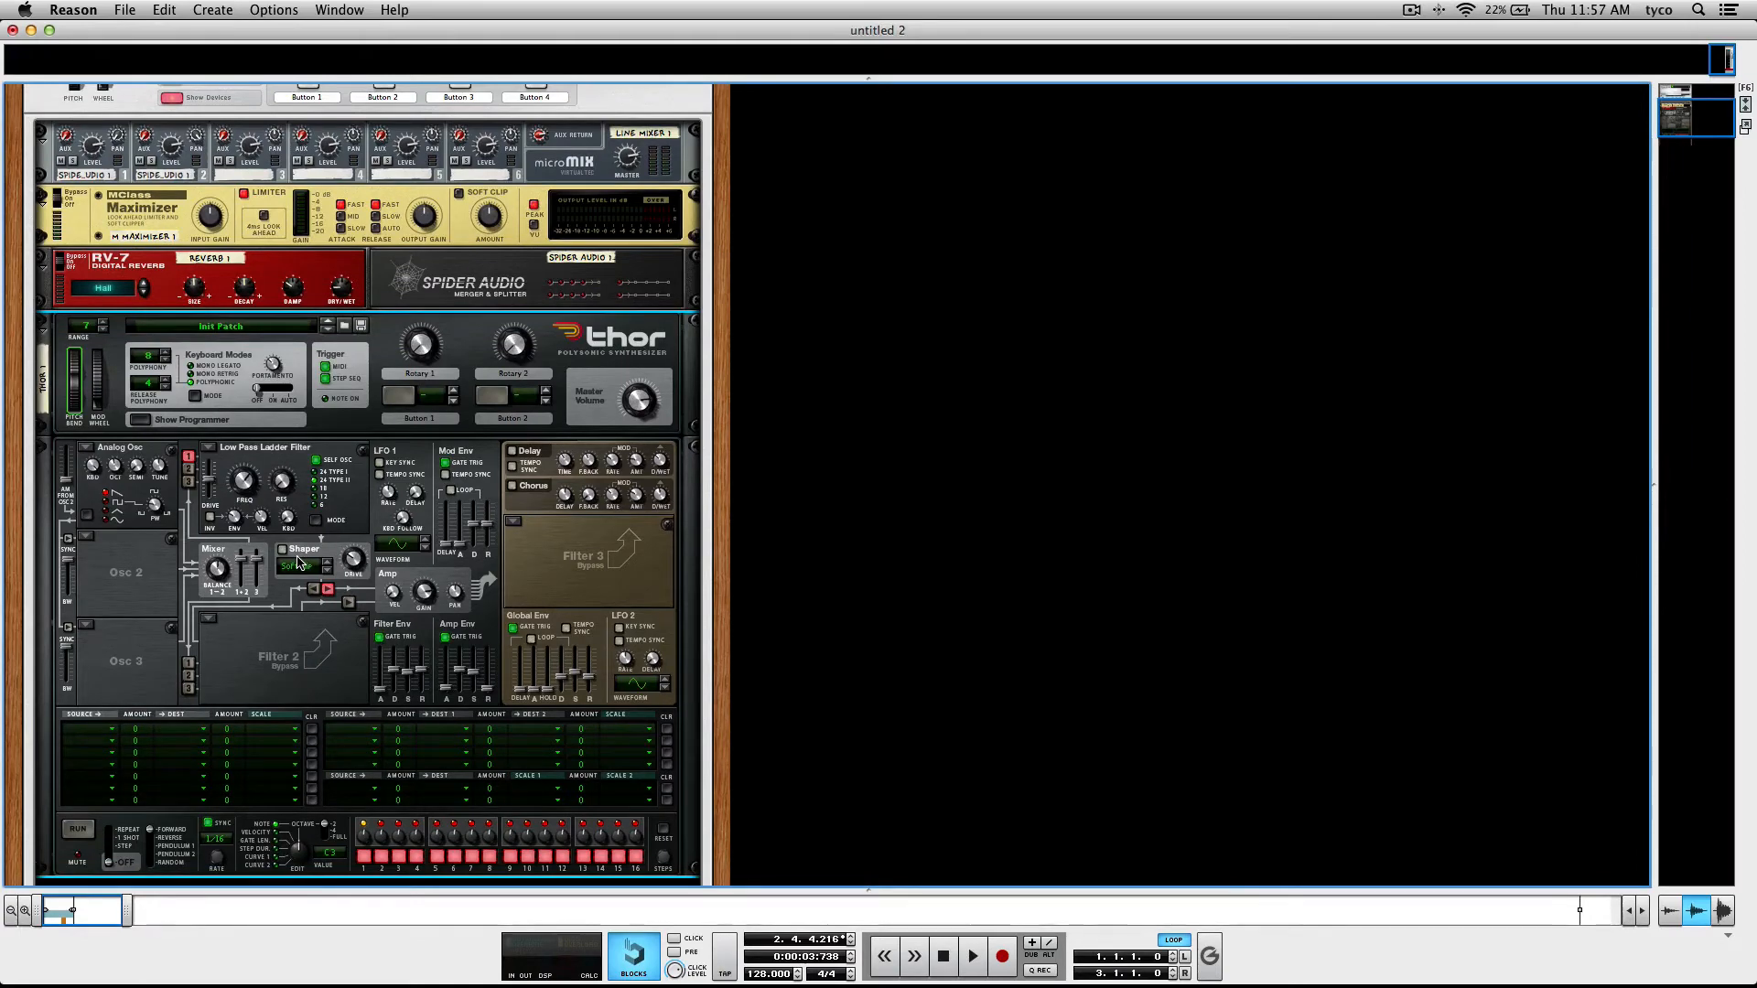
pyautogui.scroll(1, 298, 562)
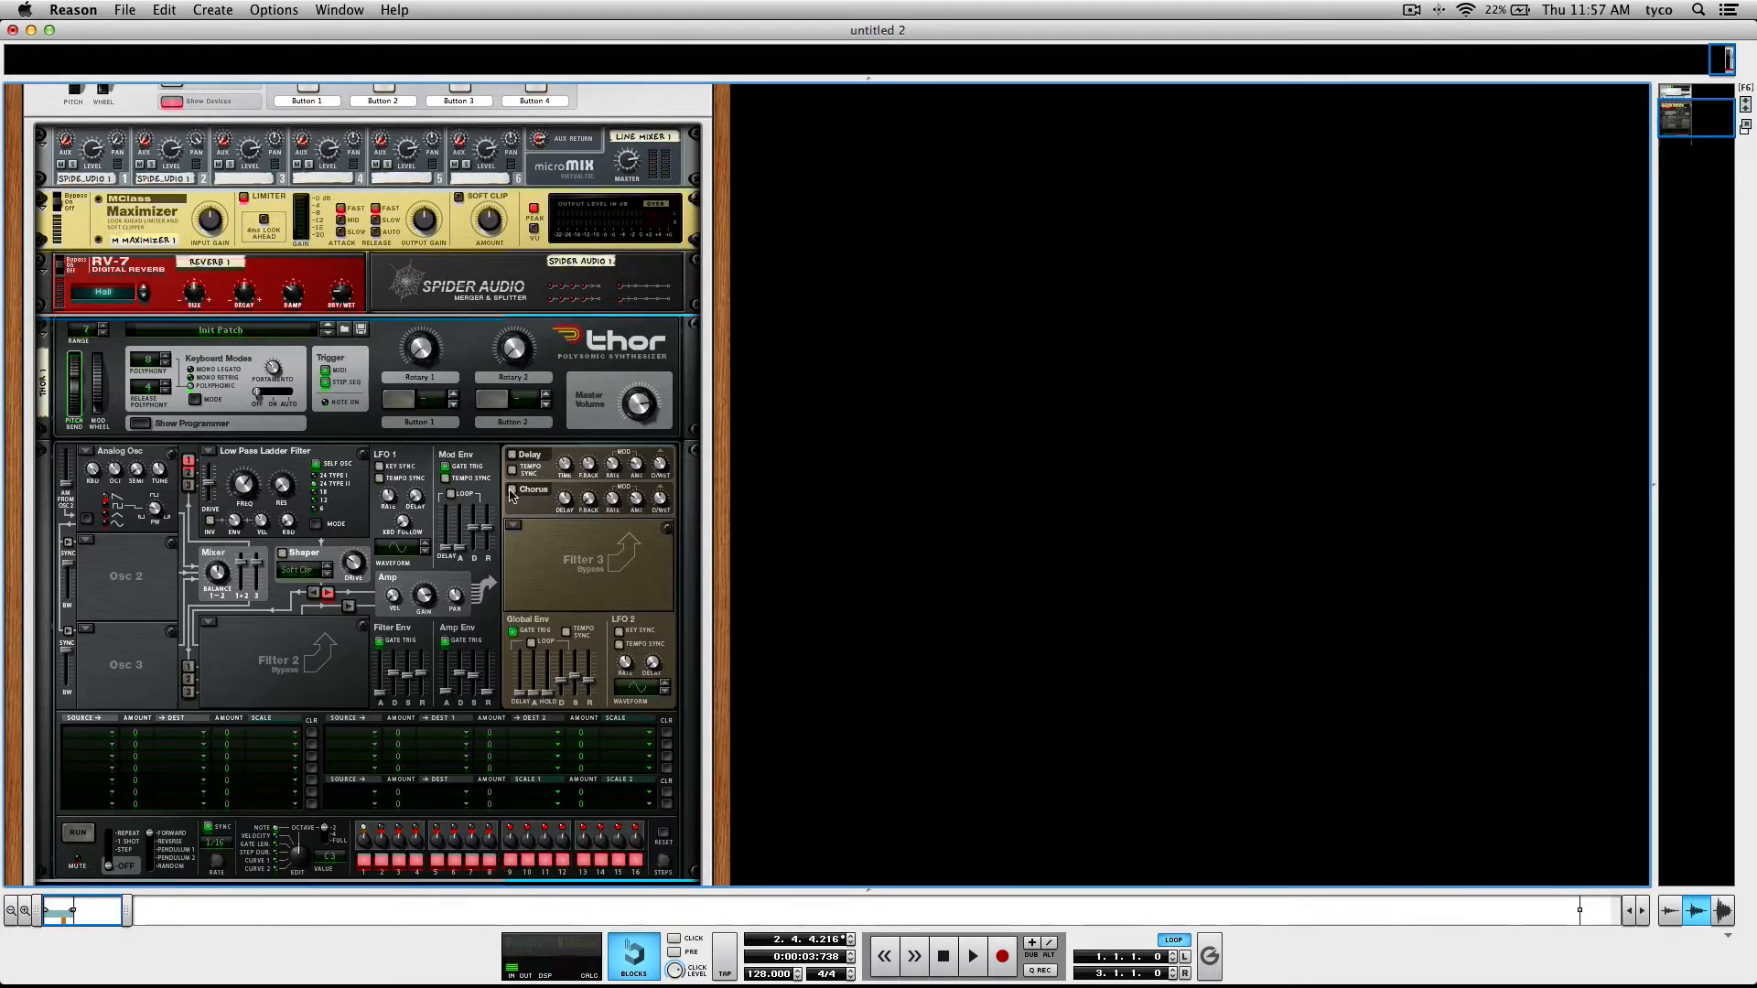
pyautogui.click(510, 493)
pyautogui.press('space')
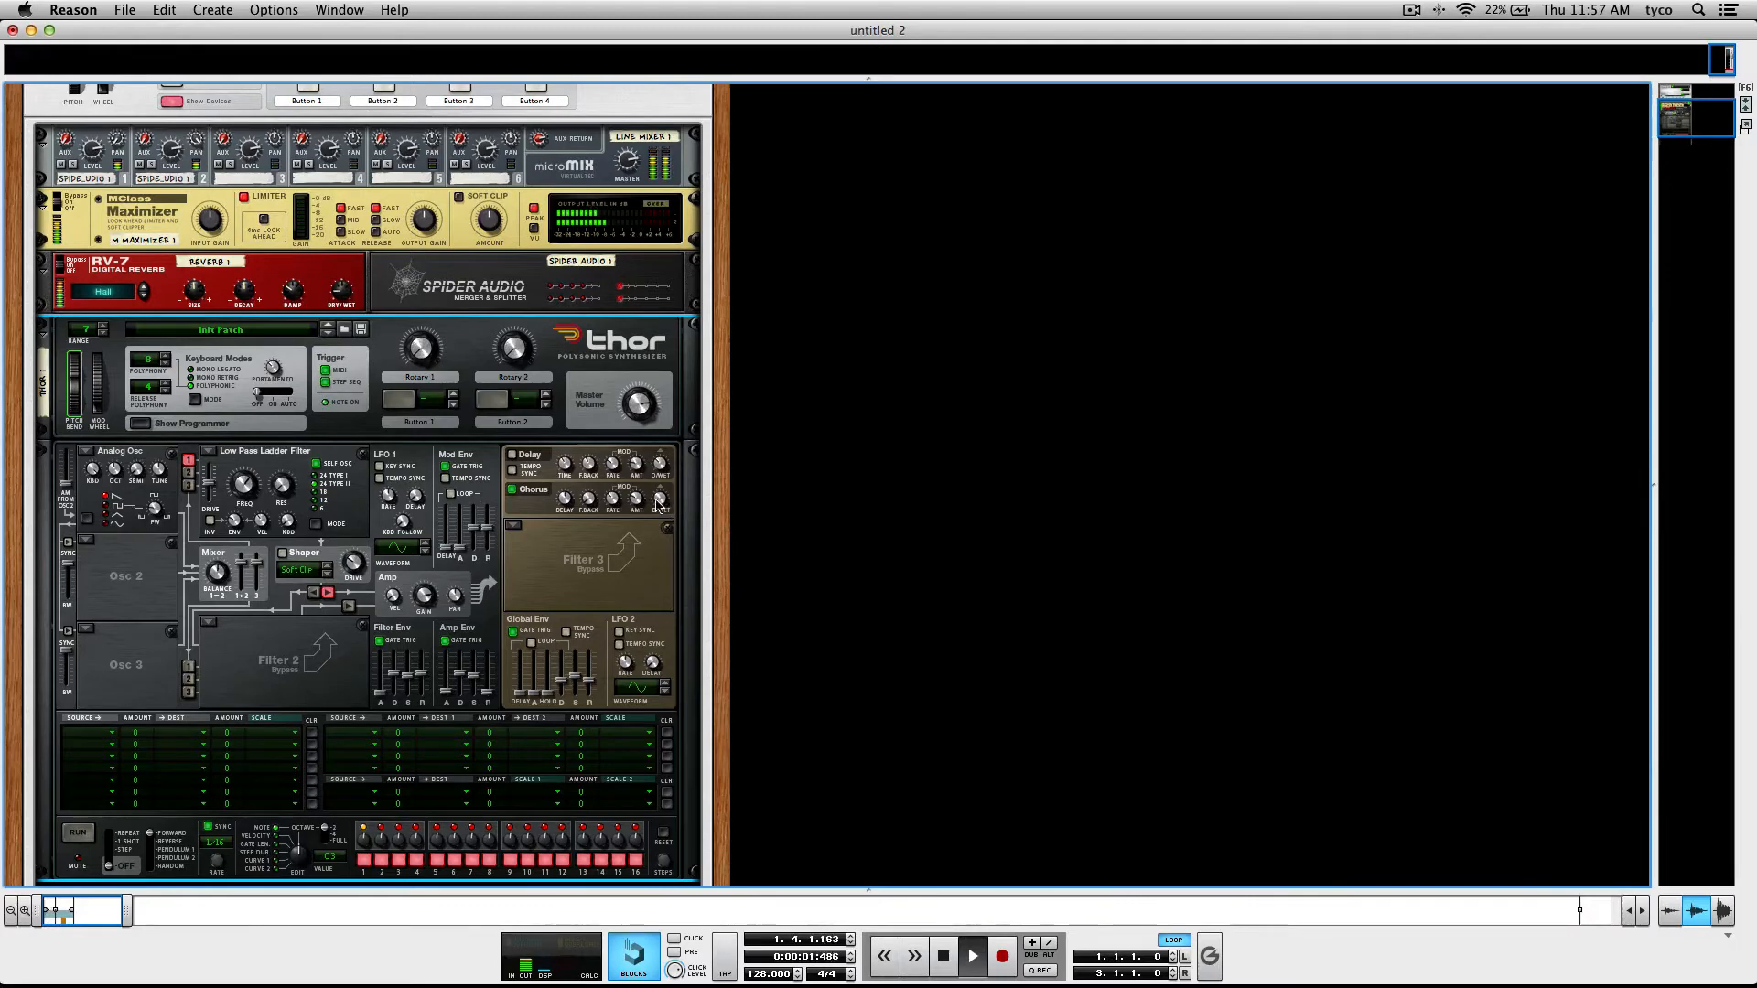
pyautogui.press('space')
# Set the RV-7 reverb's dry/wet to 20 and audition the loop.
pyautogui.click(343, 293)
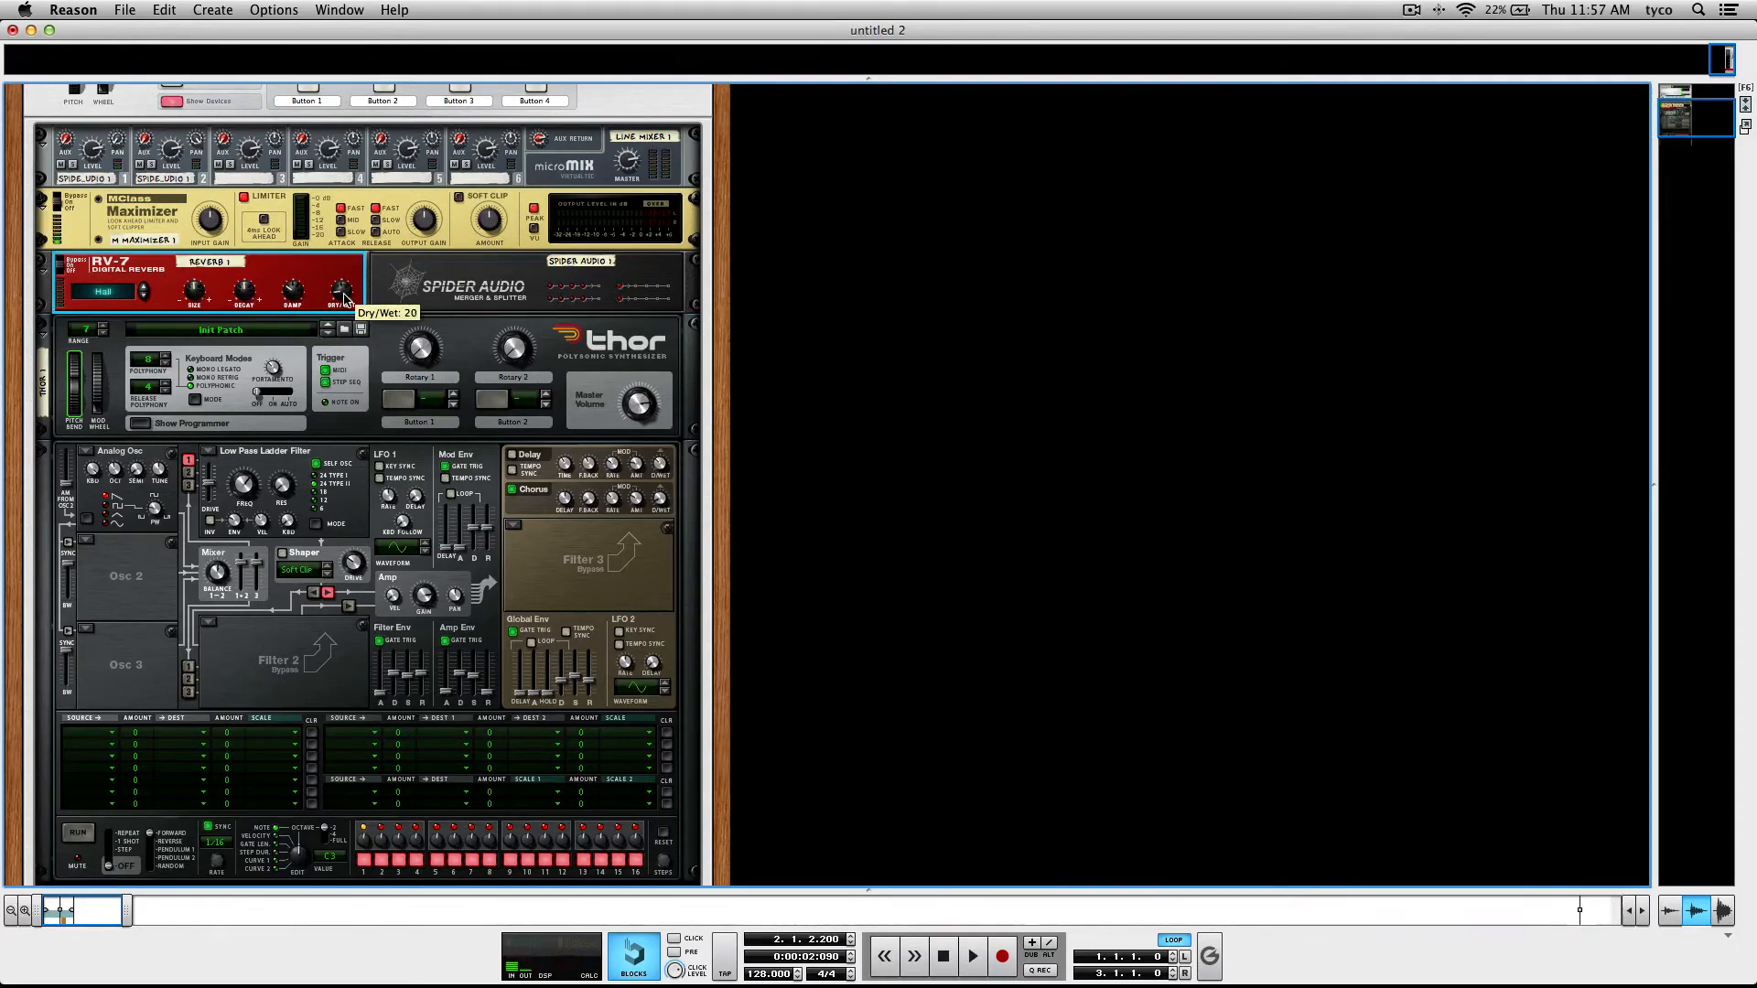
pyautogui.press('space')
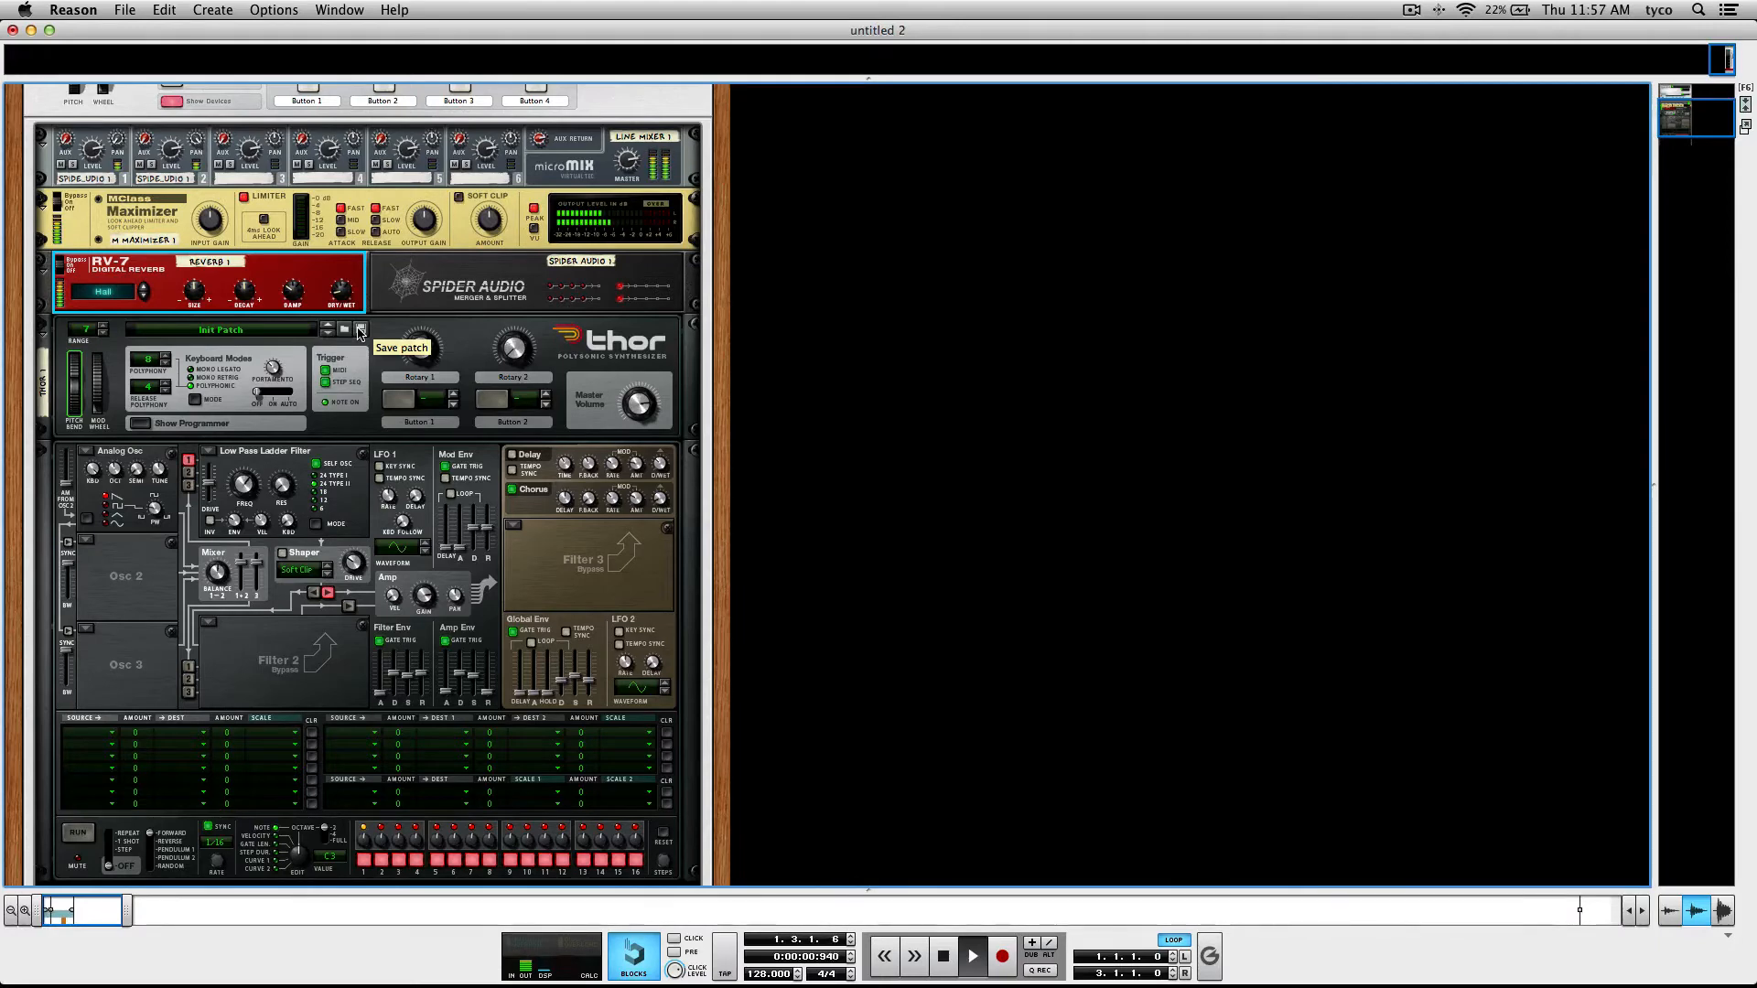
pyautogui.press('space')
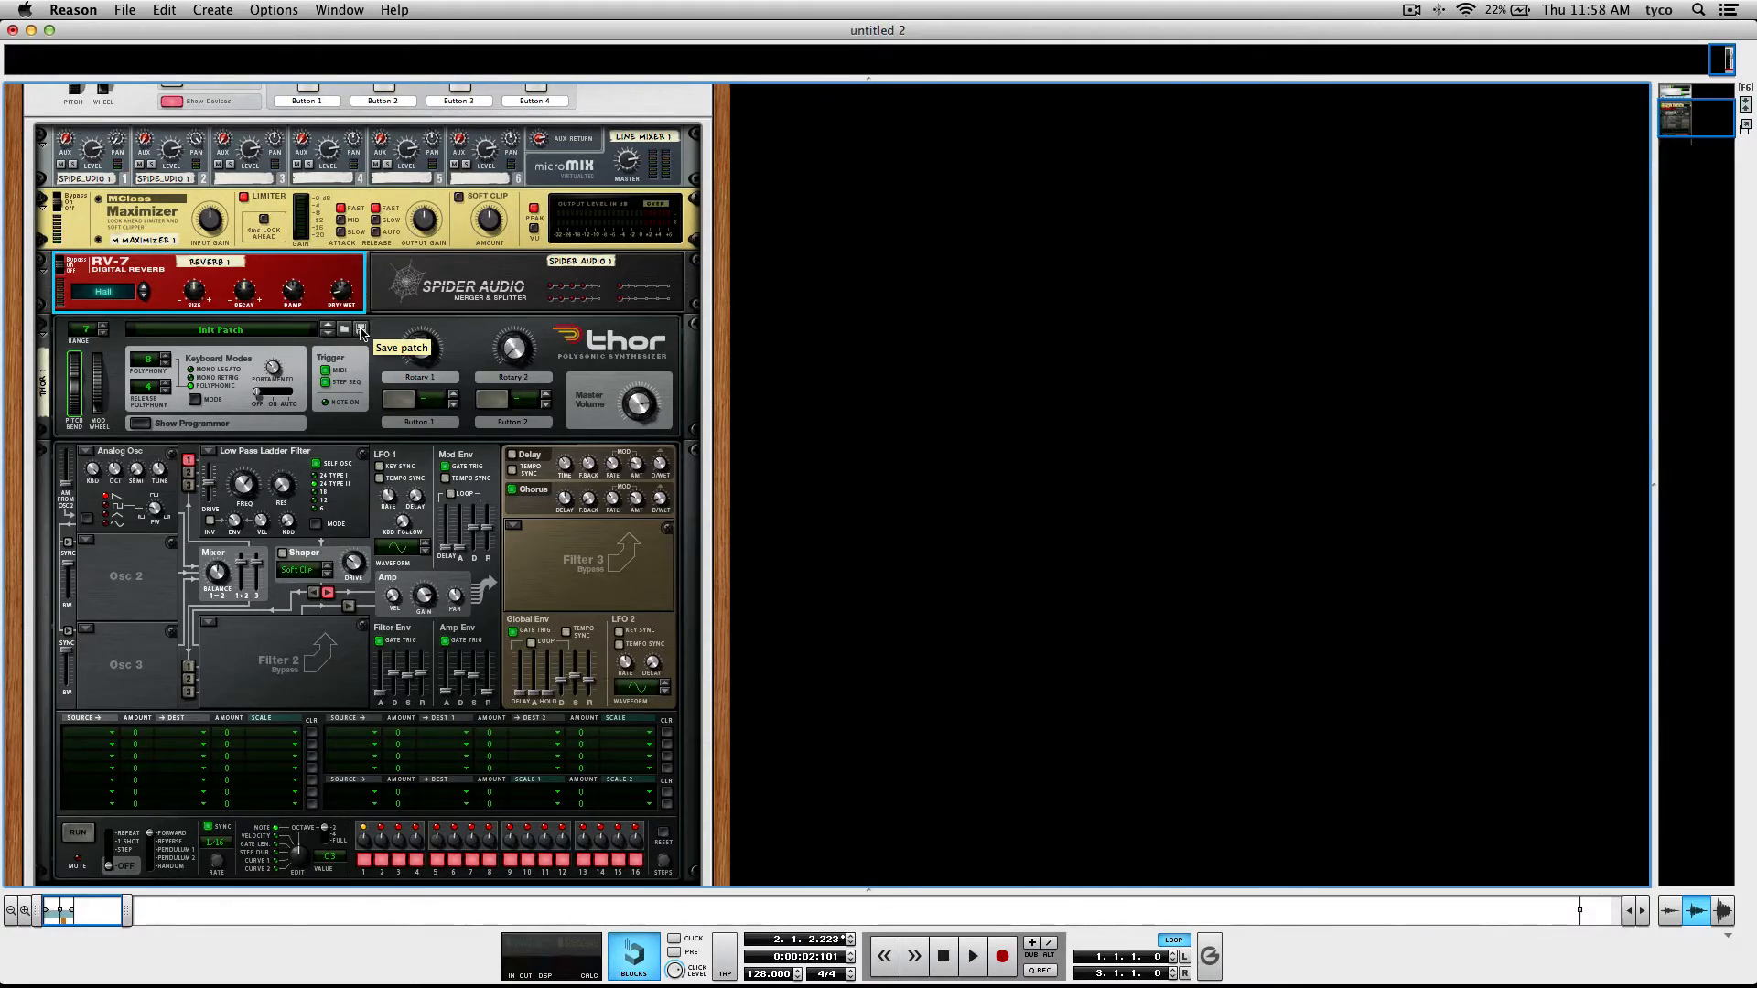
# Raise the decay and sustain of Thor's Amp Env, lower its release and audition the loop.
pyautogui.click(471, 677)
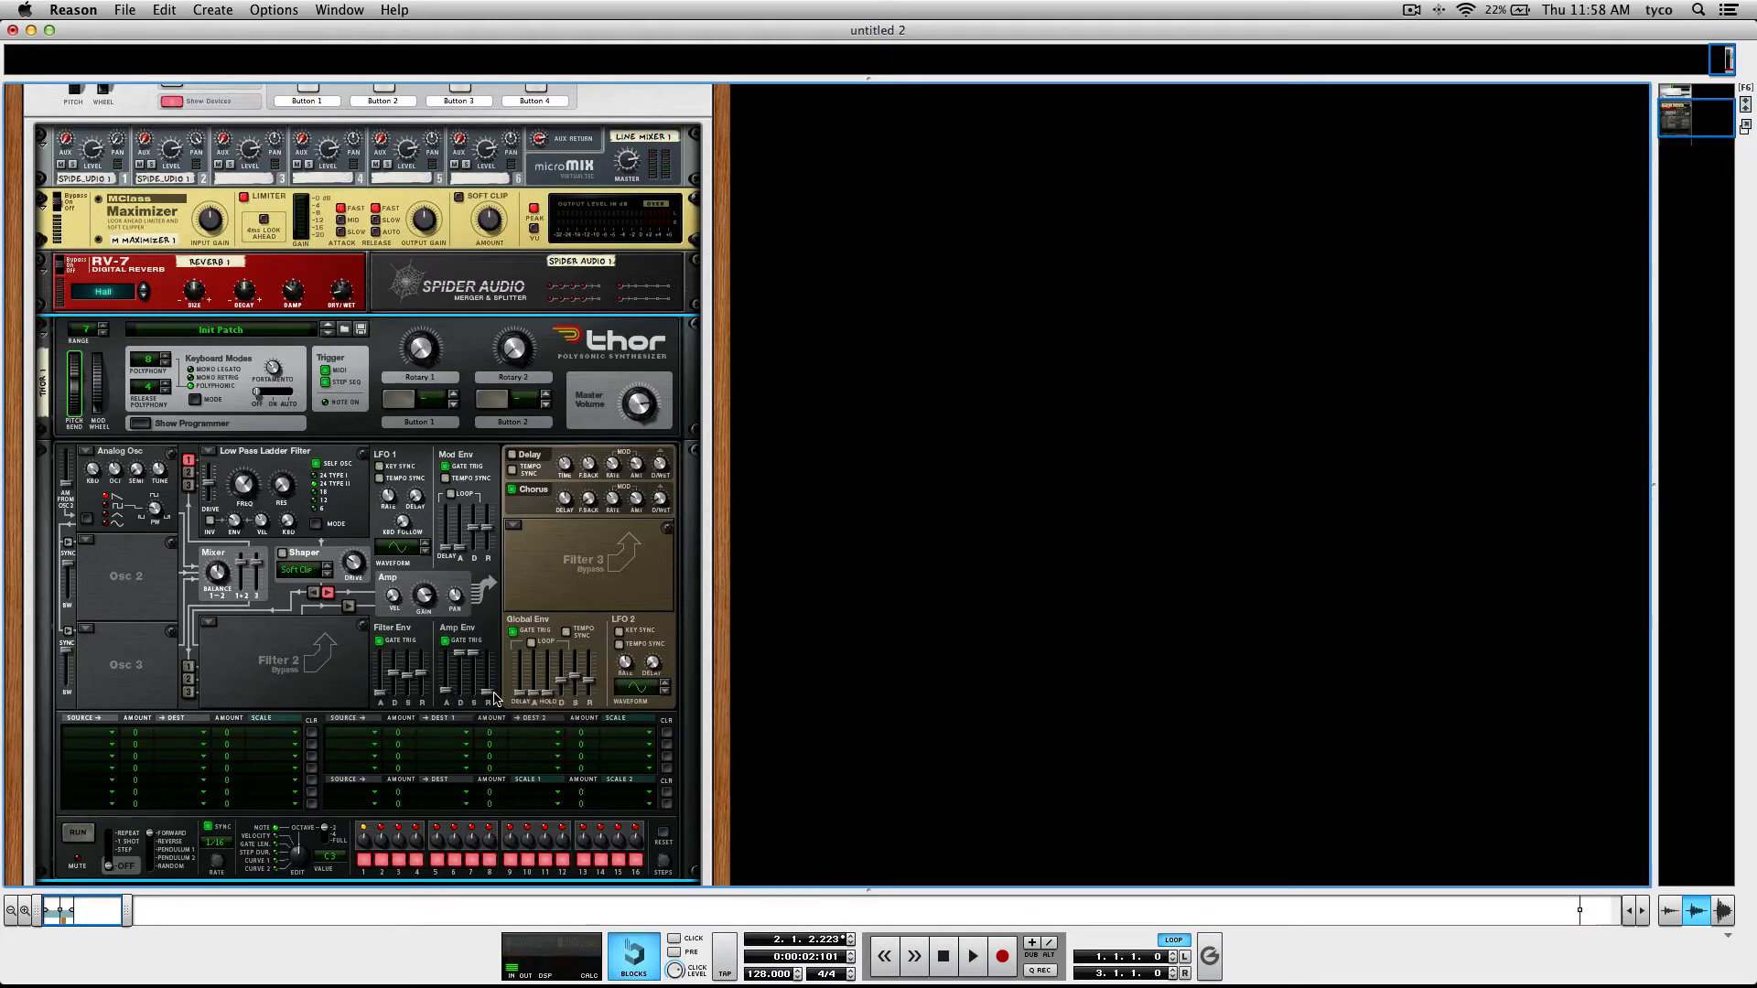
pyautogui.press('space')
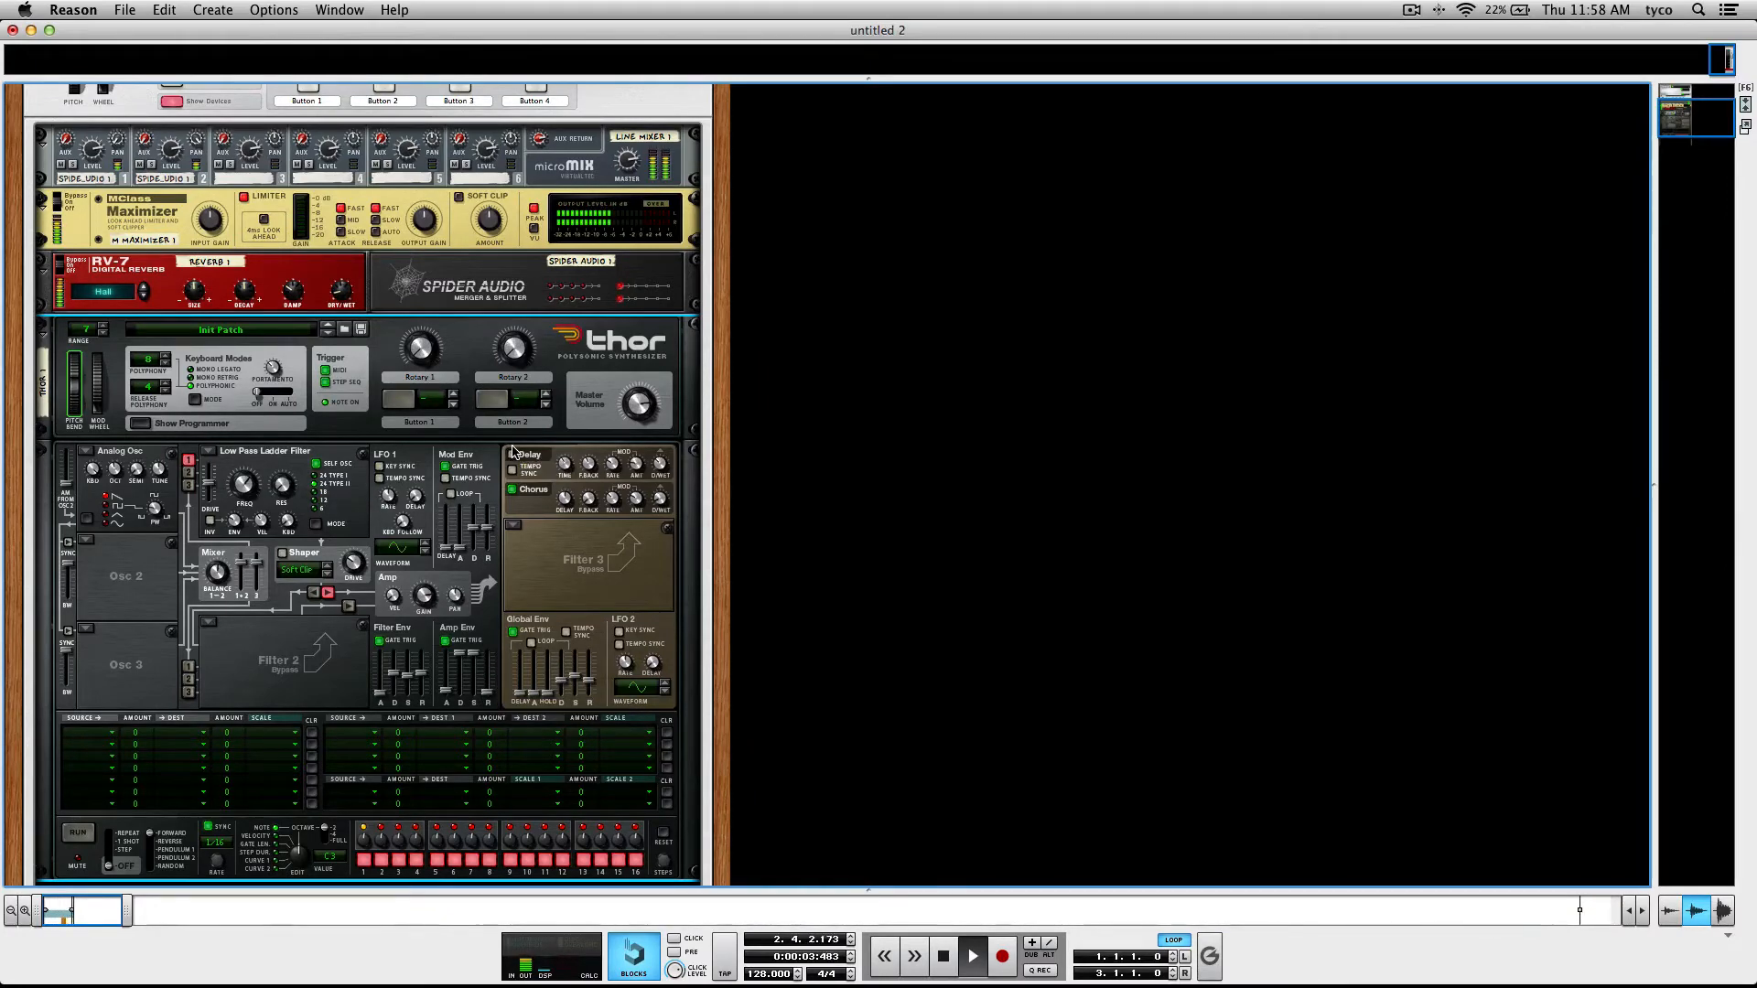
pyautogui.press('space')
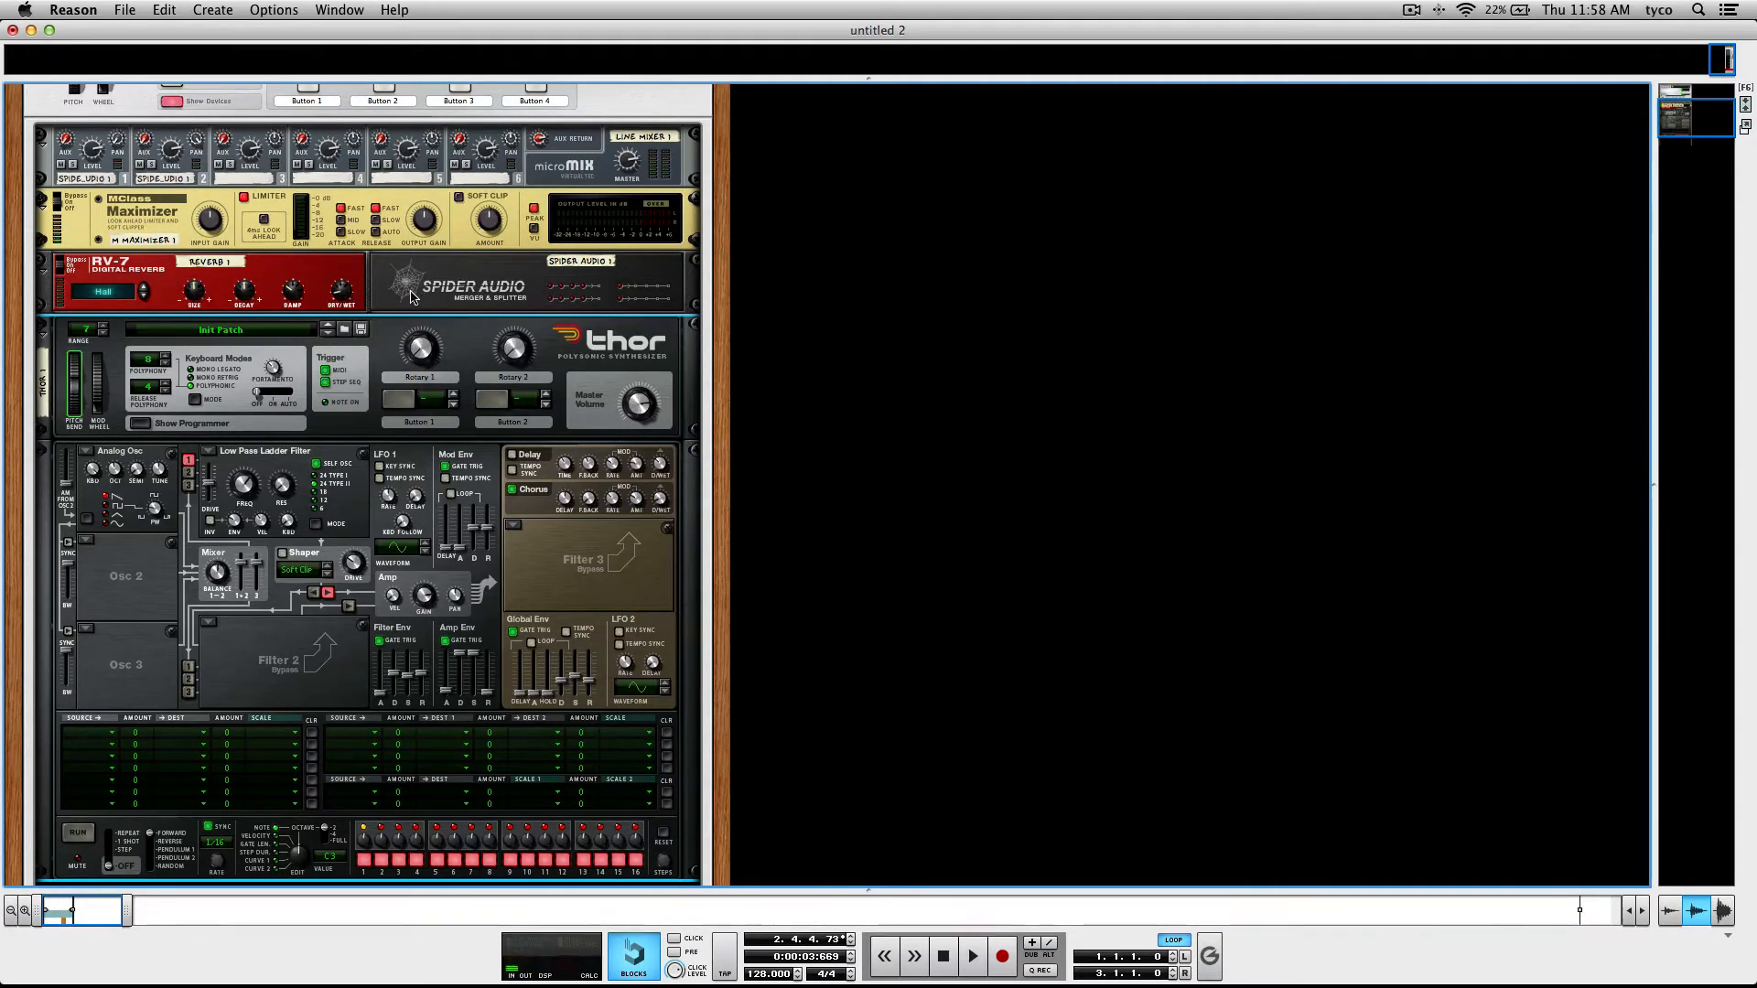
# Add an ECF-42 Envelope Controlled Filter directly after the RV-7 reverb in the Combinator.
pyautogui.rightClick(422, 295)
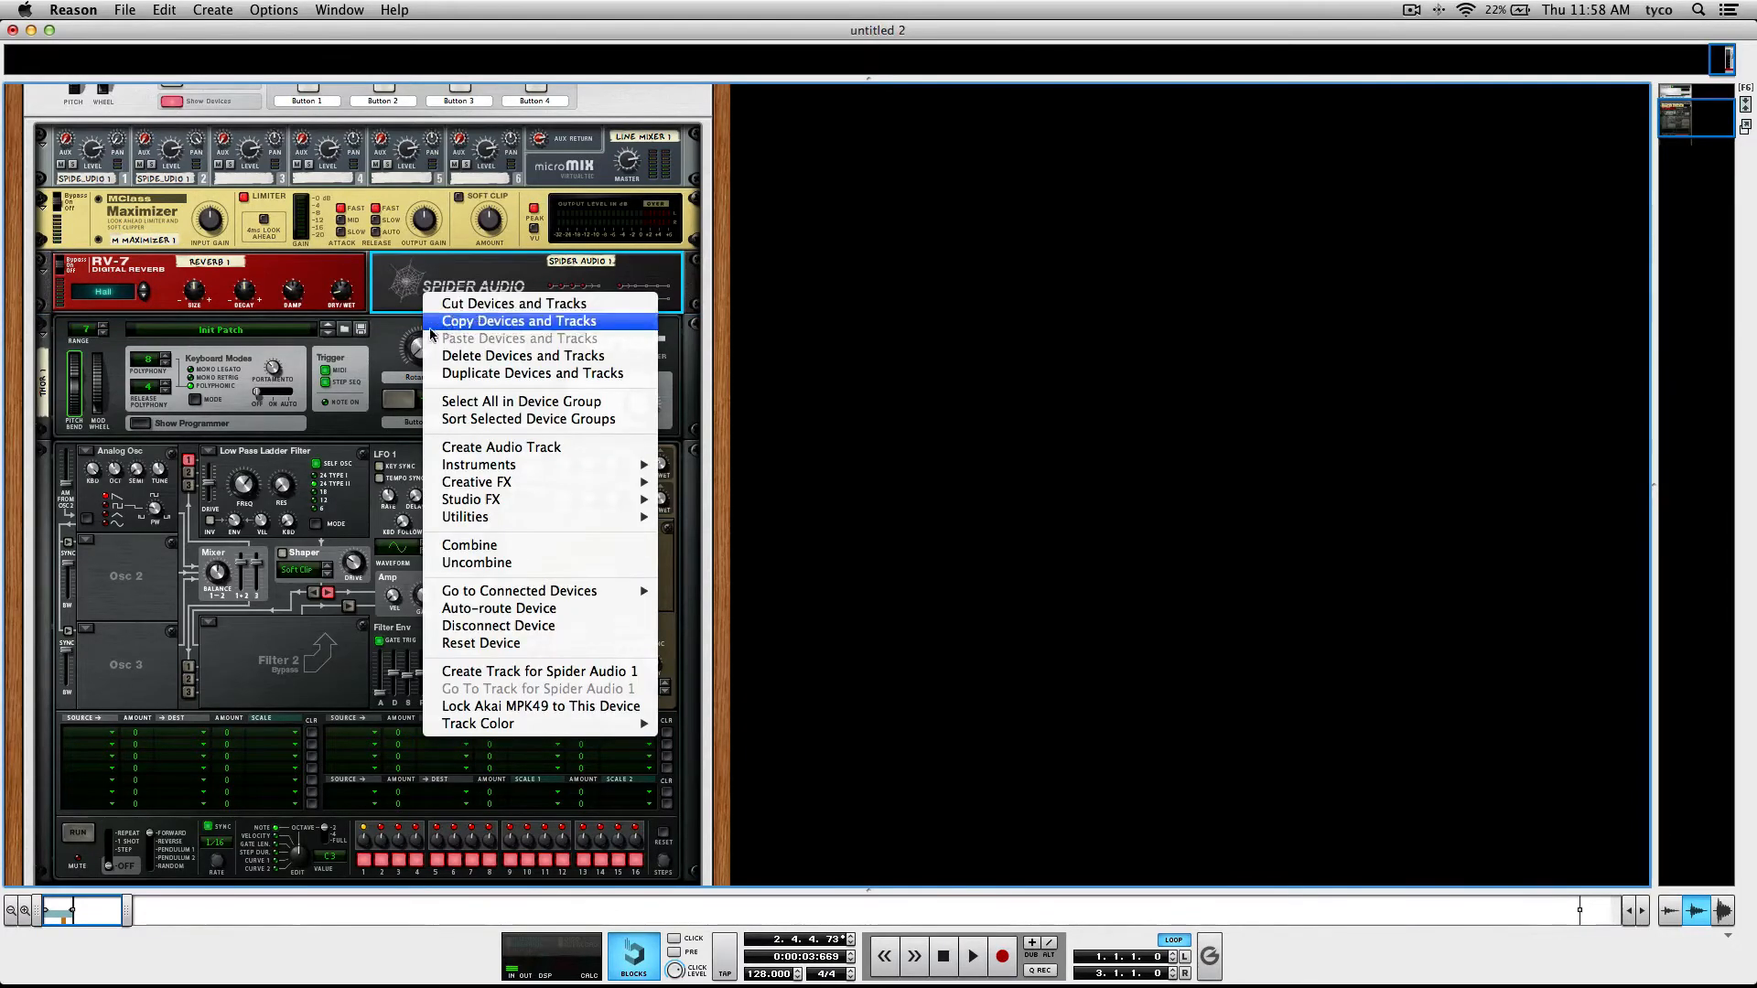
pyautogui.rightClick(319, 284)
pyautogui.rightClick(318, 284)
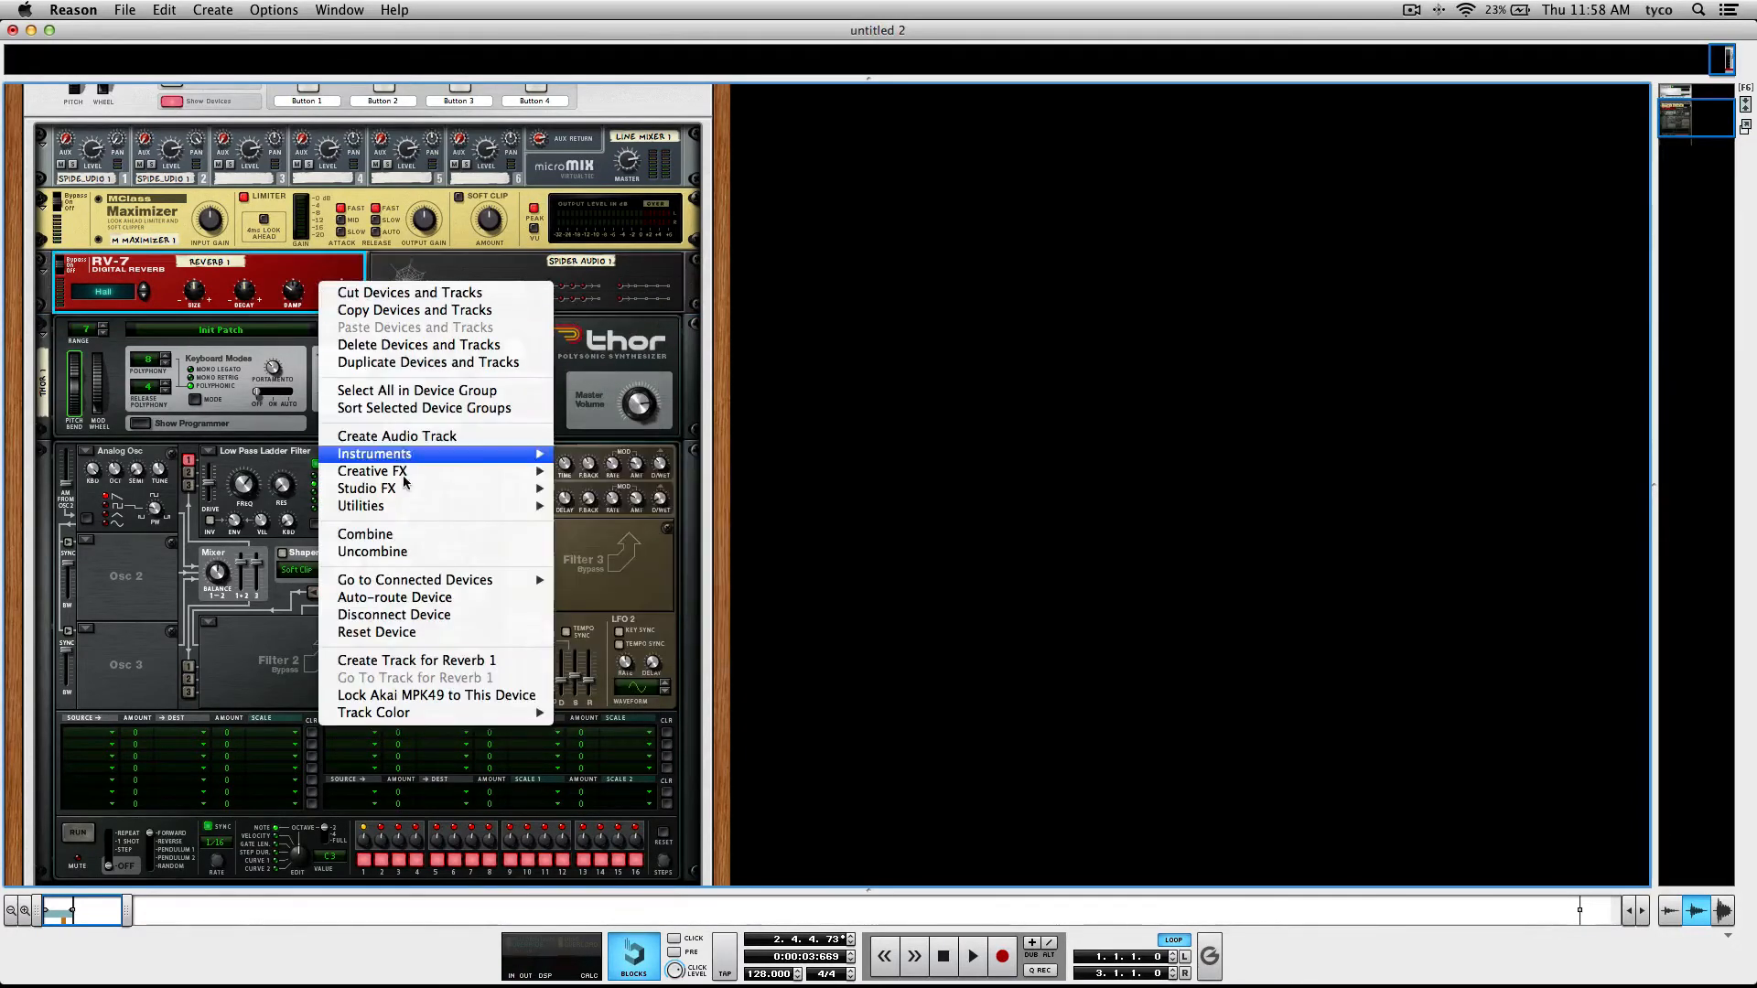
pyautogui.moveTo(403, 499)
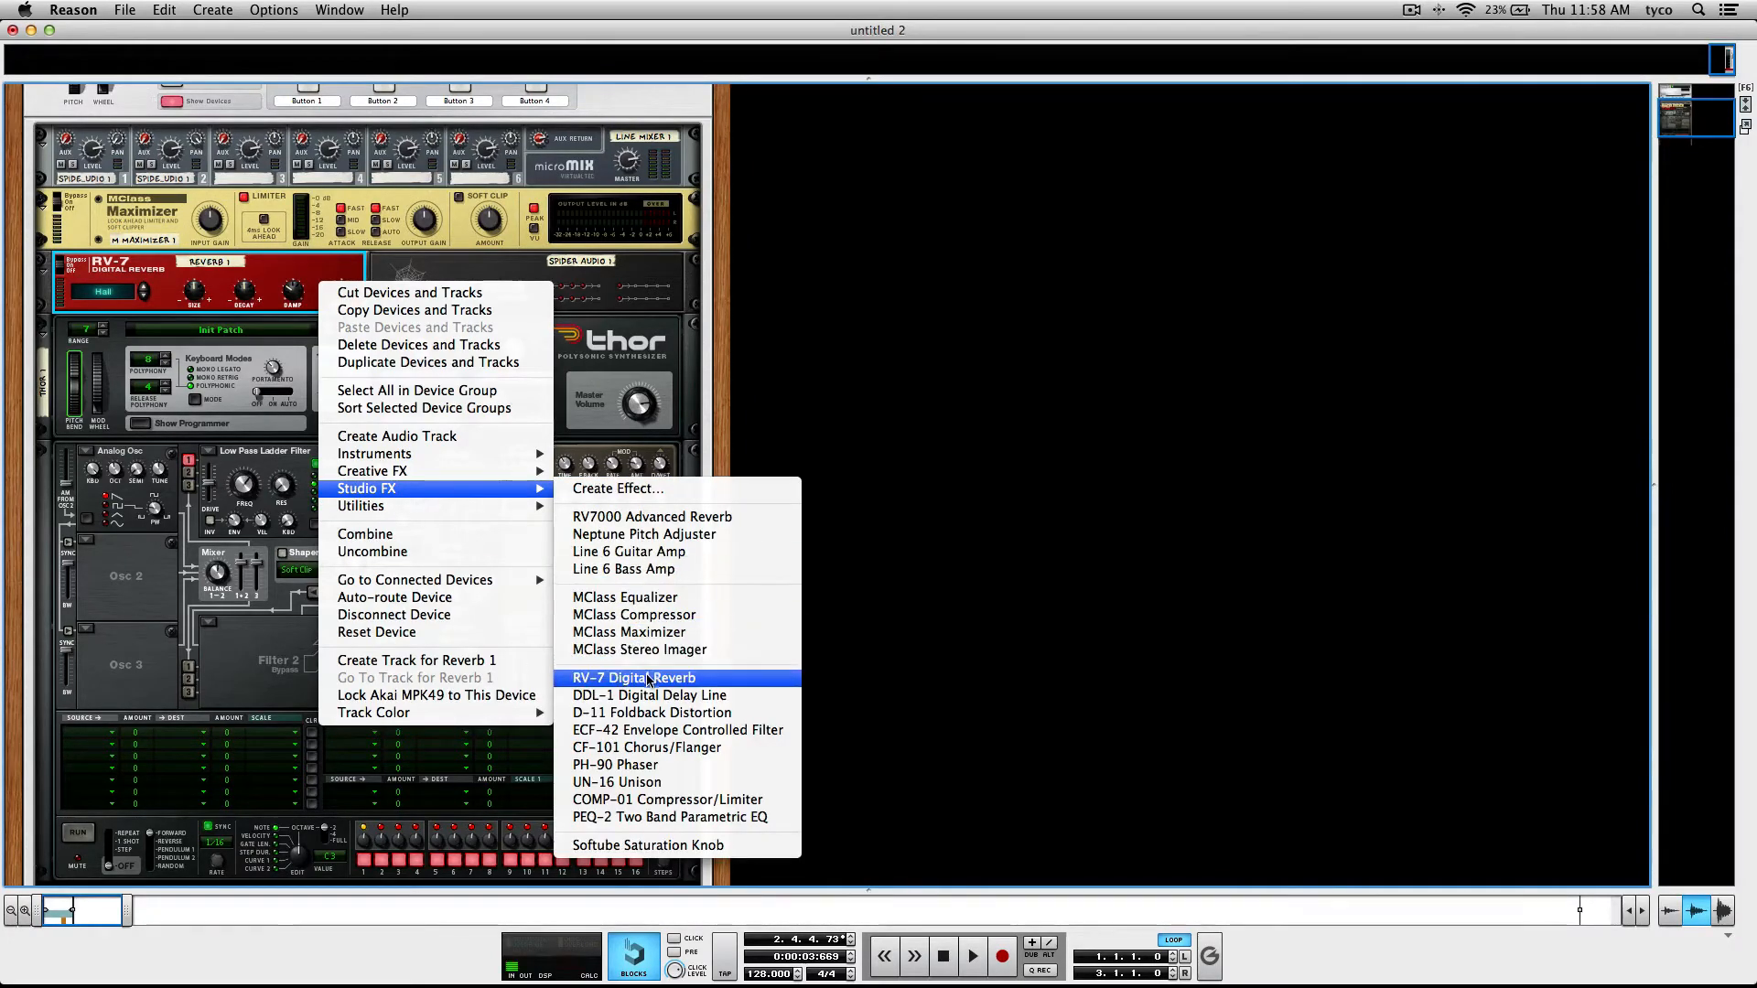
pyautogui.click(657, 731)
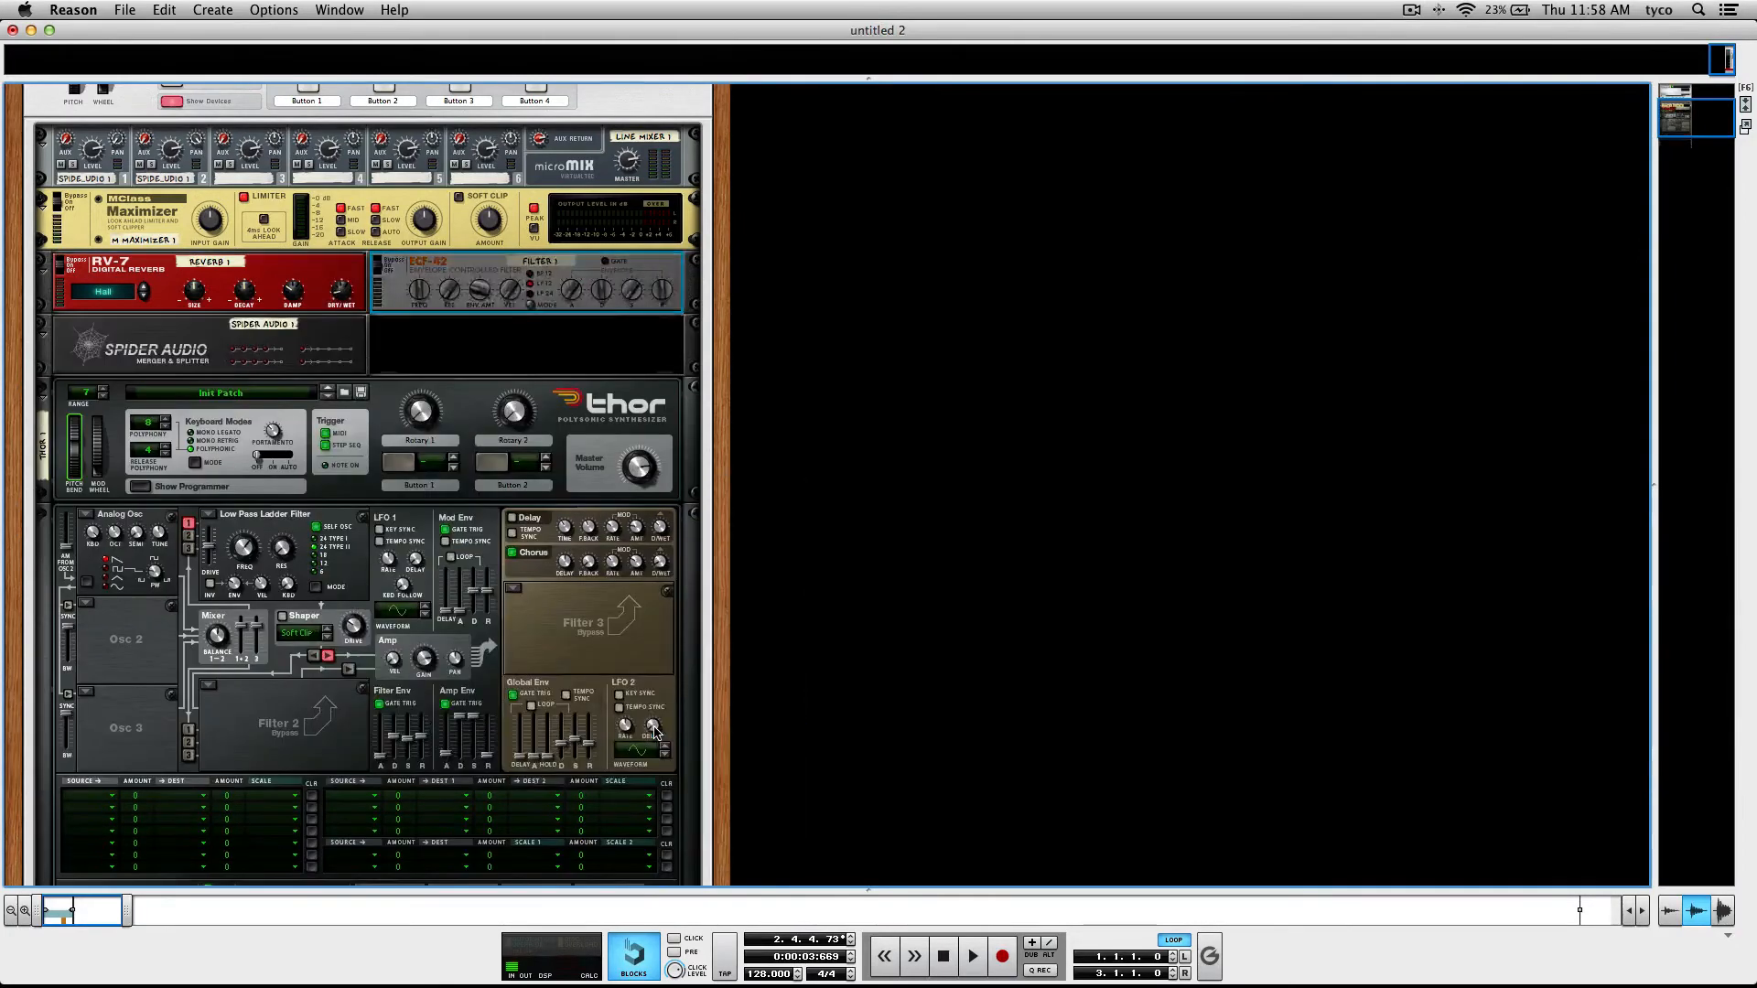
# Automate the ECF-42's frequency with a clip starting at bar 1 that ramps up to 110 at bar 3.
pyautogui.keyDown('alt'); pyautogui.click(420, 291); pyautogui.keyUp('alt')
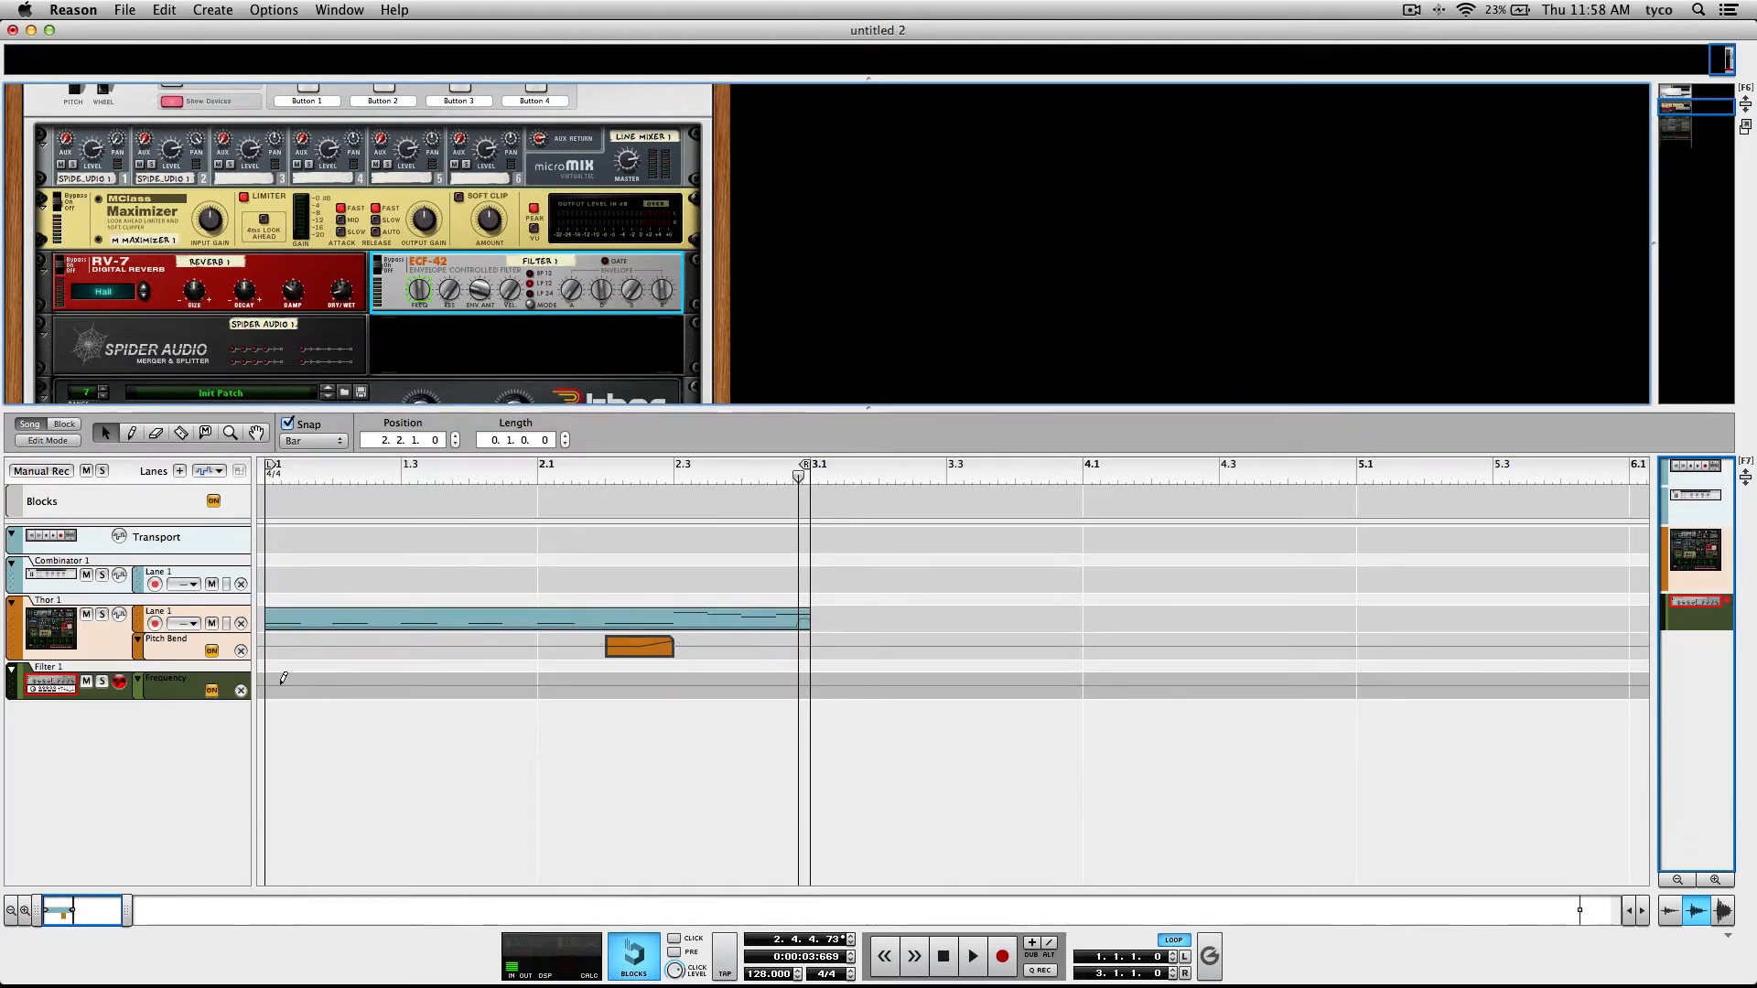
pyautogui.moveTo(284, 678); pyautogui.dragTo(810, 686)
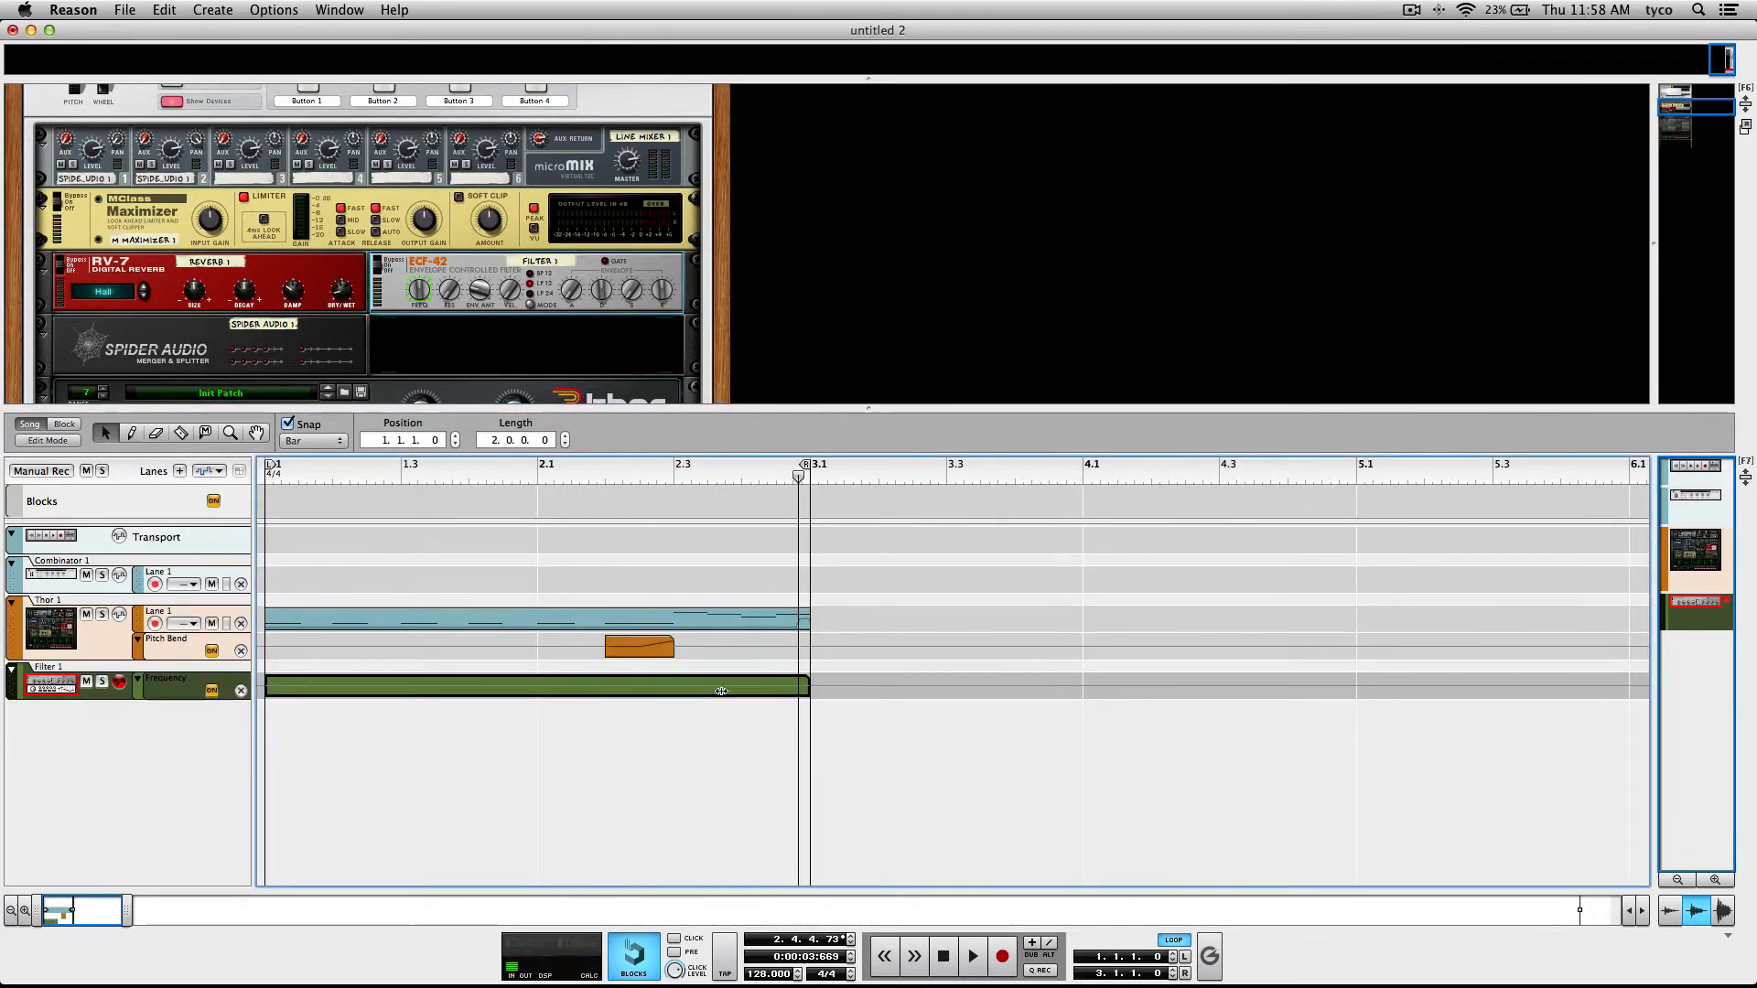
pyautogui.doubleClick(660, 688)
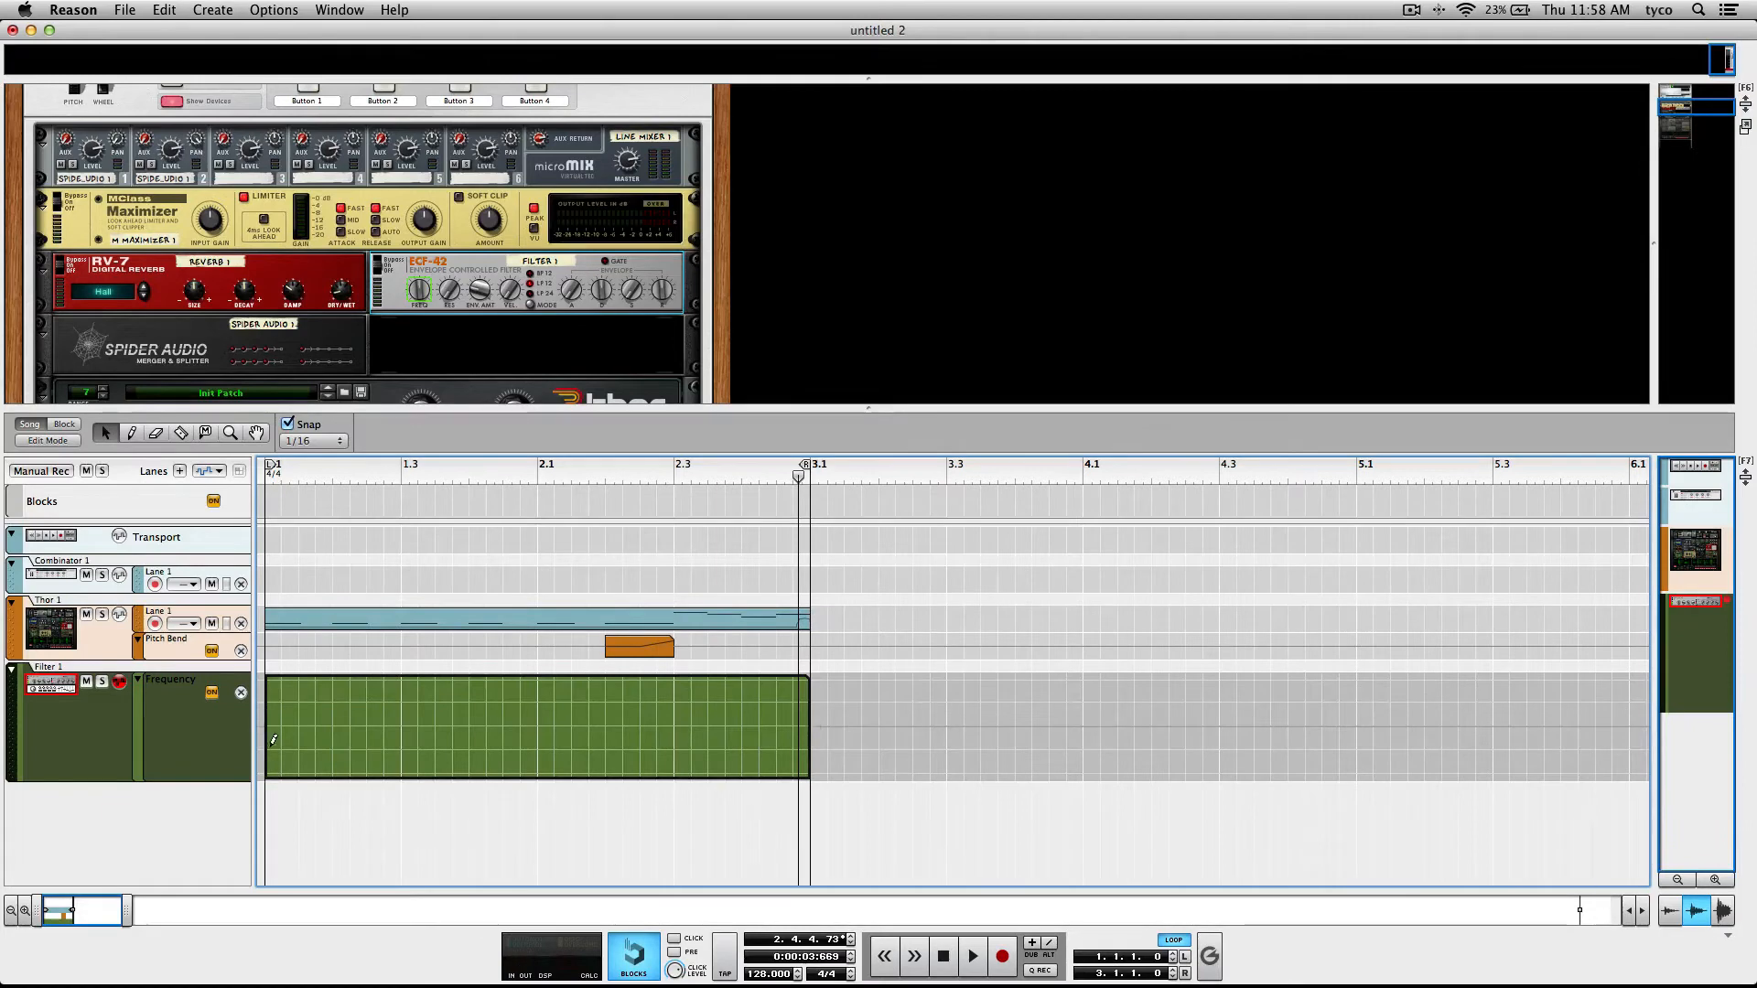
pyautogui.click(269, 747)
pyautogui.click(811, 693)
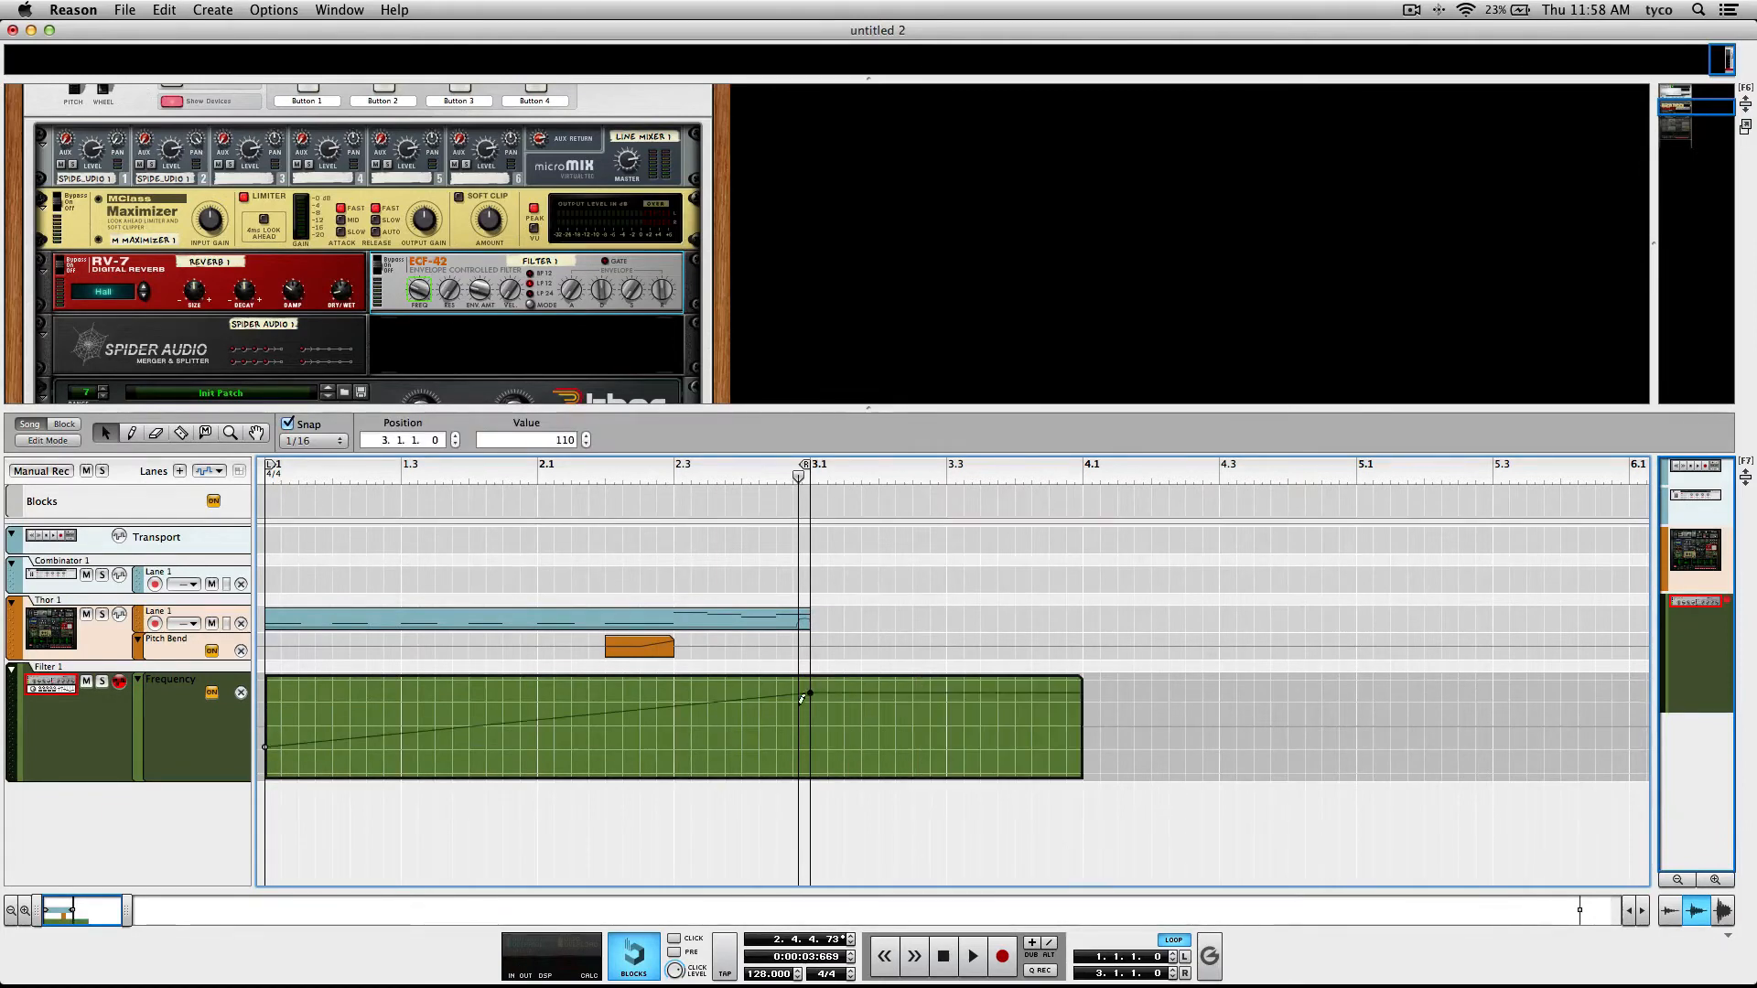
# Audition the filter sweep from the start of the loop and trim the frequency automation clip back to bar 3.
pyautogui.moveTo(799, 475); pyautogui.dragTo(141, 480)
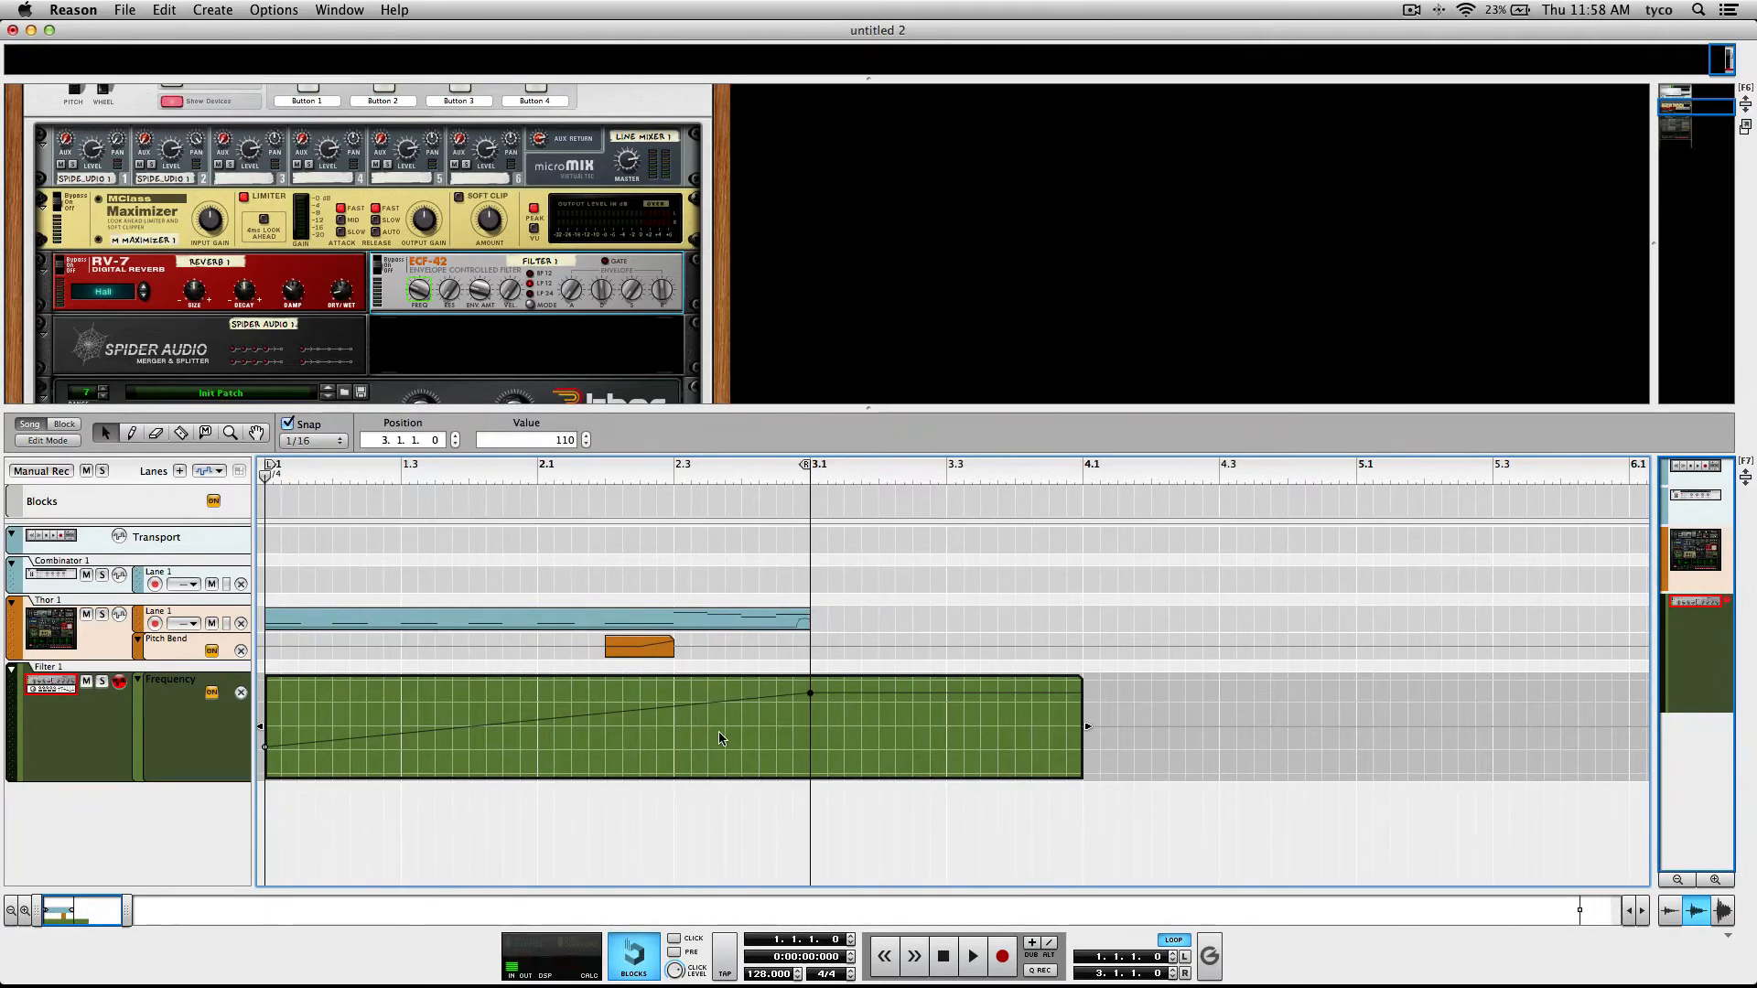
pyautogui.press('space')
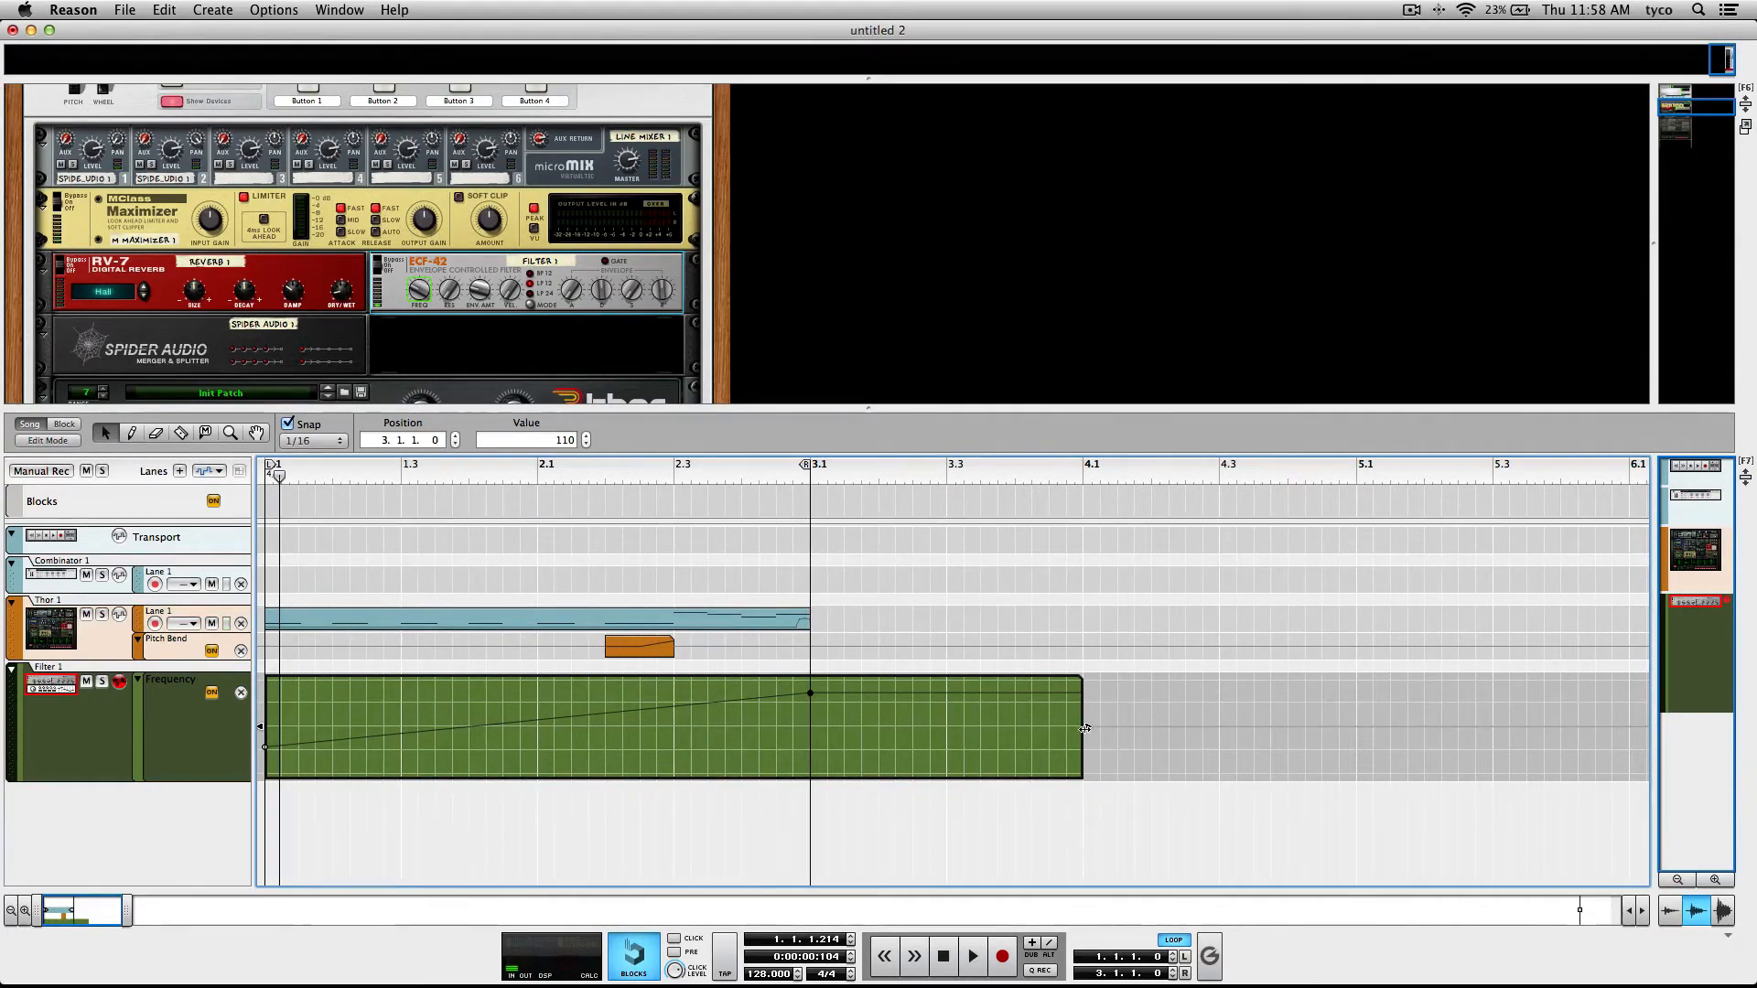
pyautogui.moveTo(1085, 728); pyautogui.dragTo(806, 709)
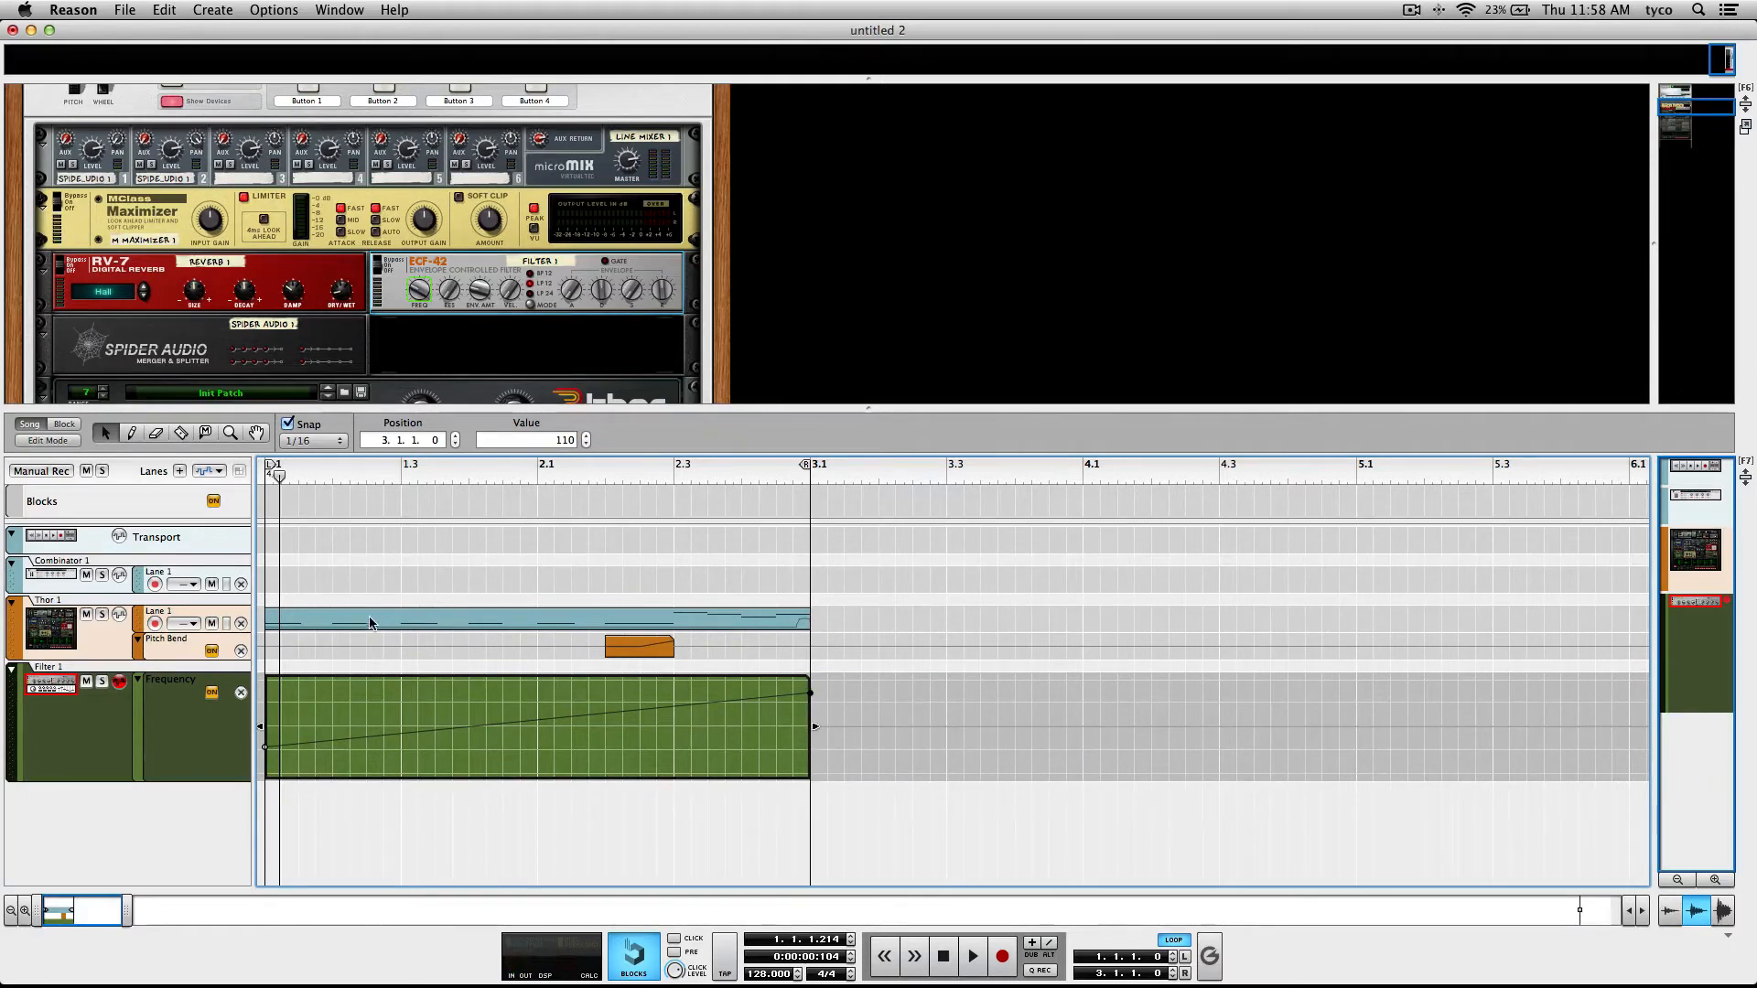
# Hide the sequencer, collapse the Combinator in the rack and rename it Lead.
pyautogui.scroll(5, 396, 210)
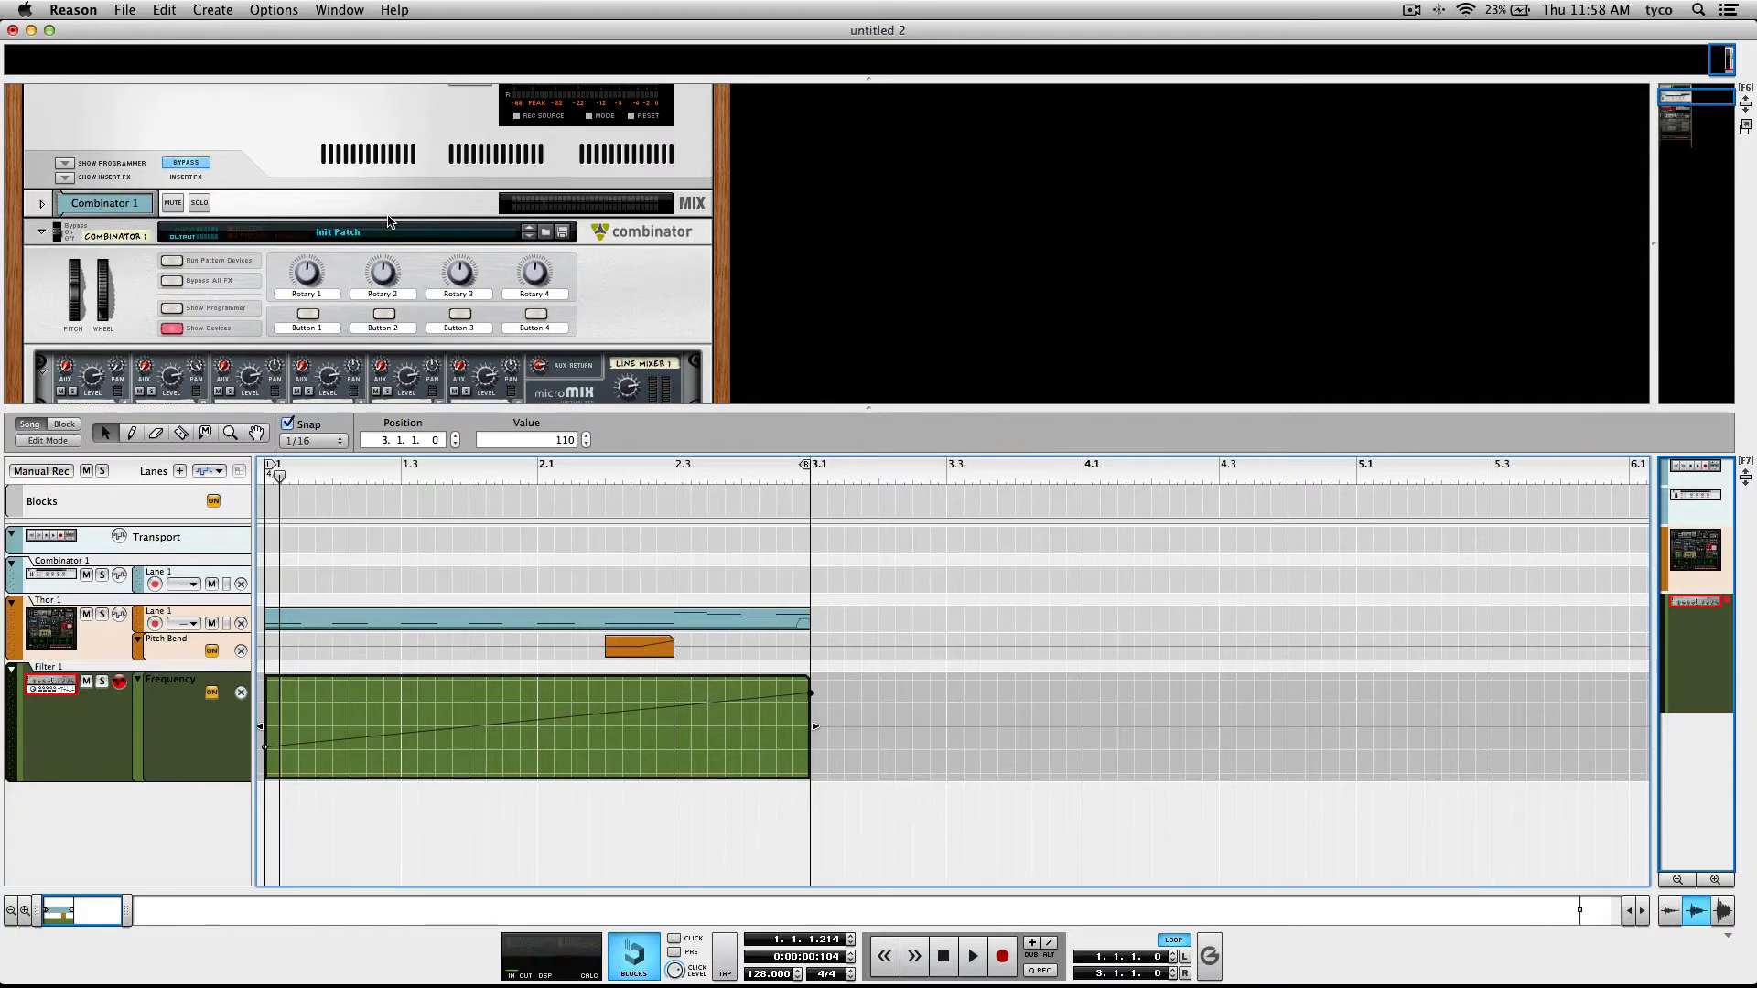
pyautogui.press('F7')
pyautogui.click(41, 233)
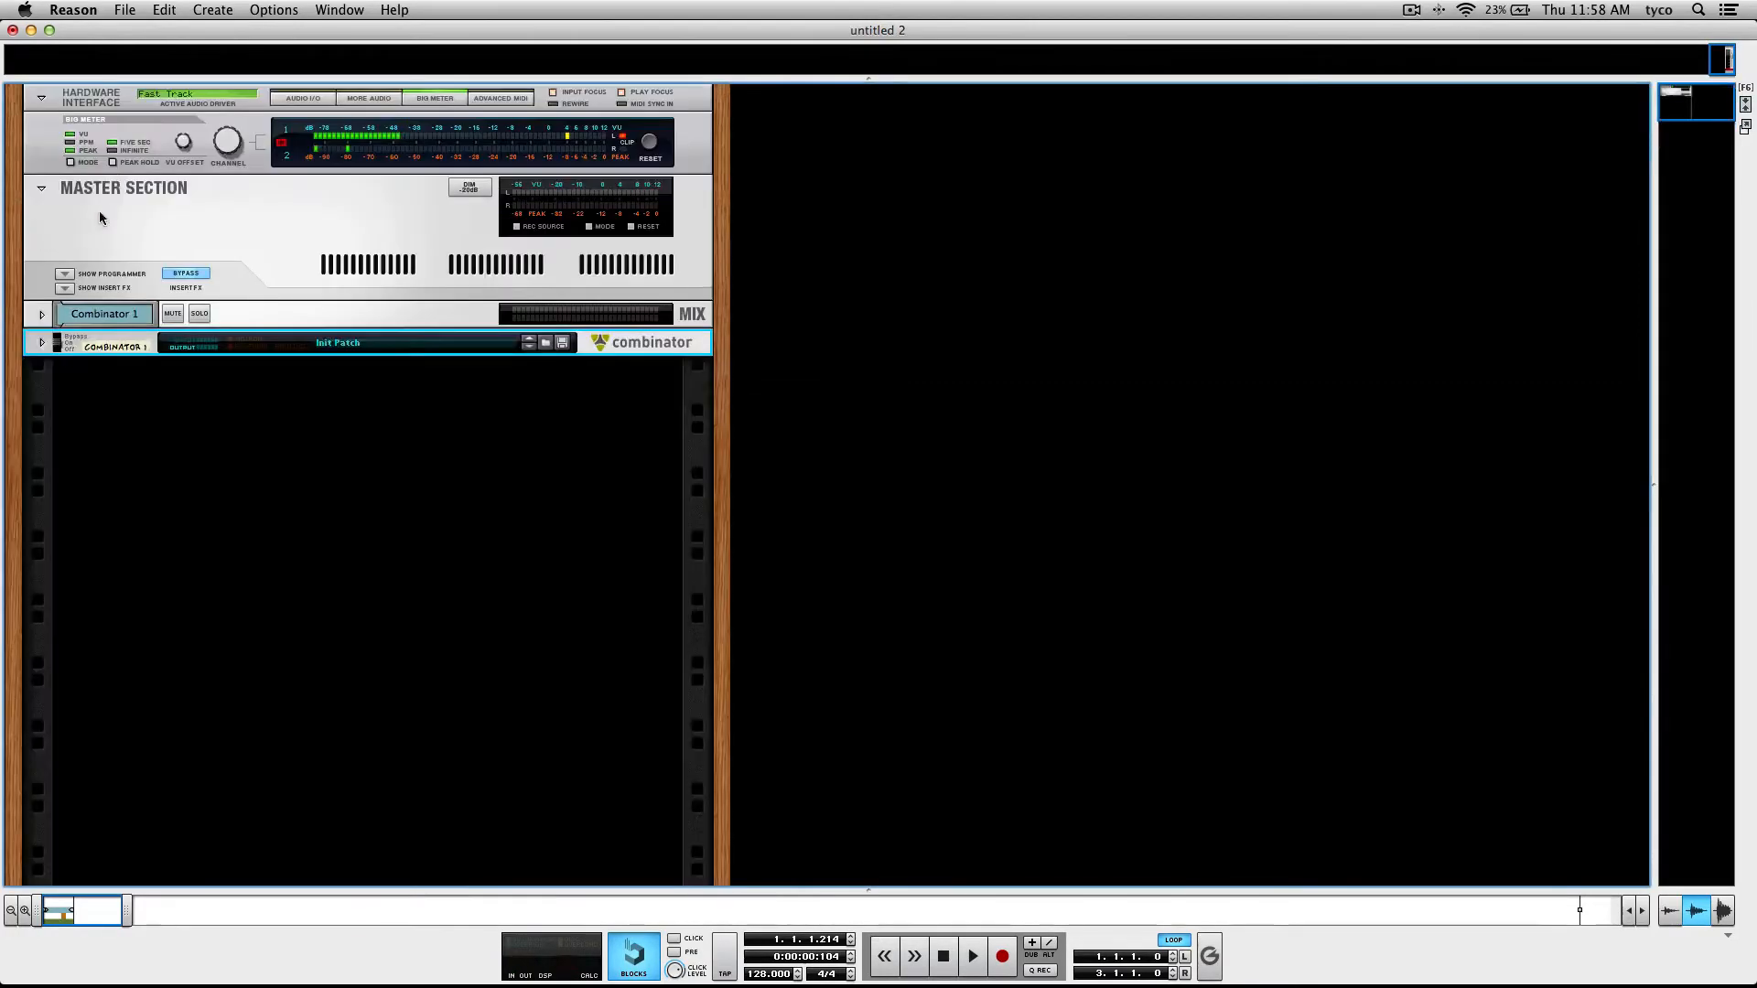
pyautogui.doubleClick(114, 349)
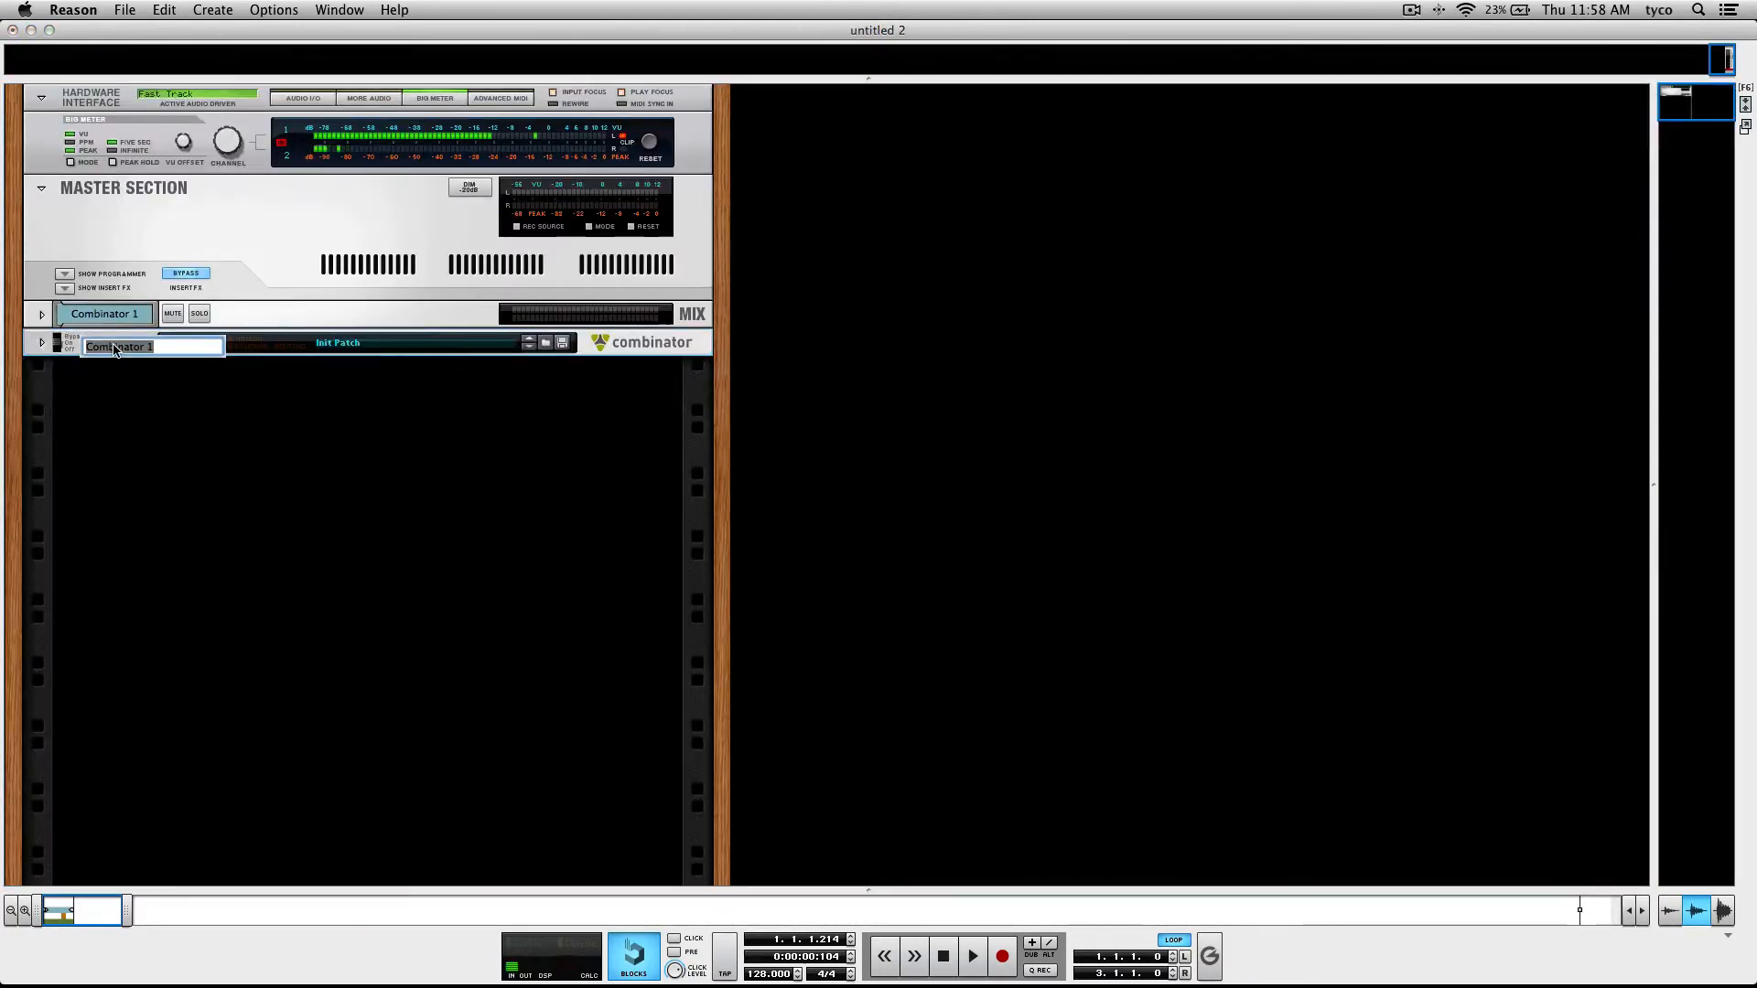
pyautogui.write('Lead')
pyautogui.press('Return')
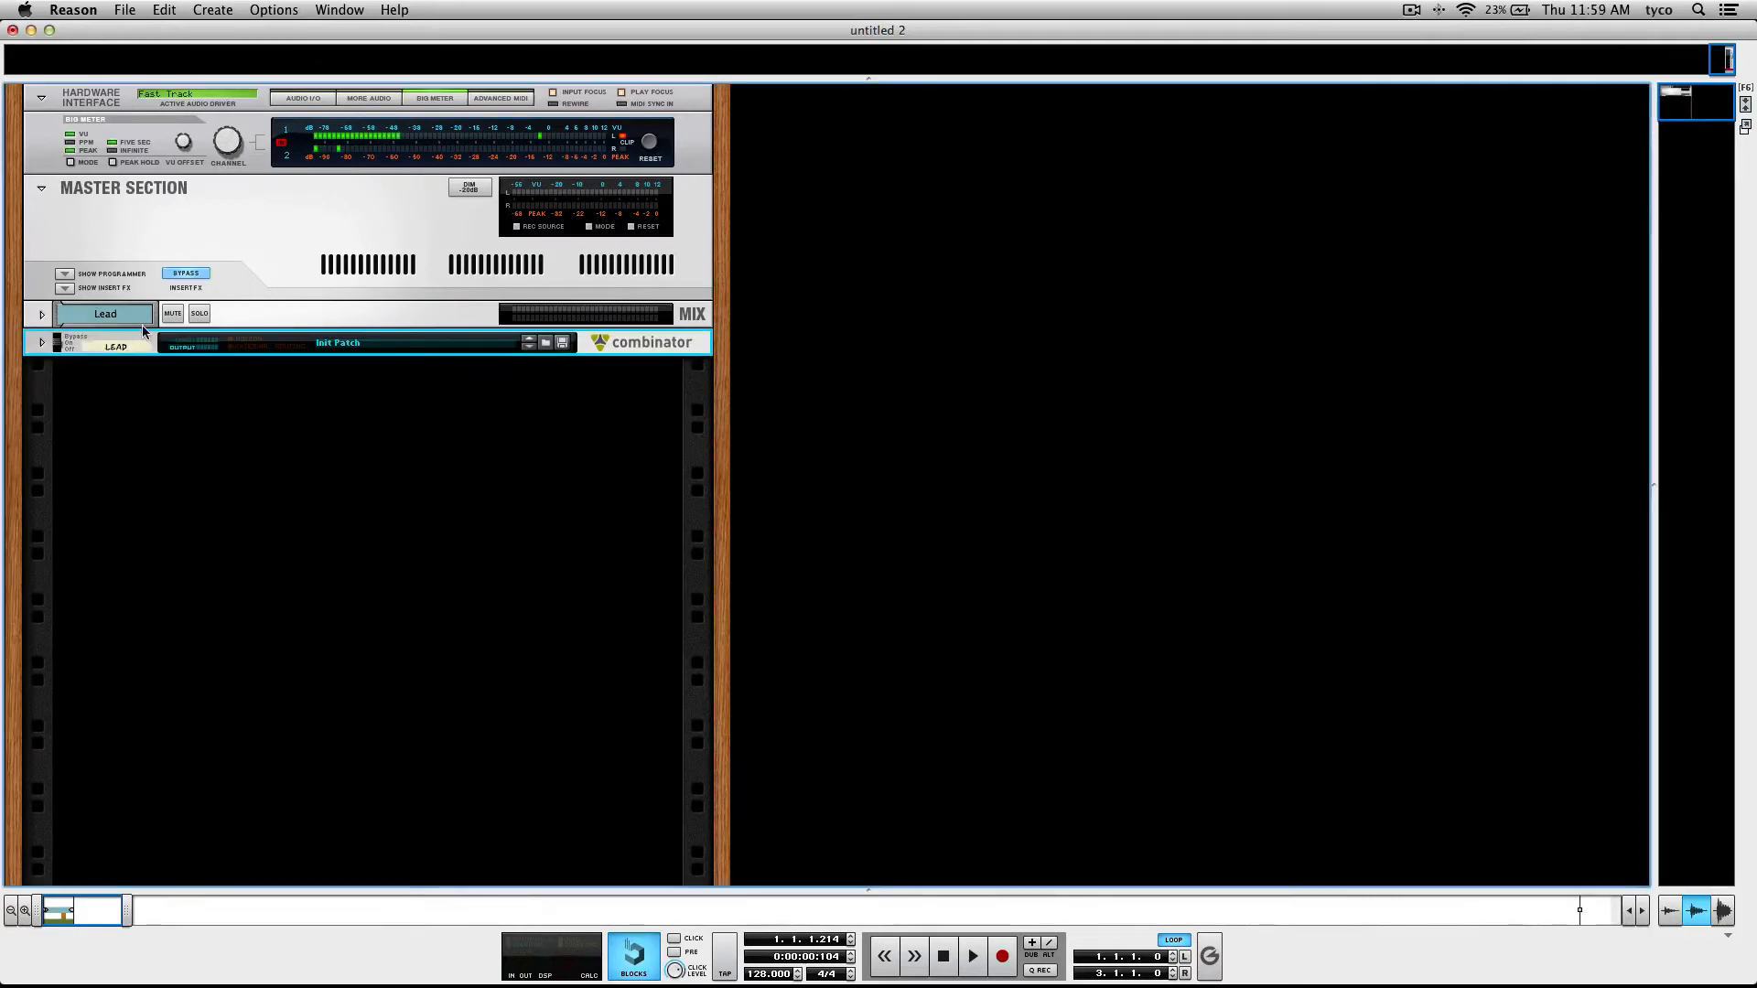
# Create a second Combinator below the Master Section and name it Bass.
pyautogui.rightClick(292, 279)
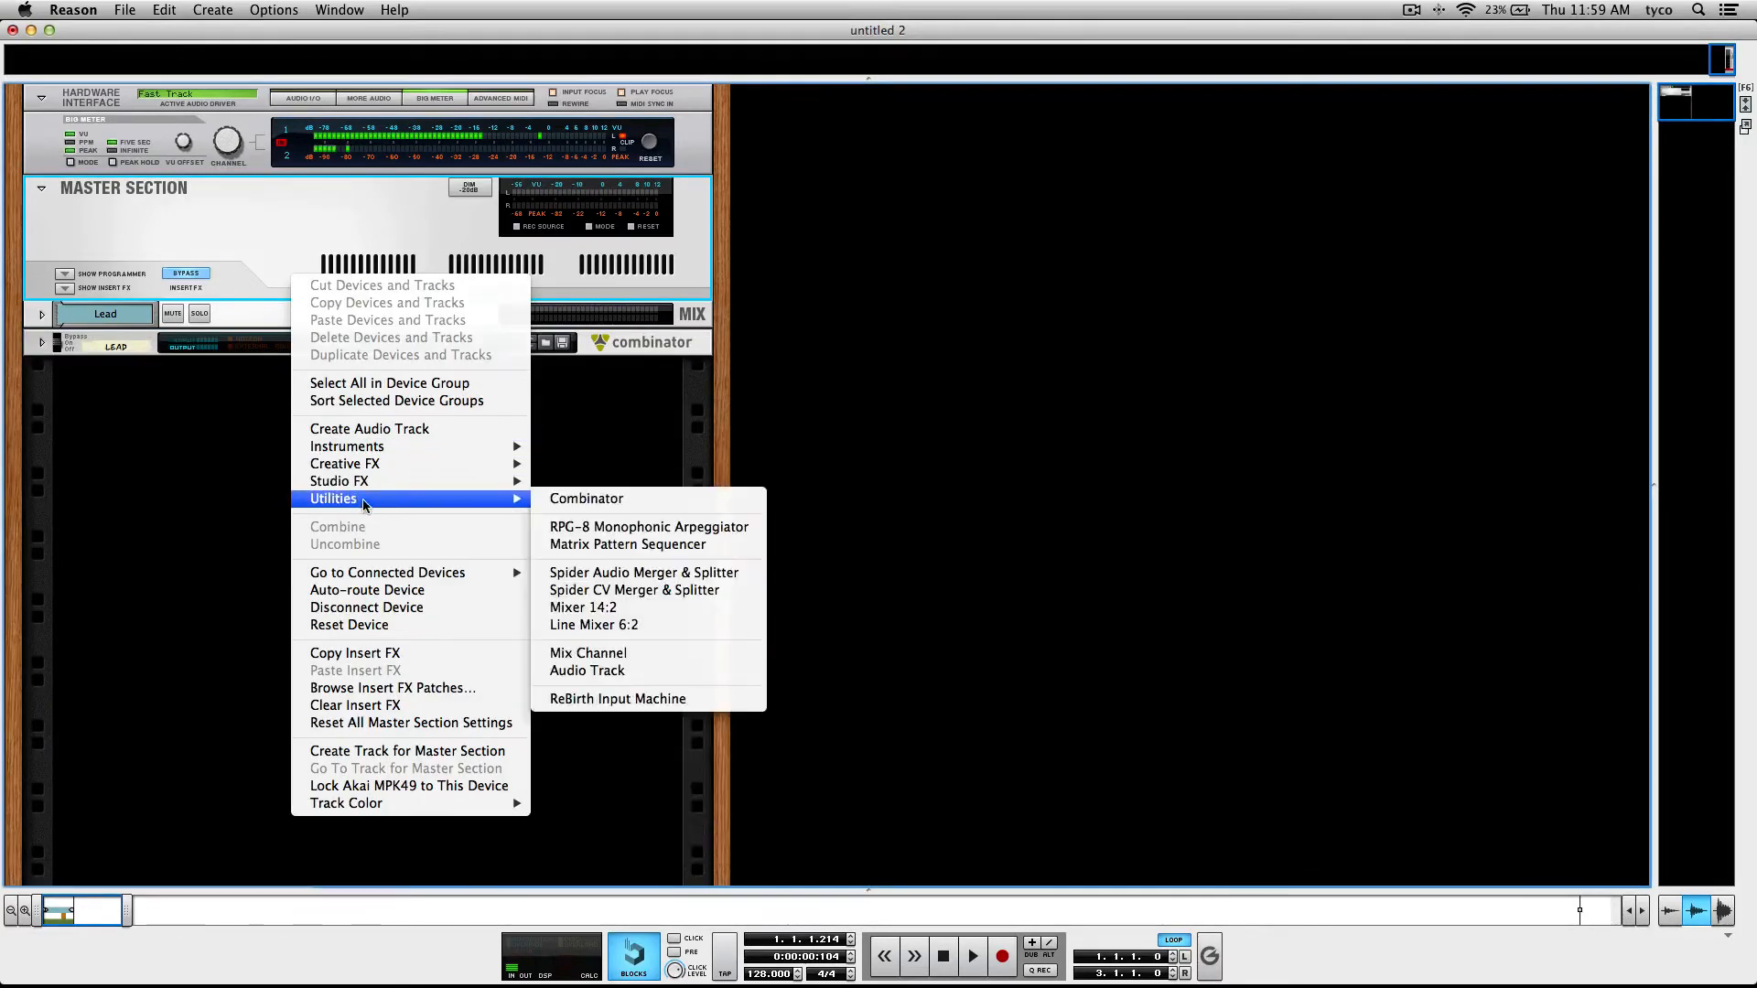
pyautogui.click(582, 499)
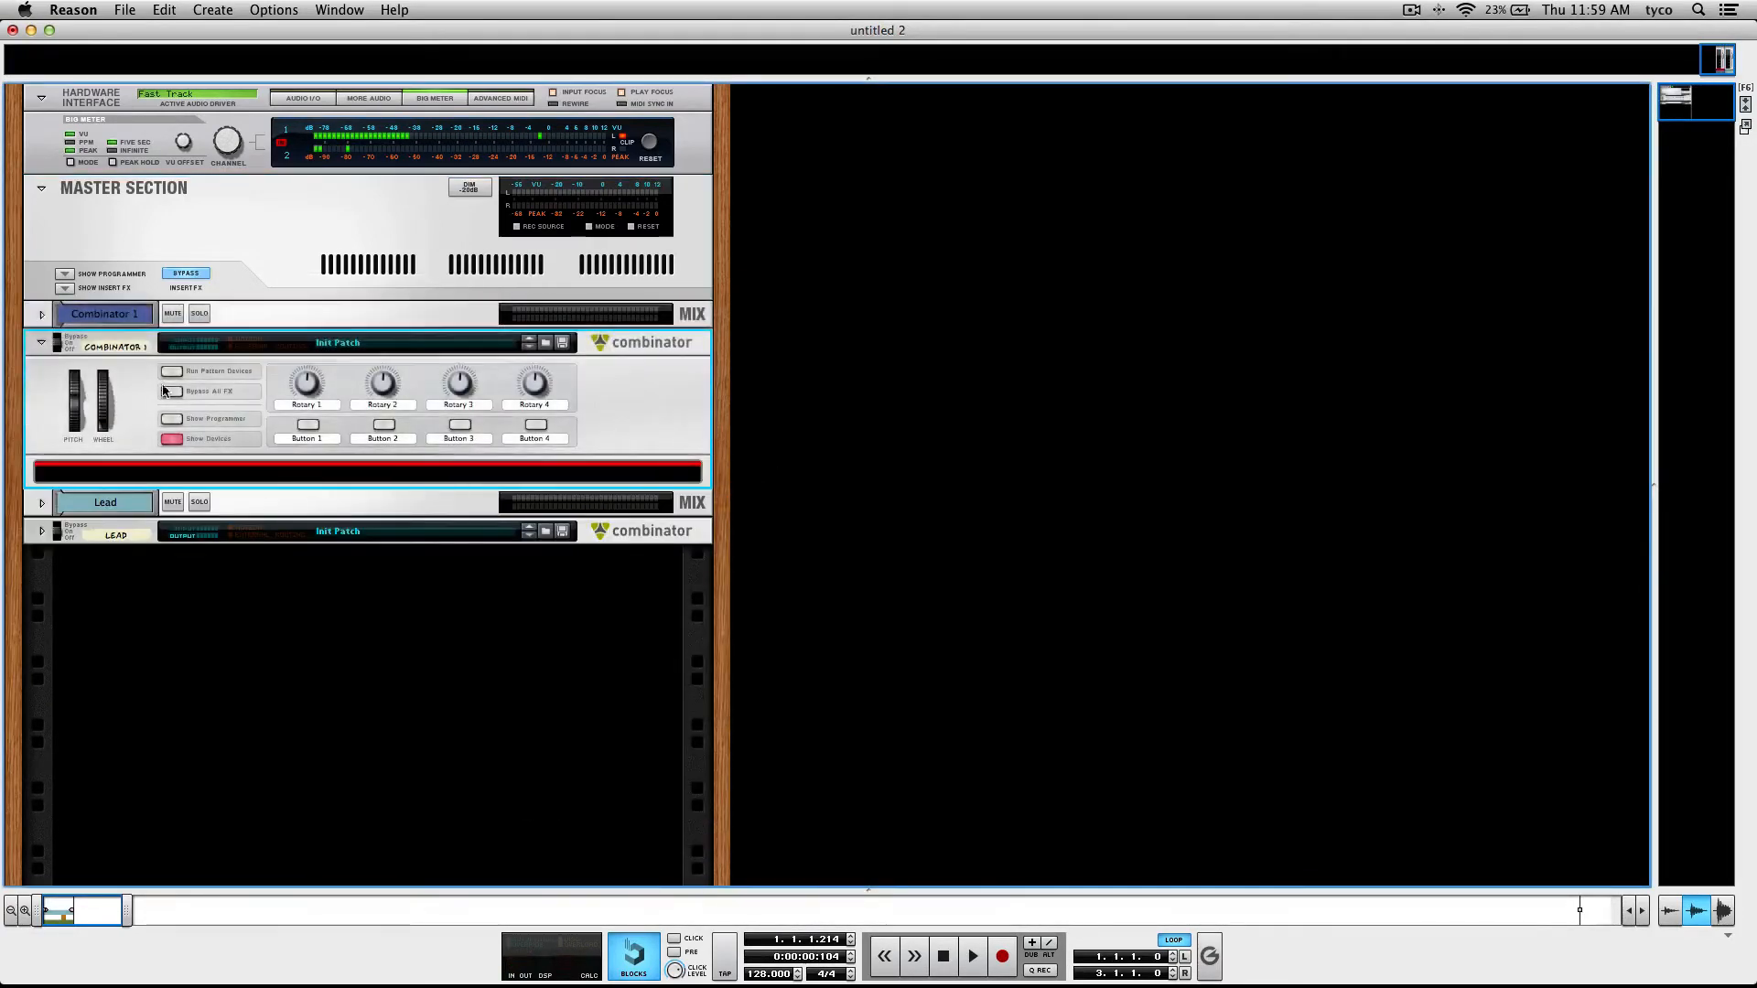
pyautogui.doubleClick(124, 348)
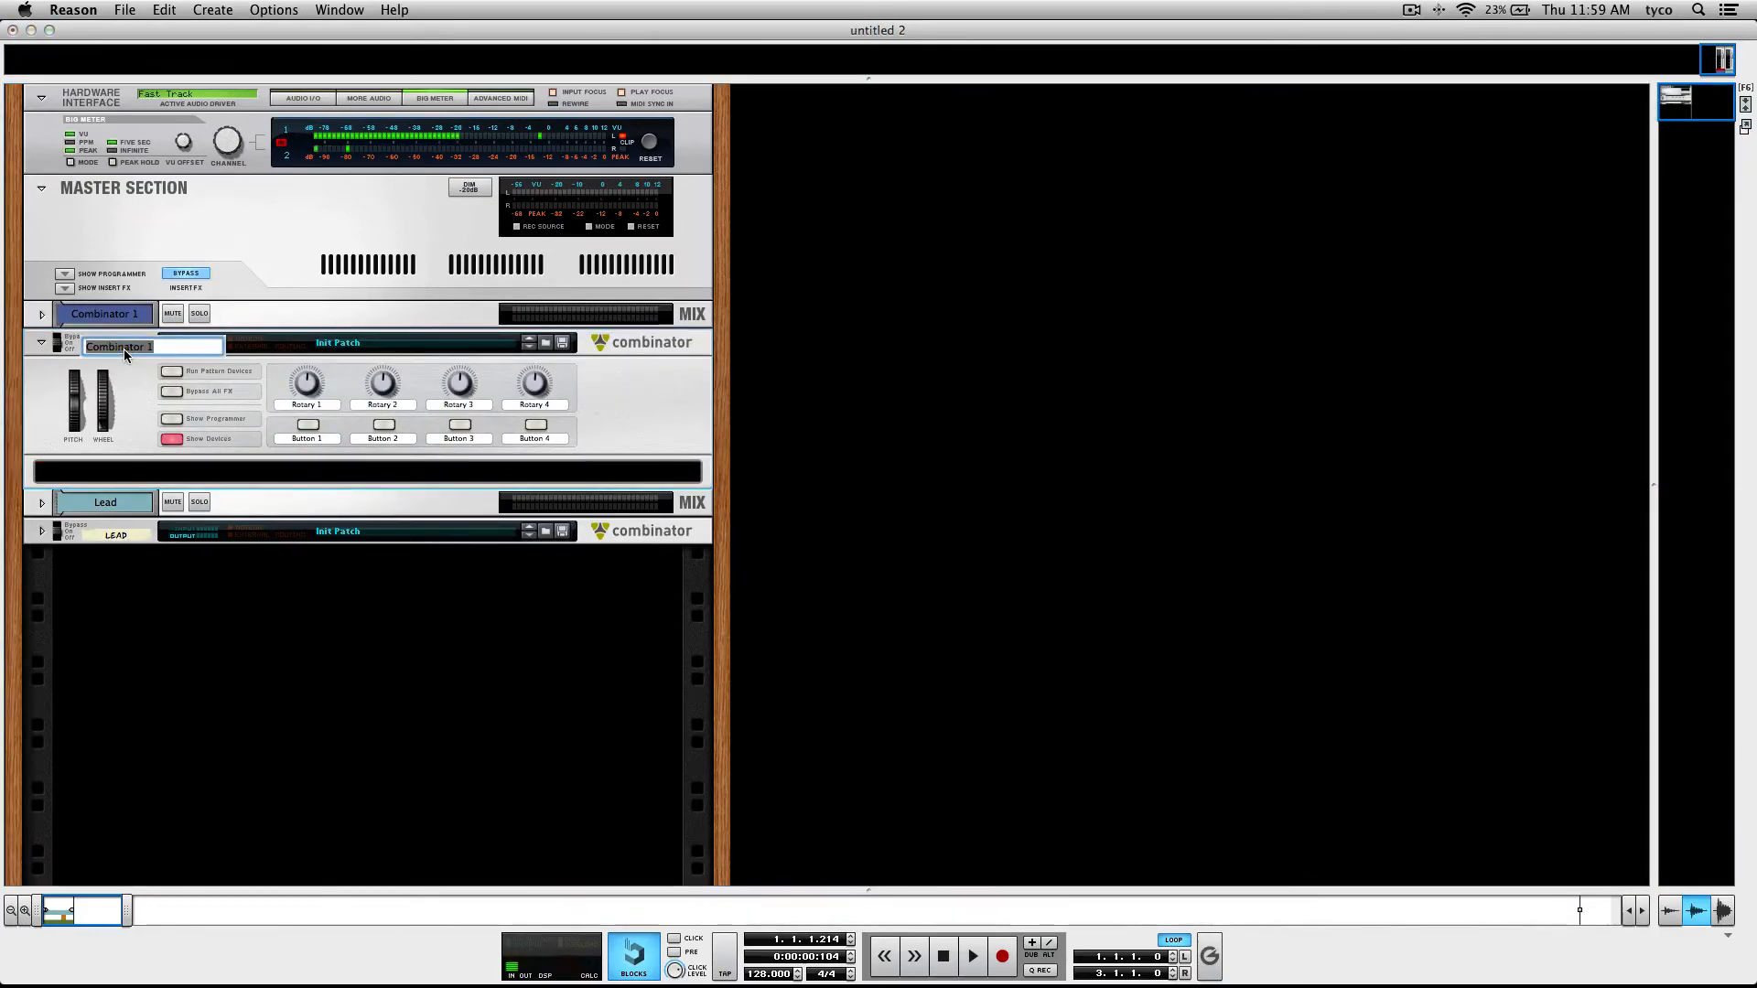
pyautogui.write('Bass')
pyautogui.press('Return')
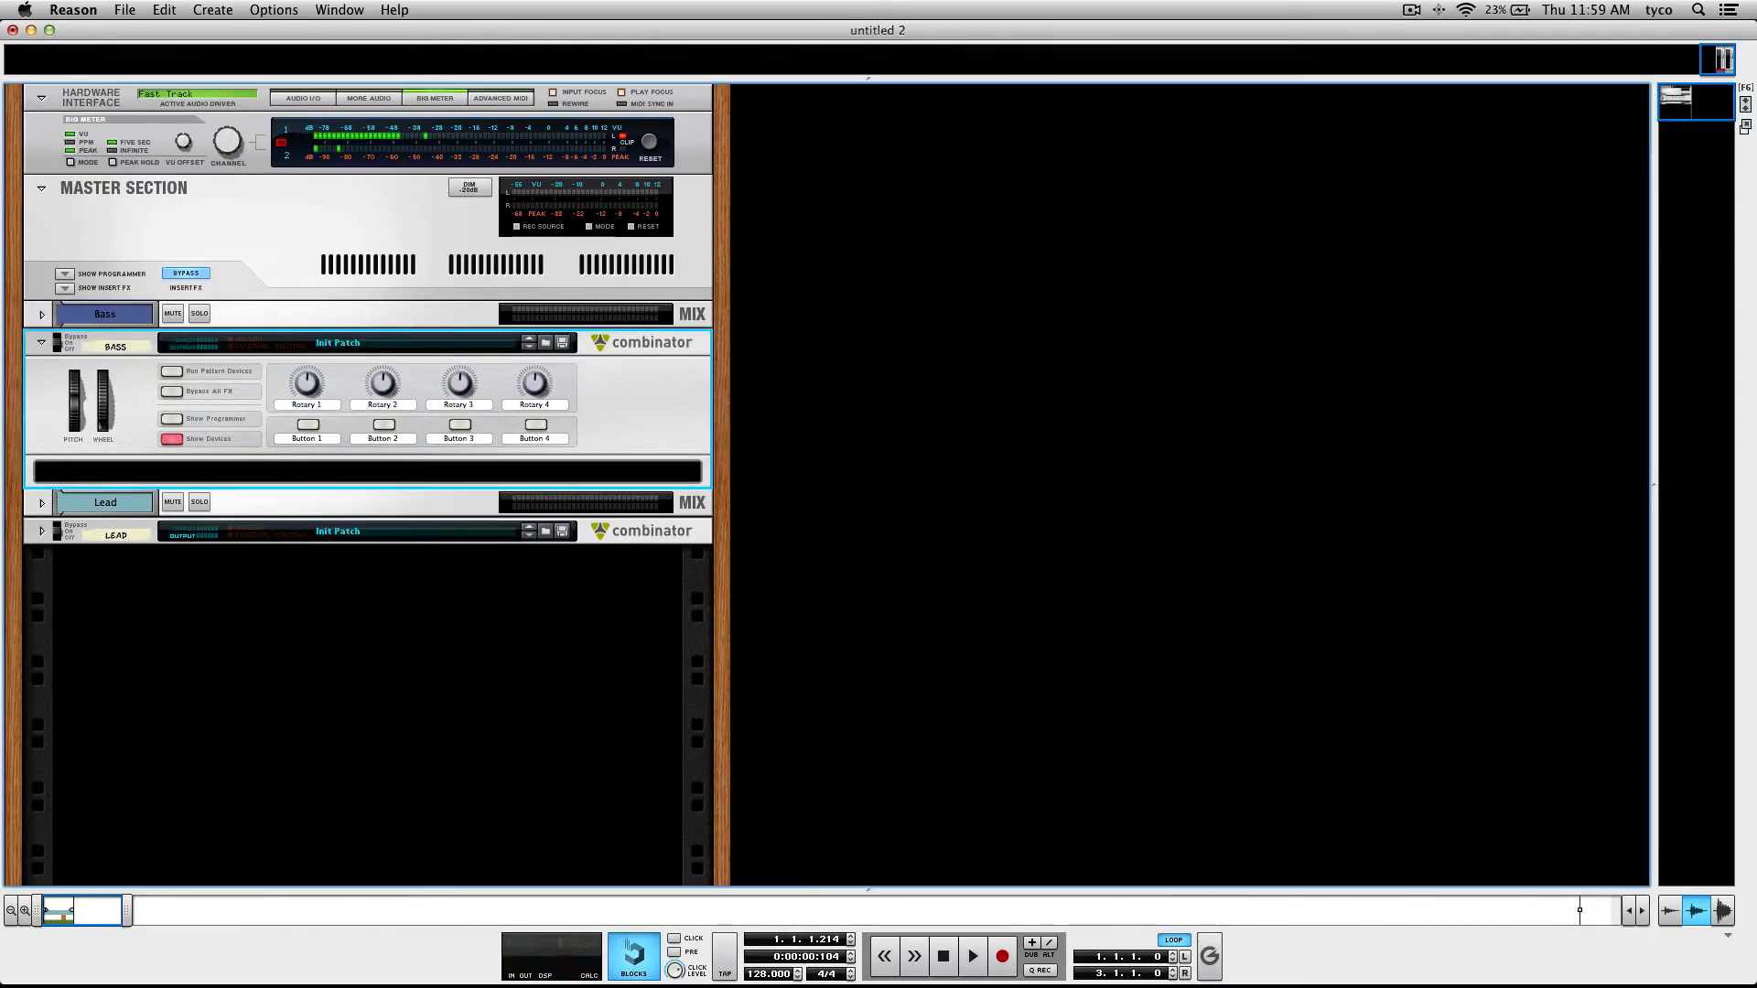
# Add an MClass Equalizer inside the Bass Combinator.
pyautogui.rightClick(234, 473)
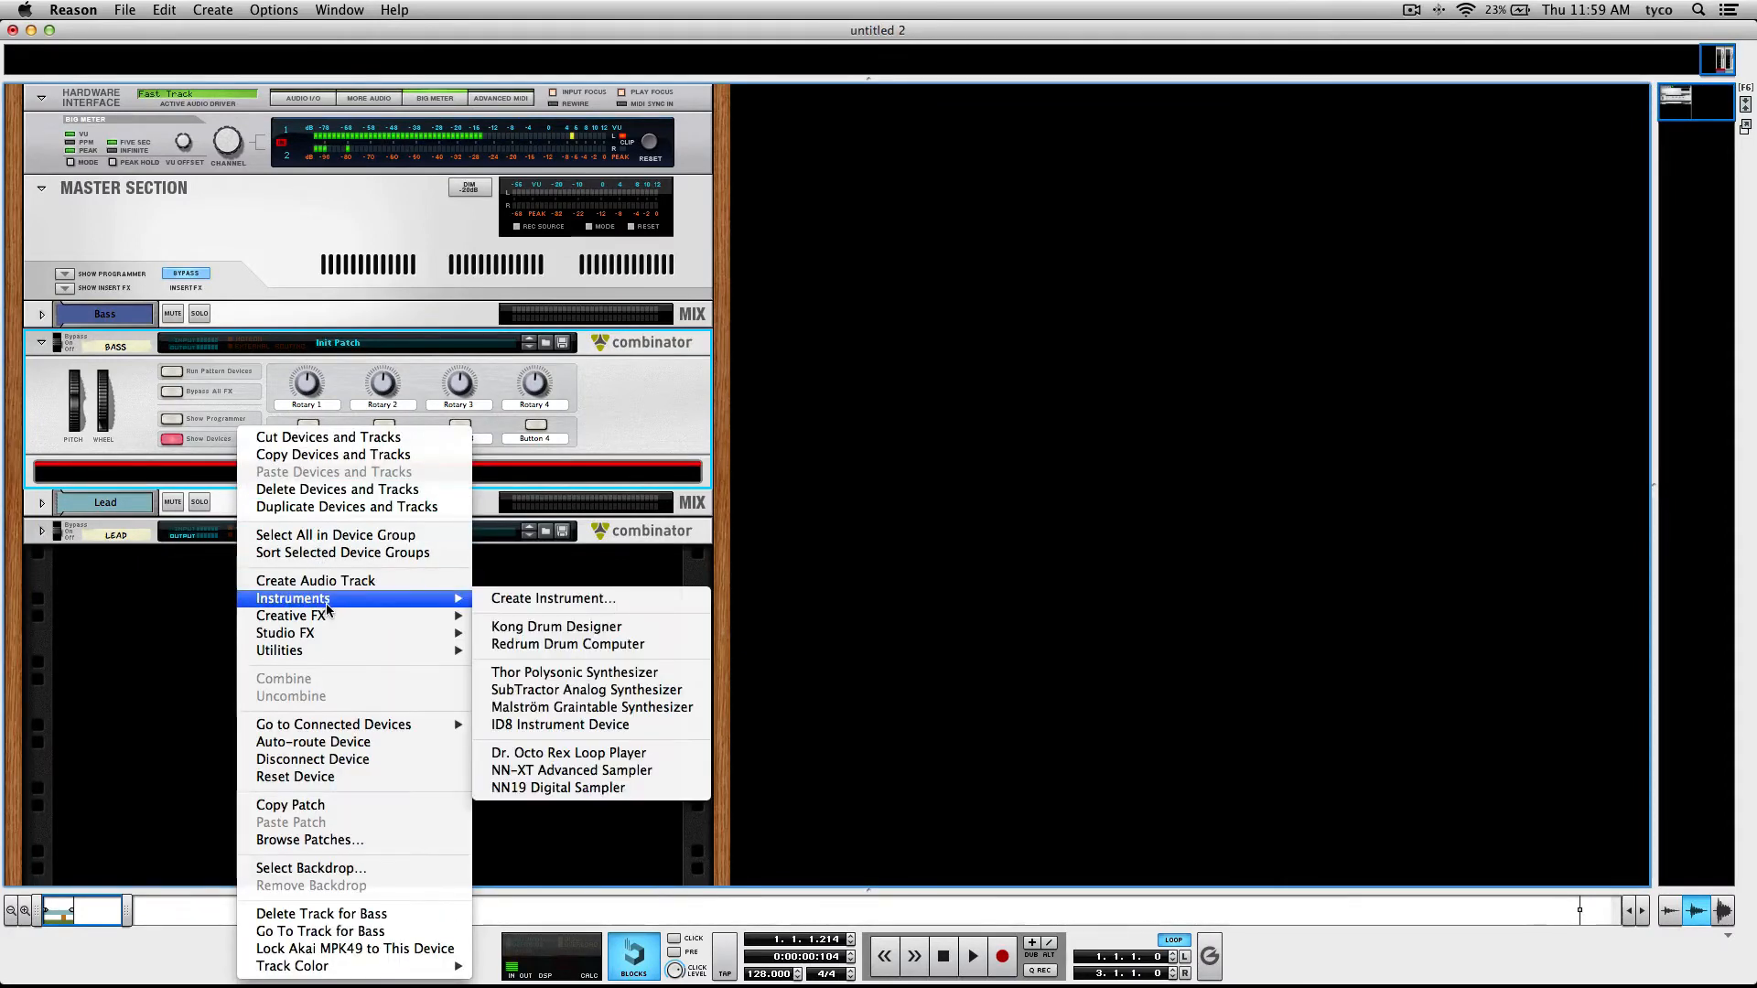
pyautogui.moveTo(326, 640)
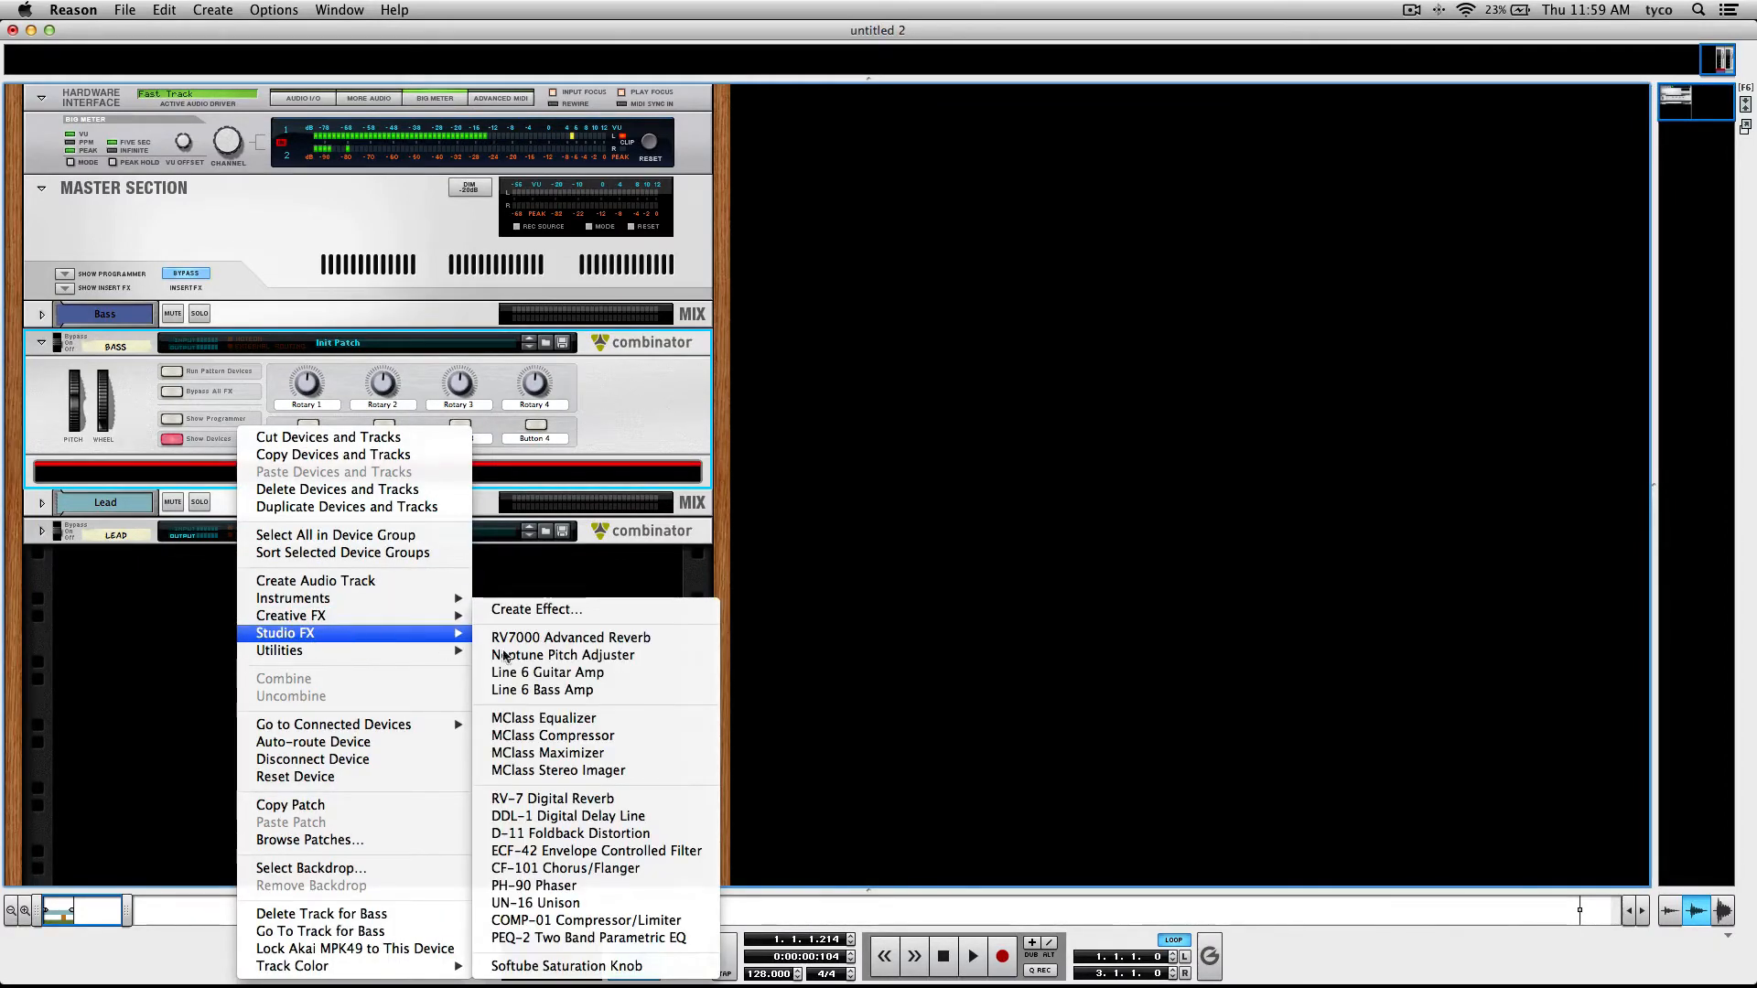
pyautogui.click(621, 720)
# Add two Scream 4 Distortion units below the equalizer in the Bass Combinator.
pyautogui.rightClick(410, 542)
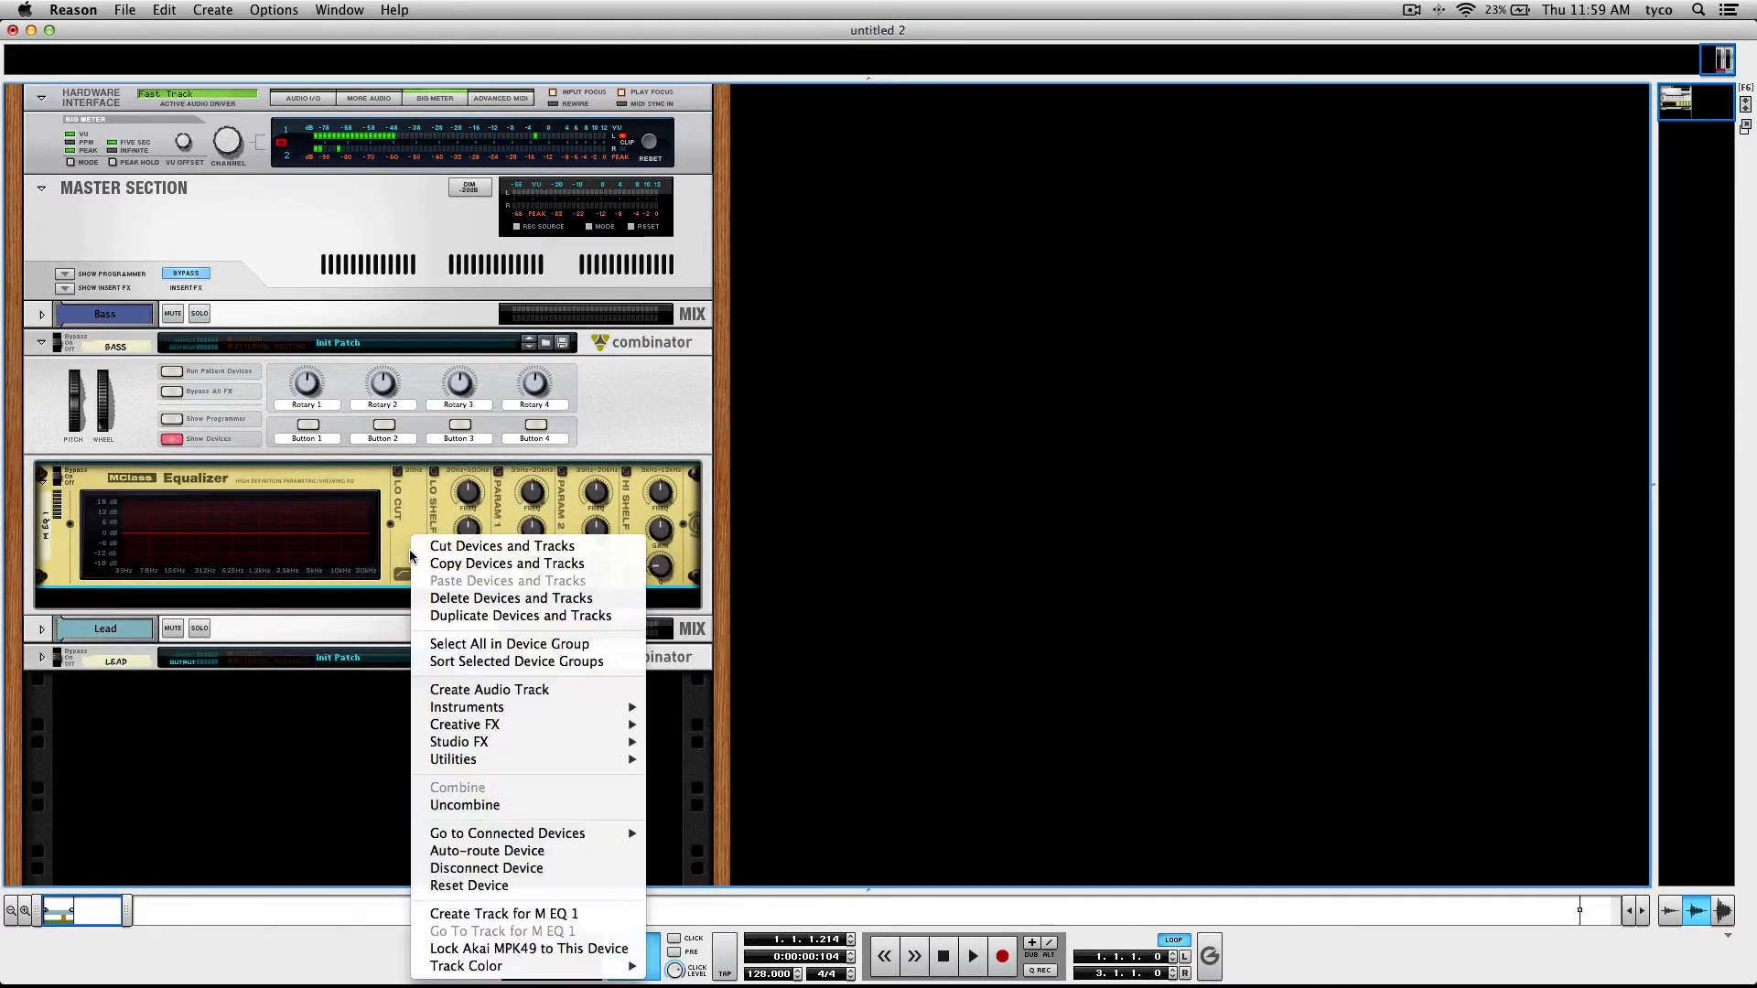
pyautogui.moveTo(595, 725)
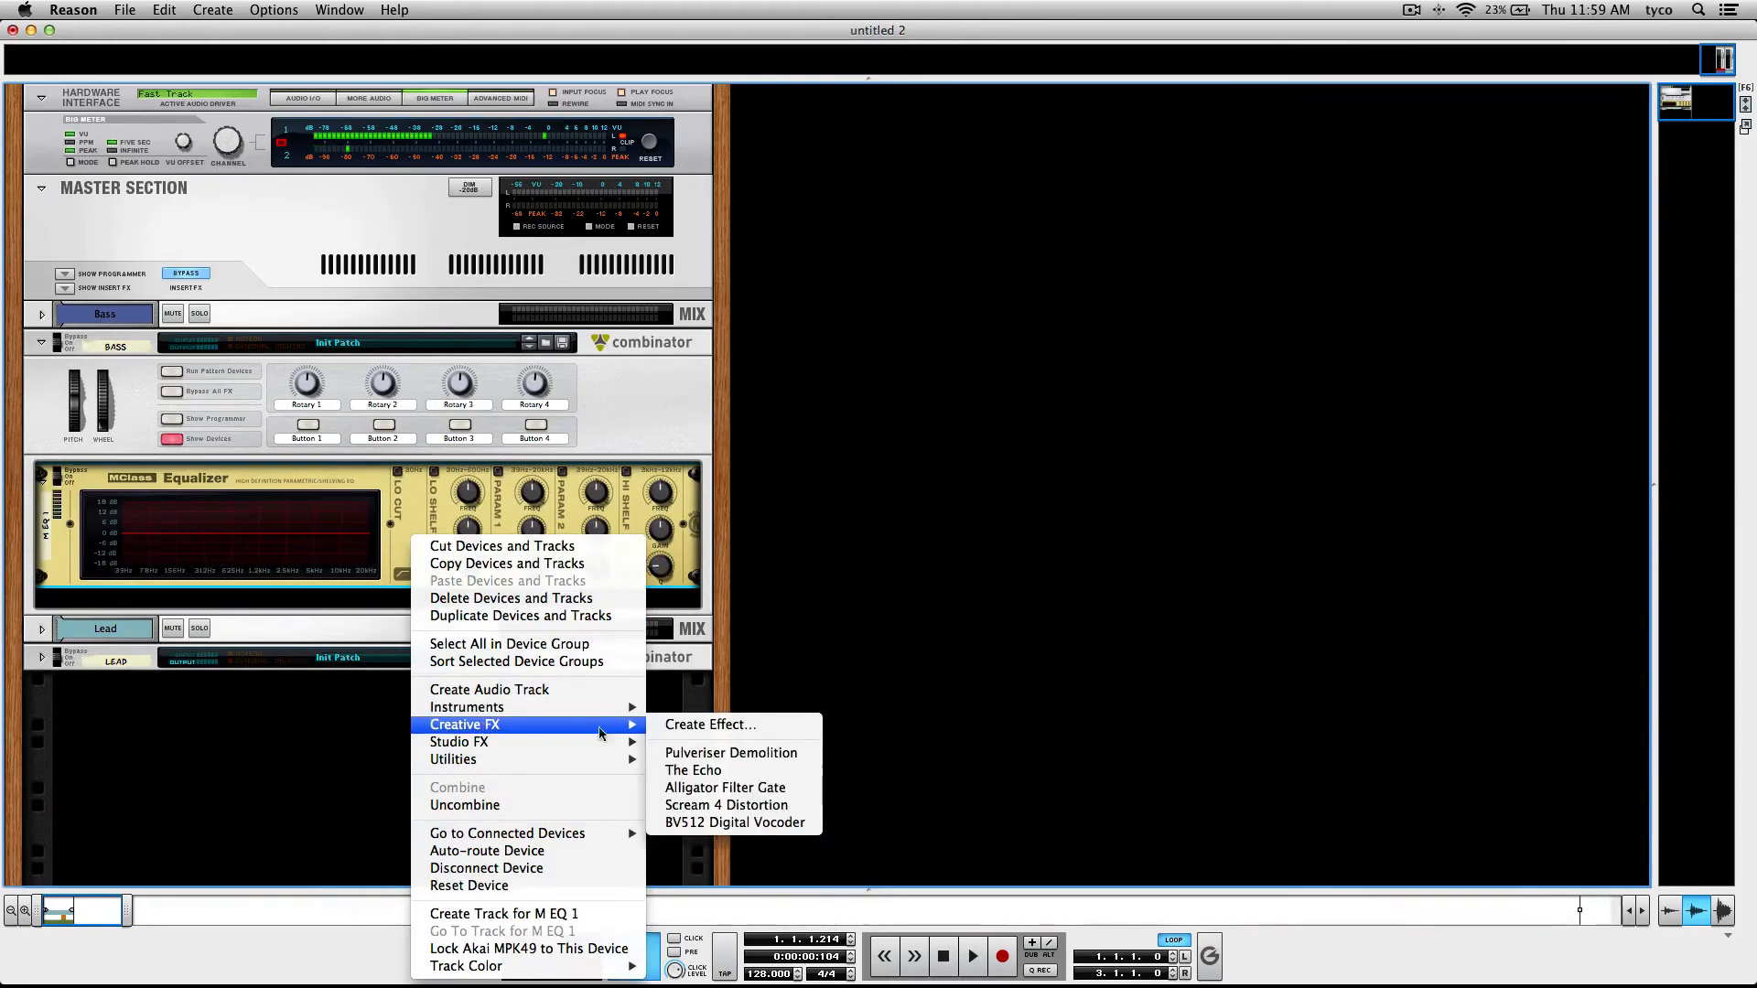
pyautogui.click(697, 804)
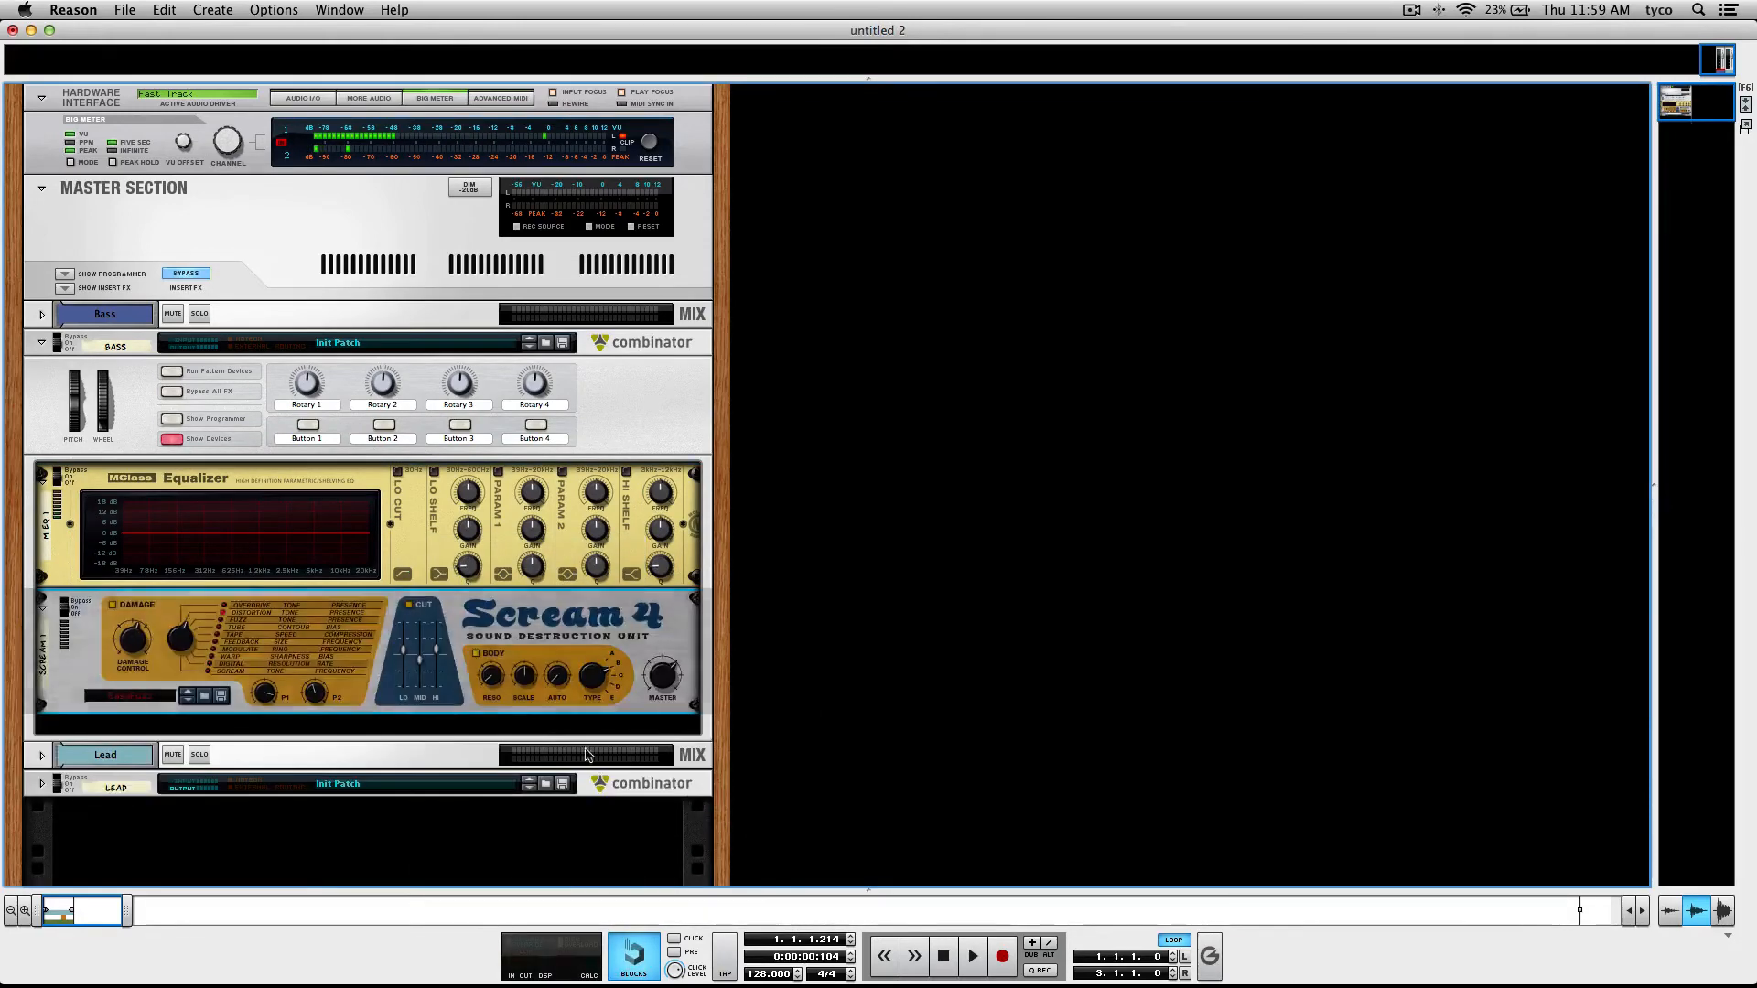
pyautogui.rightClick(472, 694)
pyautogui.moveTo(550, 655)
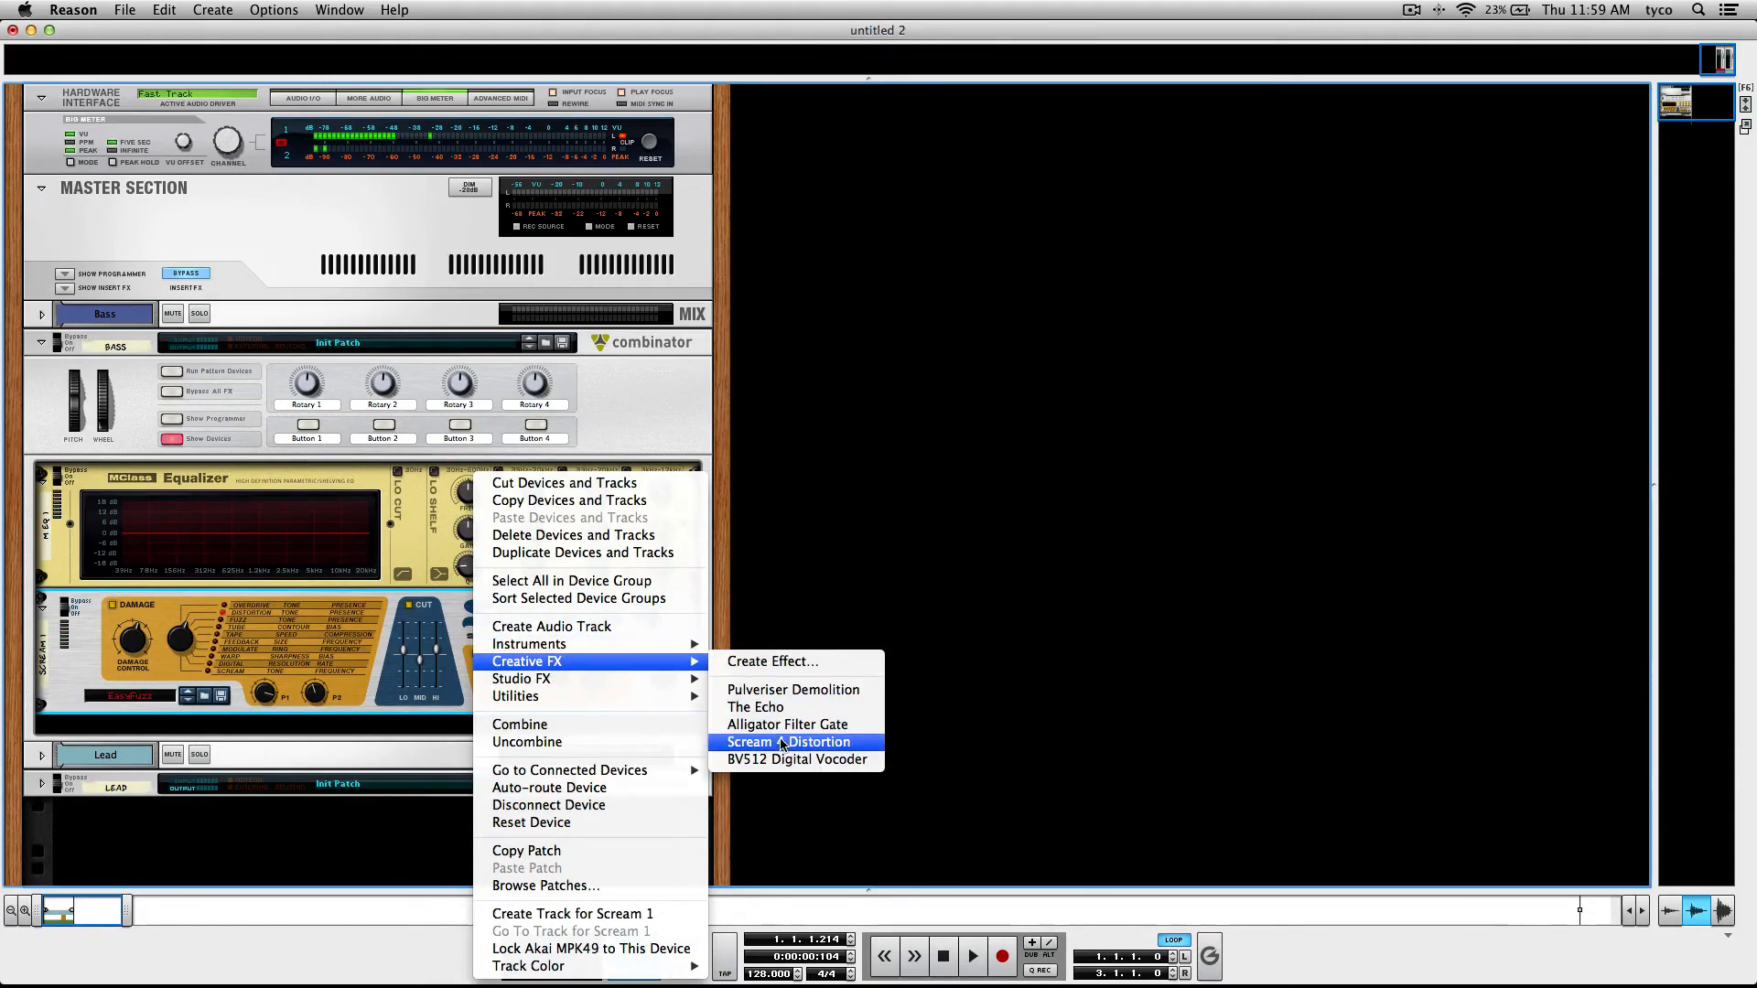
pyautogui.click(783, 743)
pyautogui.scroll(-3, 475, 805)
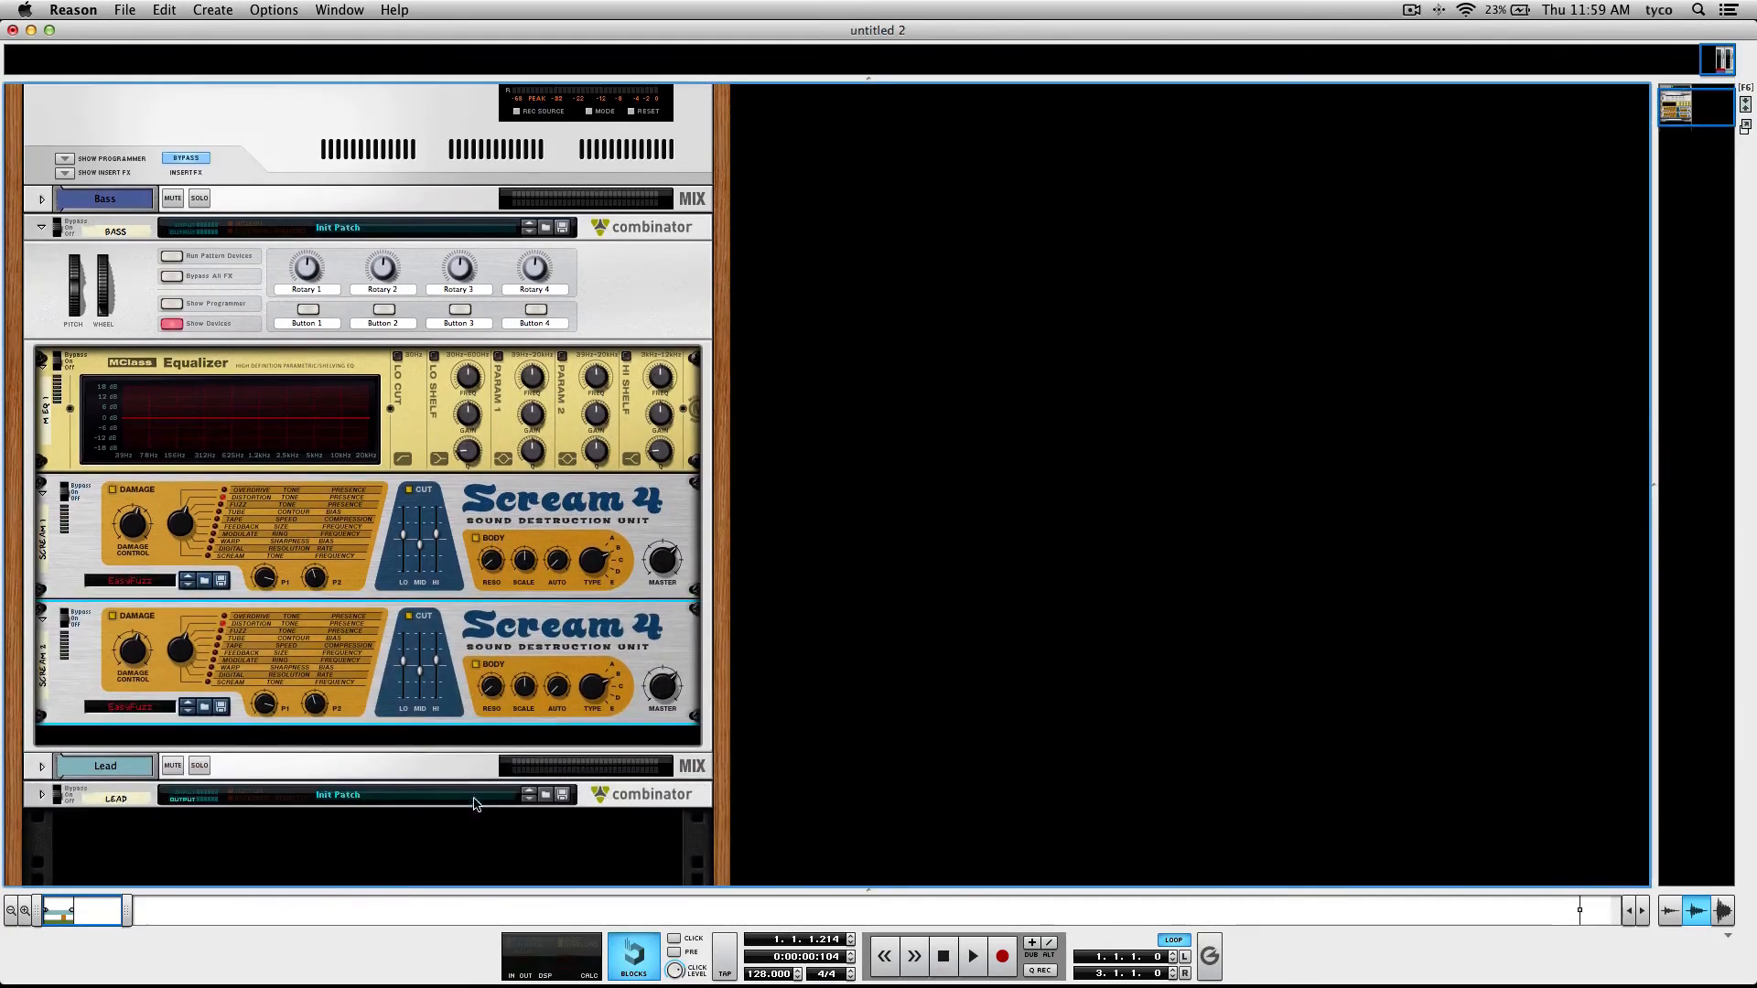
# Add a Thor Polysonic Synthesizer below the second Scream 4 and reset it to its initial patch.
pyautogui.rightClick(468, 726)
pyautogui.moveTo(668, 646)
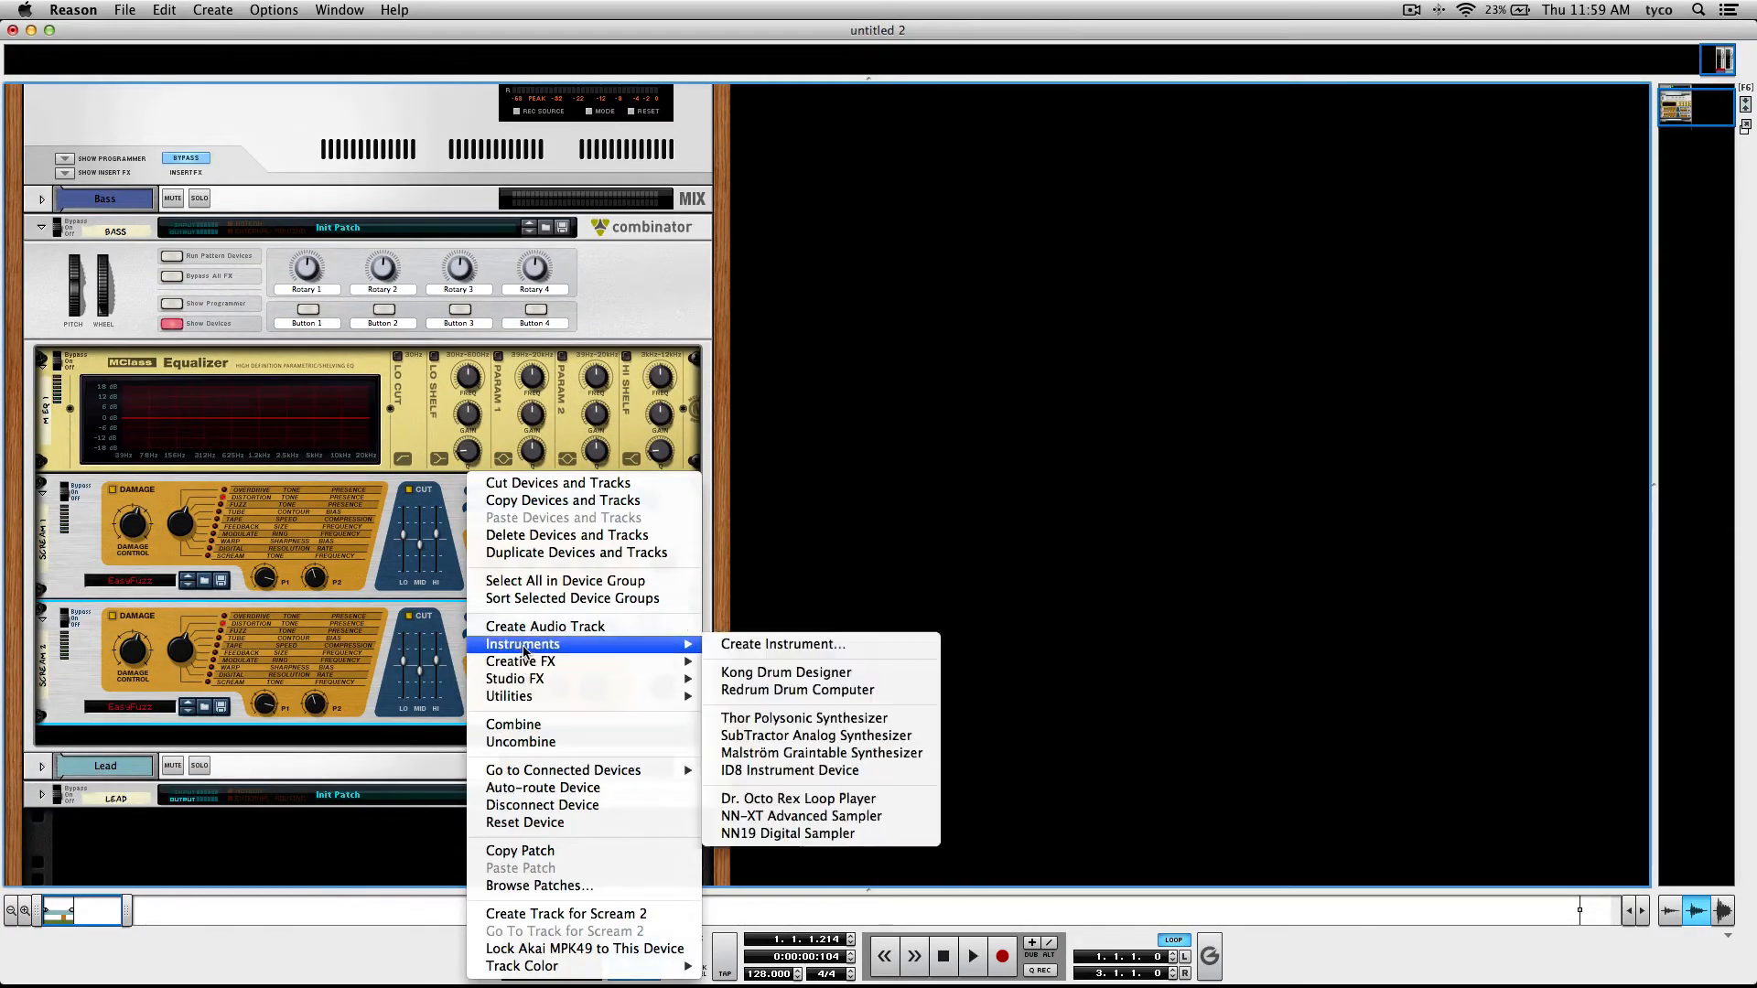
pyautogui.click(787, 718)
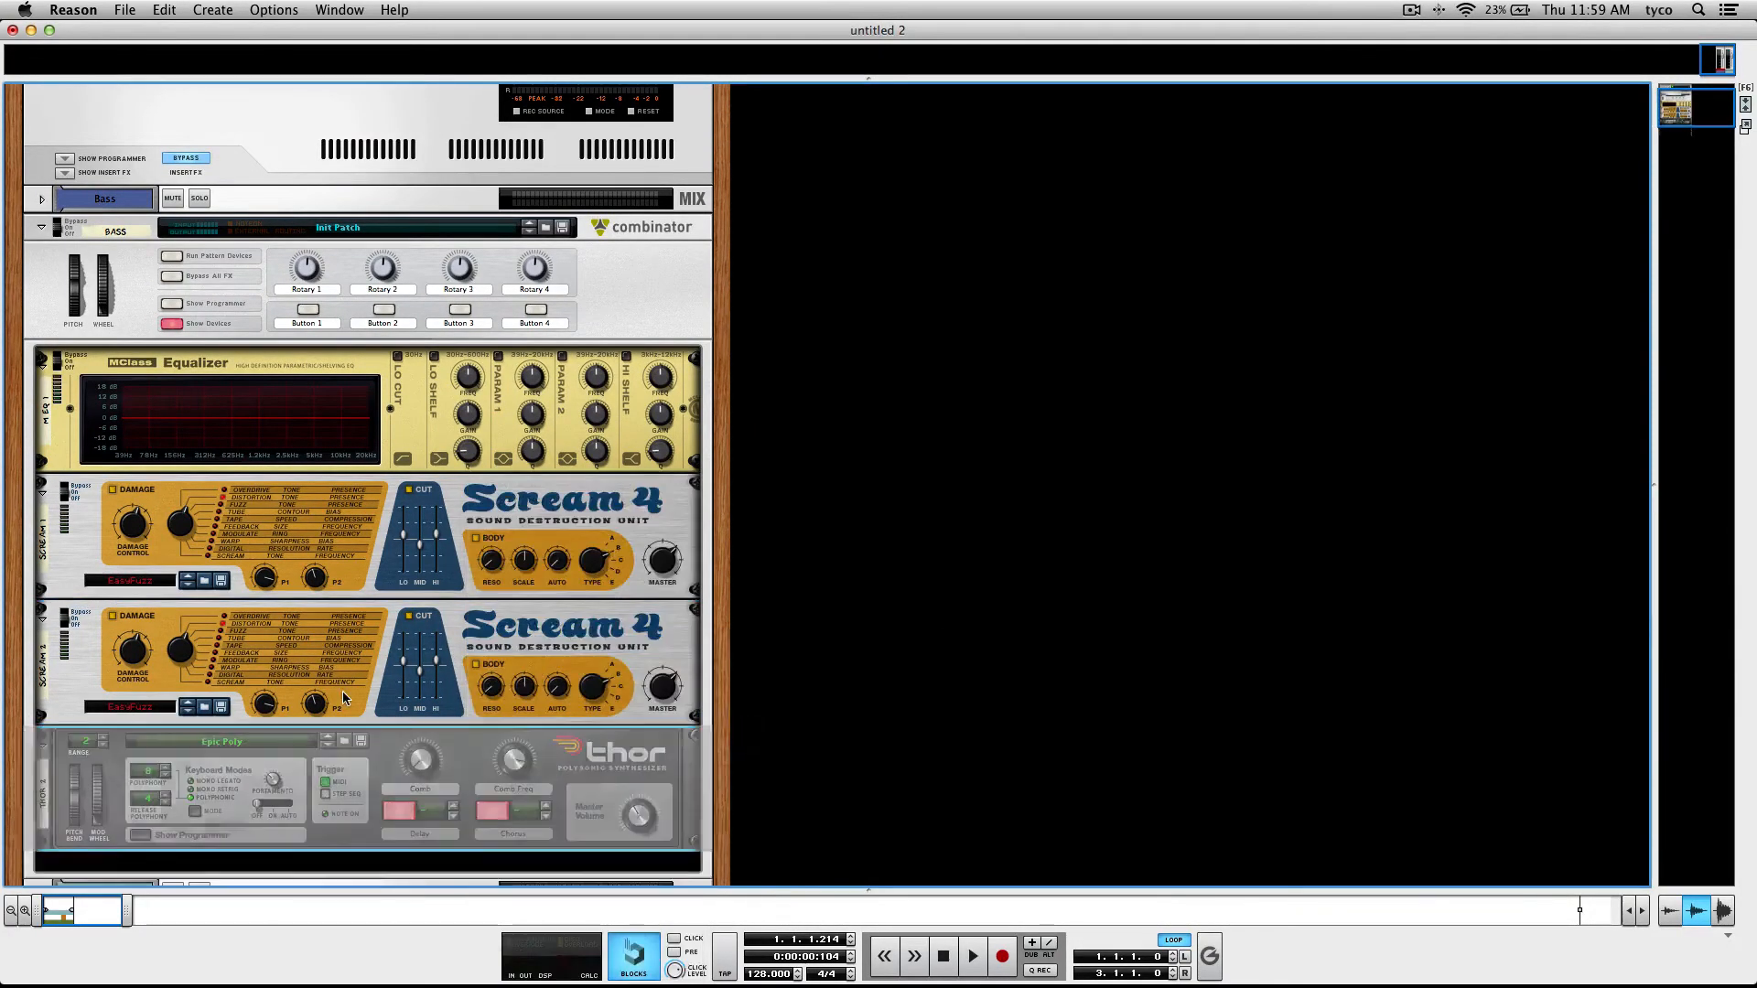
pyautogui.rightClick(384, 774)
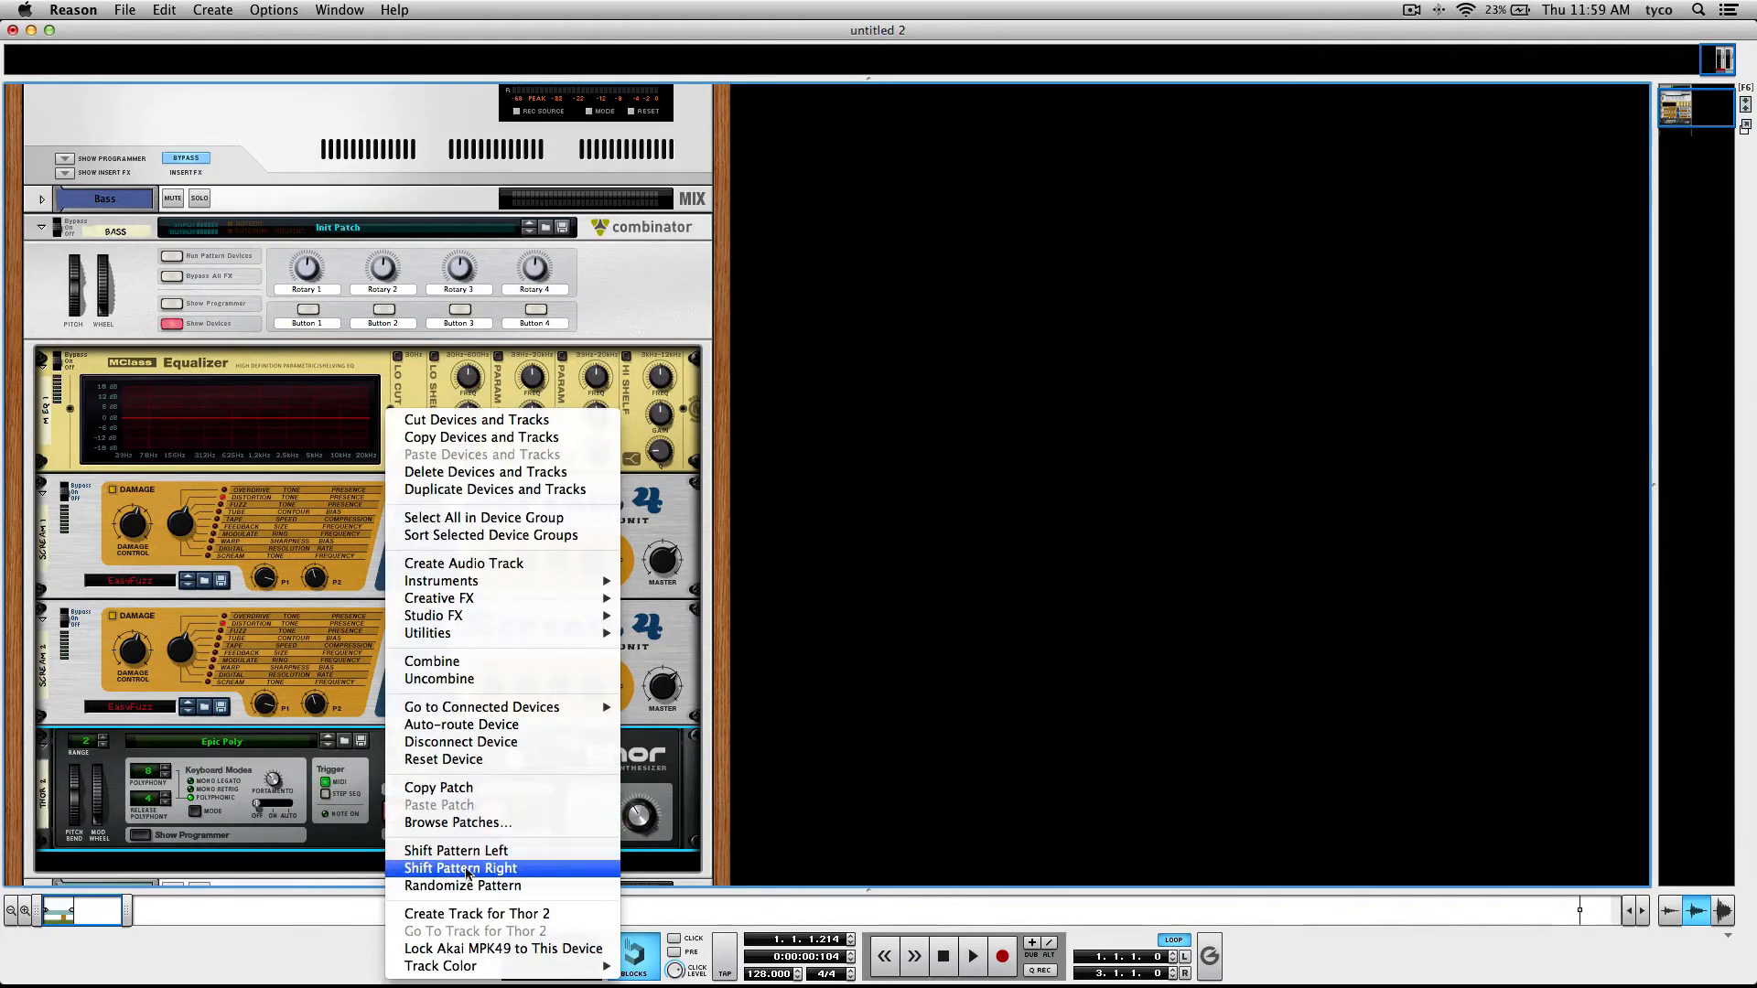
pyautogui.click(453, 760)
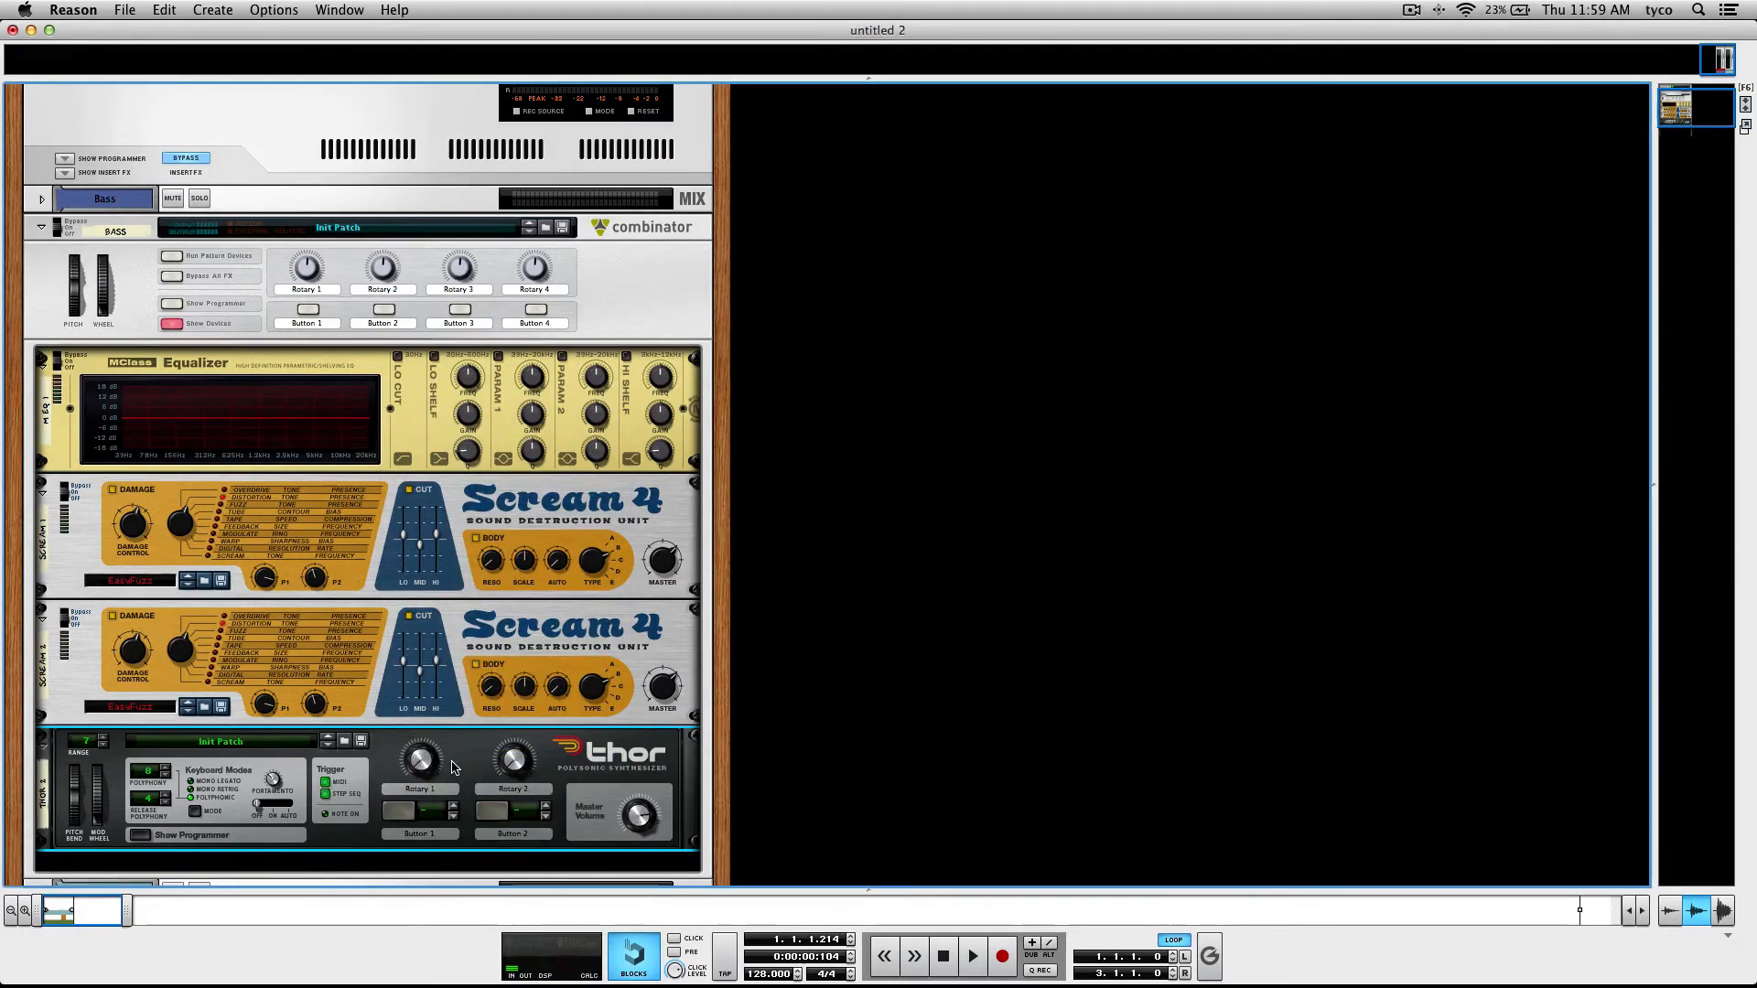
# Add a Spider Audio Merger & Splitter between the second Scream 4 and Thor, and show the rear of the rack.
pyautogui.scroll(-3, 367, 758)
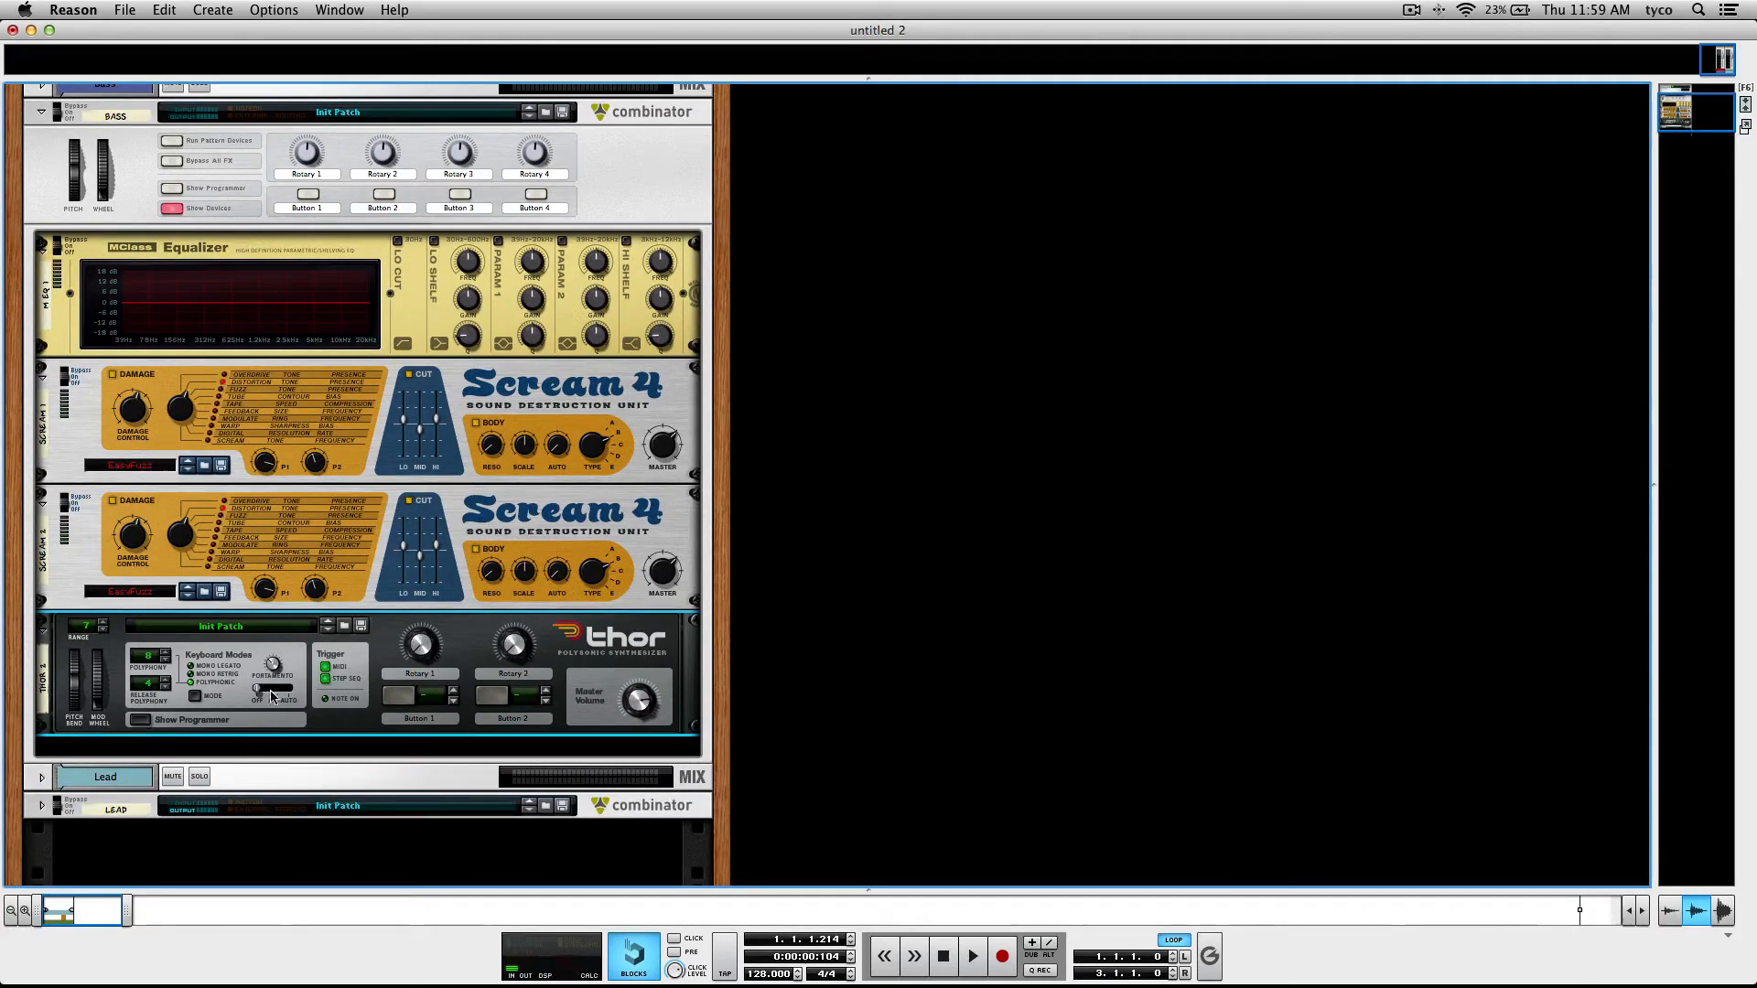
pyautogui.rightClick(456, 599)
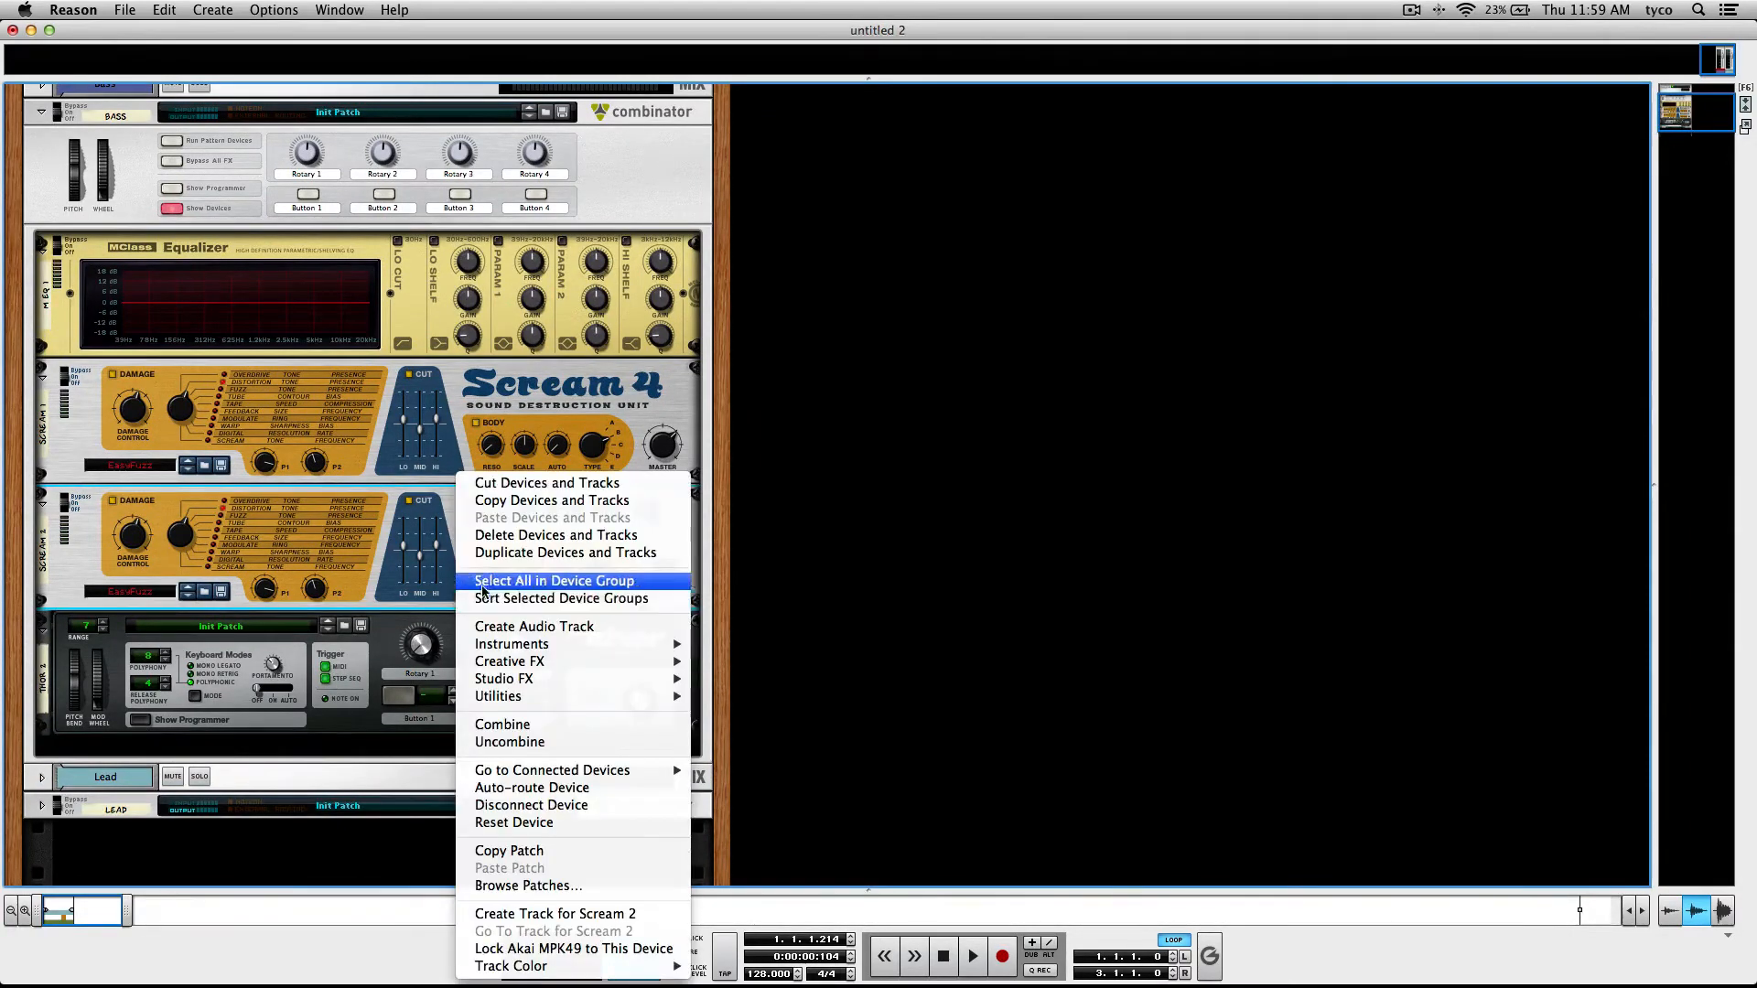
pyautogui.moveTo(514, 681)
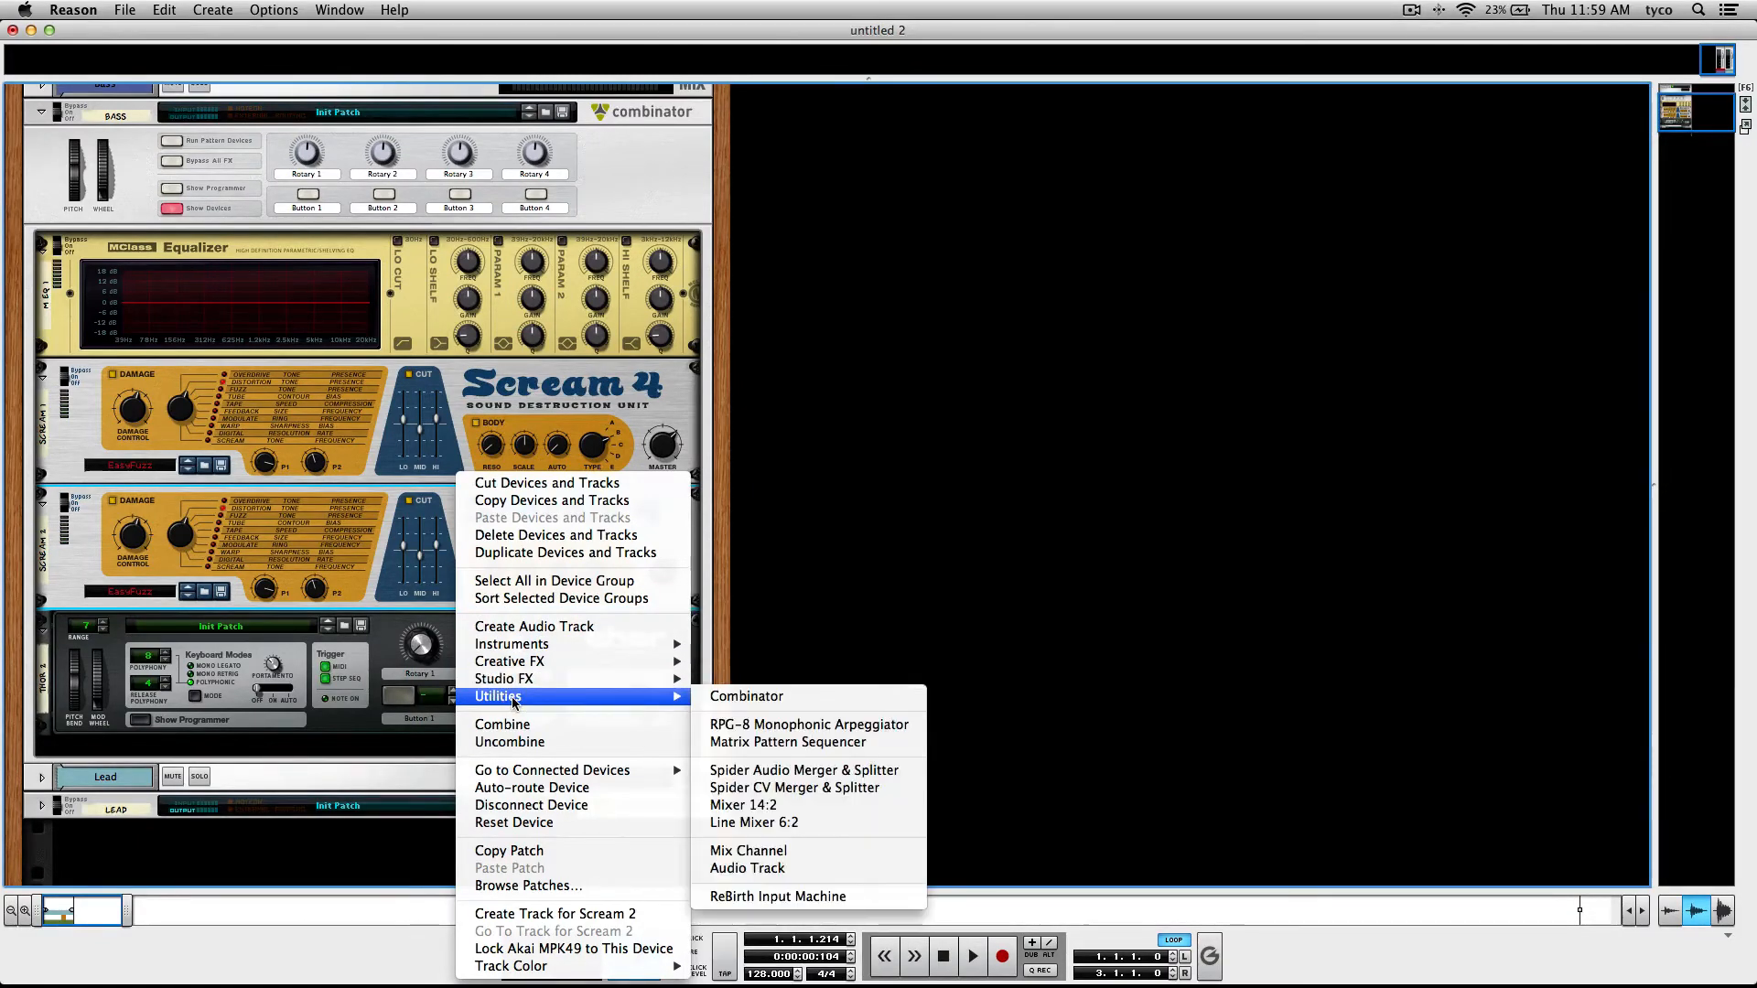
pyautogui.click(859, 773)
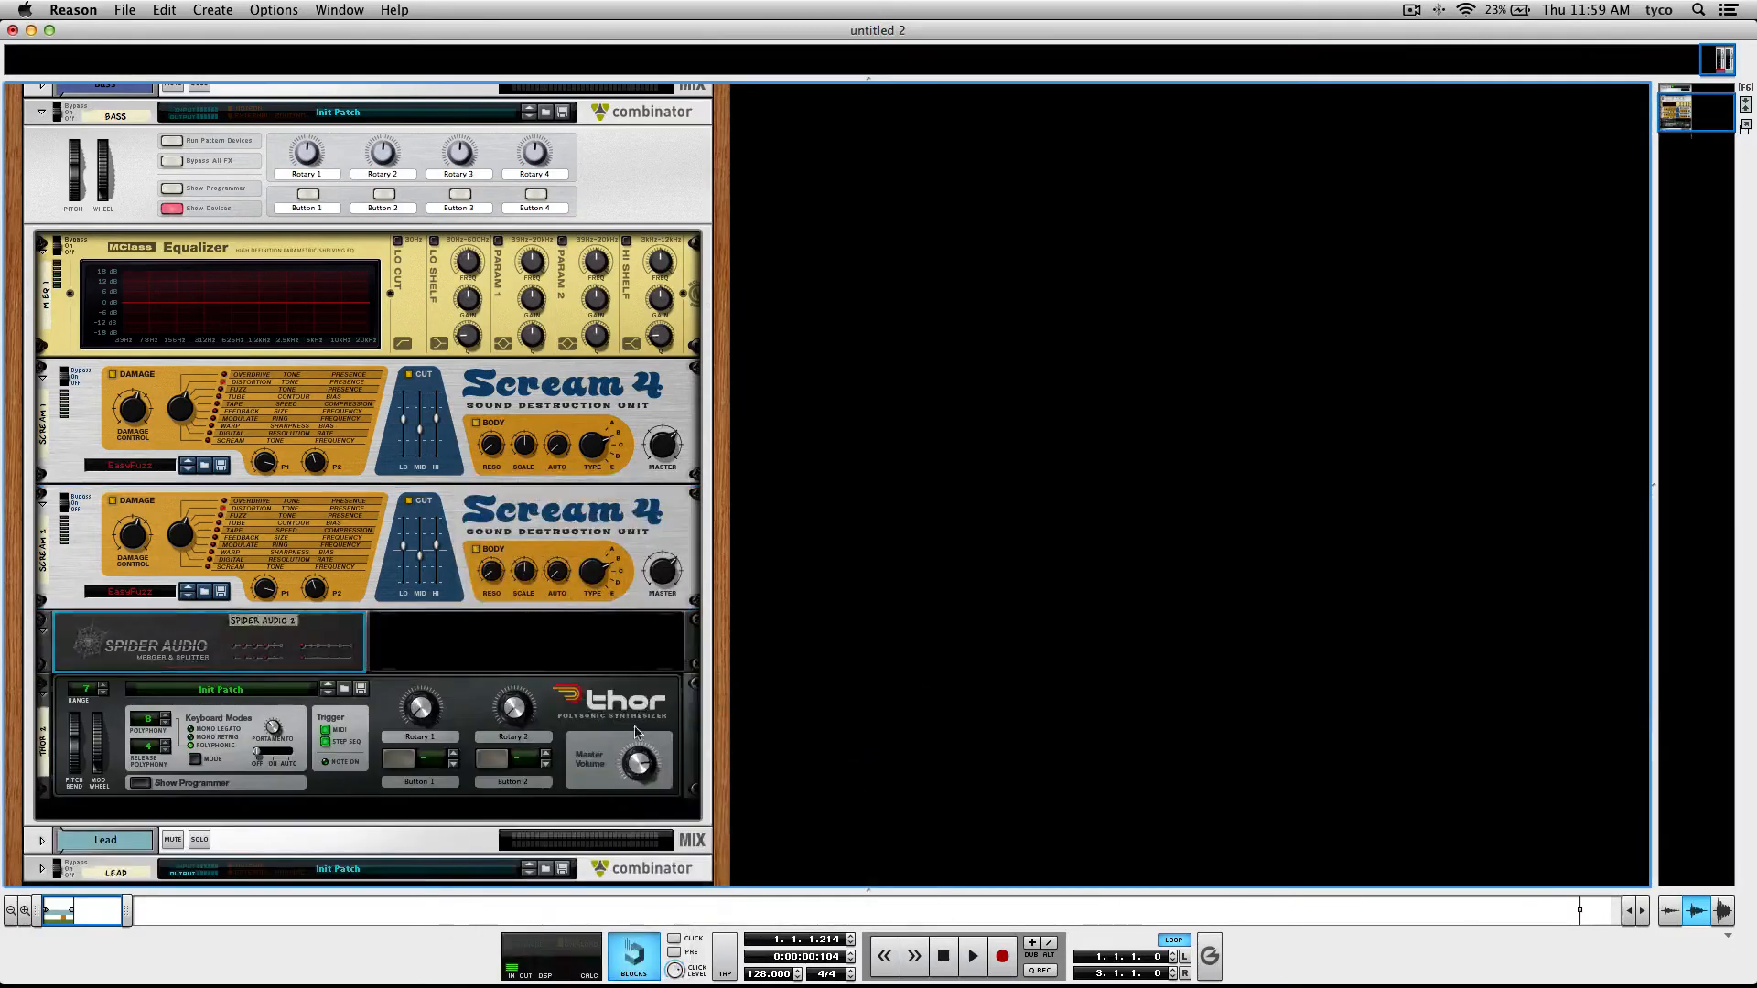
pyautogui.press('Tab')
pyautogui.scroll(-3, 378, 680)
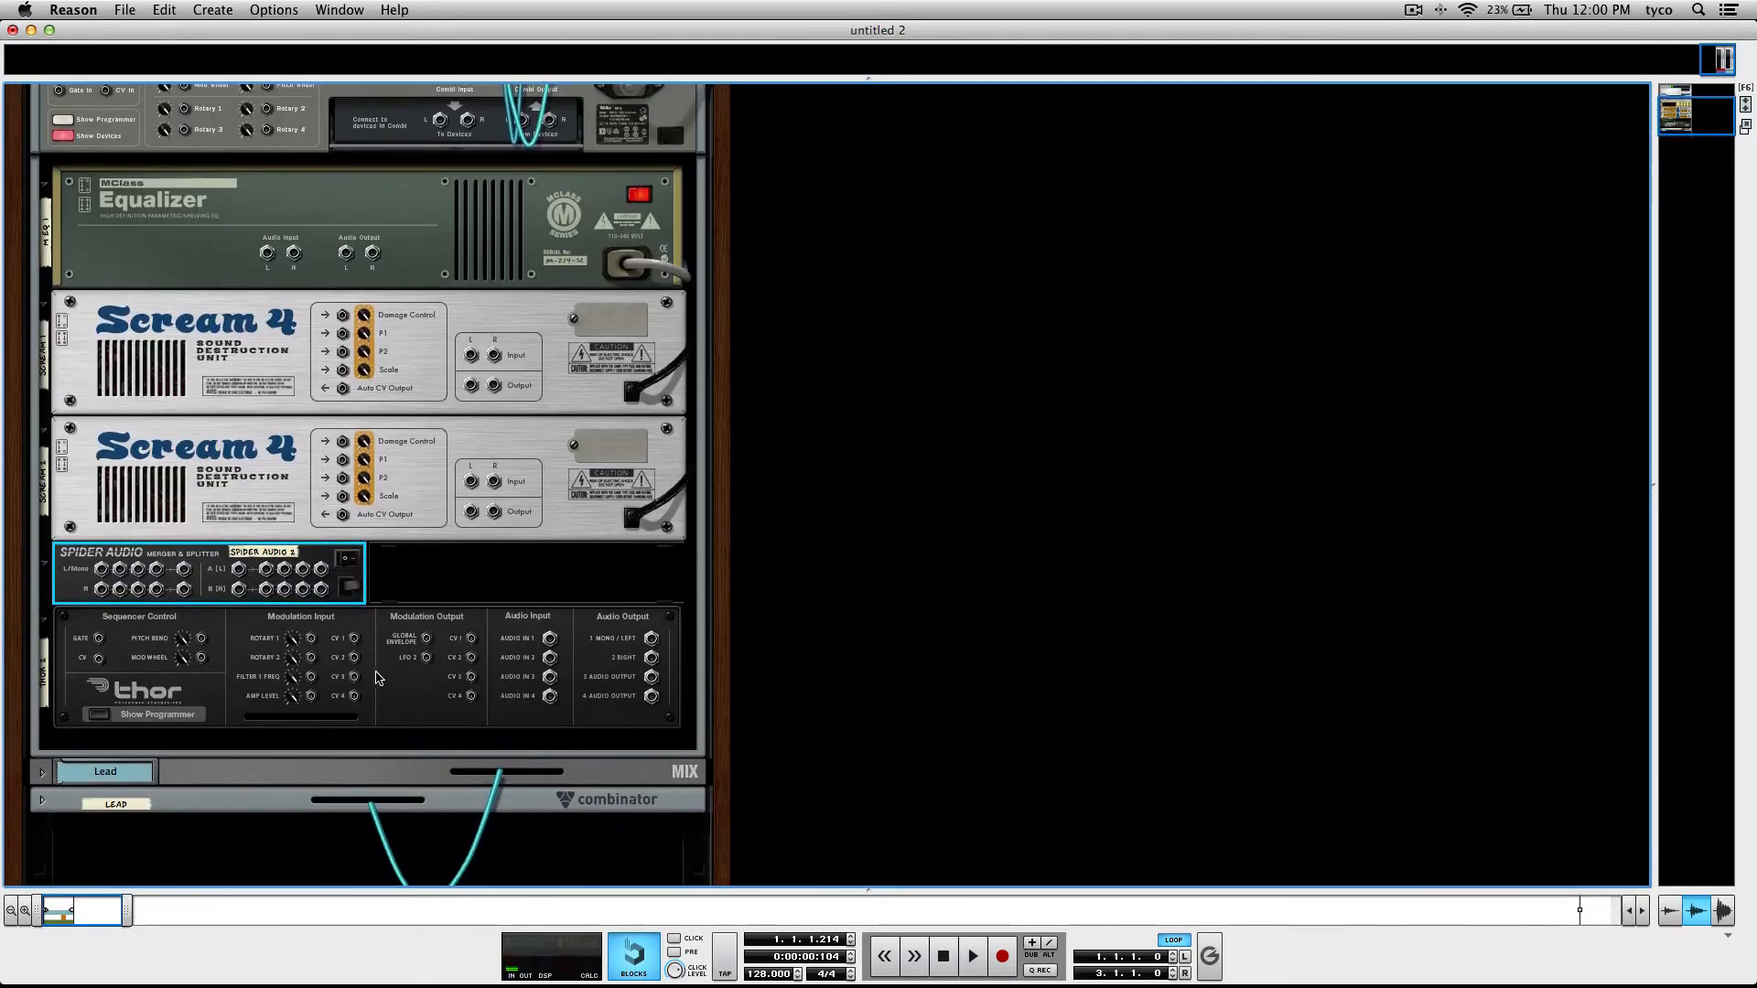
# Route Thor's stereo output into the Spider Audio splitter and feed its split outputs to the inputs of both Scream 4 units.
pyautogui.moveTo(651, 638); pyautogui.dragTo(470, 480)
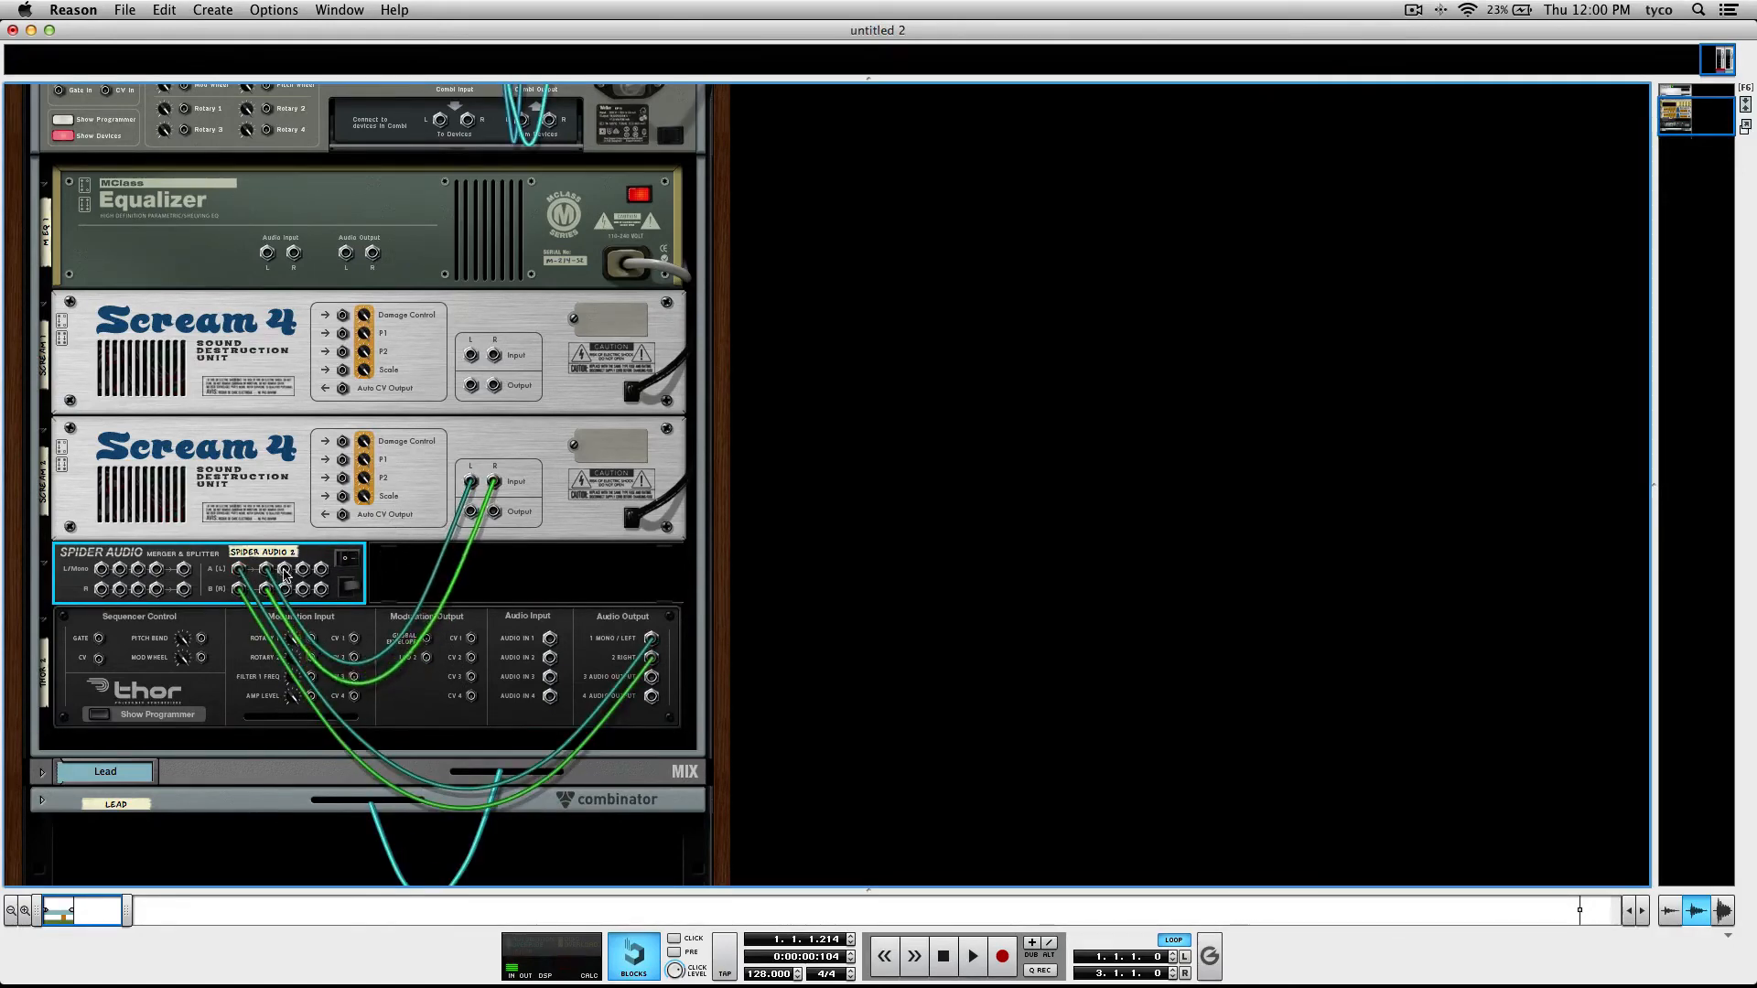
pyautogui.moveTo(285, 569); pyautogui.dragTo(470, 356)
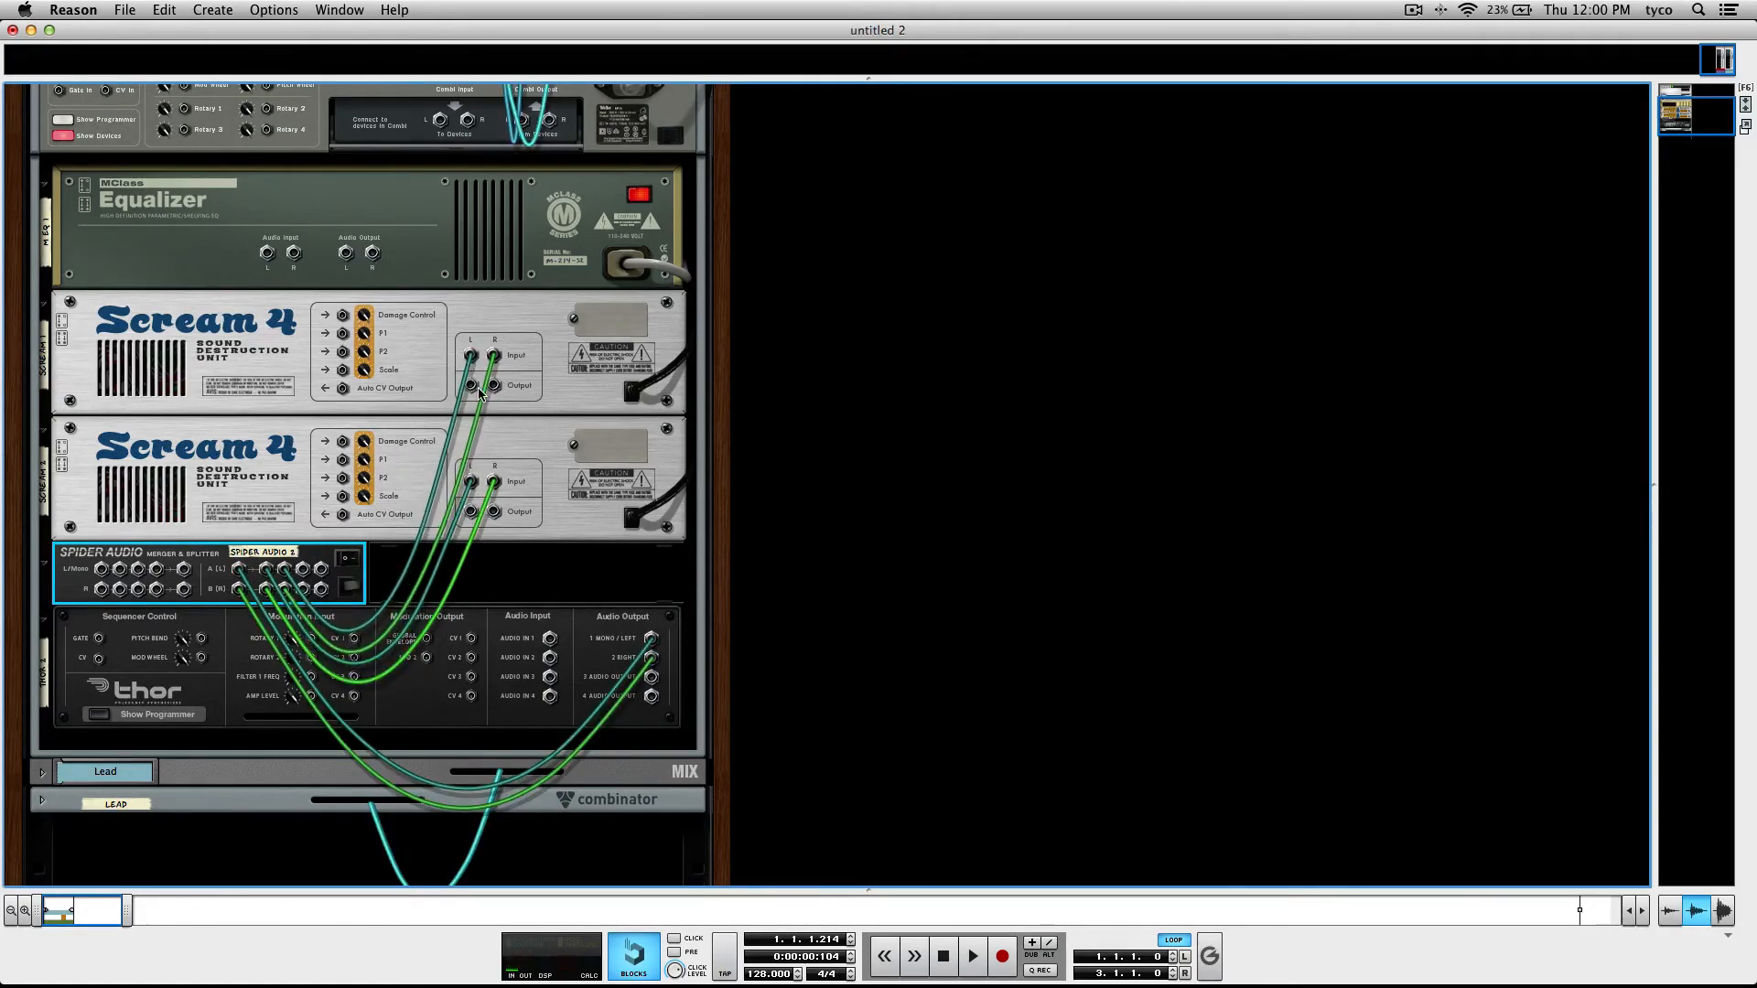
# Add a Line Mixer 6:2 inside the Bass Combinator and place it above the MClass Equalizer.
pyautogui.scroll(3, 472, 389)
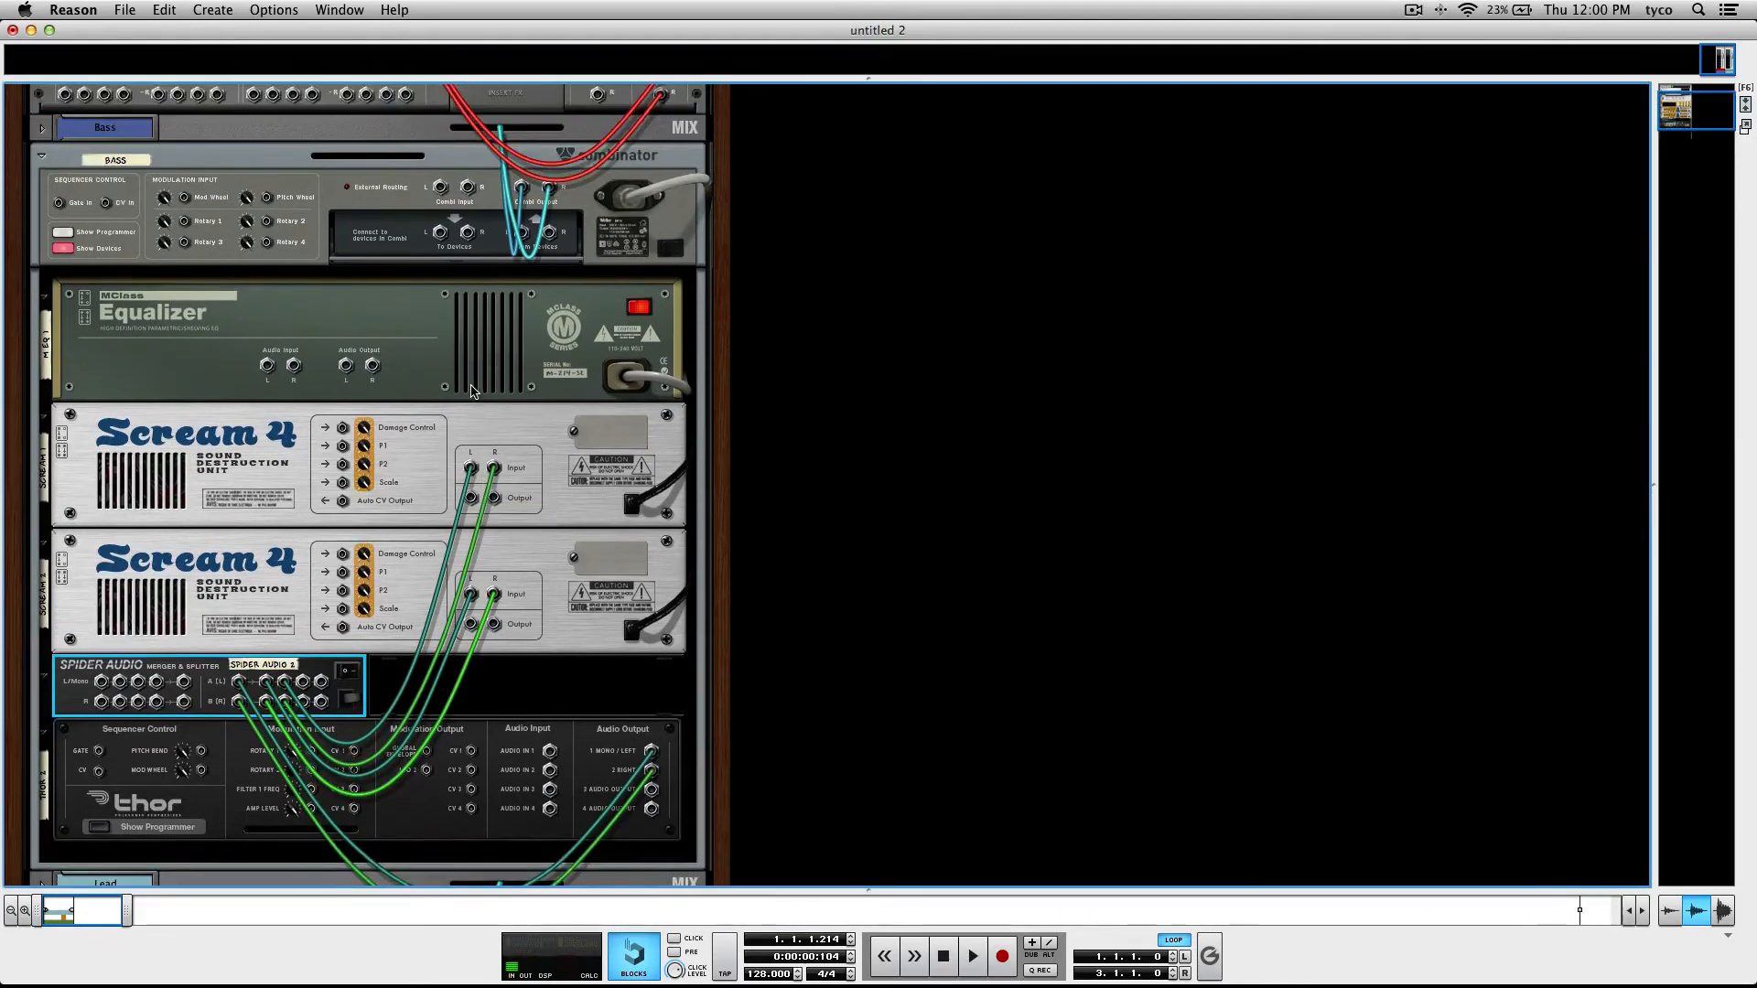
pyautogui.press('Tab')
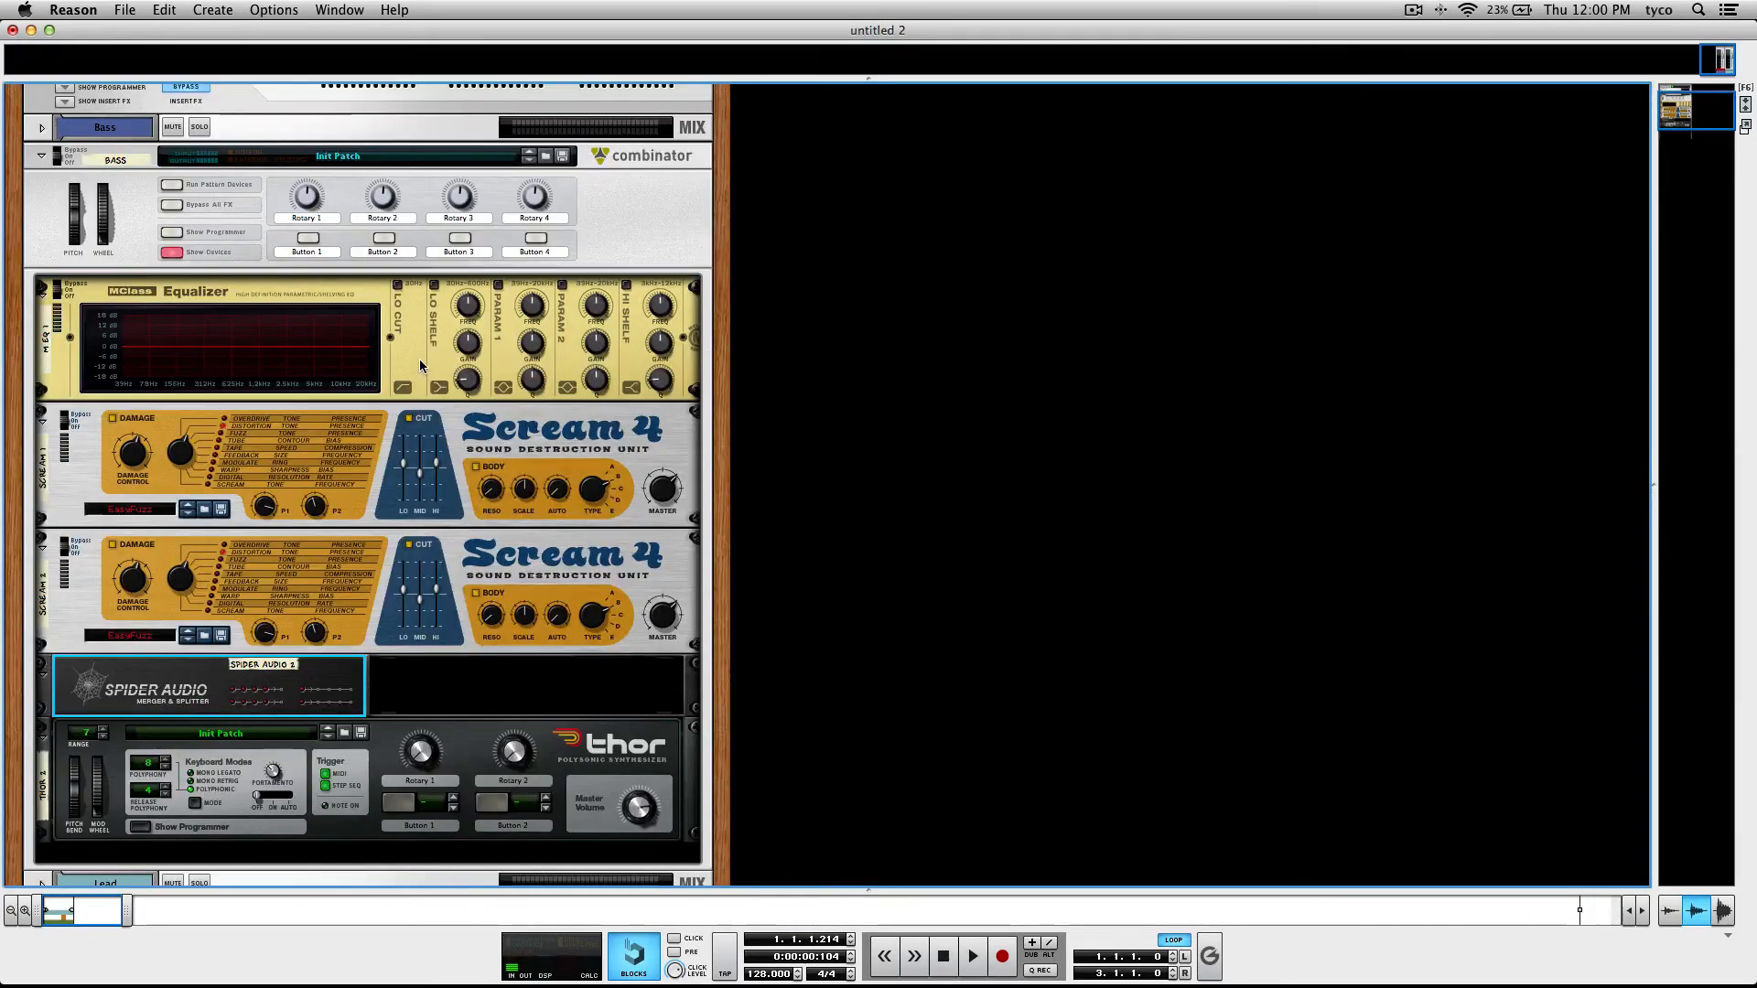
pyautogui.rightClick(428, 379)
pyautogui.moveTo(549, 582)
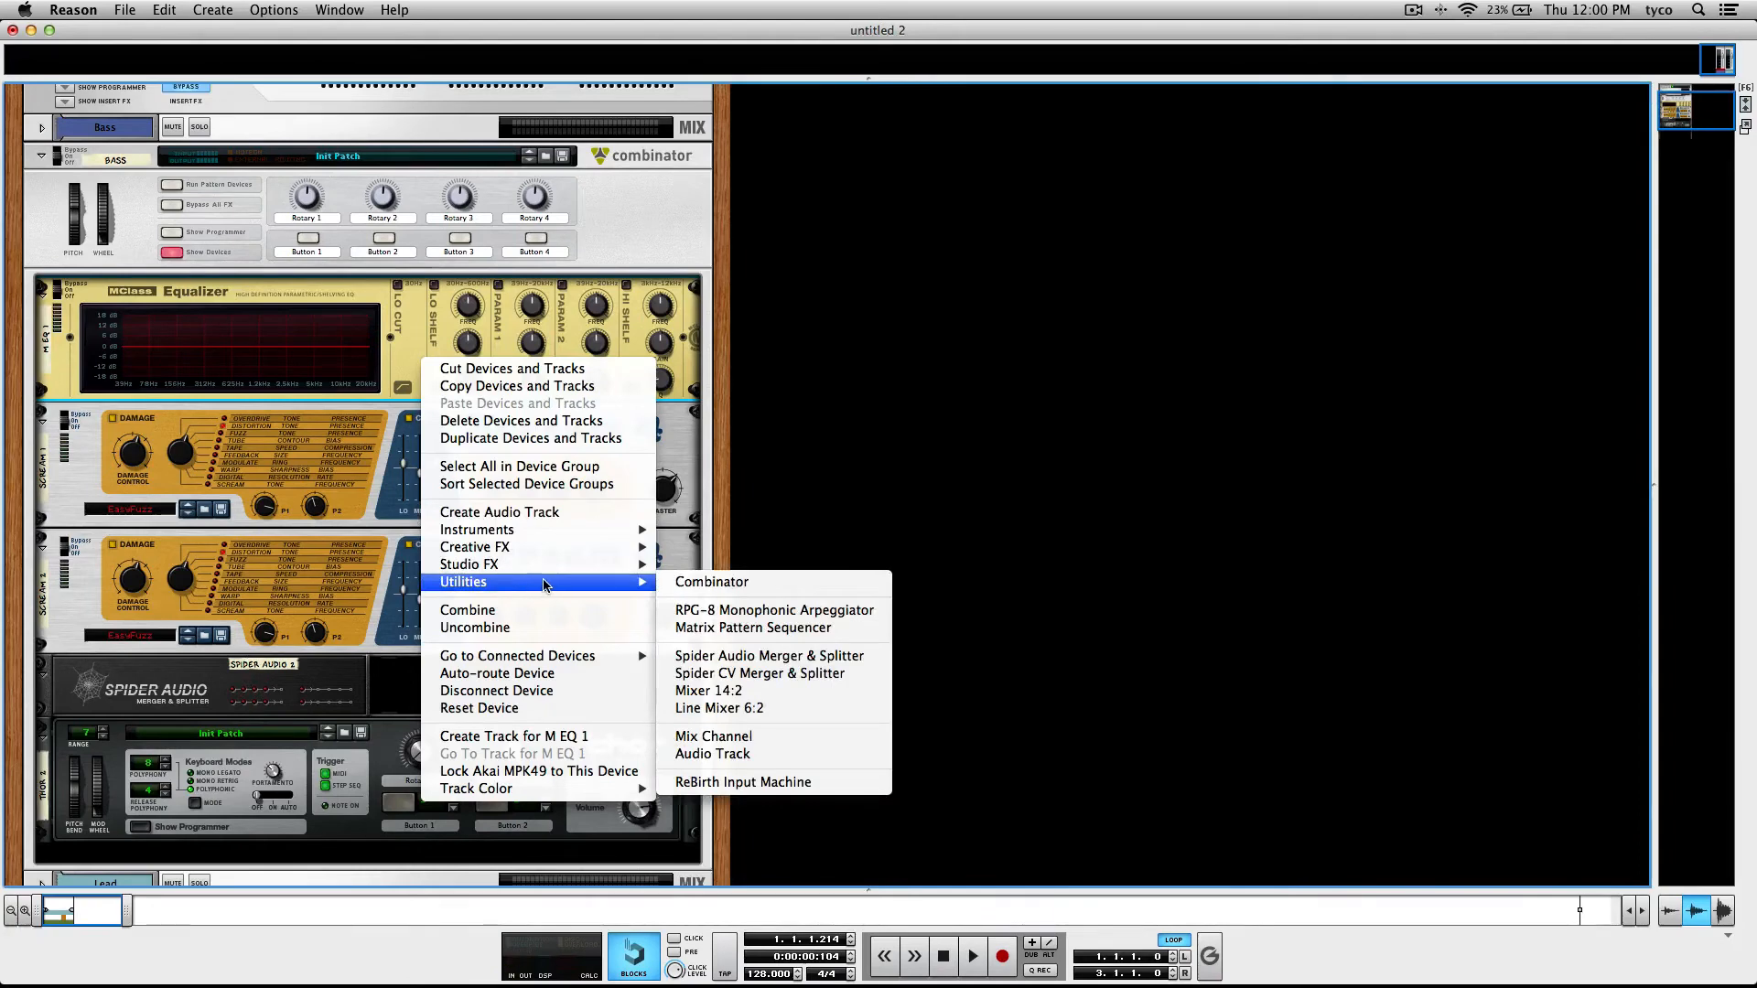
pyautogui.click(733, 709)
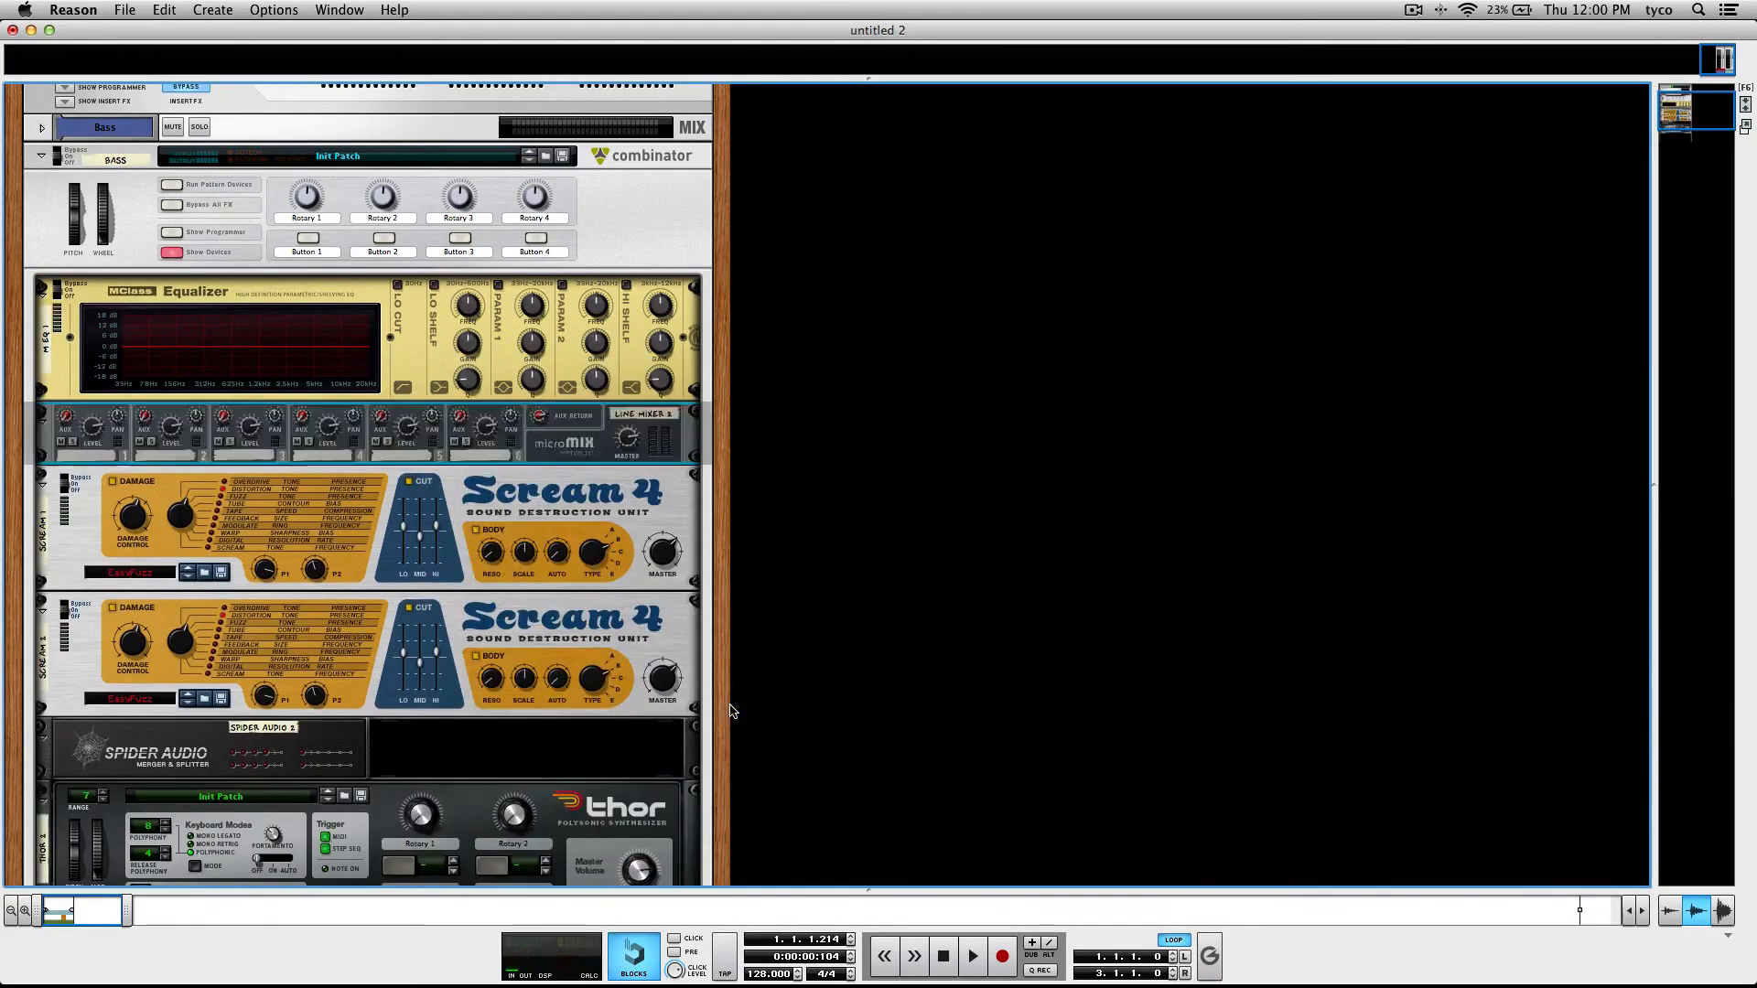
pyautogui.press('Tab')
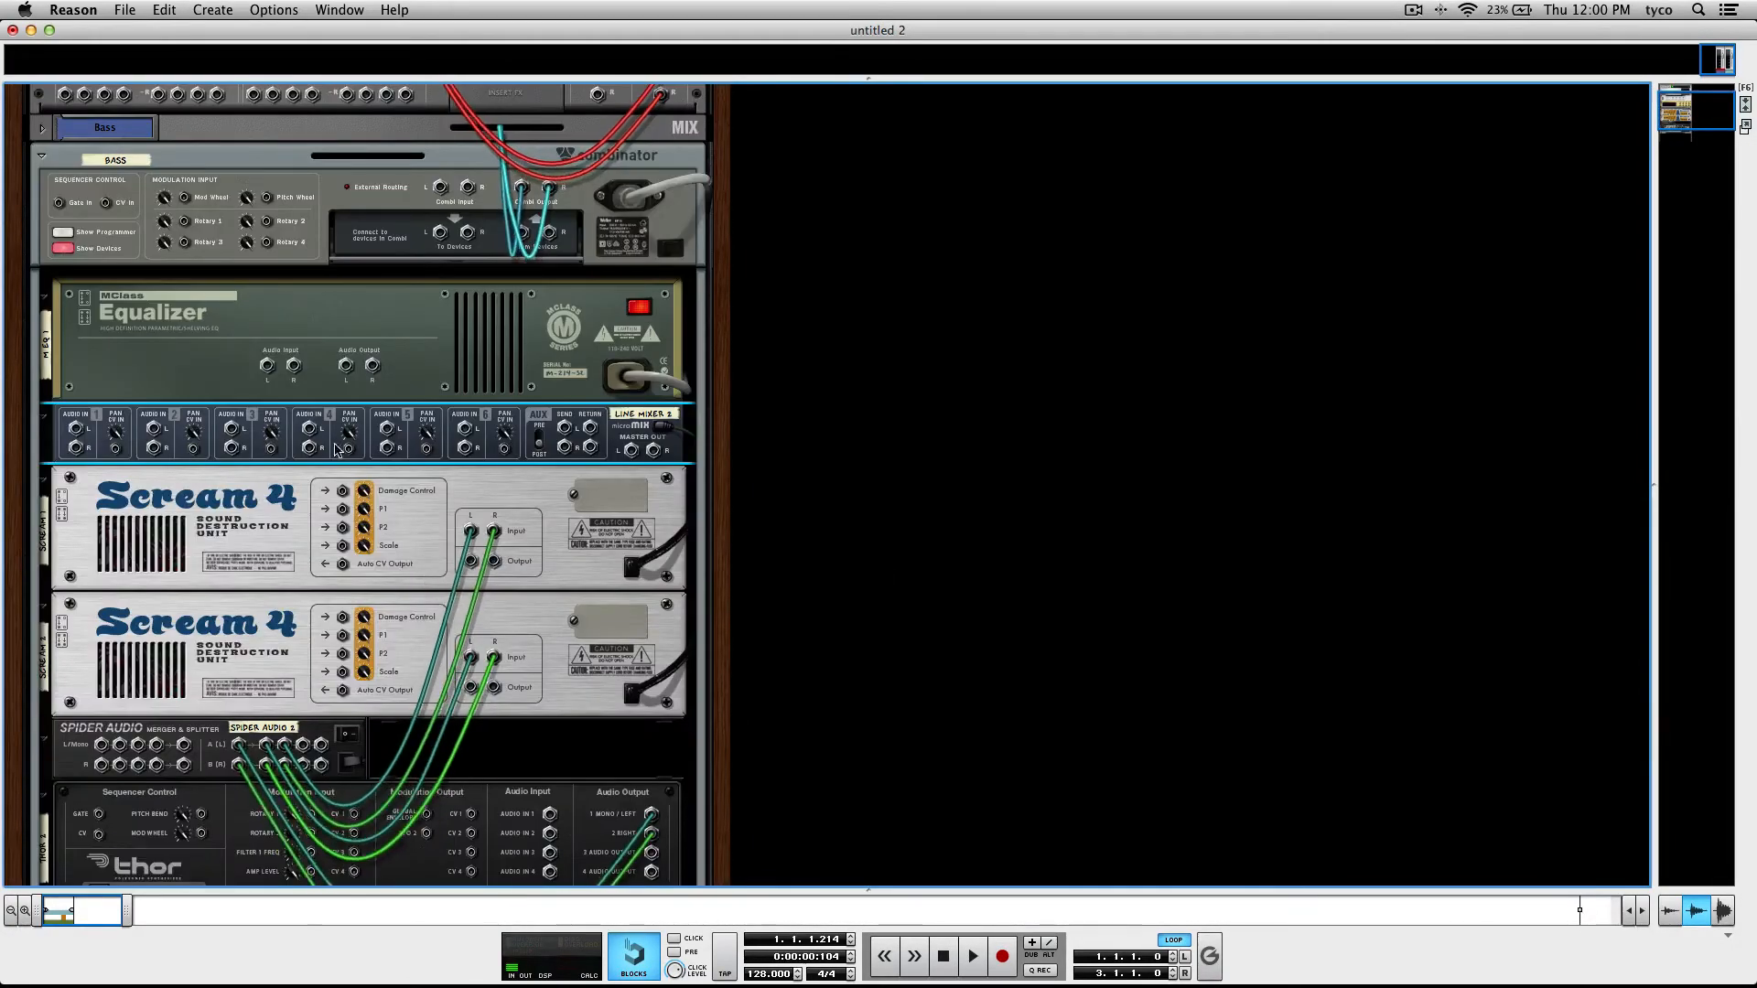
pyautogui.moveTo(330, 410); pyautogui.dragTo(324, 274)
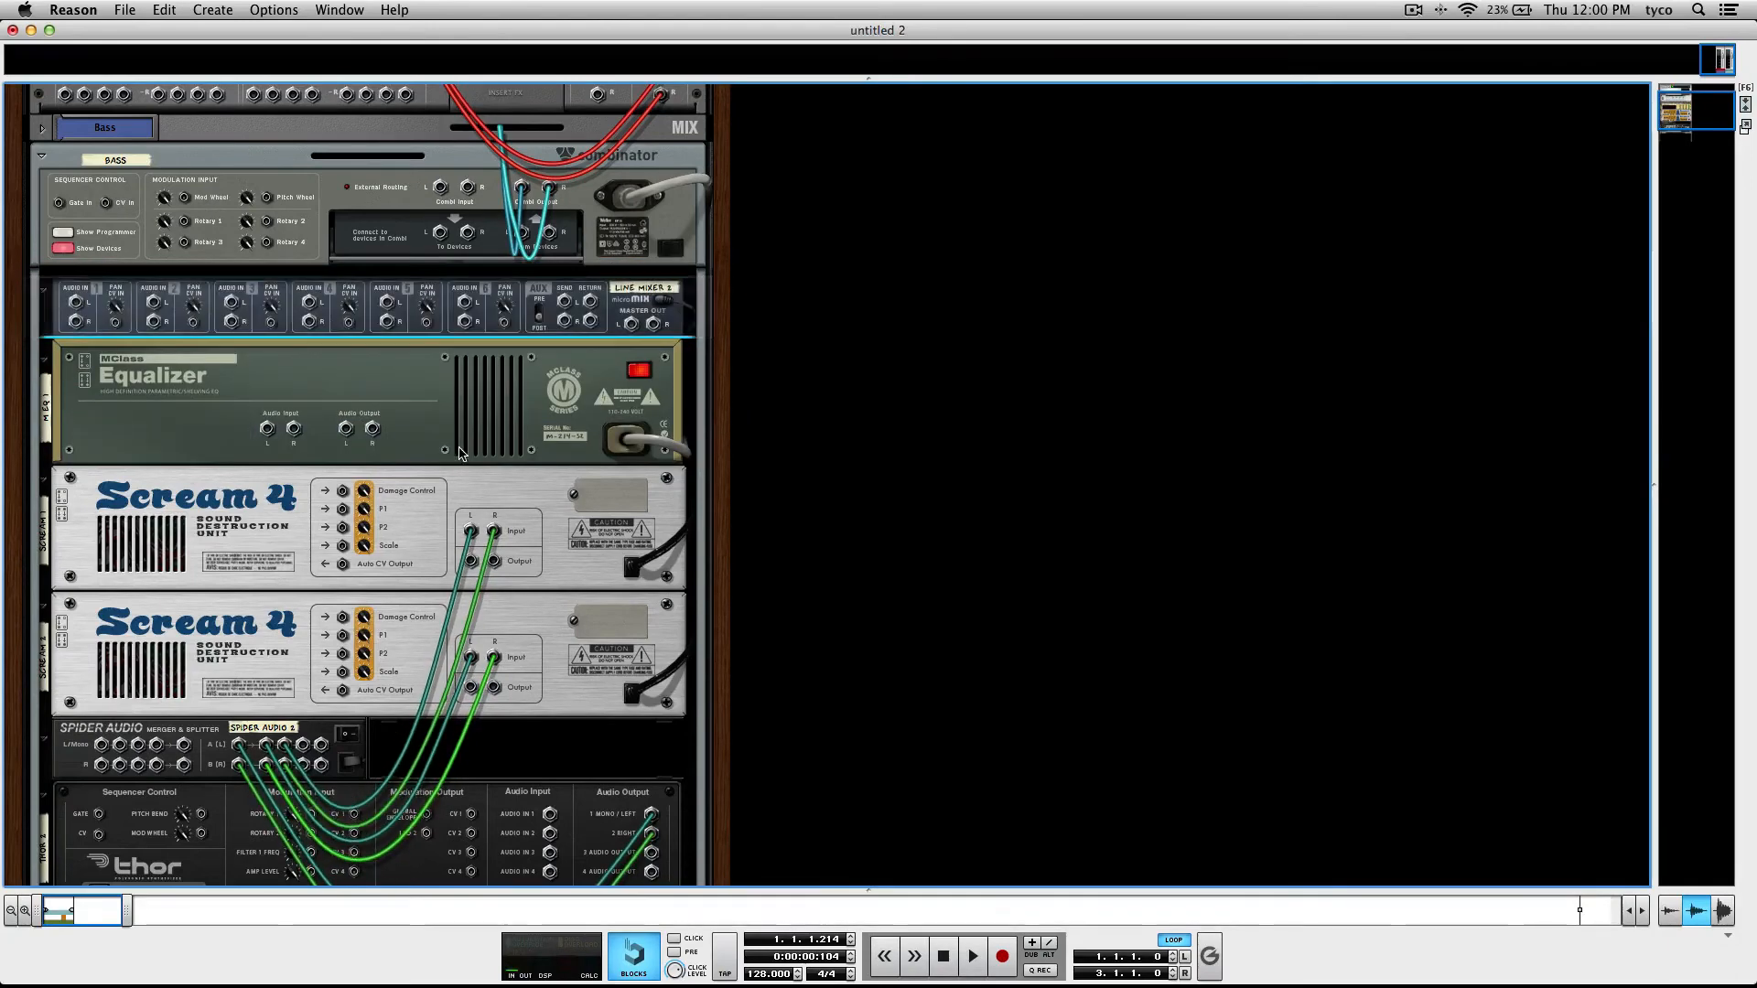
# Wire the Scream 4 outputs to Line Mixer channels 1 and 2, and its master output through the equalizer to the Combinator's From Devices input.
pyautogui.click(363, 492)
pyautogui.moveTo(364, 492); pyautogui.dragTo(76, 303)
pyautogui.moveTo(469, 688); pyautogui.dragTo(154, 302)
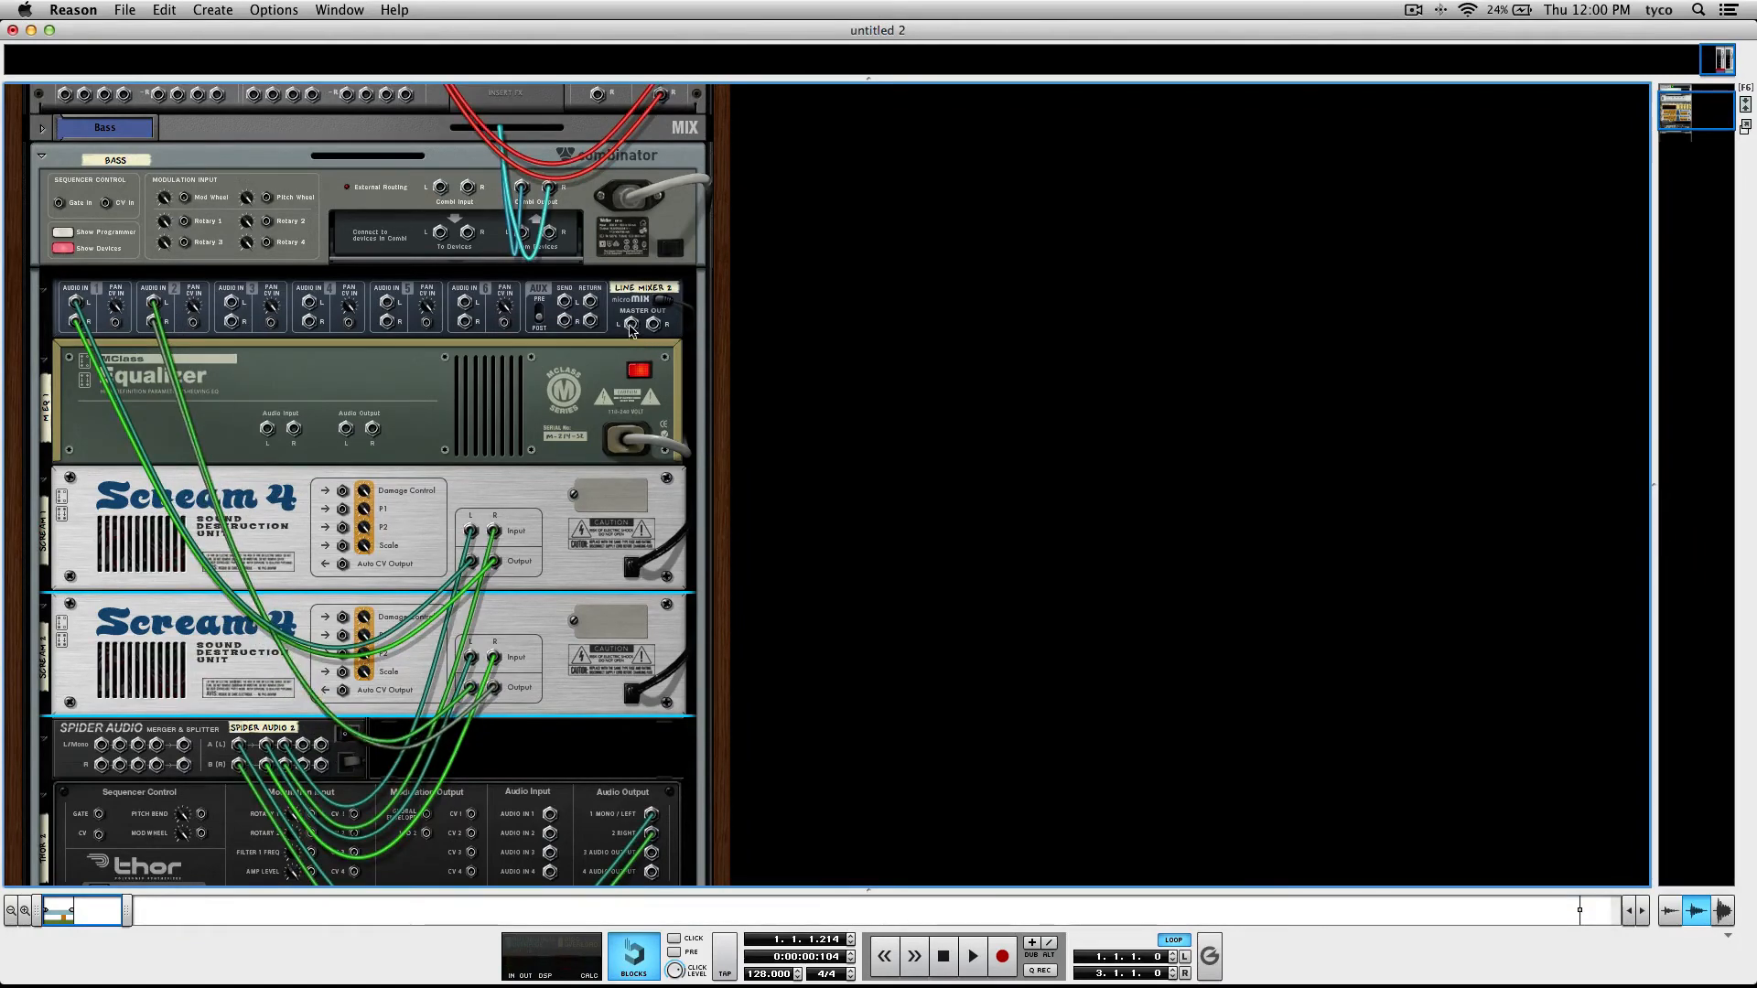
pyautogui.moveTo(631, 324); pyautogui.dragTo(528, 236)
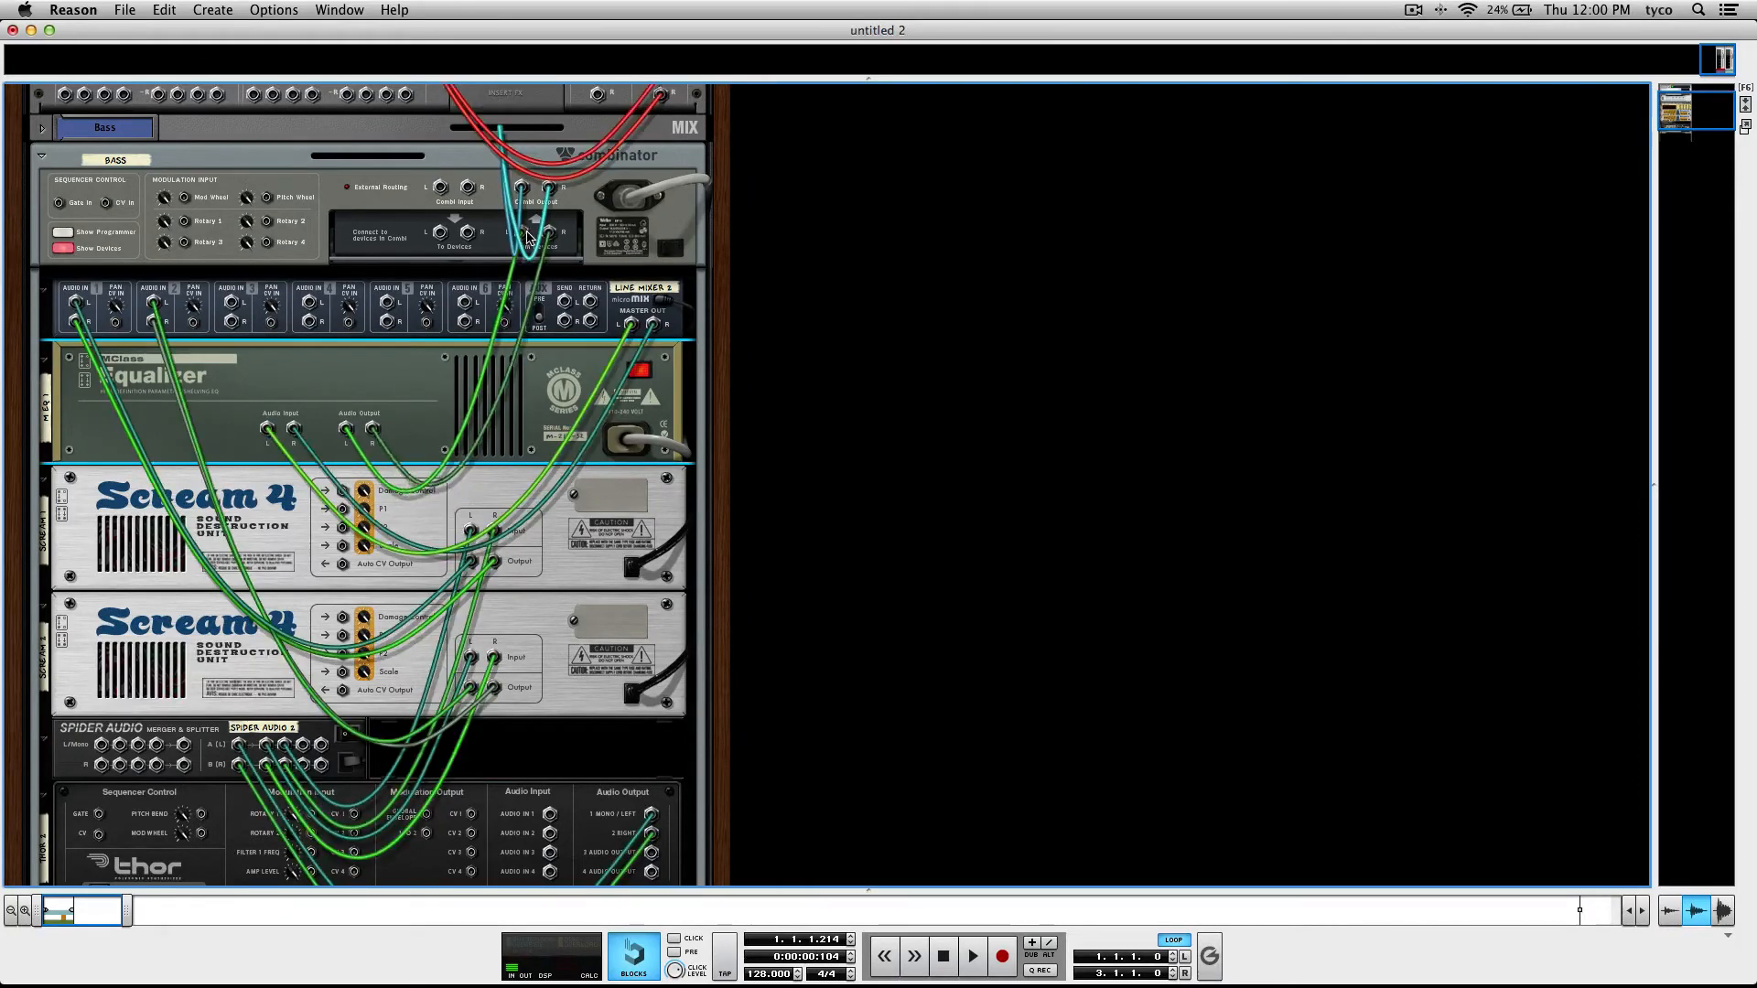
pyautogui.press('Tab')
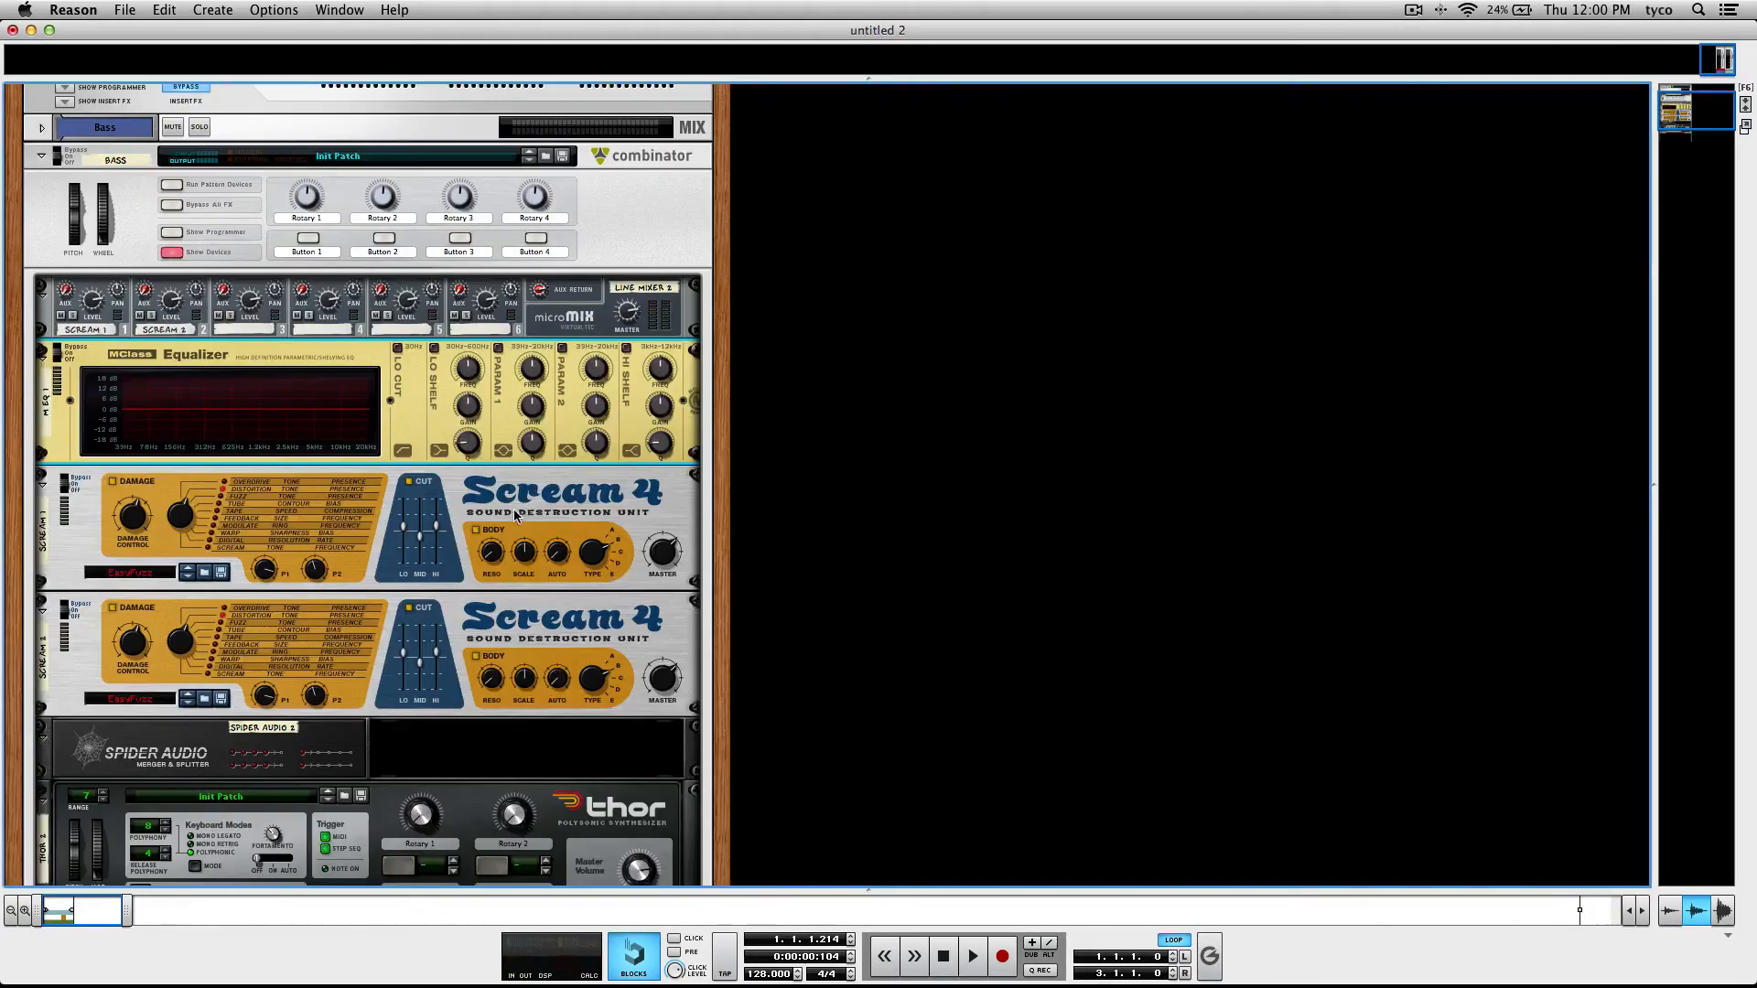
# Copy the Thor 1 note clip to the Bass track at bar 3 and set the loop from bar 3 to bar 5.
pyautogui.scroll(3, 514, 514)
pyautogui.scroll(-5, 515, 515)
pyautogui.scroll(-2, 515, 514)
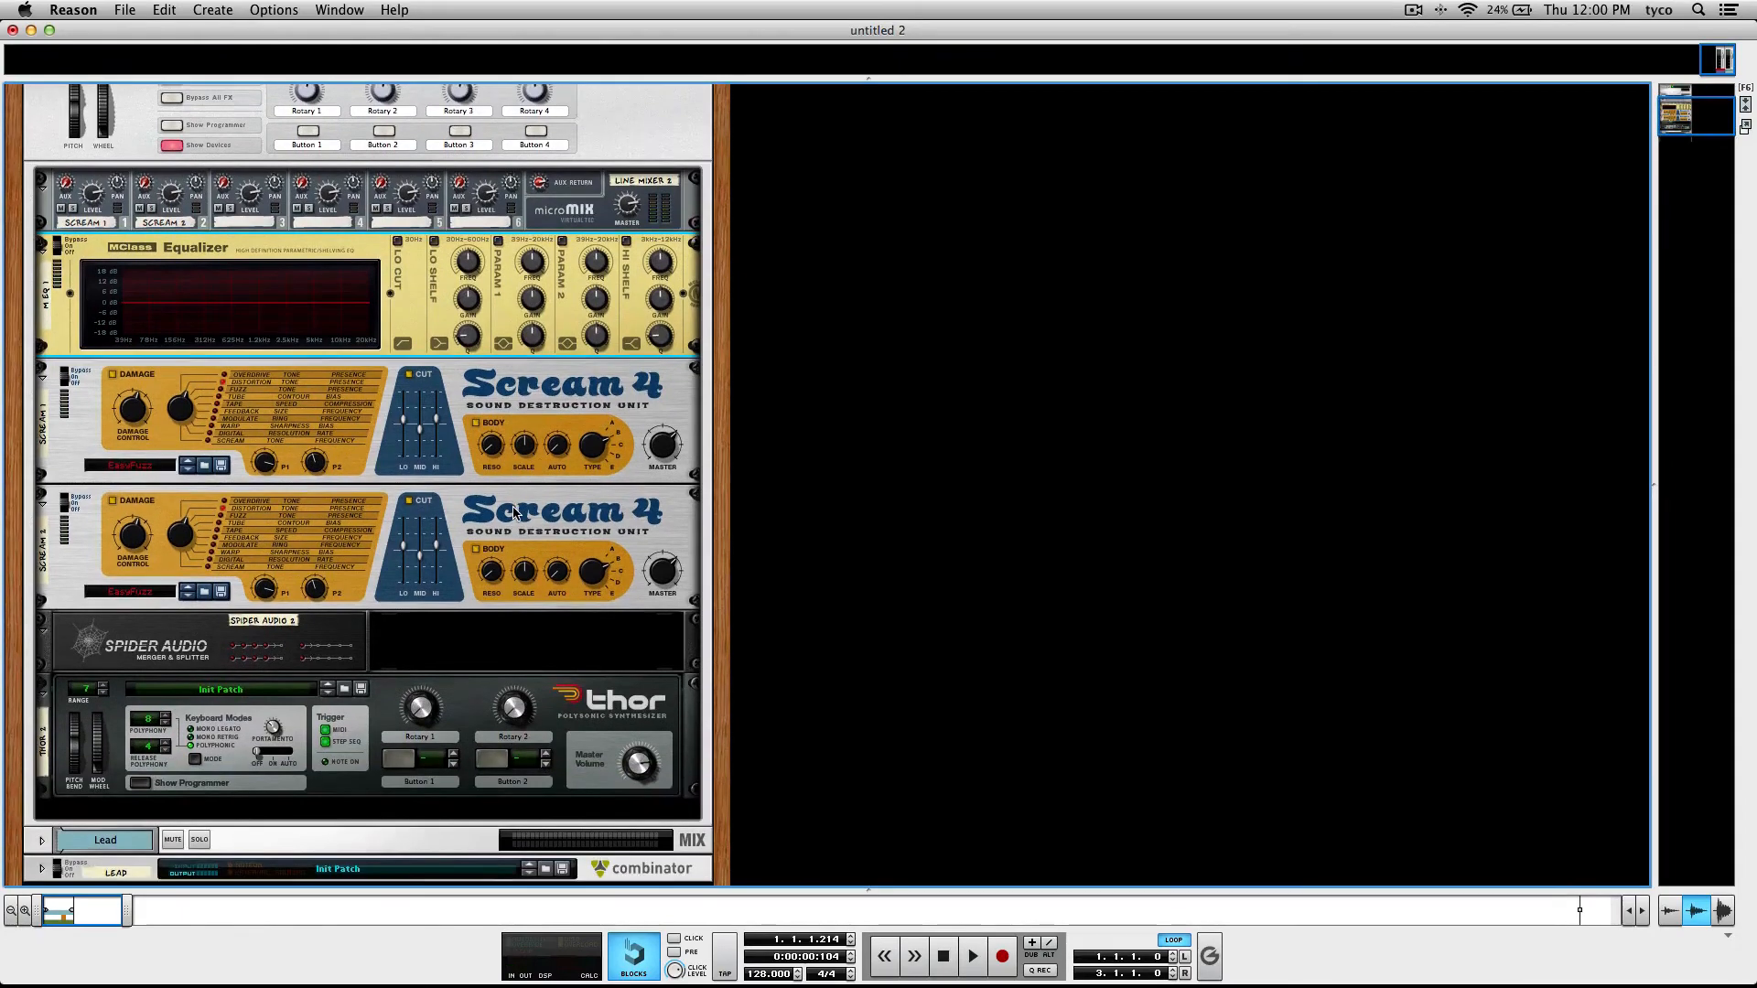
pyautogui.press('F7')
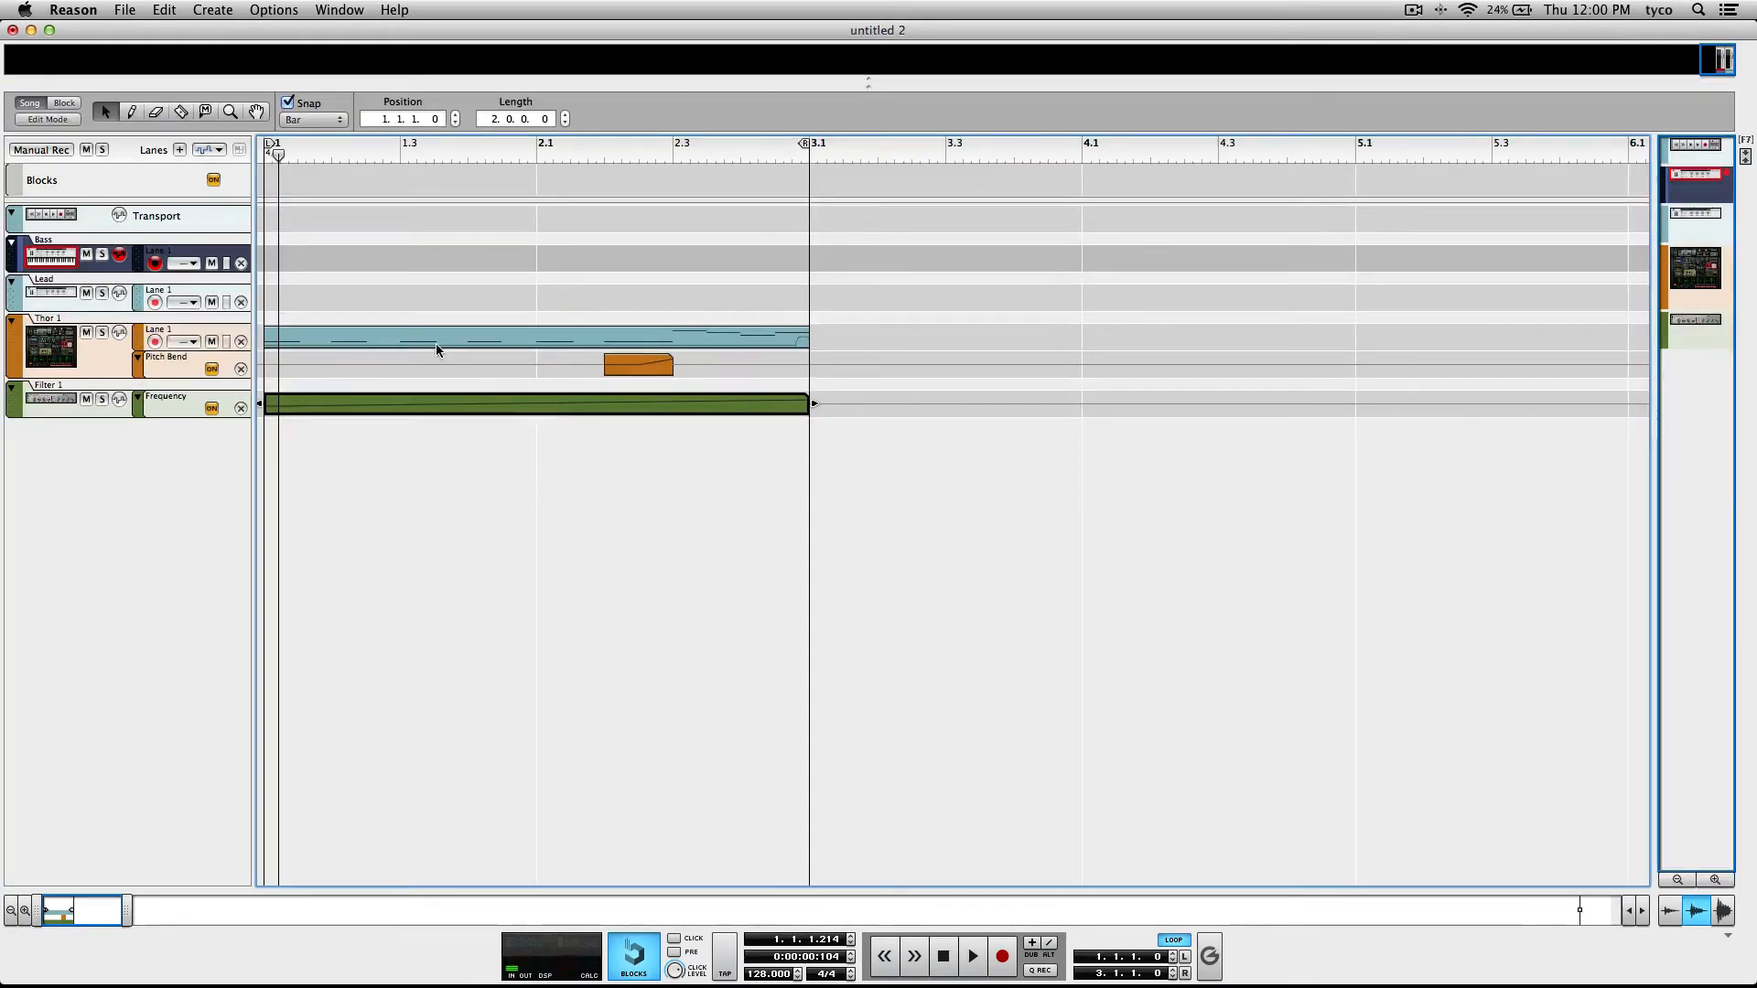
pyautogui.moveTo(421, 347); pyautogui.dragTo(902, 275)
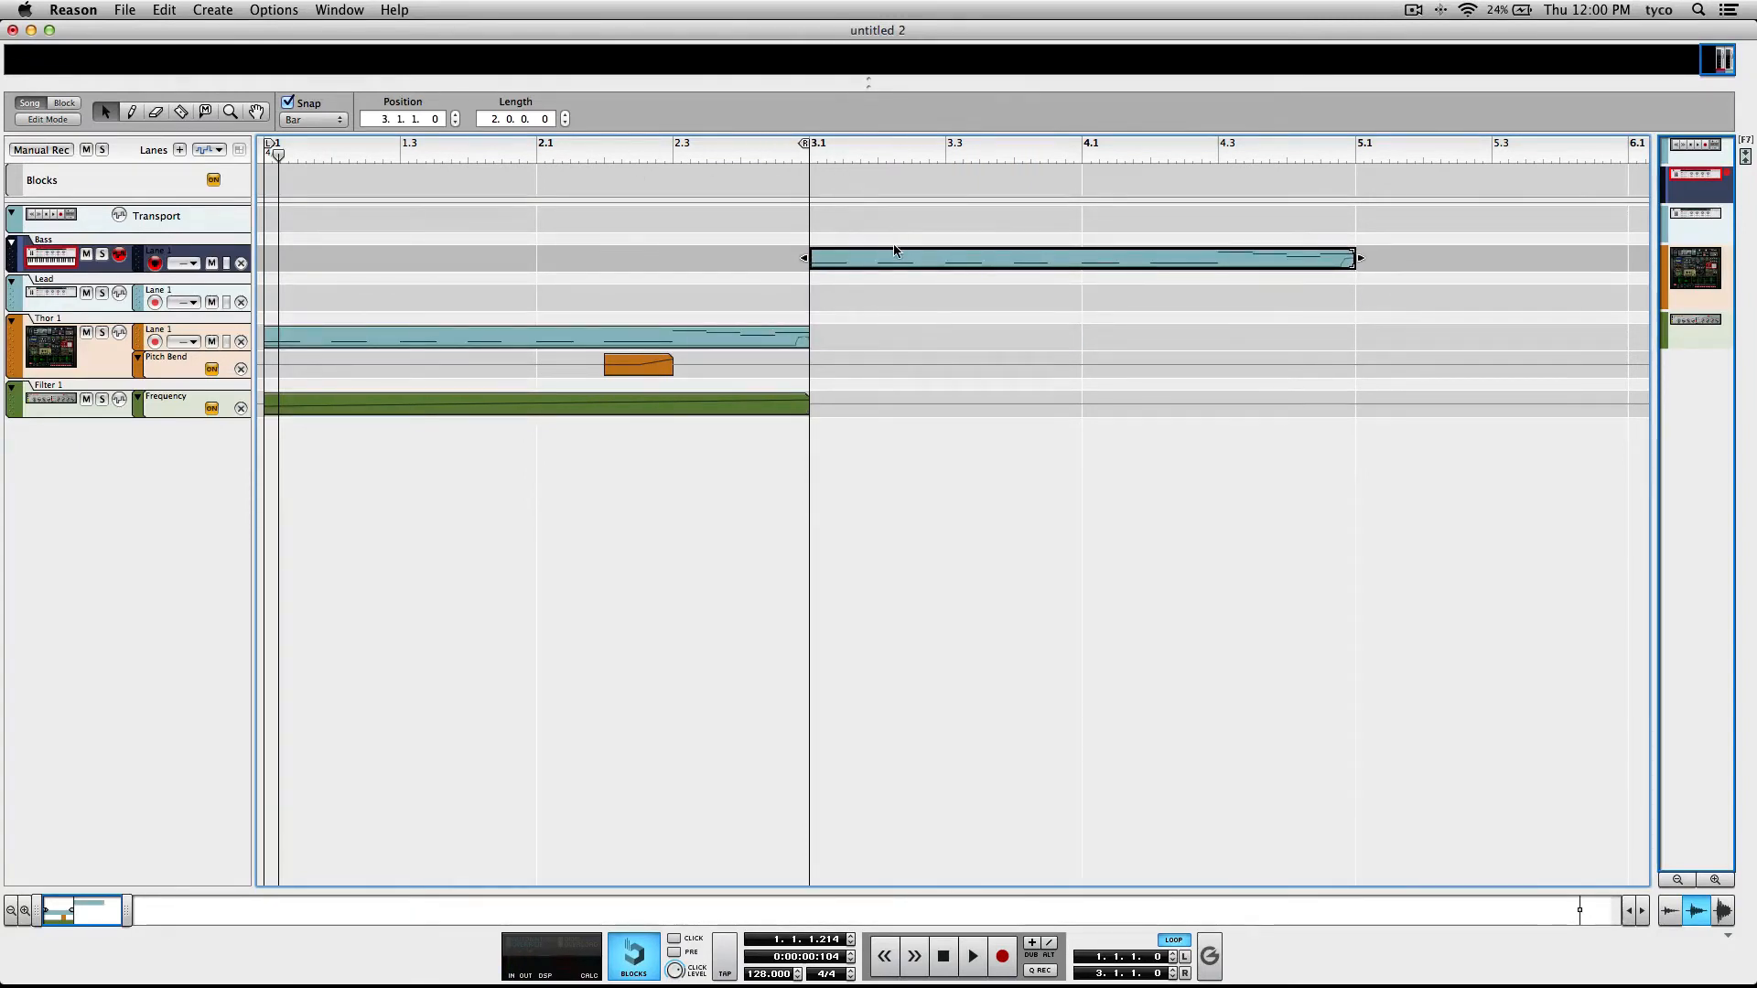
pyautogui.press('super+l')
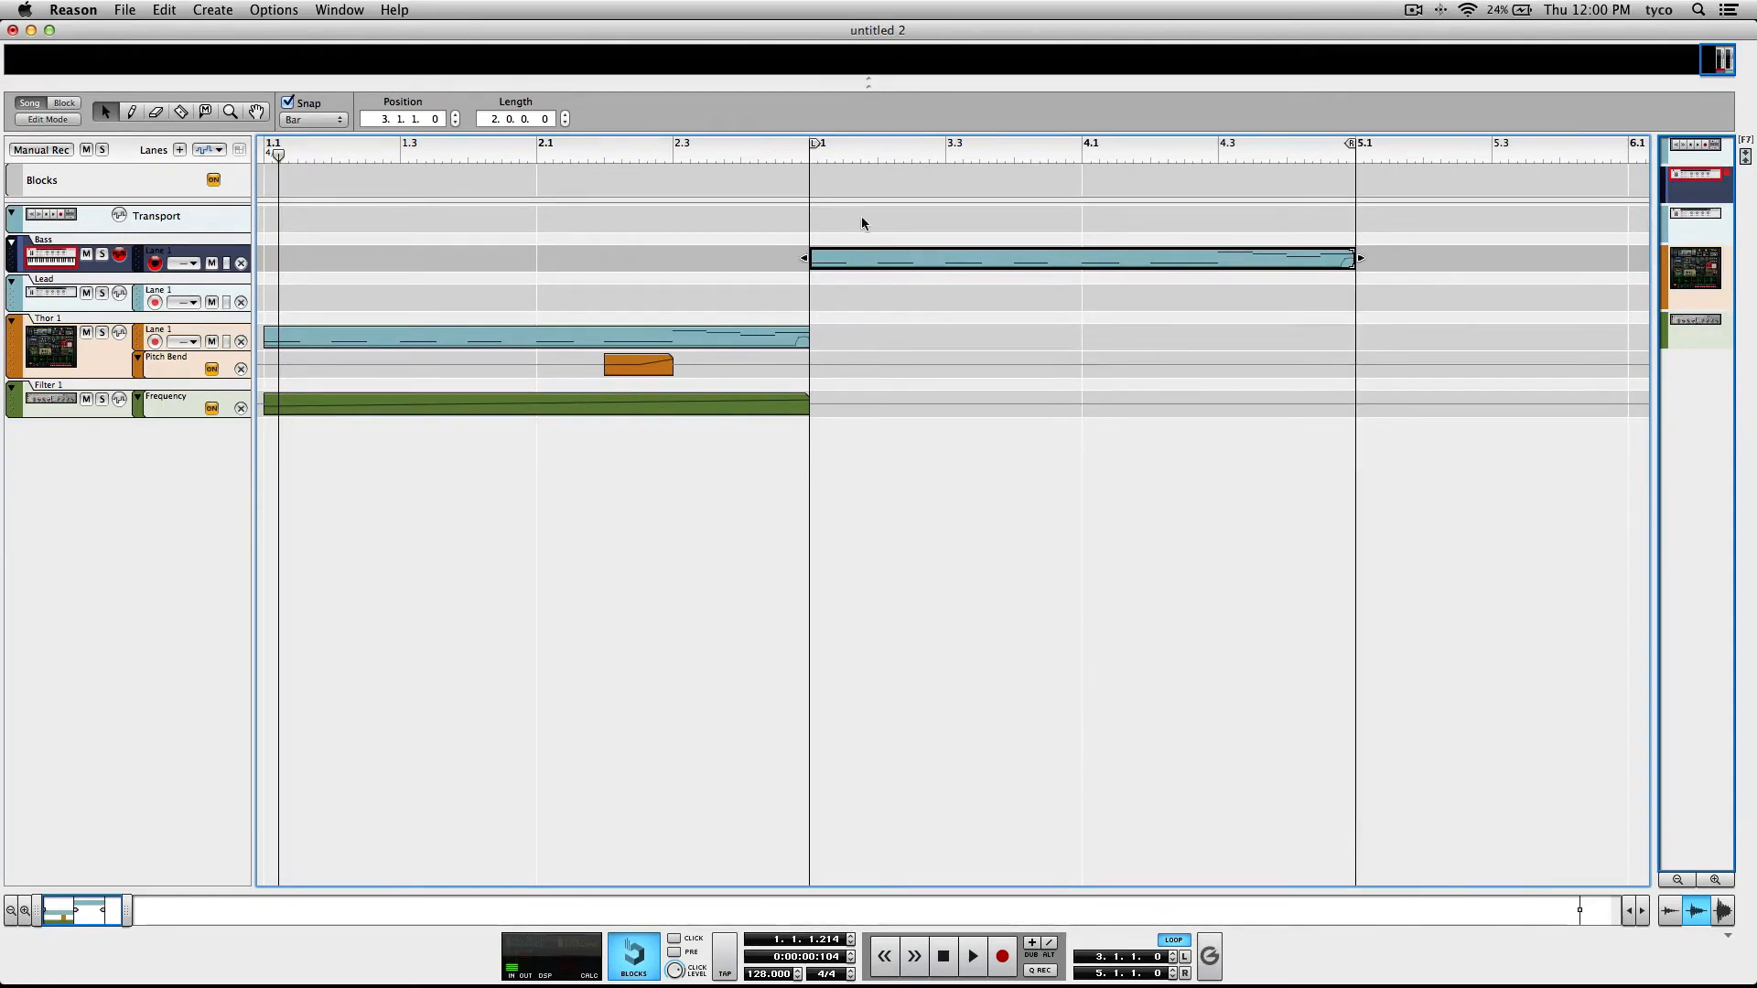
# Play the looped Bass clip from bar 3 to hear the raw Thor sound.
pyautogui.click(801, 161)
pyautogui.press('space')
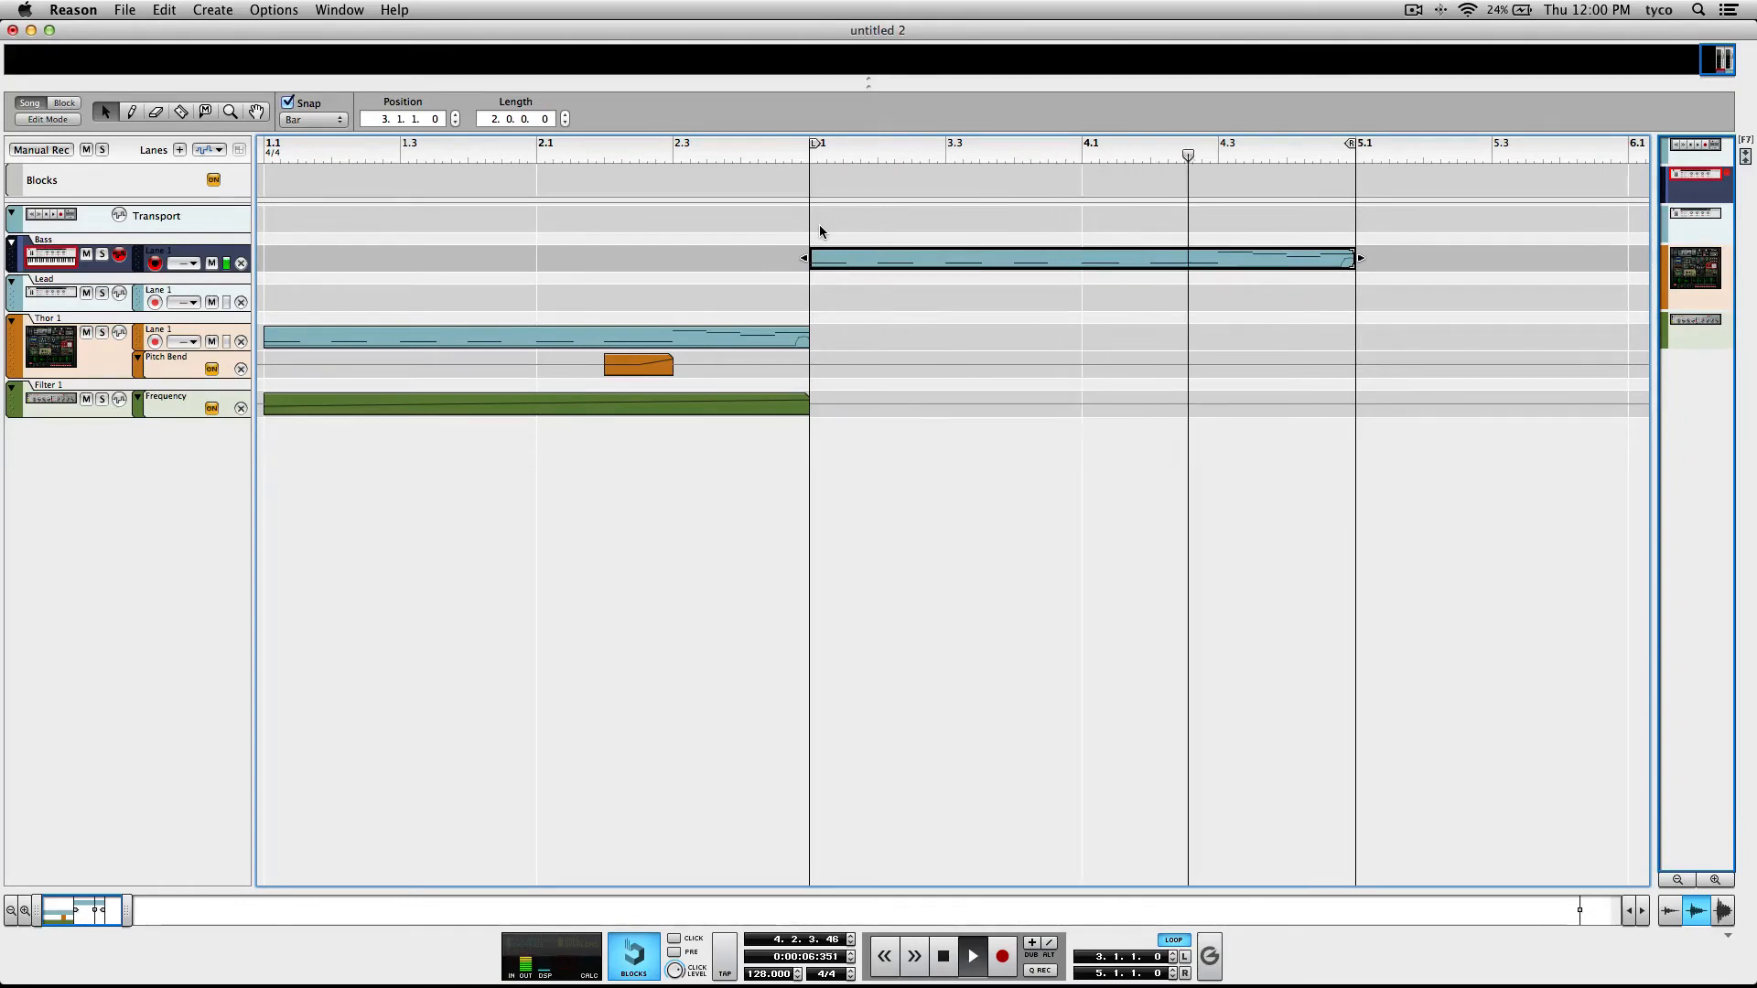
pyautogui.press('space')
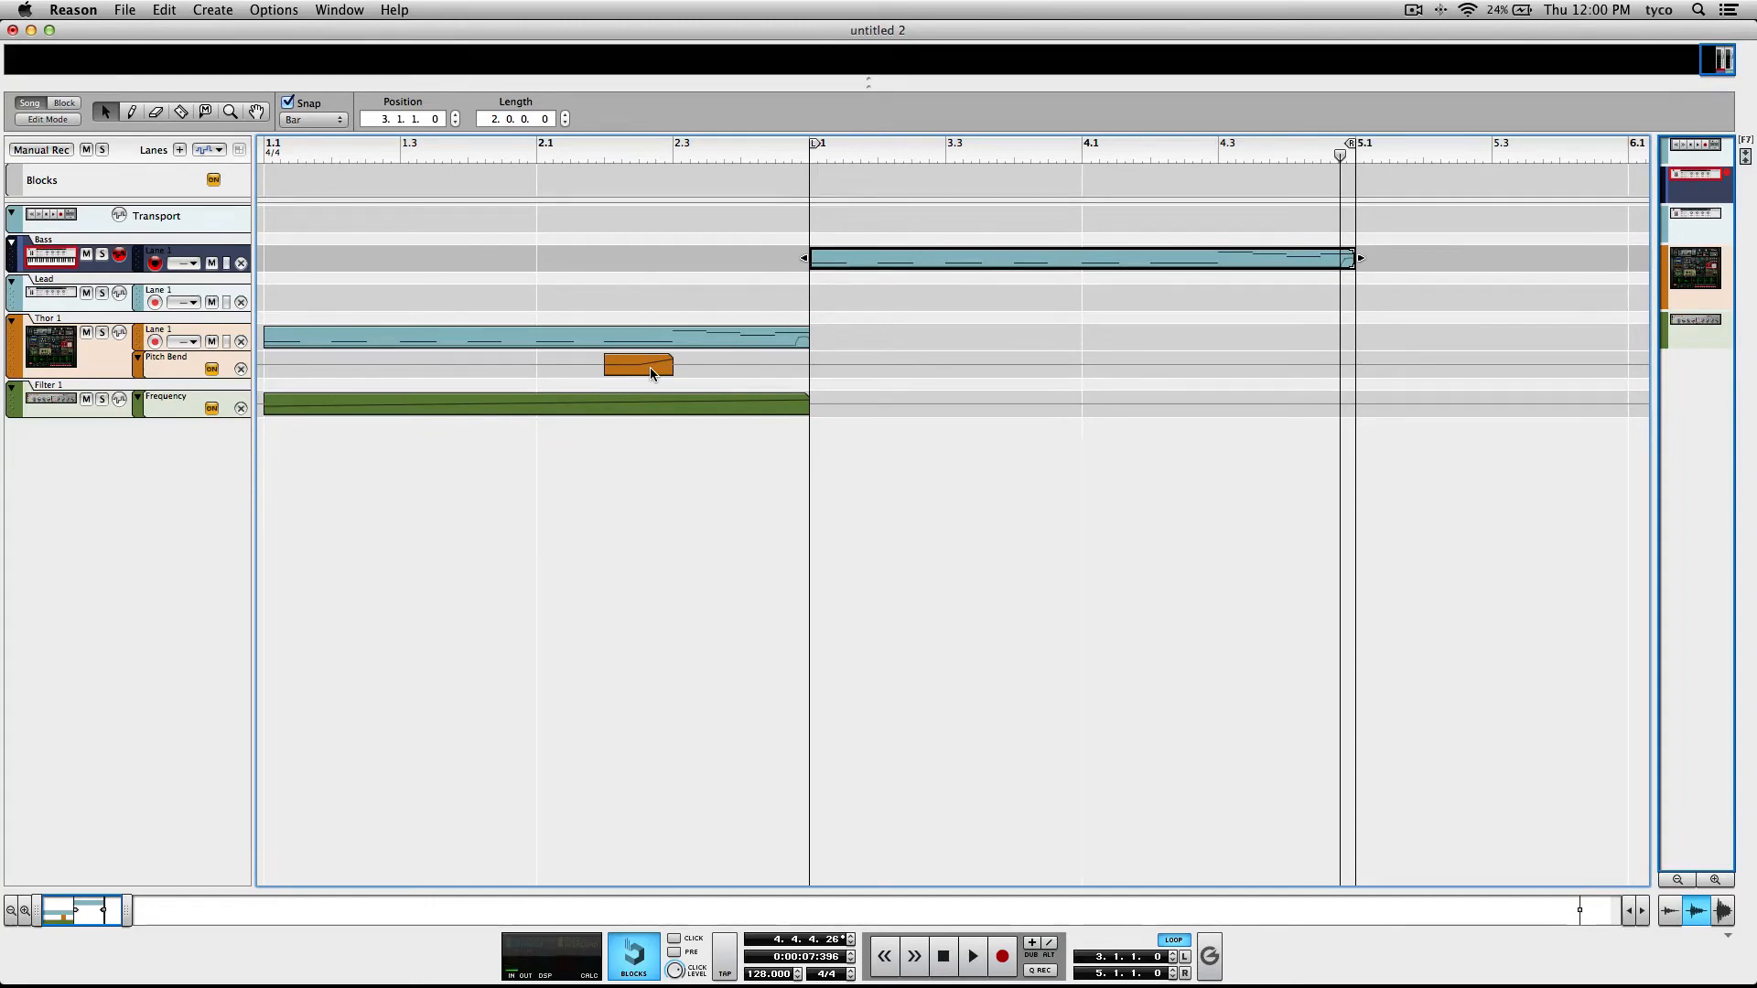
# Create a pitch bend automation lane for the Bass Combinator's Thor and copy the Thor 1 pitch bend clip into it at 4.2.1.
pyautogui.press('F6')
pyautogui.scroll(-3, 157, 448)
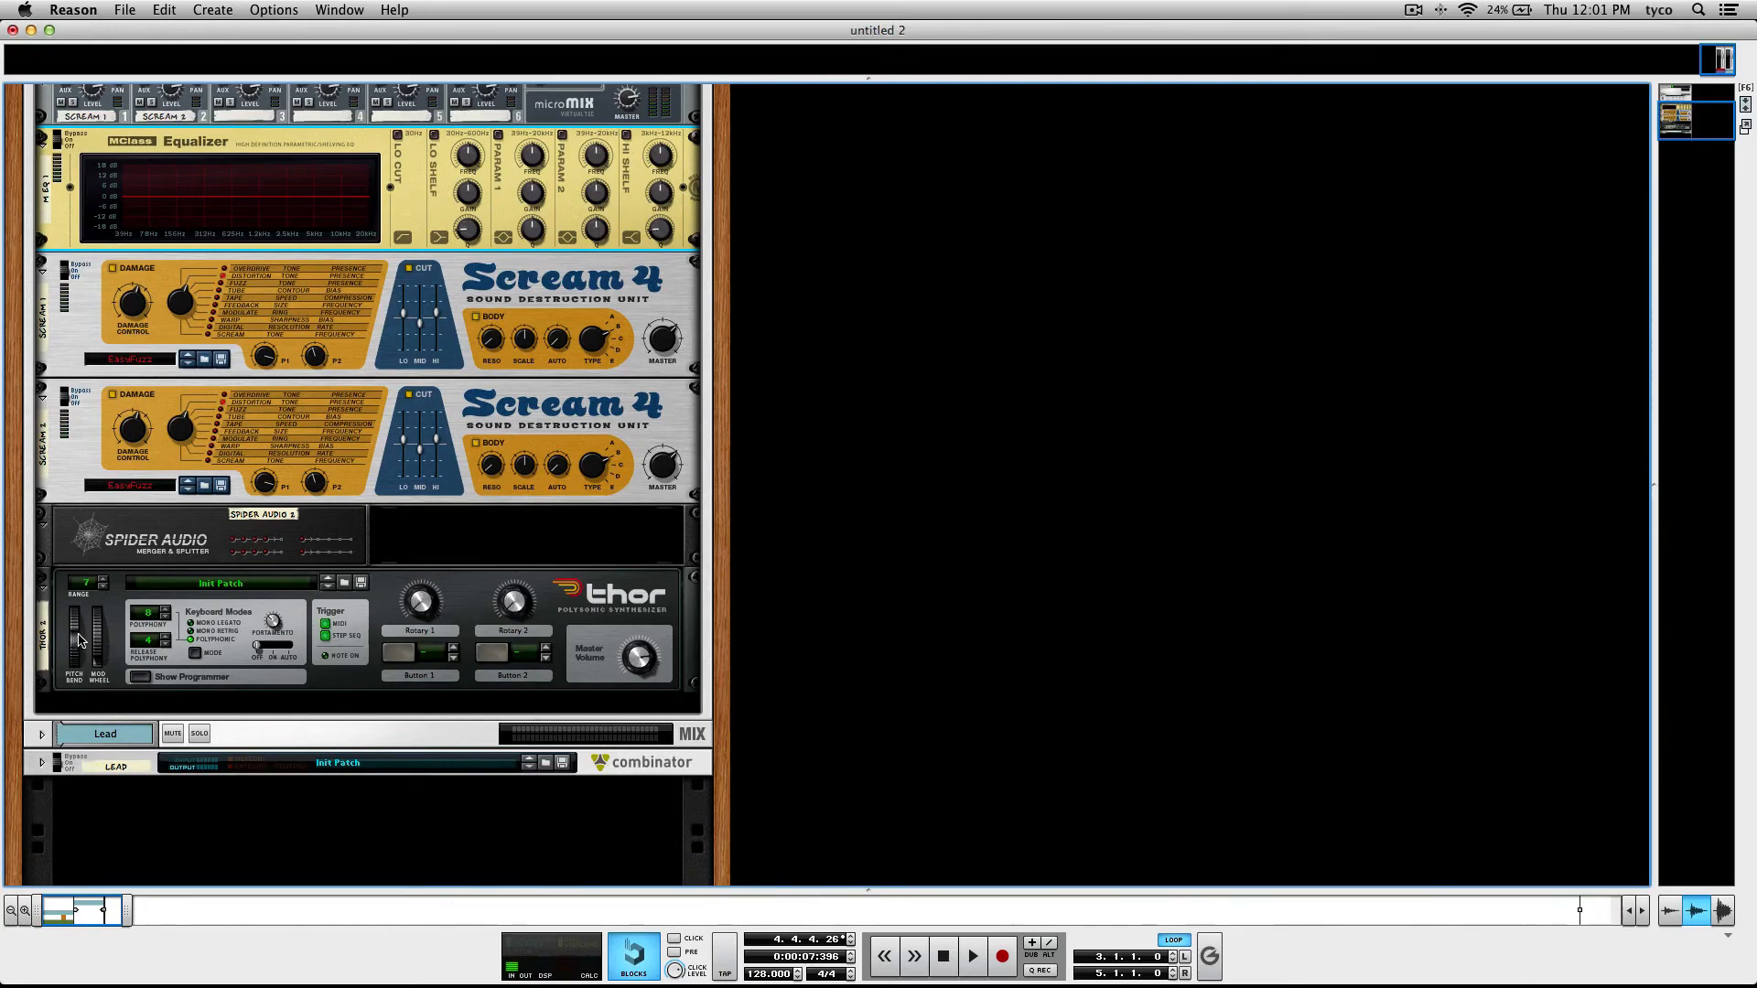
pyautogui.press('F7')
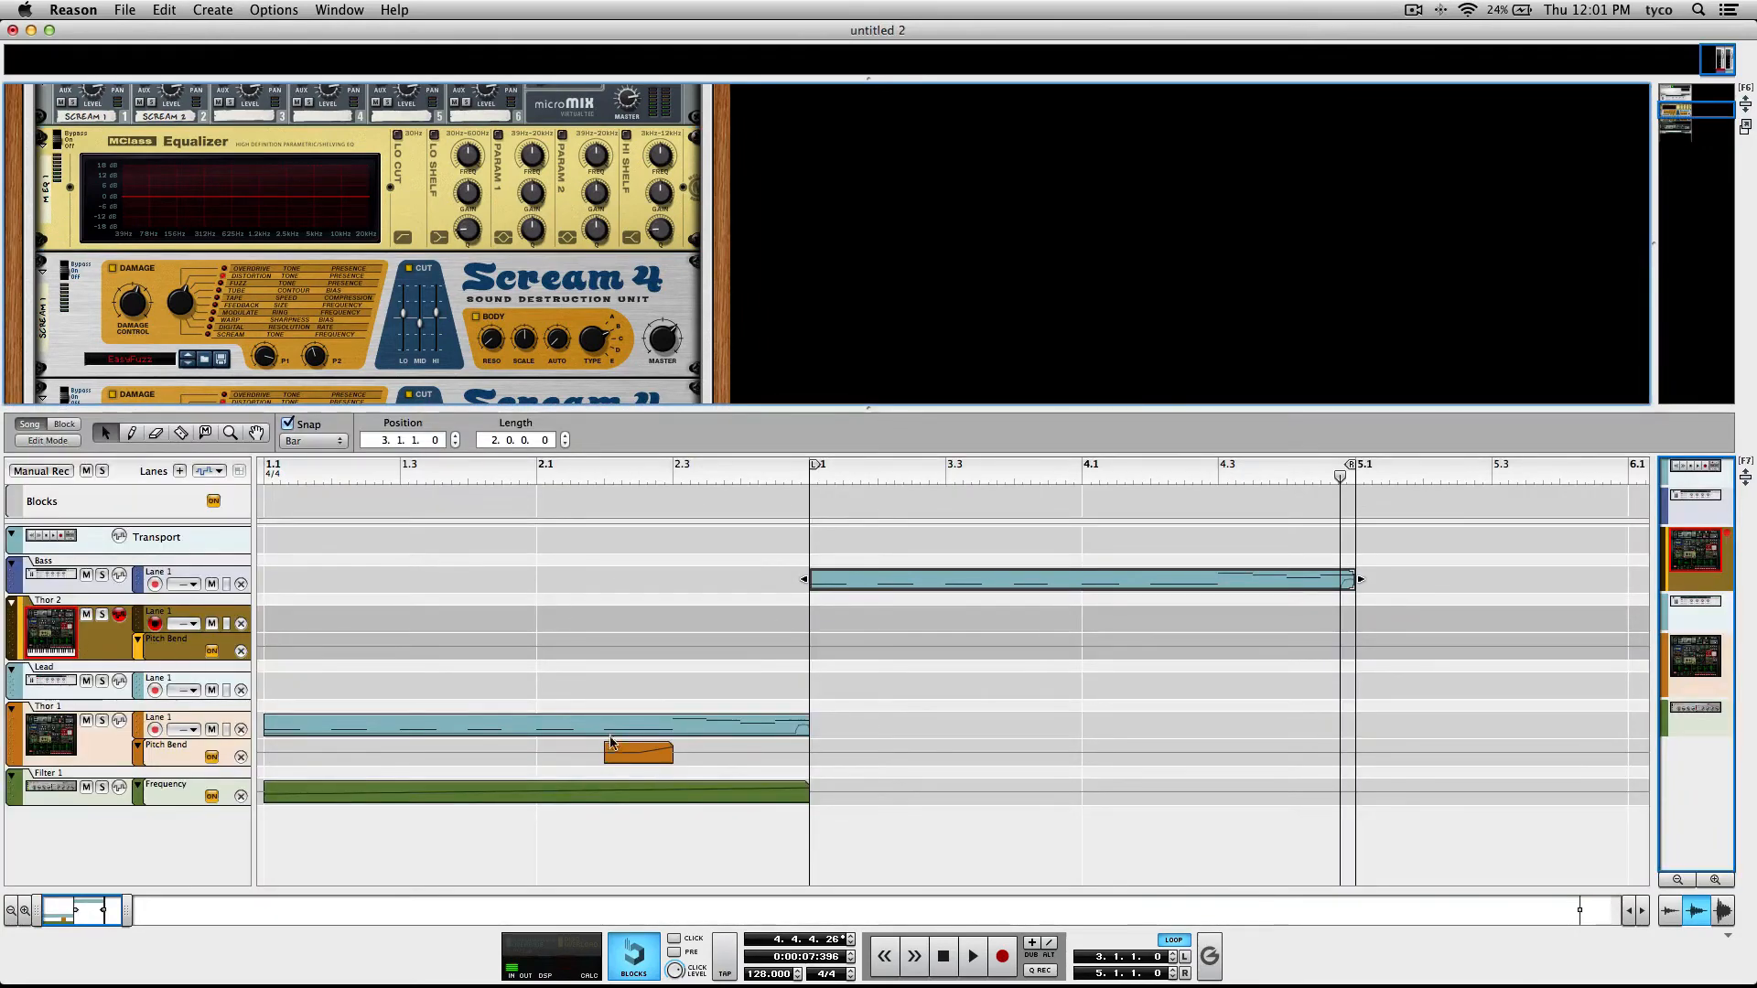
pyautogui.moveTo(624, 755); pyautogui.dragTo(1090, 634)
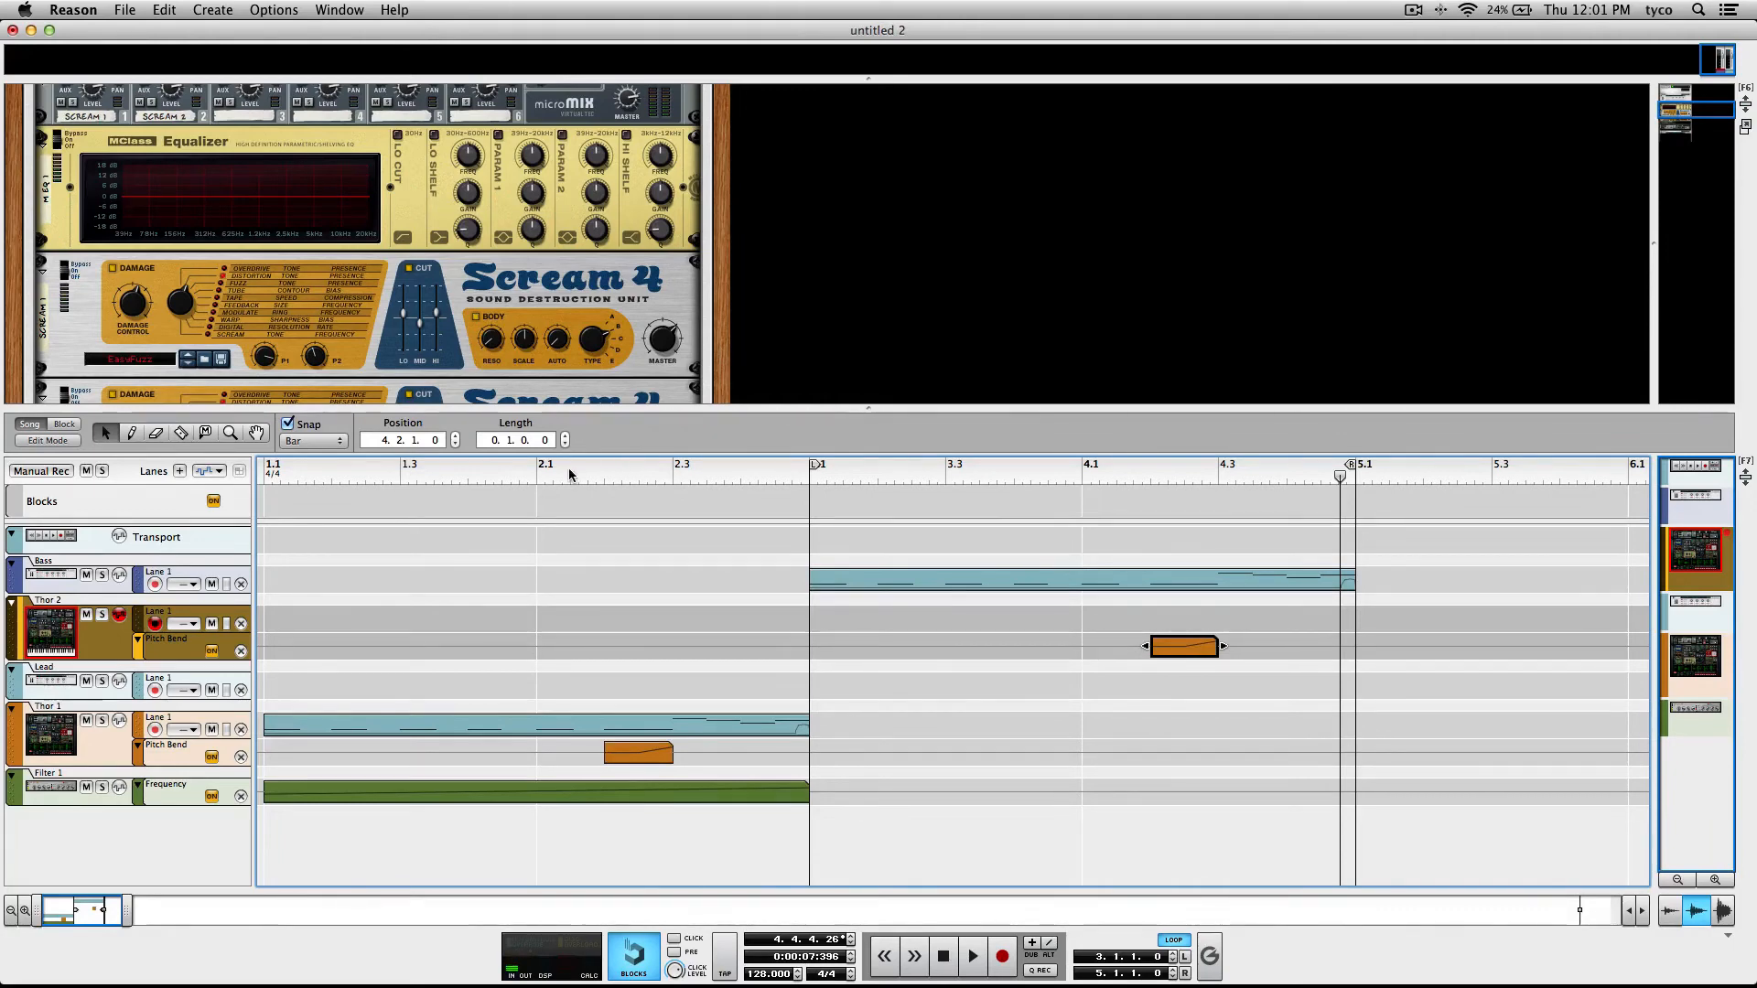
# Enable the Bass equalizer's Lo Cut and Lo Shelf bands and adjust the low shelf gain.
pyautogui.press('F6')
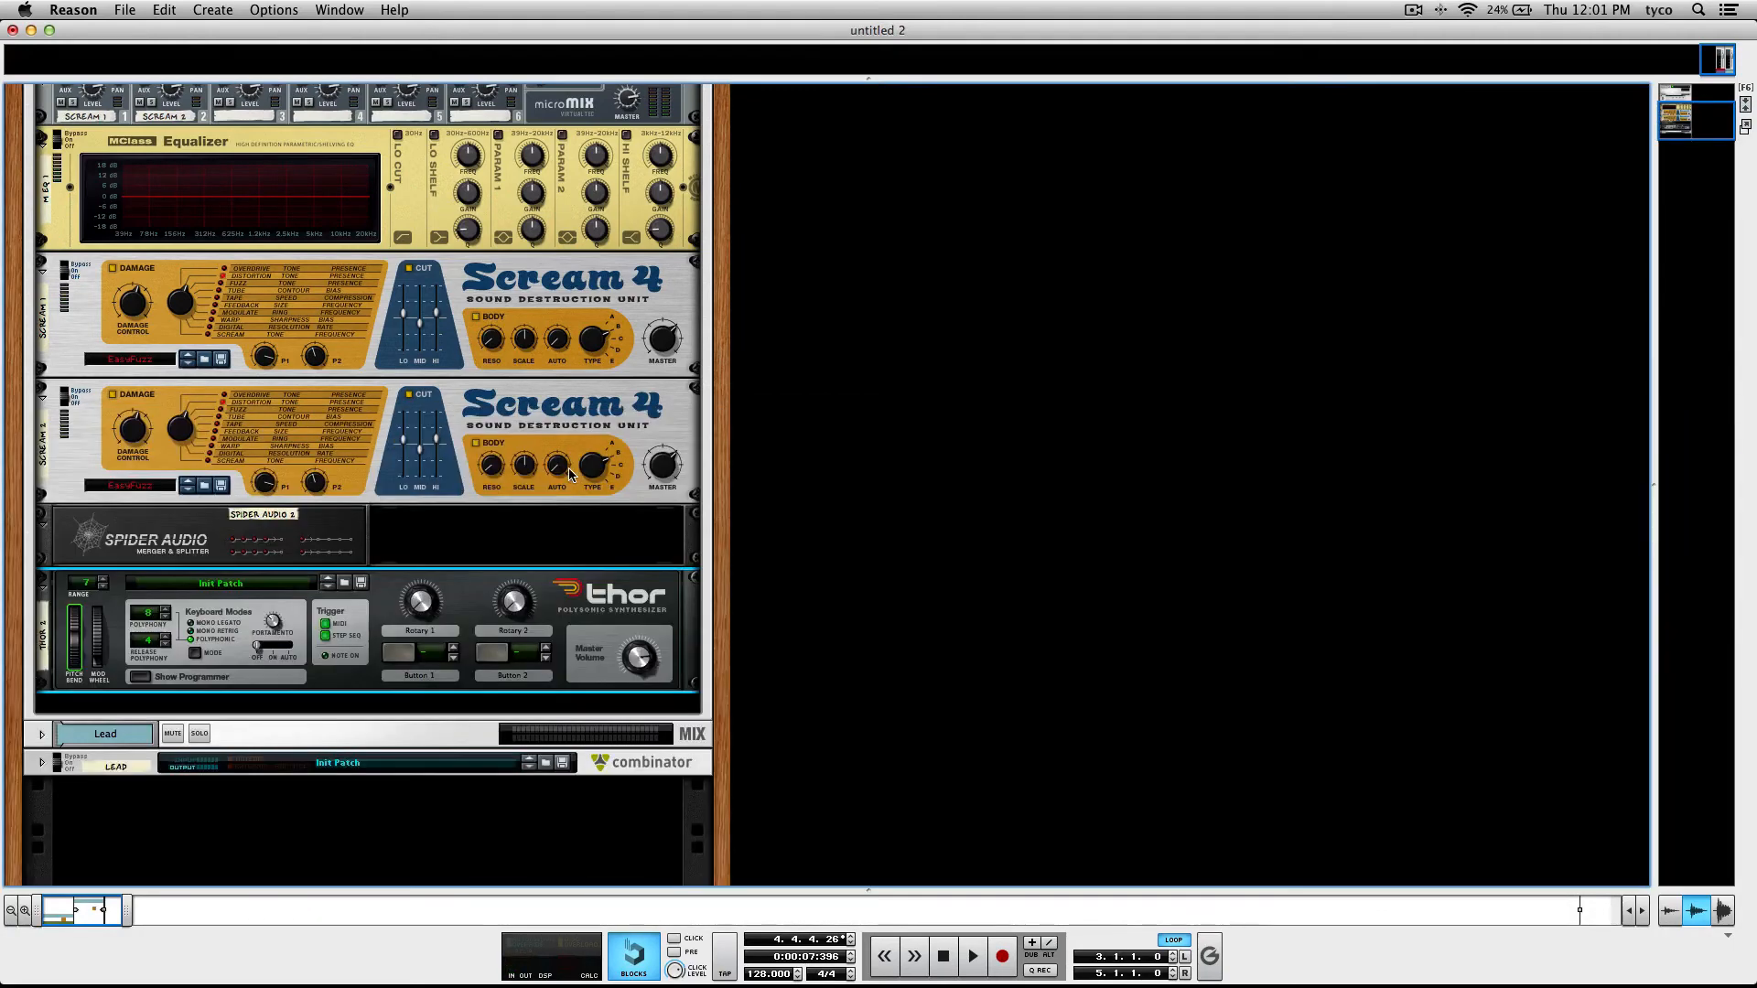
pyautogui.scroll(3, 404, 464)
pyautogui.scroll(3, 404, 464)
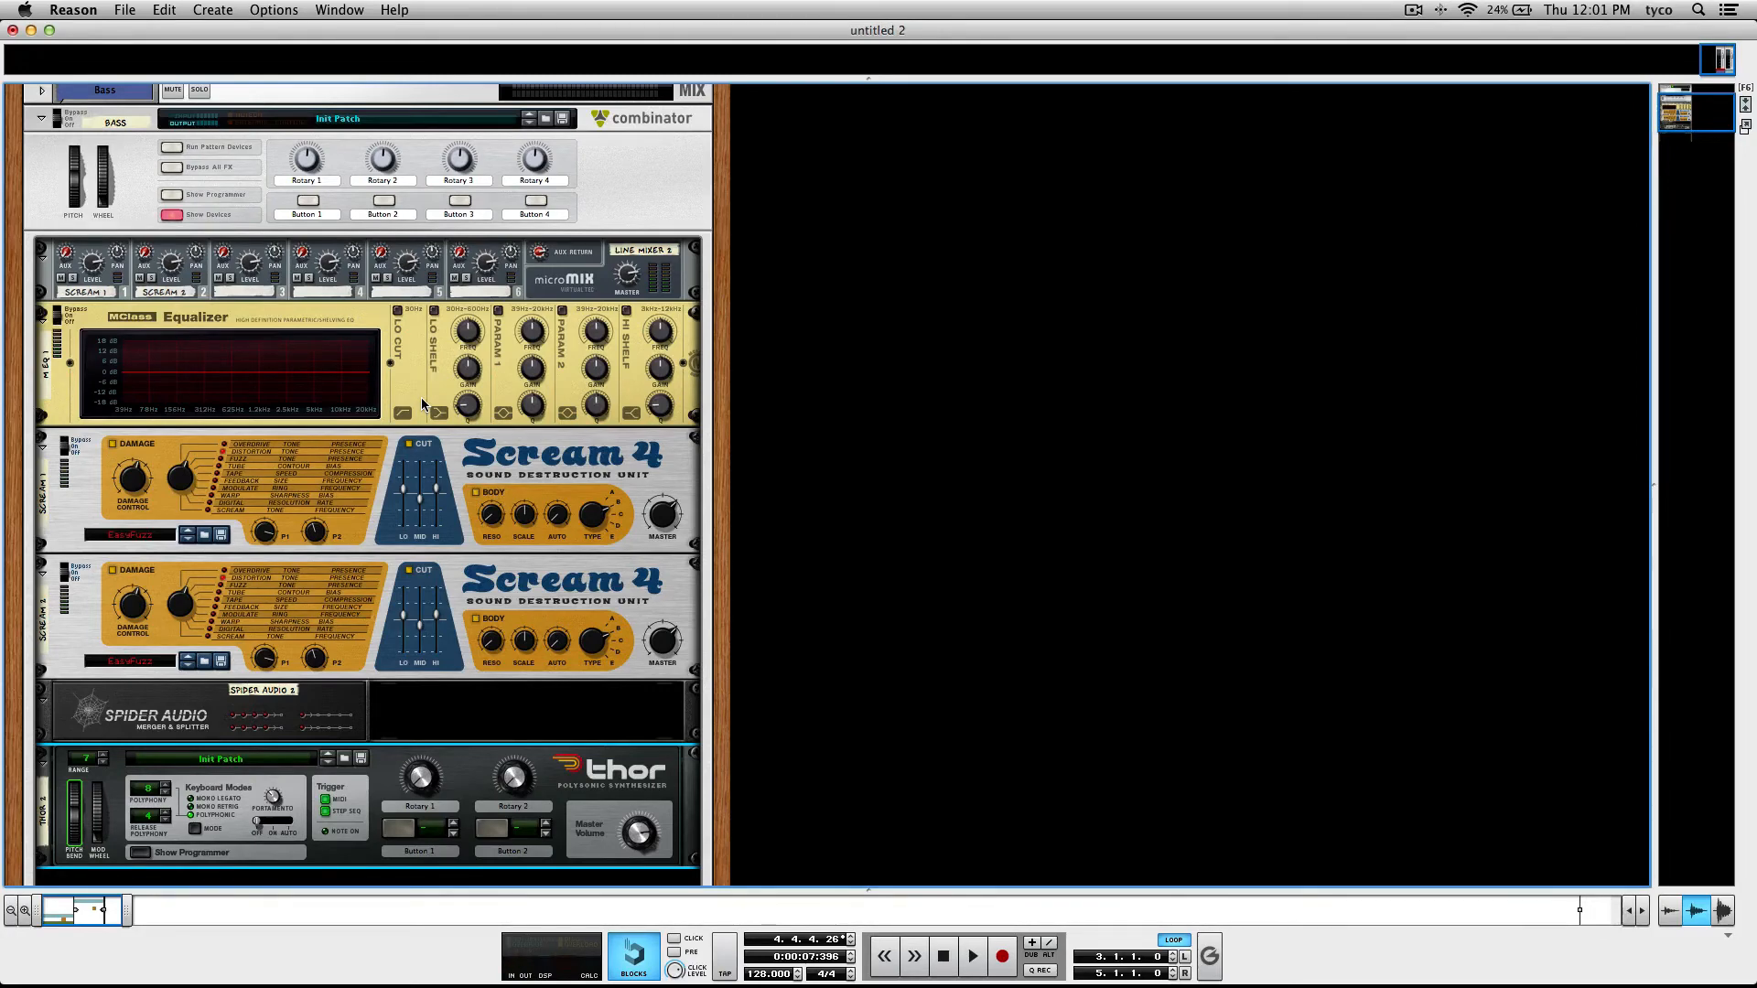
pyautogui.click(398, 311)
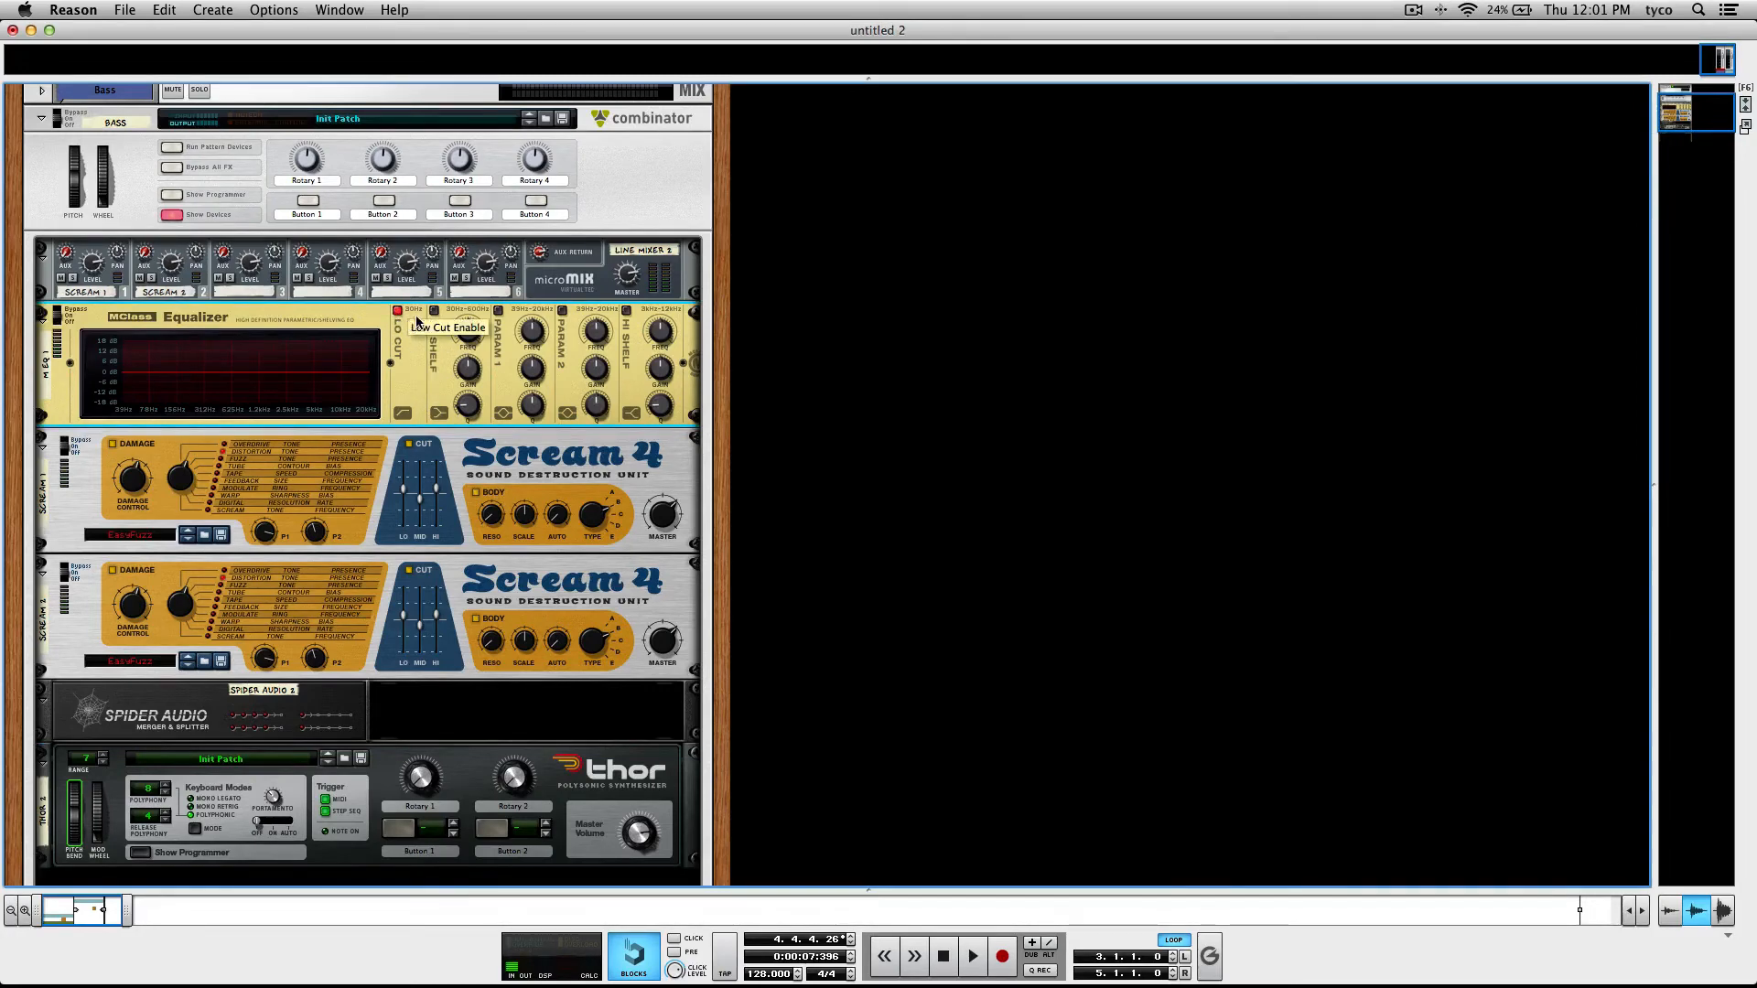
pyautogui.click(434, 311)
pyautogui.scroll(3, 469, 370)
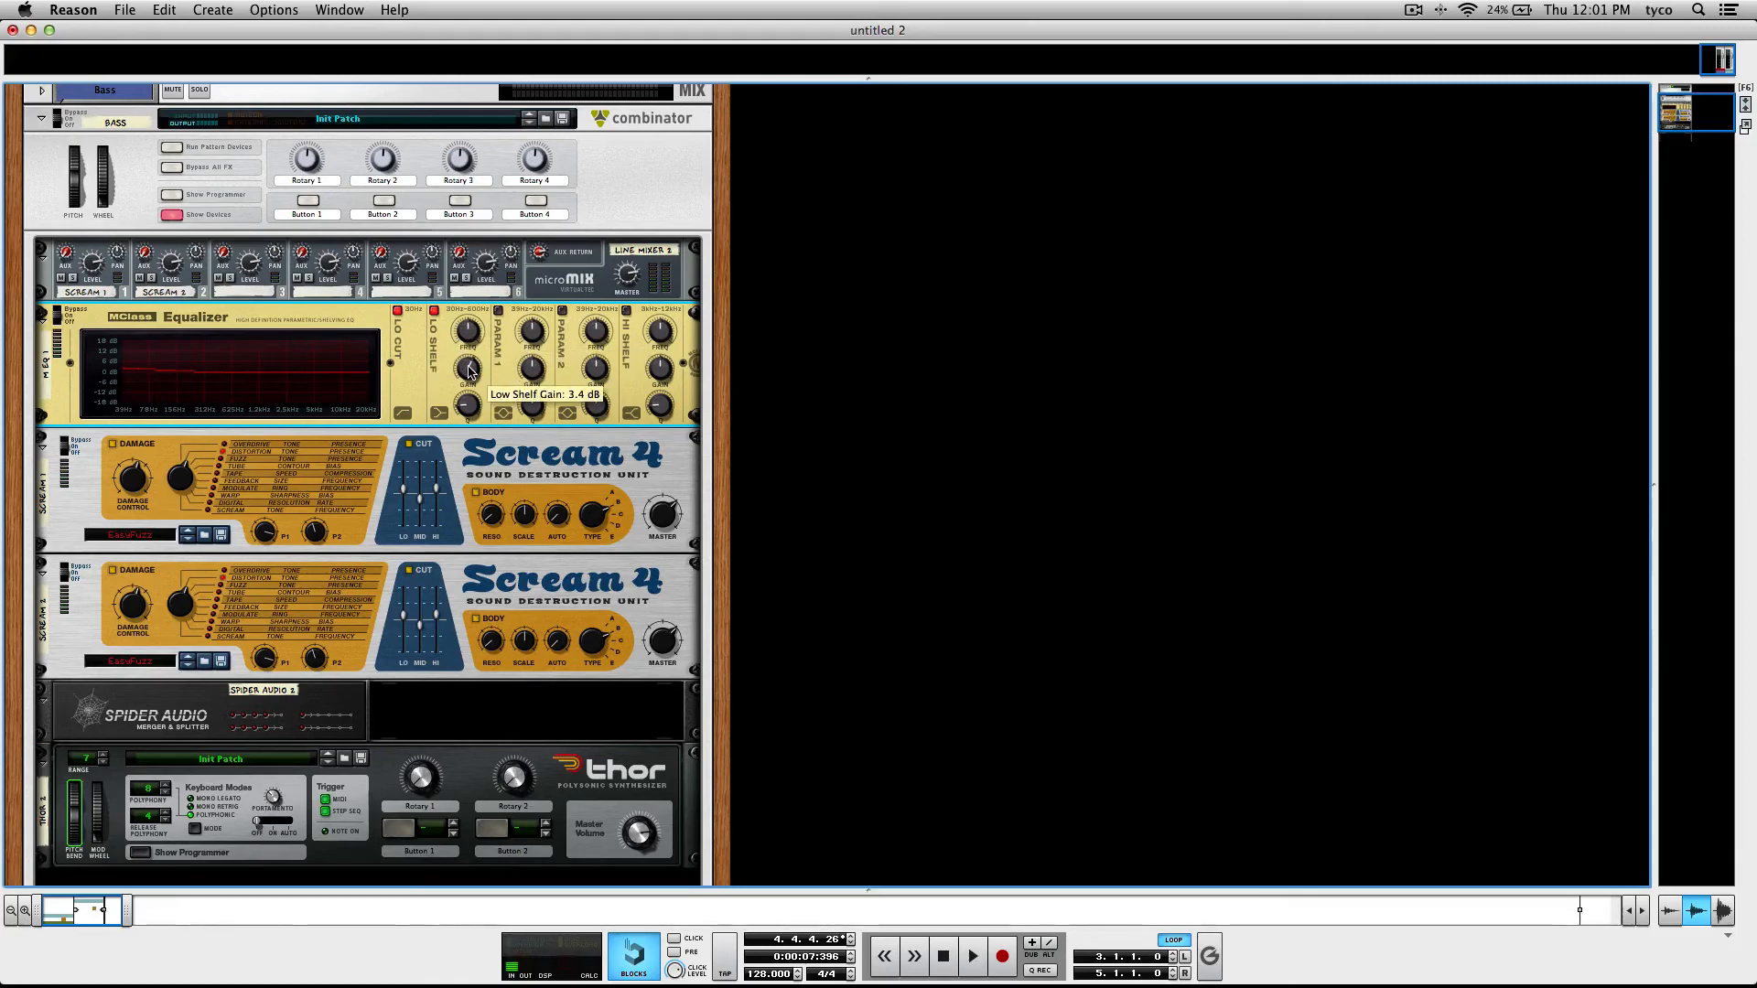
pyautogui.scroll(-3, 470, 370)
# Enable the equalizer's Param 2 band as a narrow cut with a Q of about 9.9, and enable Hi Shelf with about 1.1 dB gain.
pyautogui.click(562, 311)
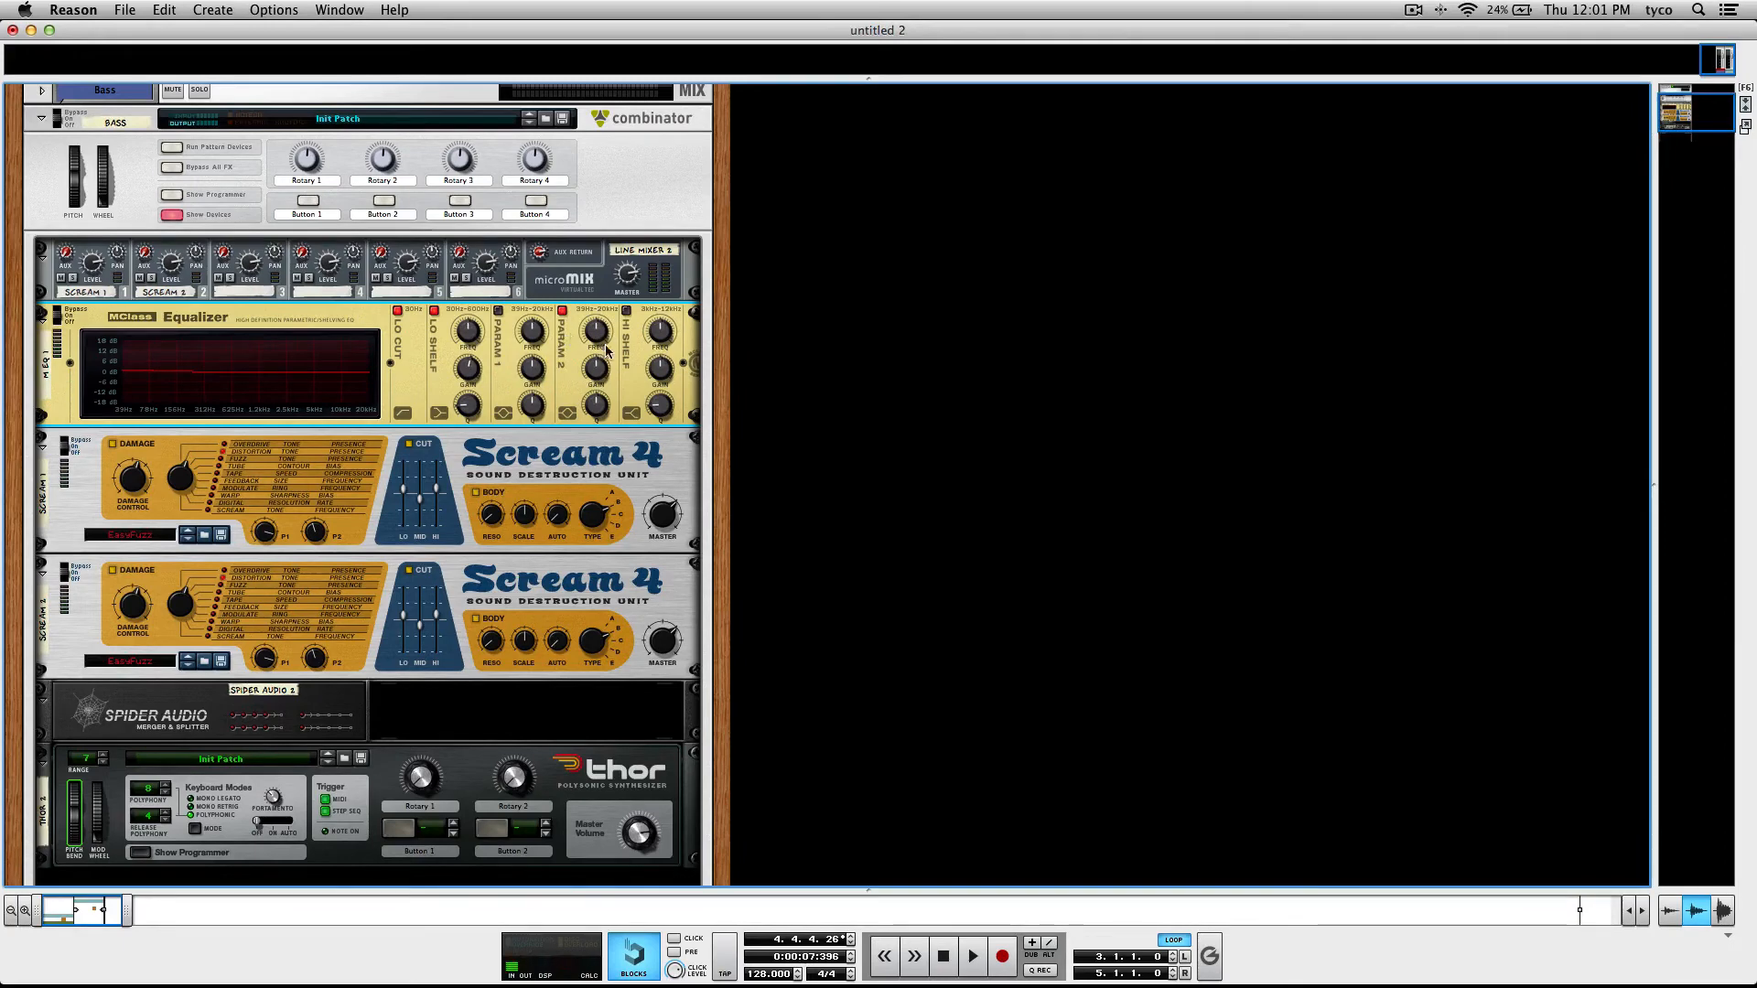
pyautogui.scroll(-5, 598, 366)
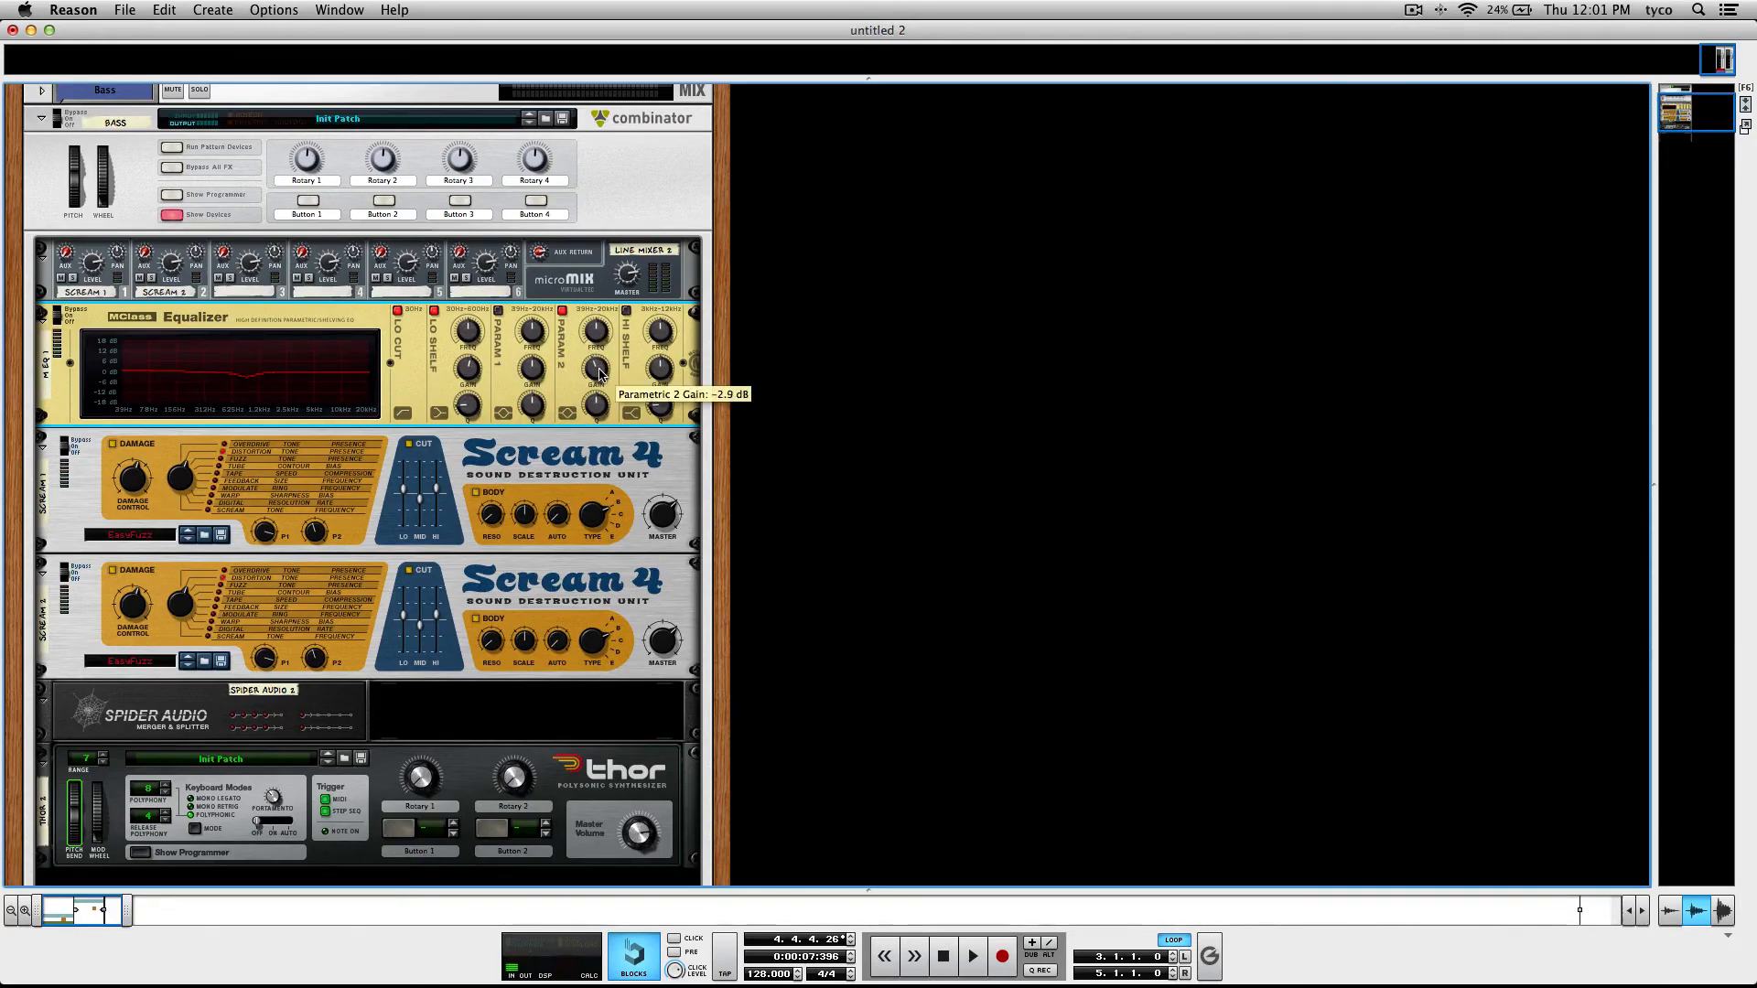
pyautogui.scroll(-3, 595, 347)
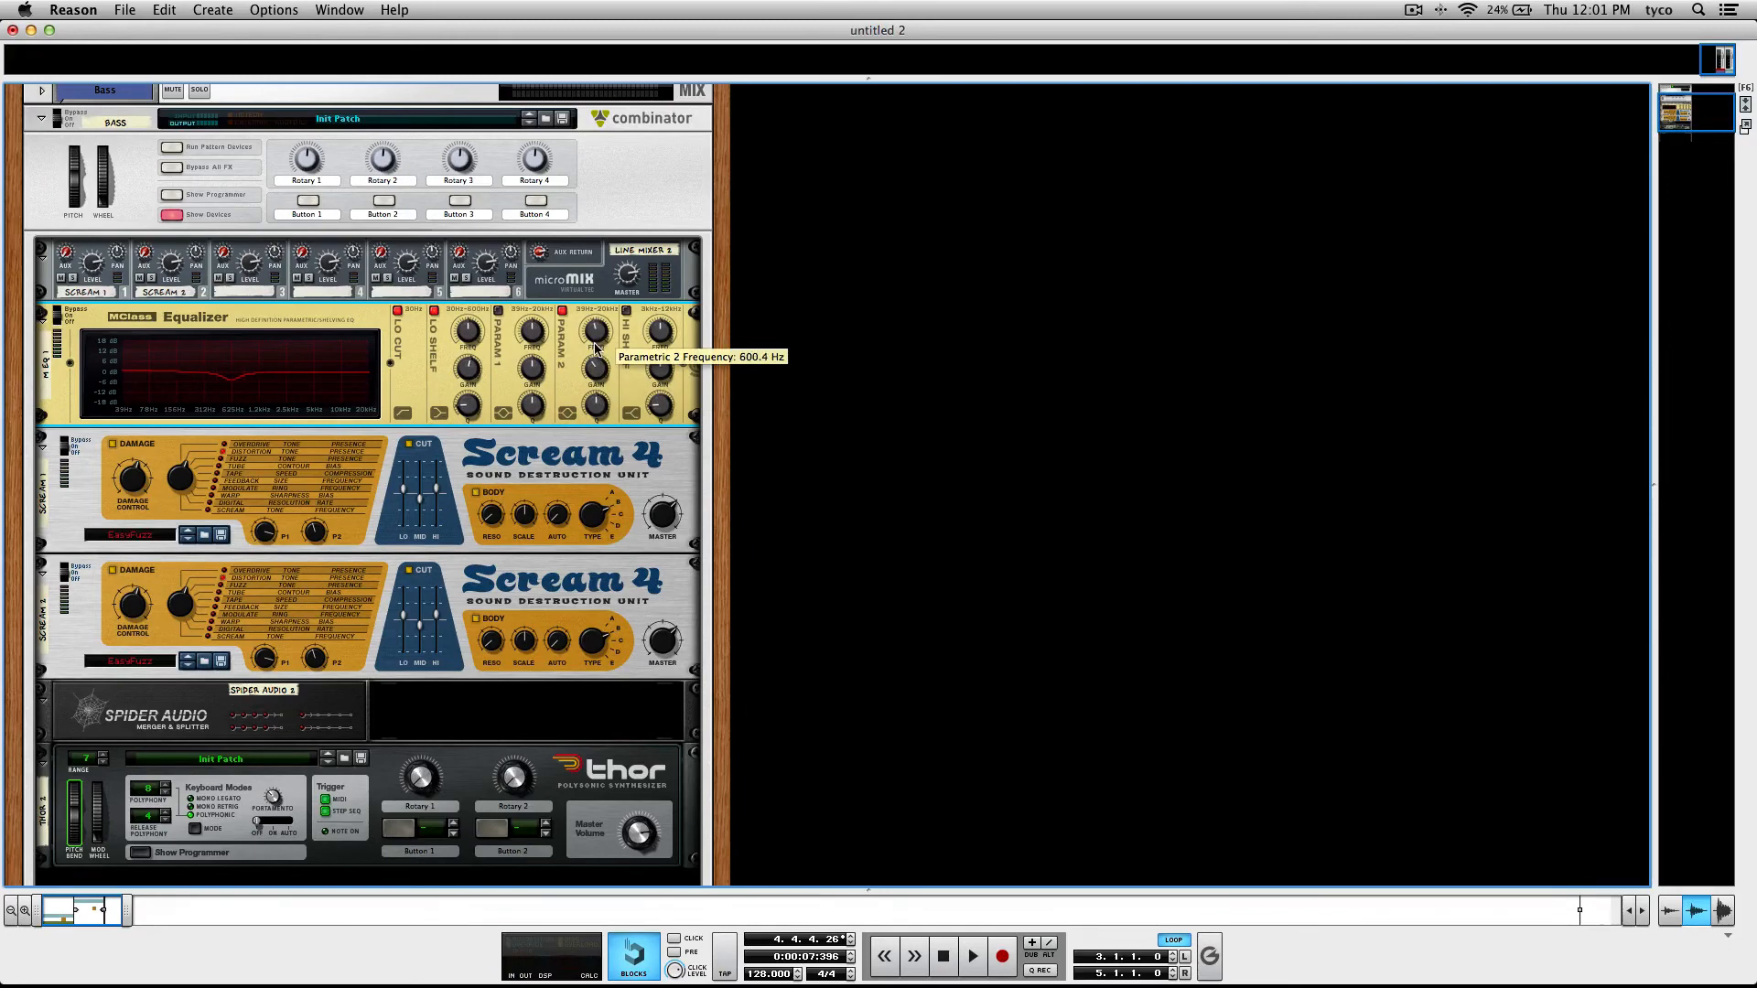
pyautogui.scroll(5, 597, 339)
pyautogui.scroll(-1, 597, 399)
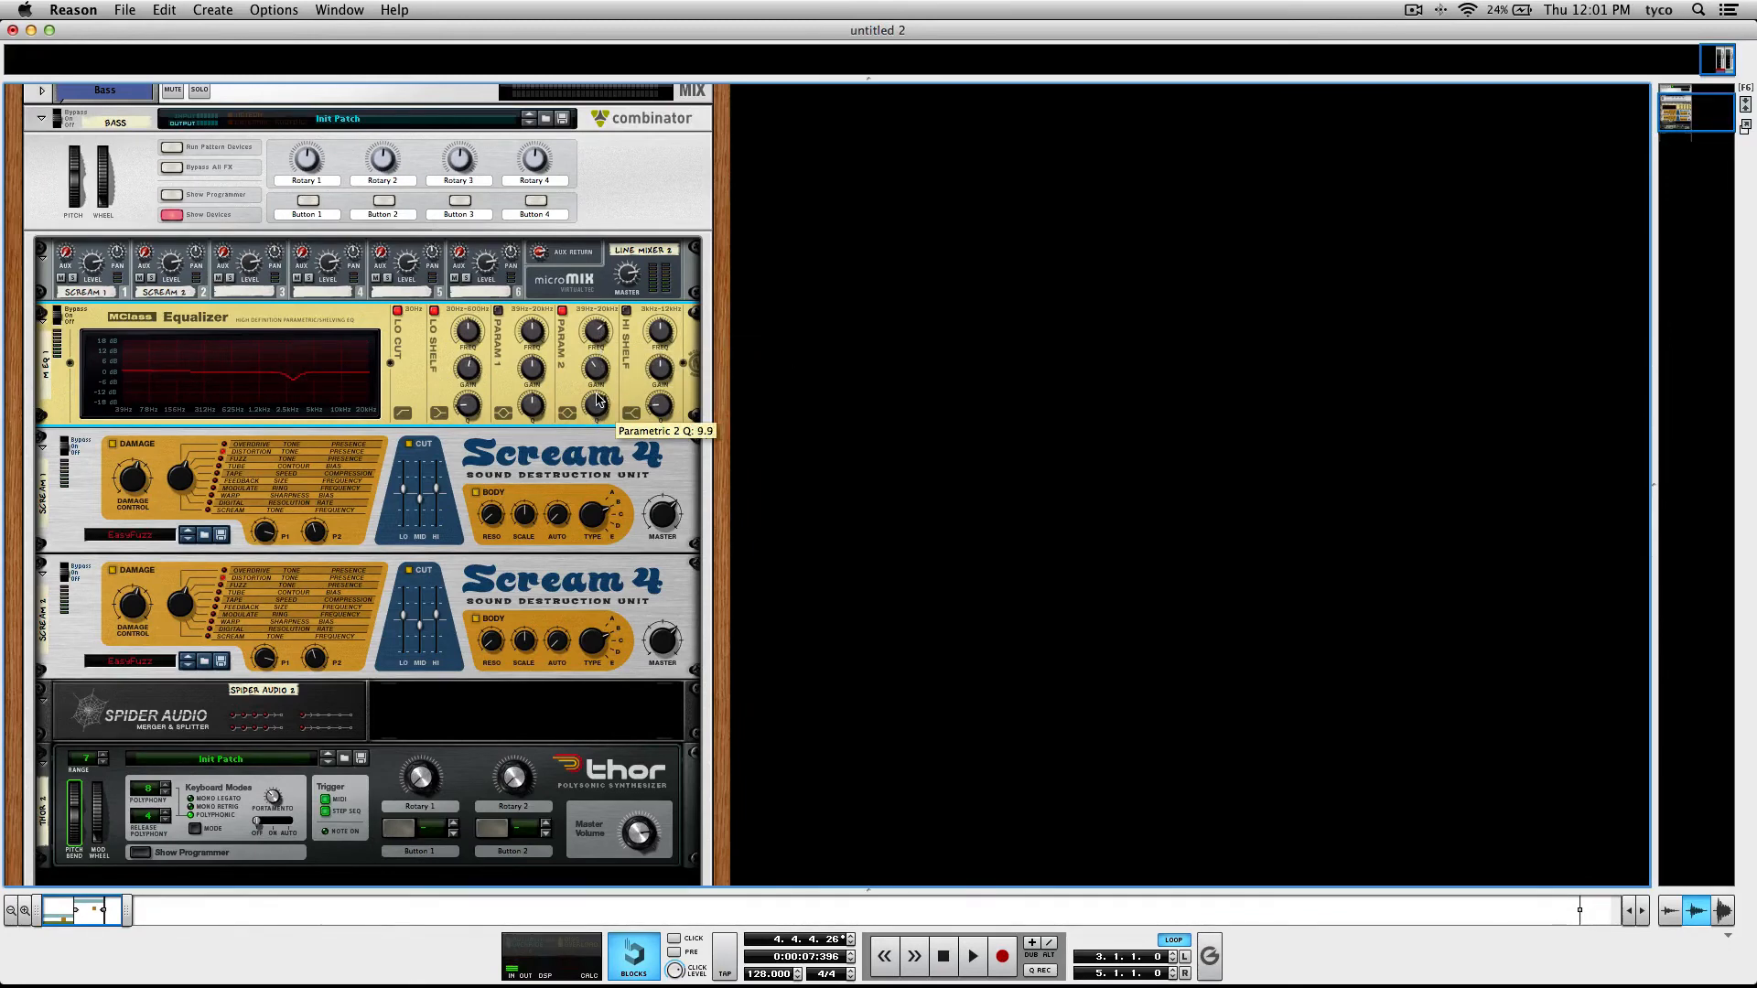
pyautogui.click(627, 312)
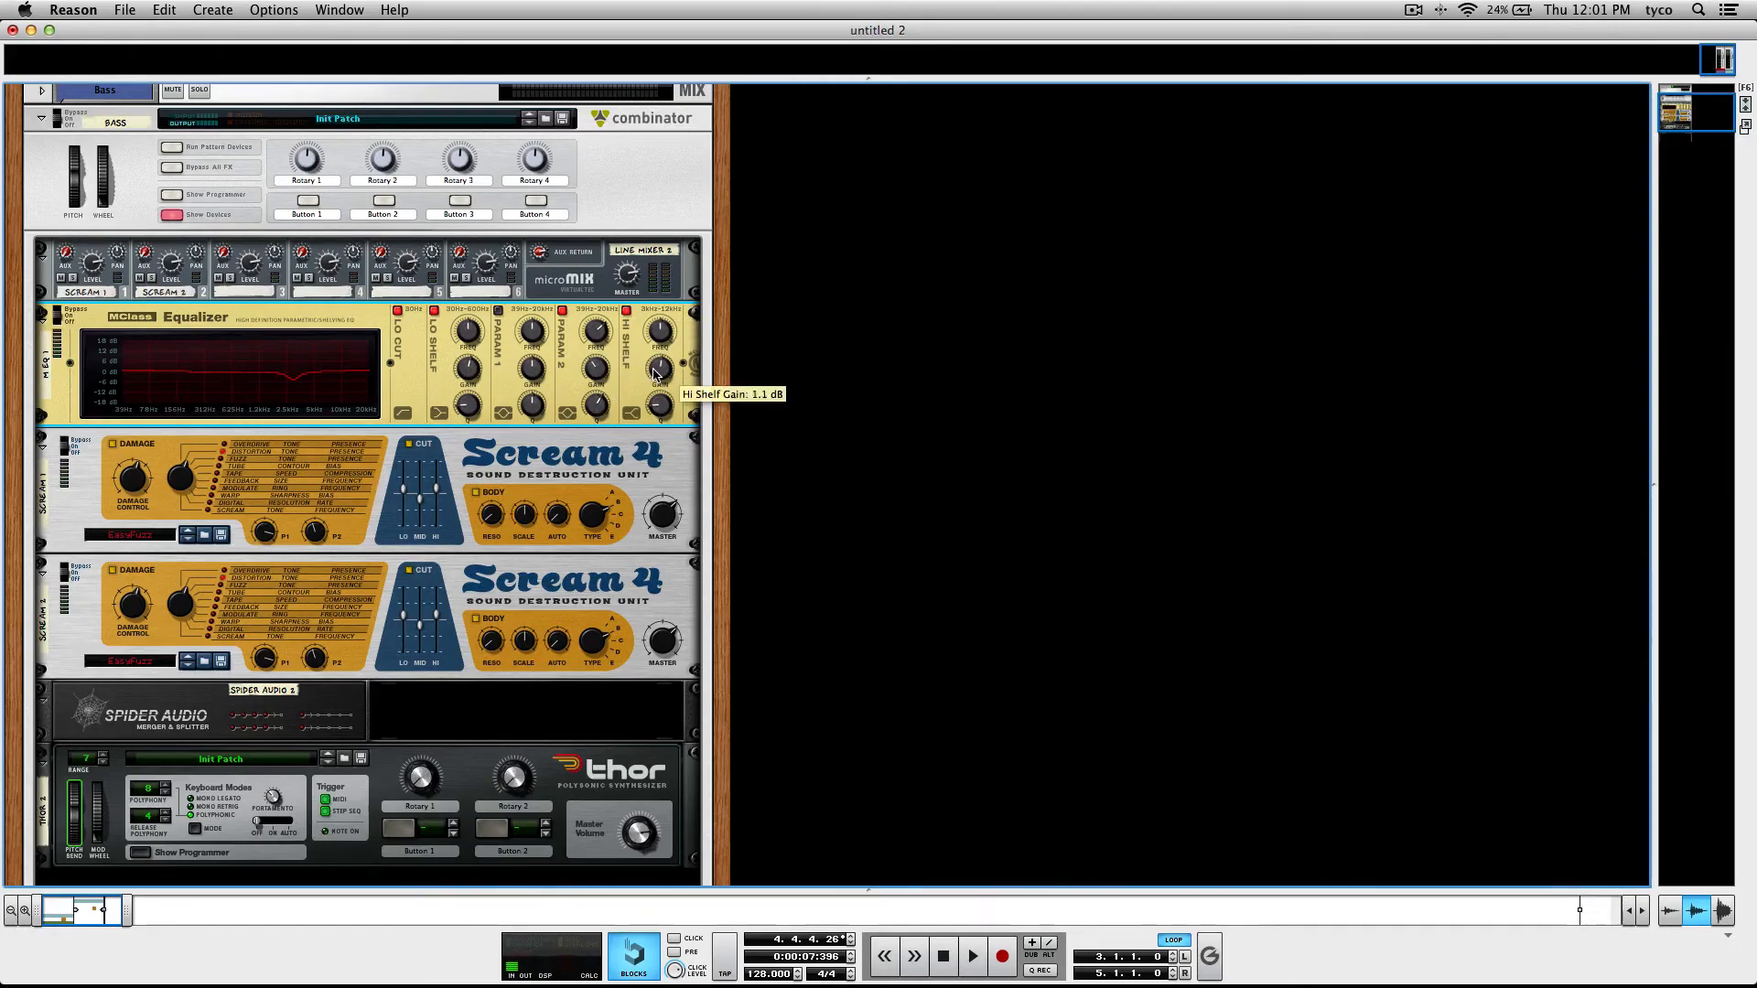
# Set the first Scream 4's damage type to Warp and the second's to Overdrive, and adjust the second unit's body resonance.
pyautogui.click(232, 500)
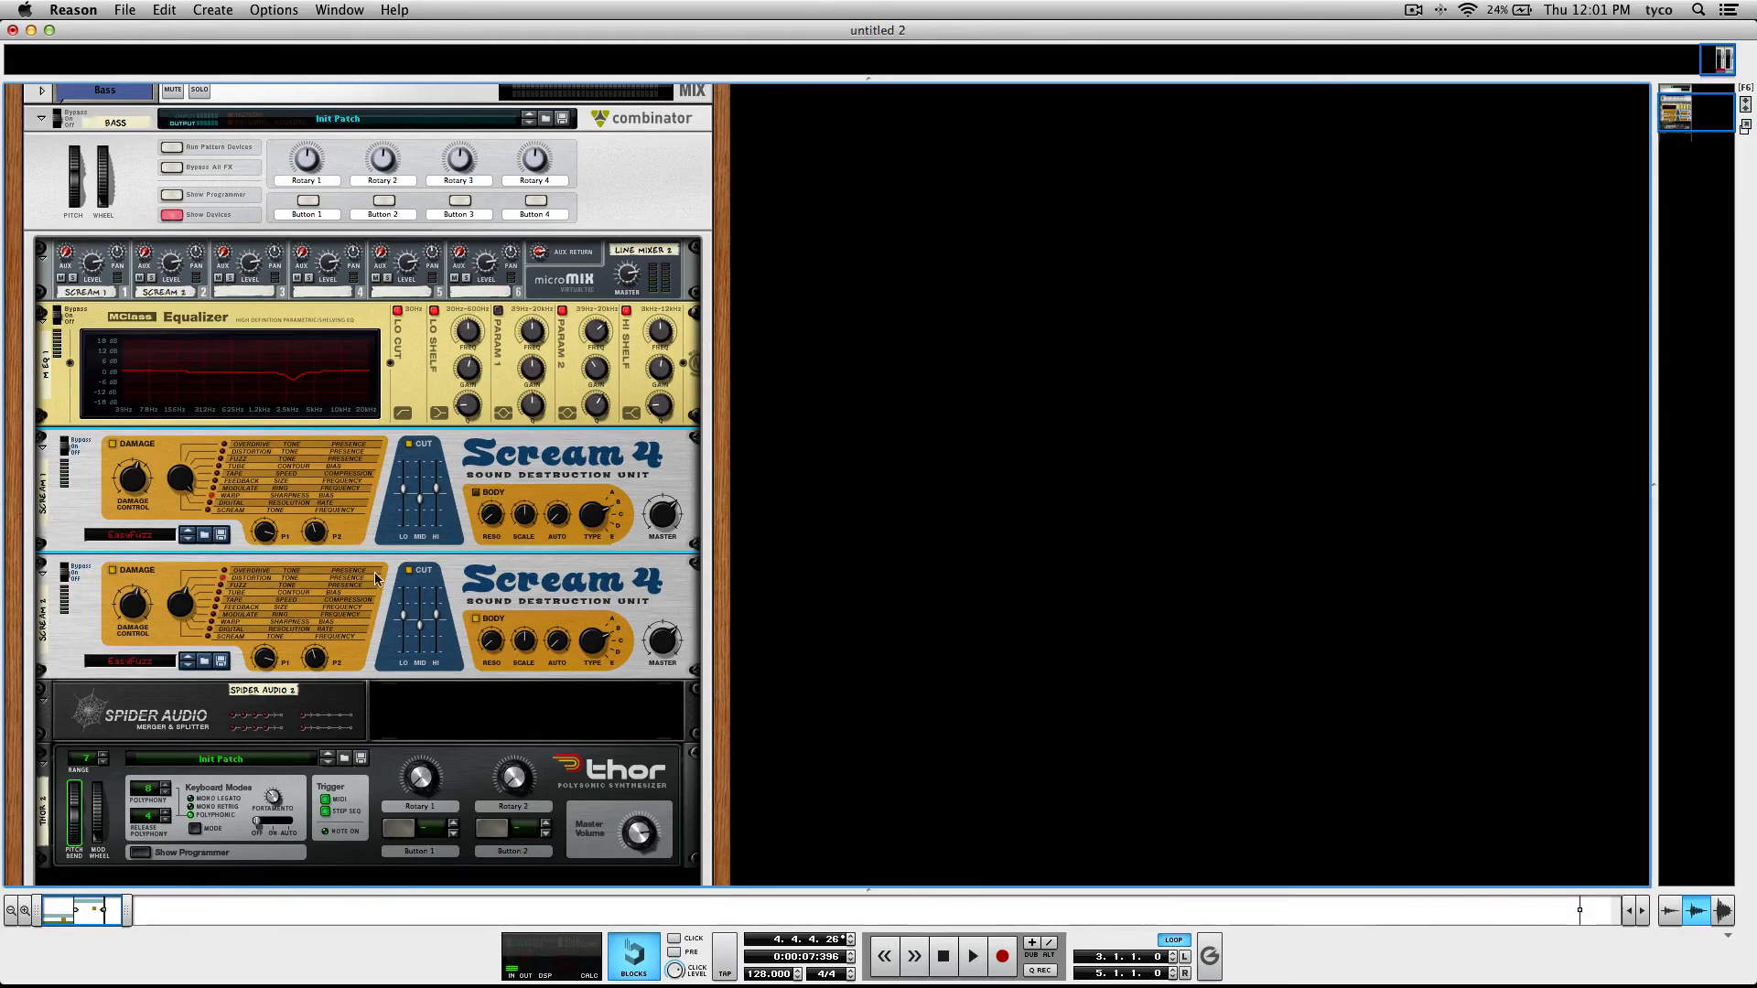
pyautogui.click(235, 575)
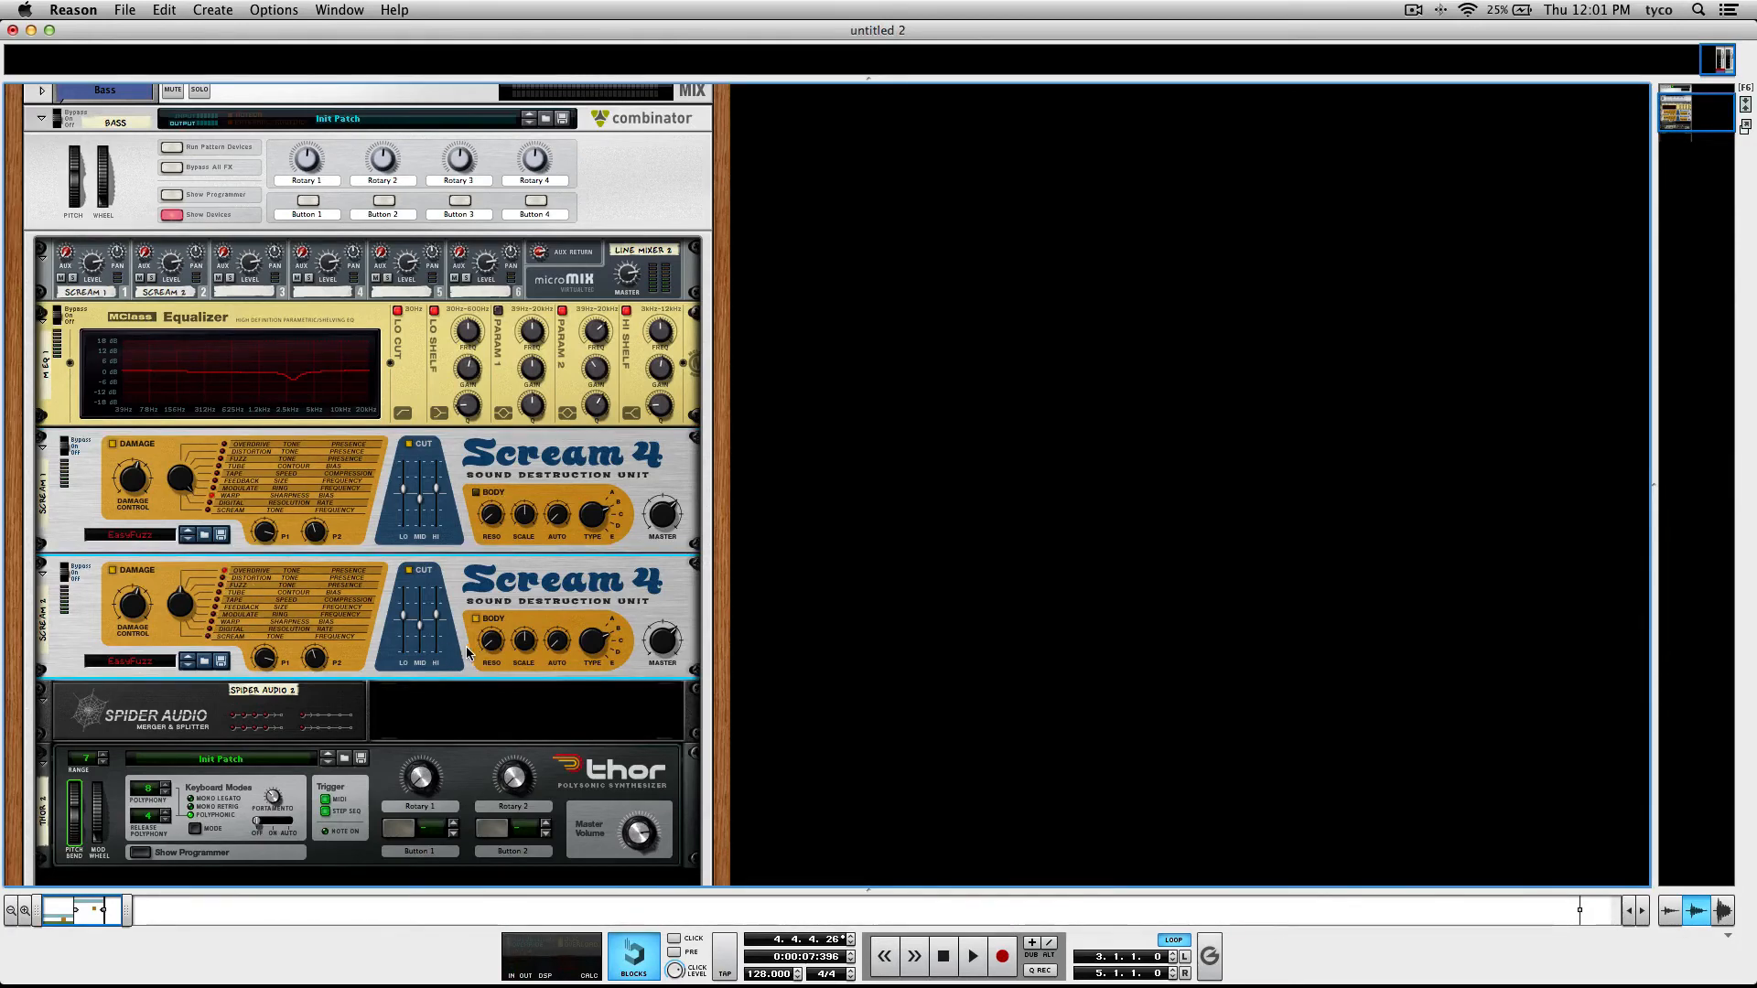
pyautogui.moveTo(492, 644); pyautogui.dragTo(493, 627)
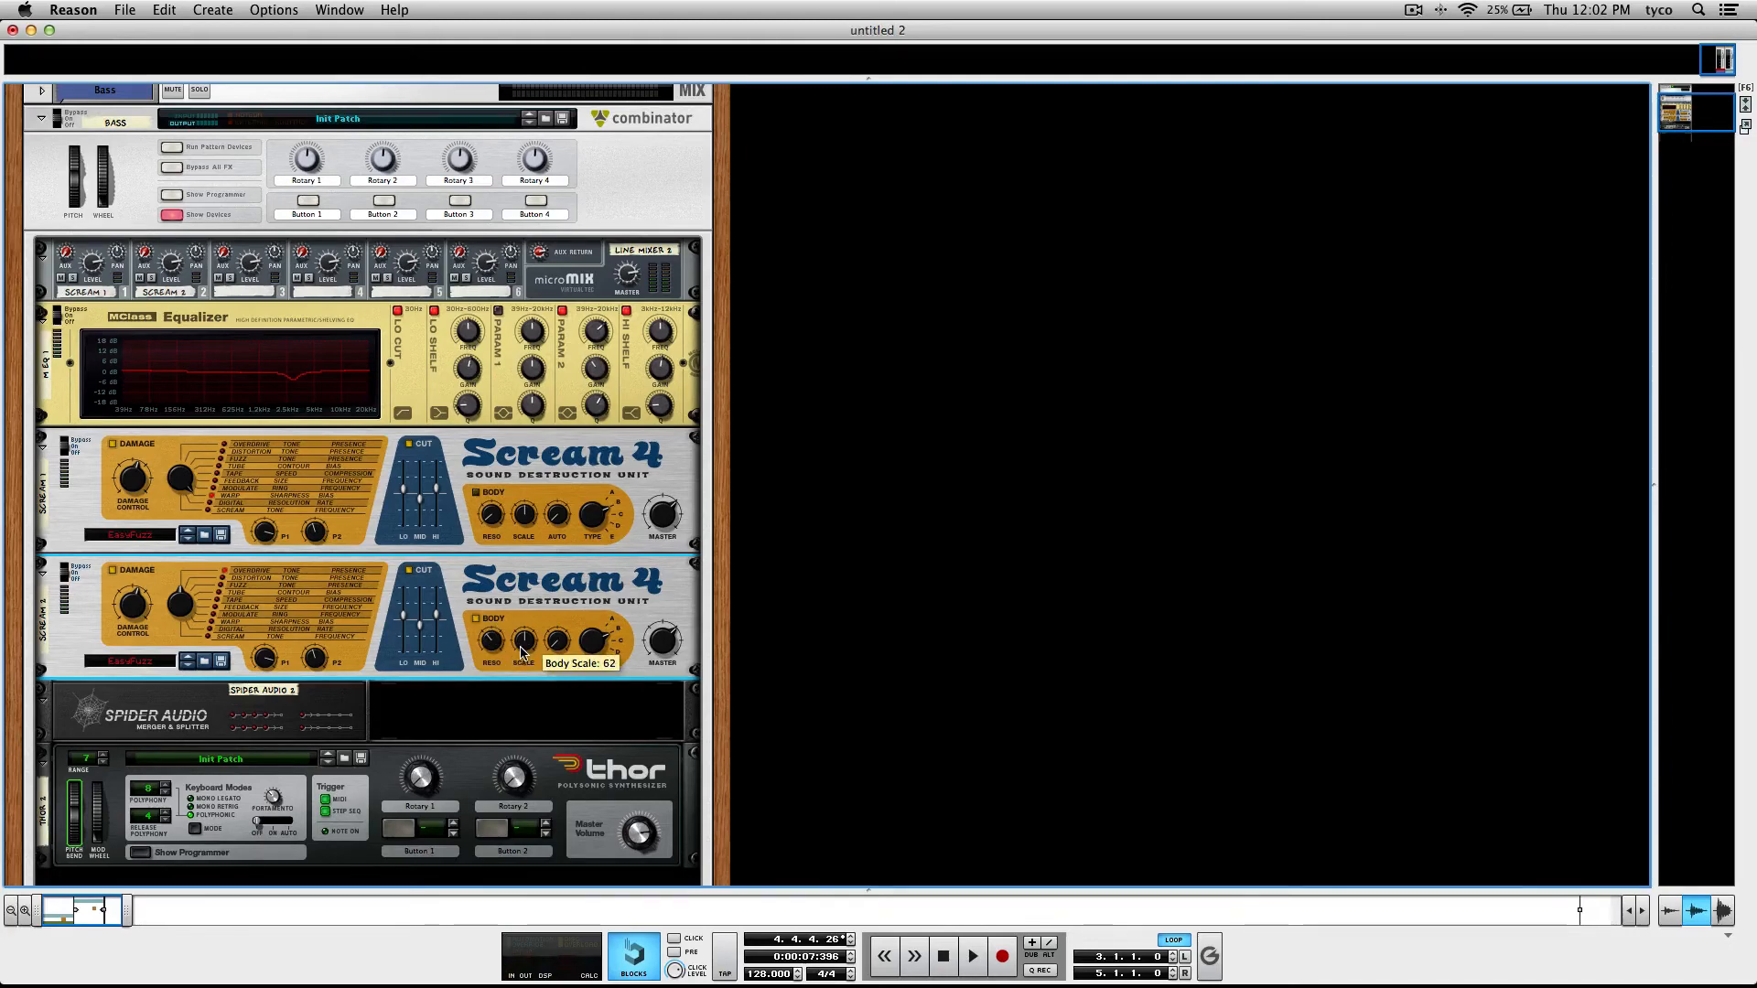
pyautogui.scroll(-2, 582, 650)
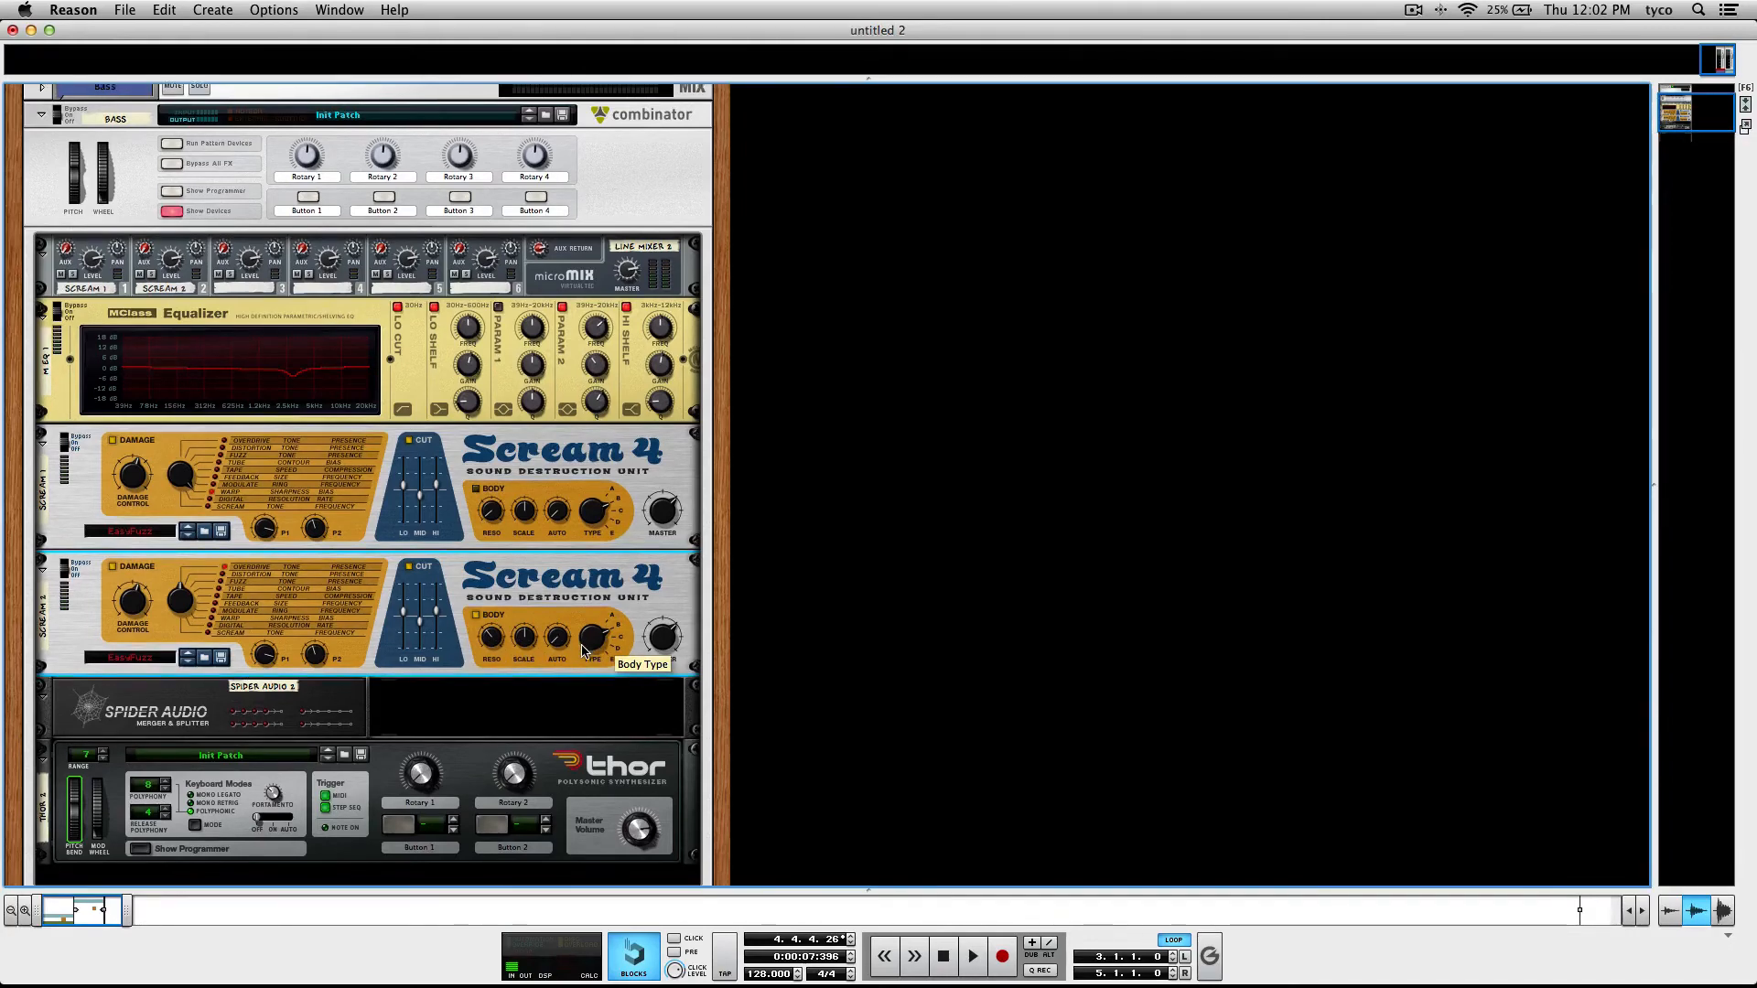
# Play the looped Bass section to hear it with the distortion and equalizer settings.
pyautogui.press('space')
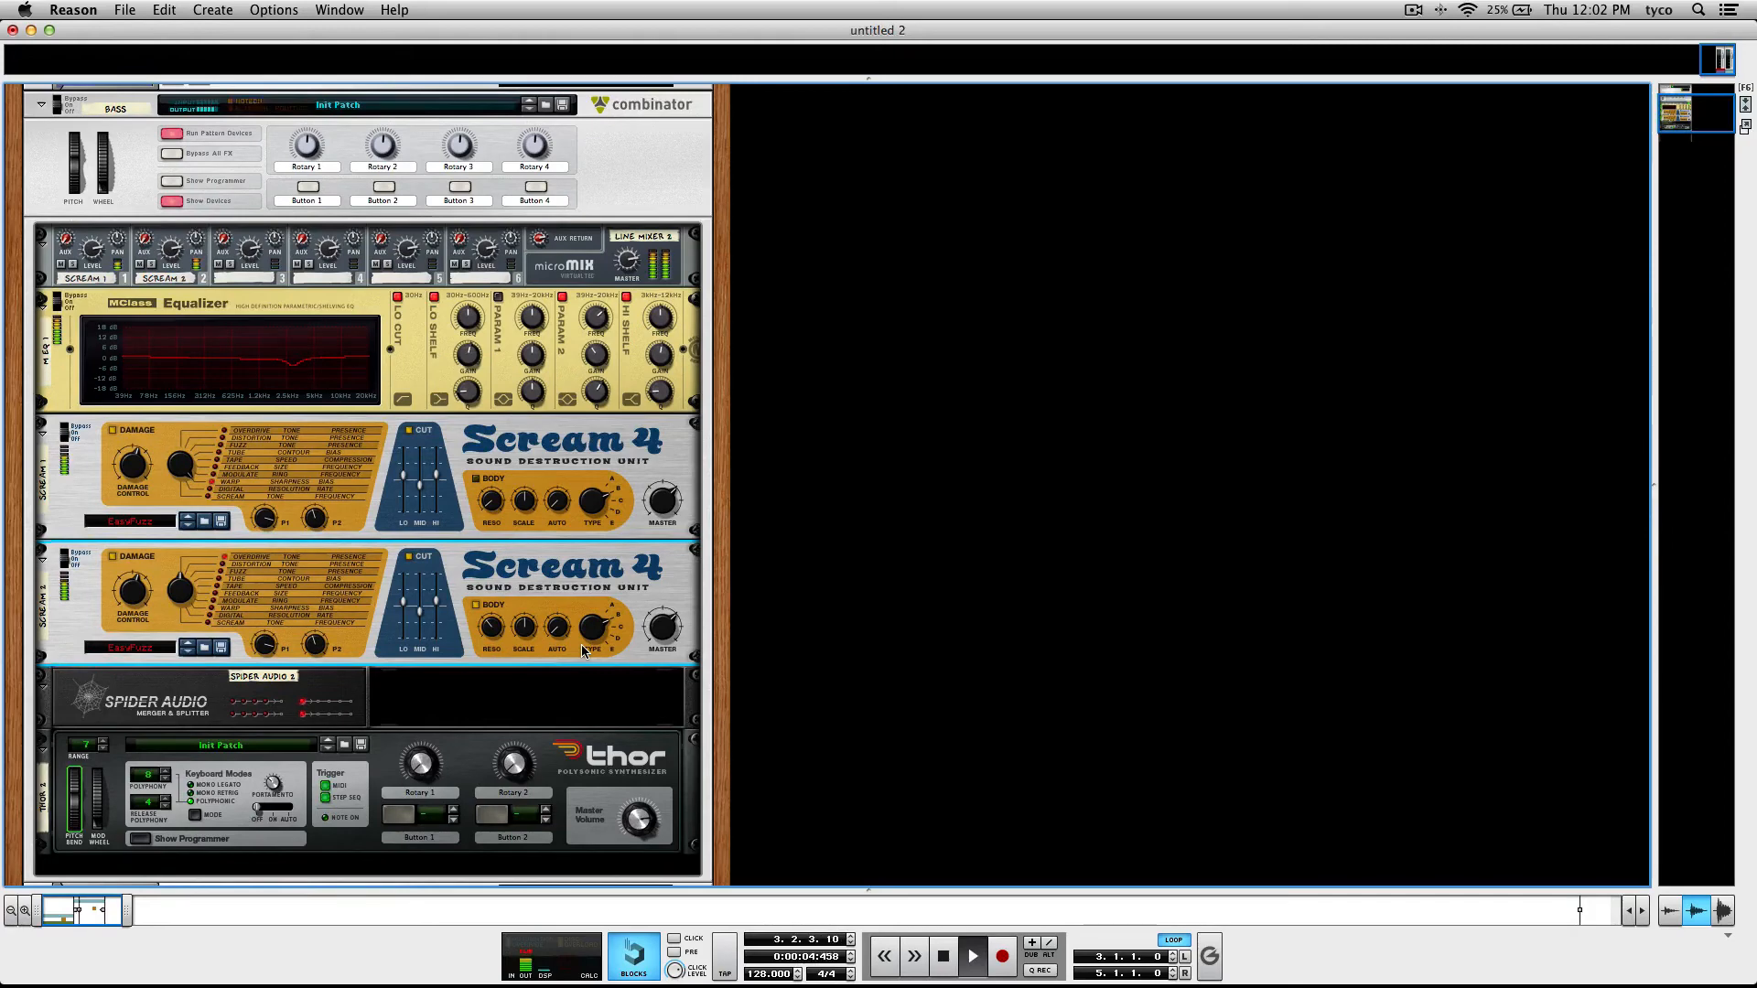
pyautogui.scroll(-1, 568, 646)
pyautogui.scroll(-10, 558, 645)
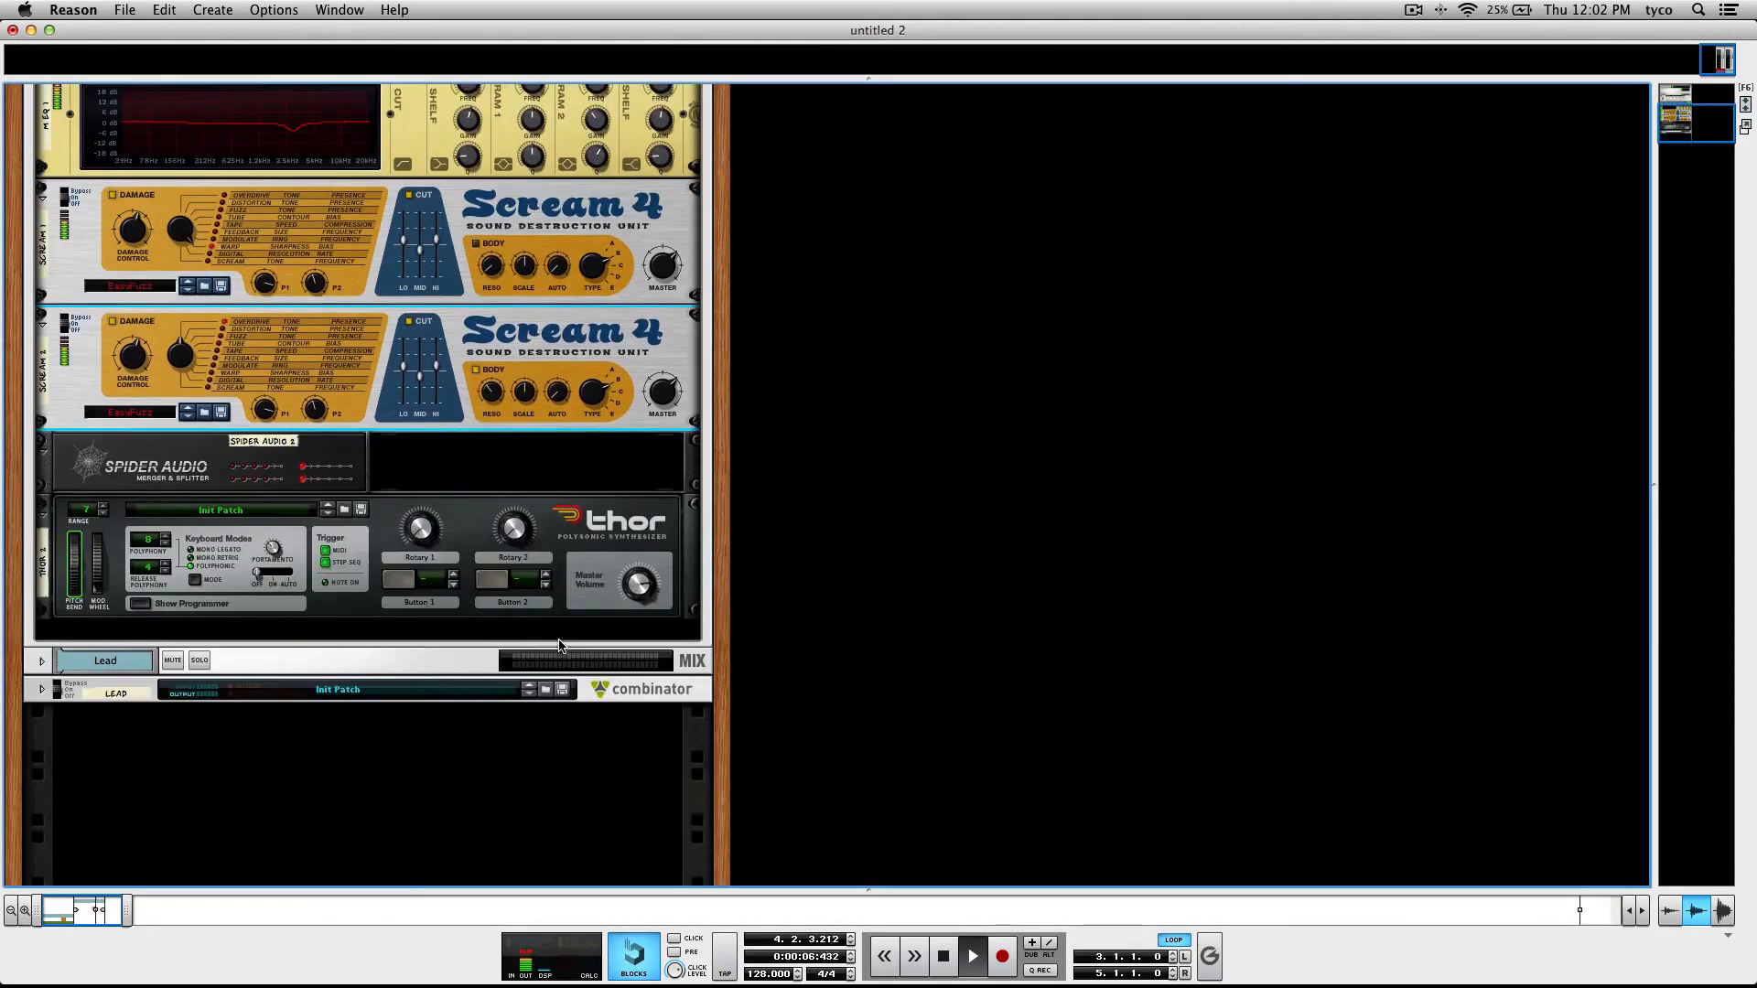
# Show the Bass Thor's programmer, switch its portamento mode to On, and briefly play the looped section.
pyautogui.press('space')
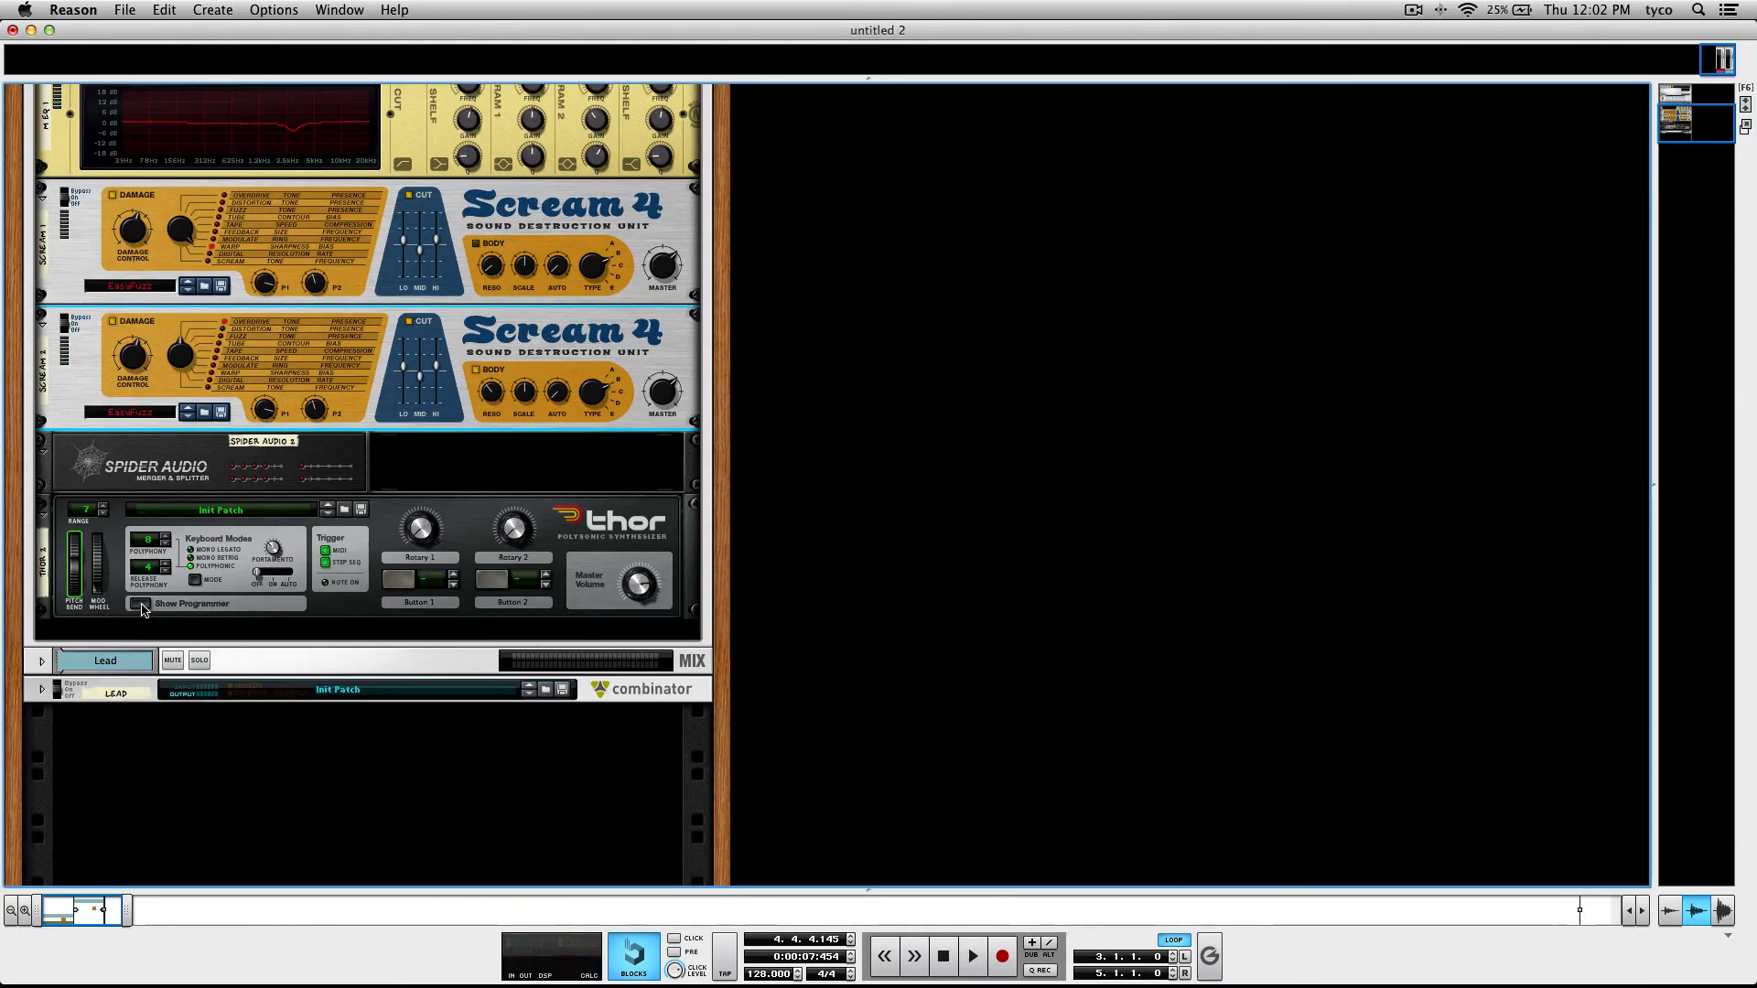
pyautogui.click(140, 604)
pyautogui.click(271, 400)
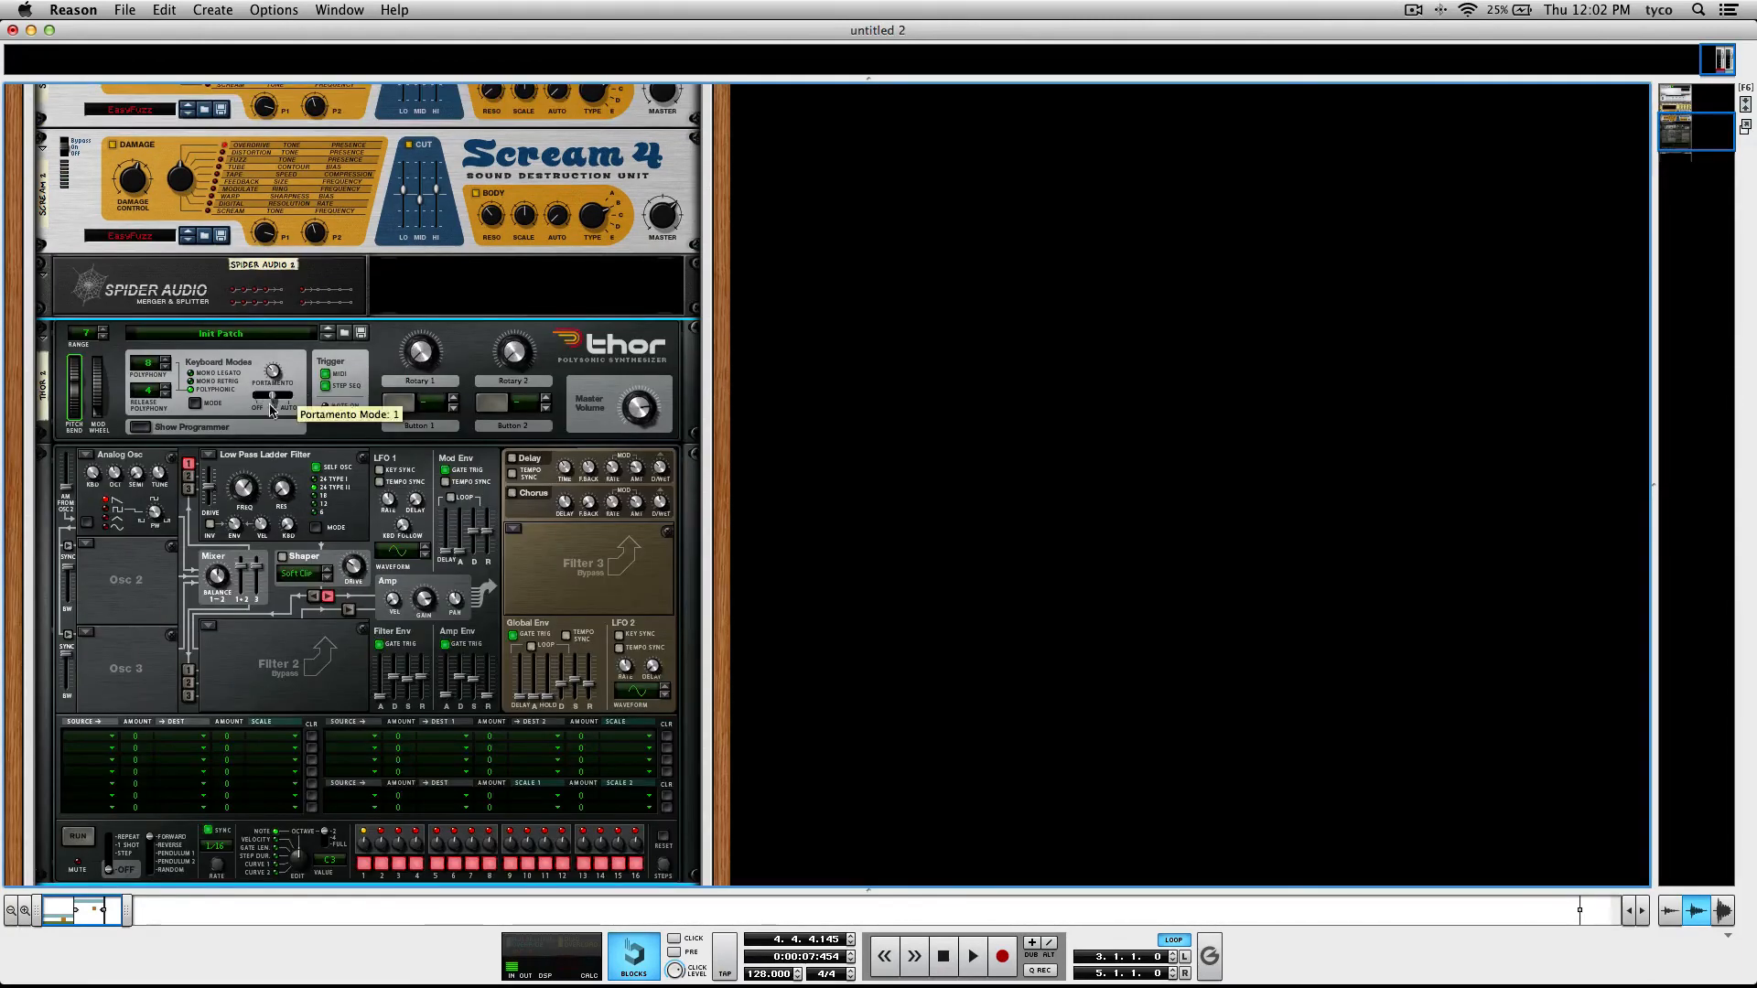
pyautogui.scroll(-1, 273, 402)
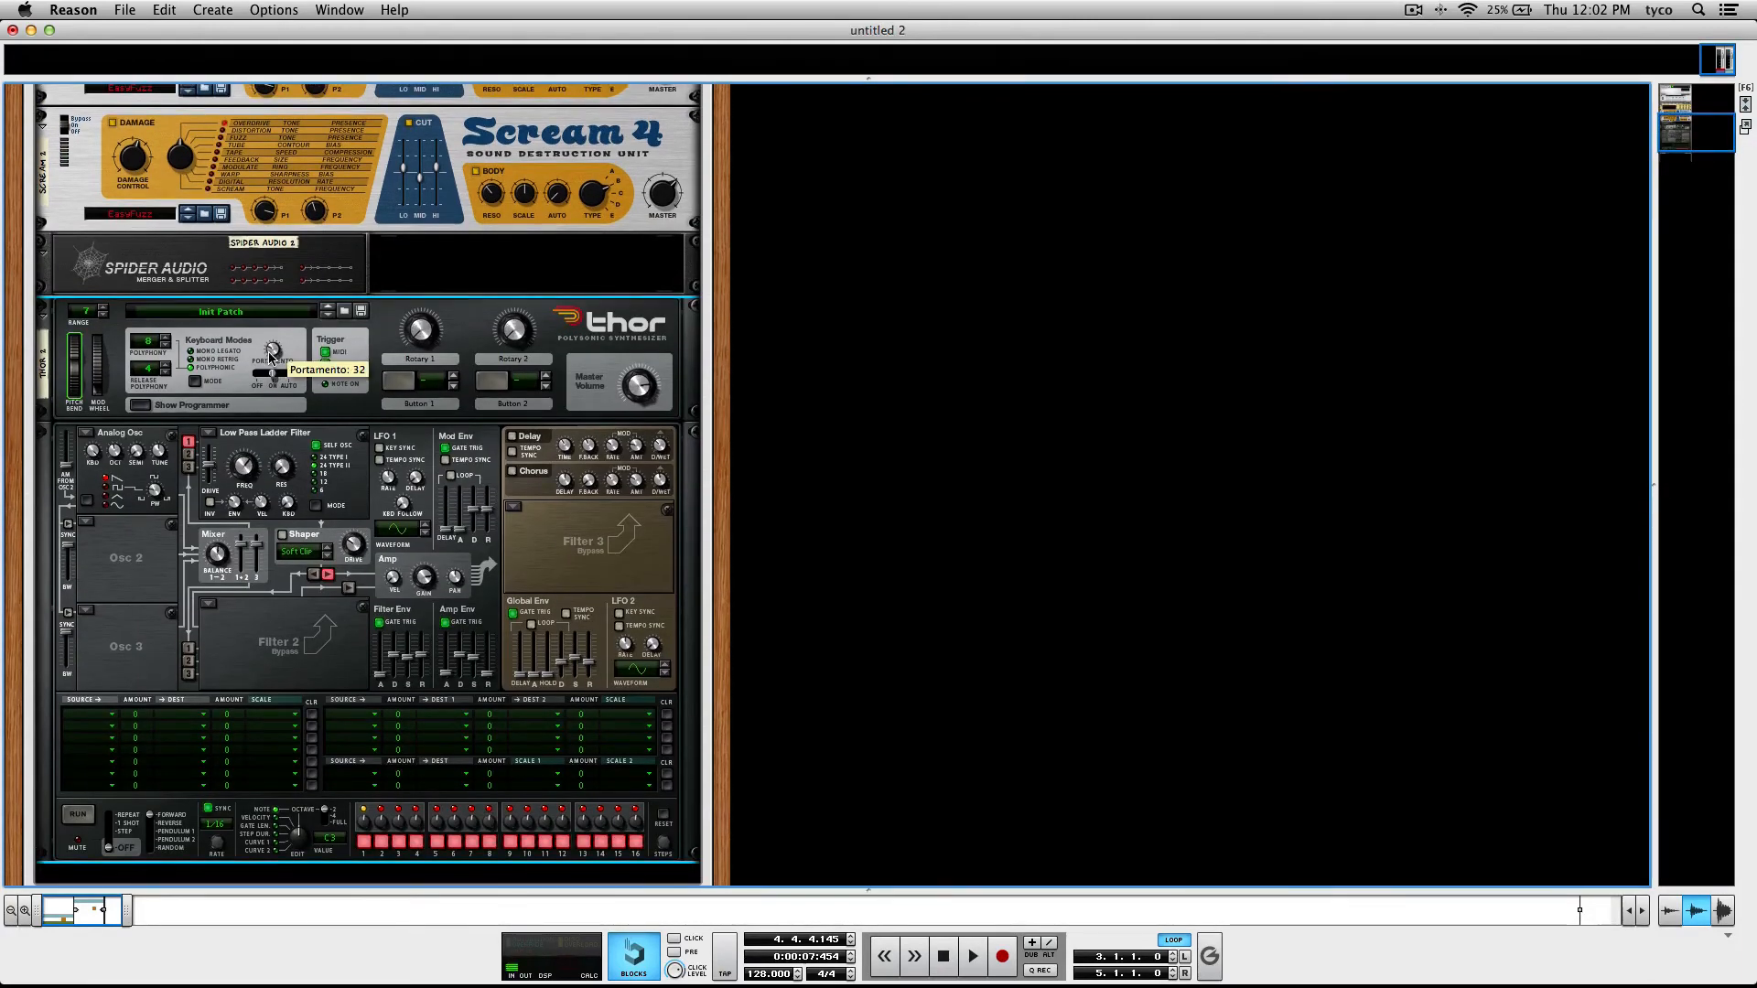
pyautogui.press('space')
pyautogui.press('space')
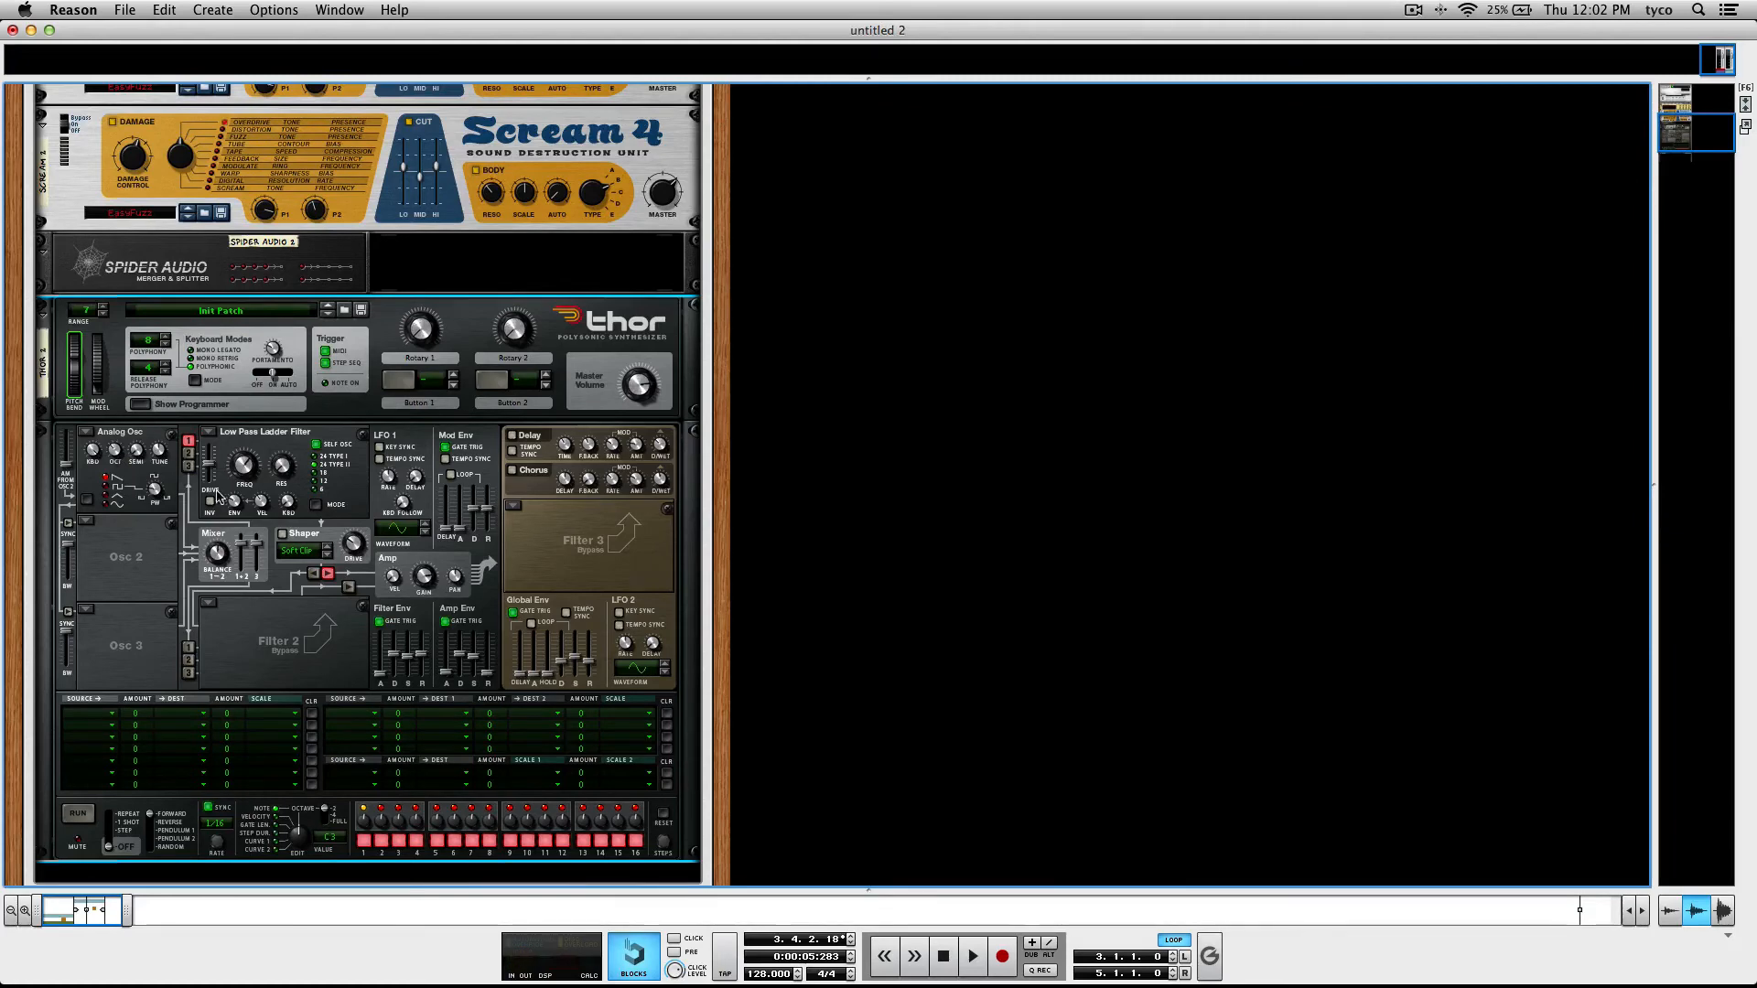
# Play the looped Bass section to hear it while examining Thor's oscillator, filter and mixer settings.
pyautogui.scroll(2, 247, 501)
pyautogui.scroll(-3, 247, 502)
pyautogui.press('space')
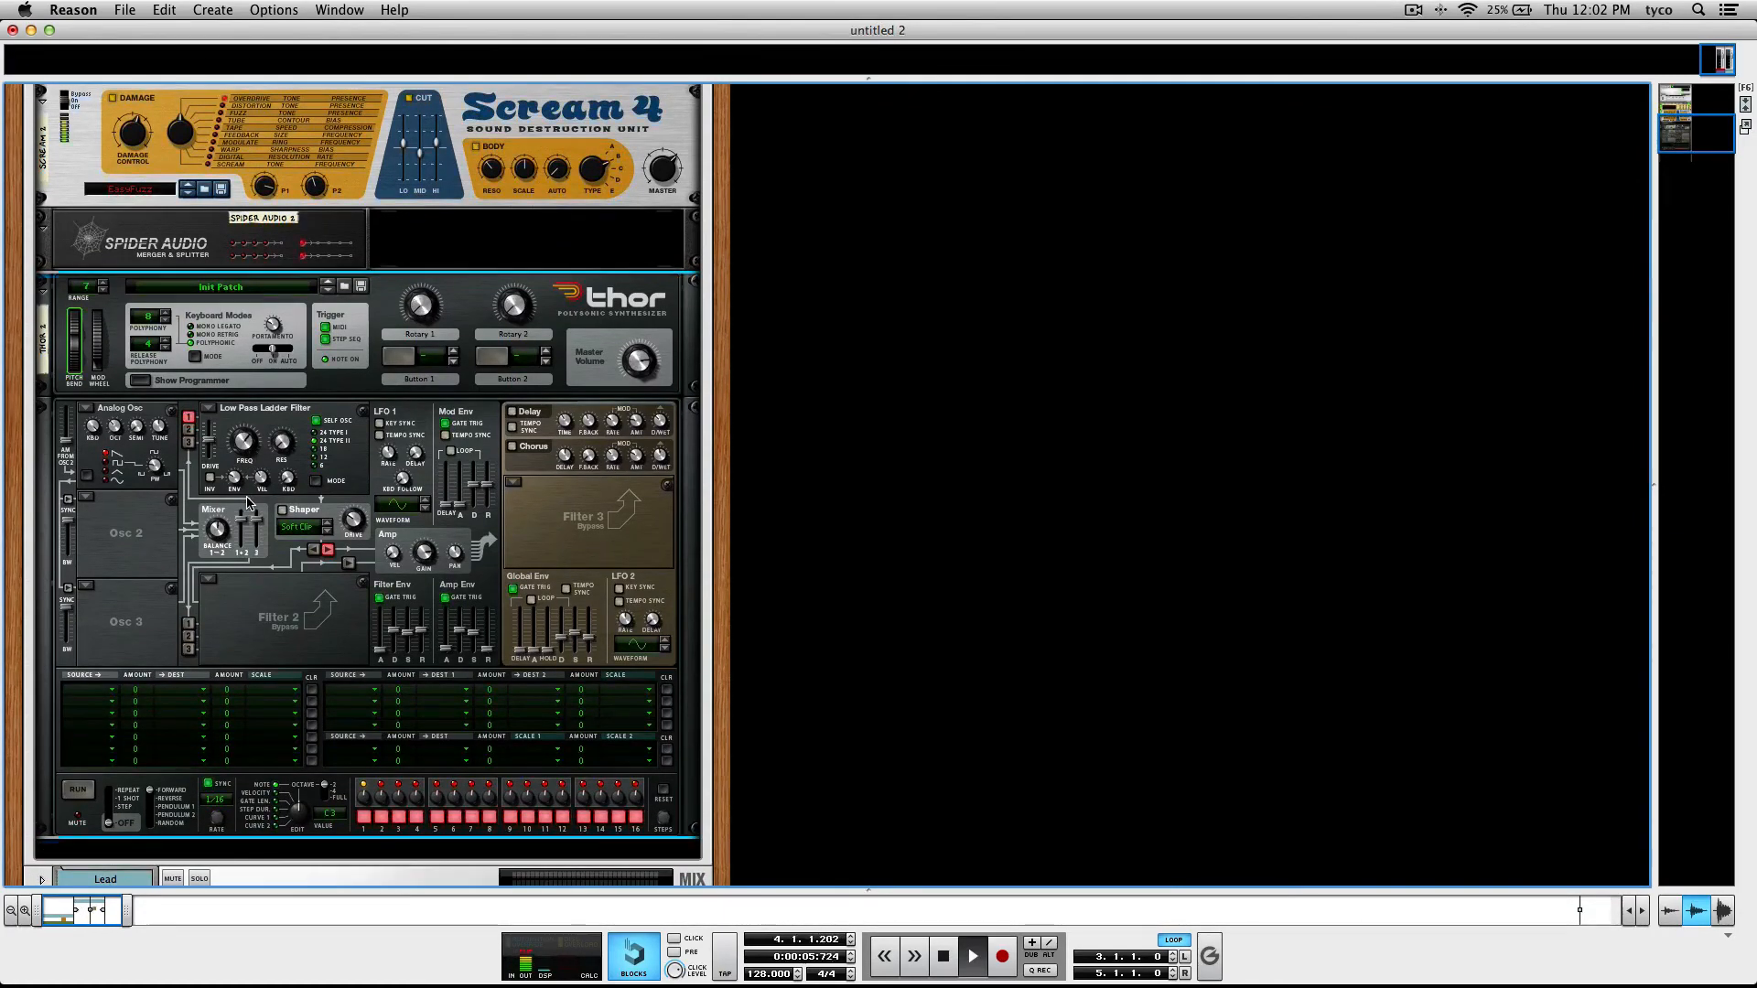
pyautogui.scroll(-2, 253, 501)
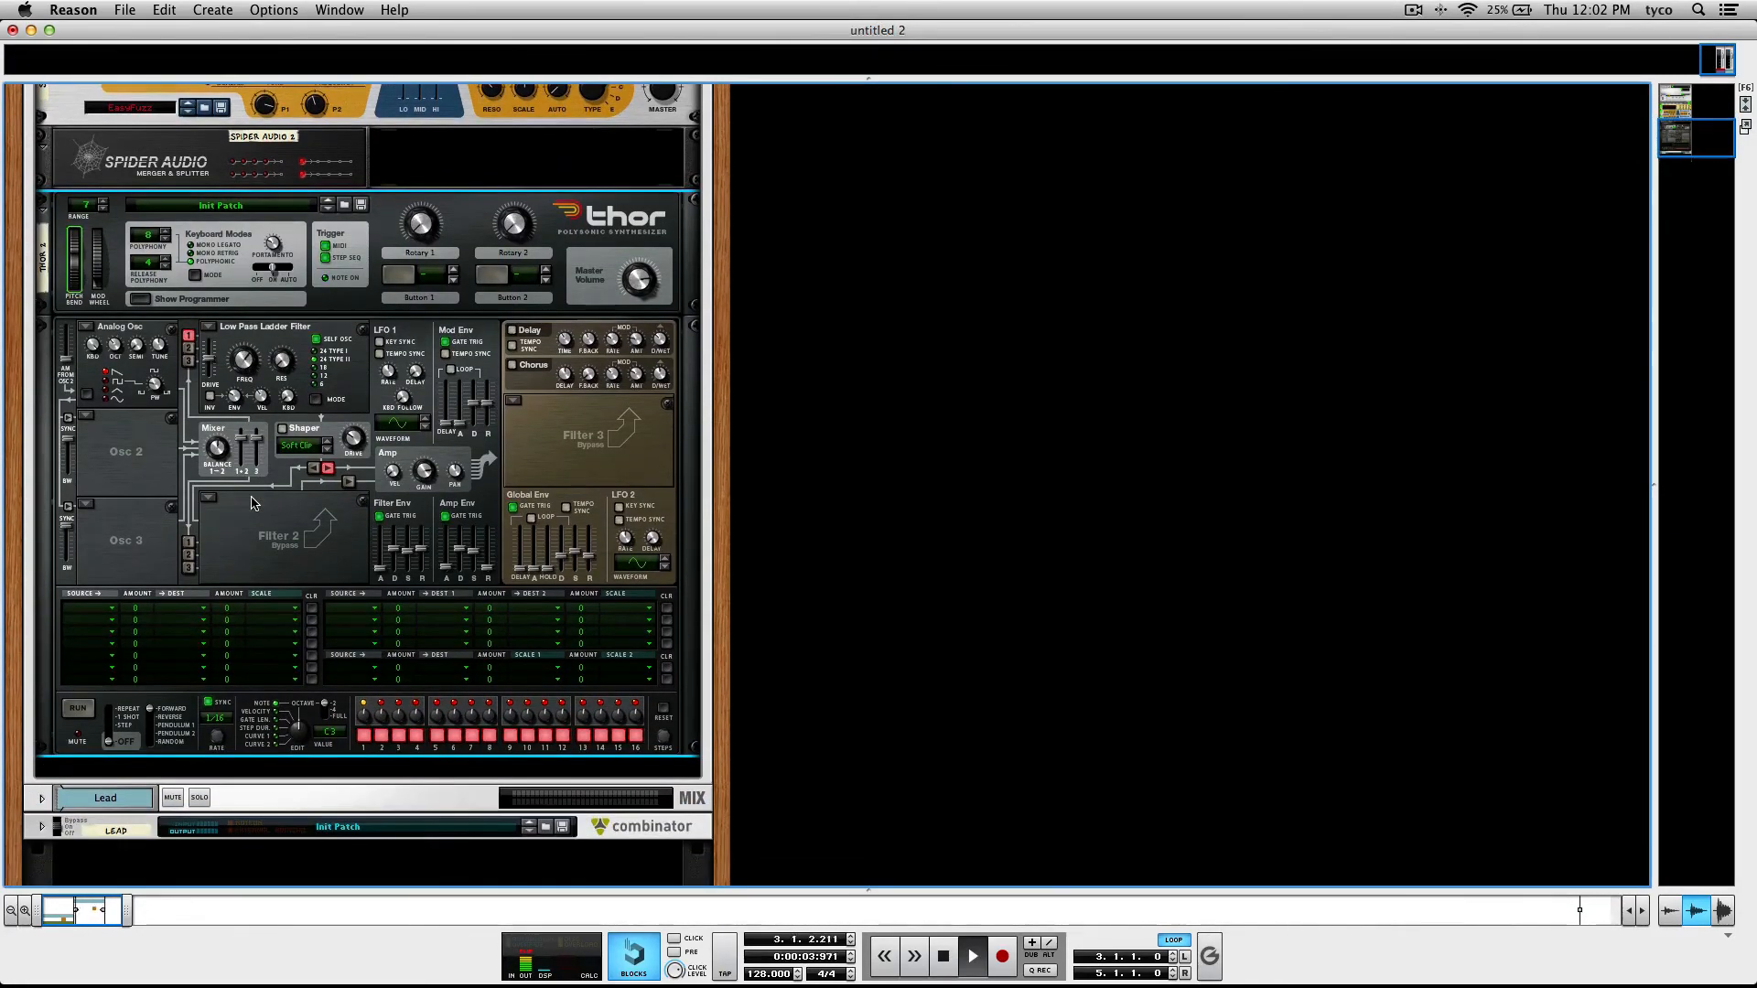
pyautogui.scroll(2, 254, 504)
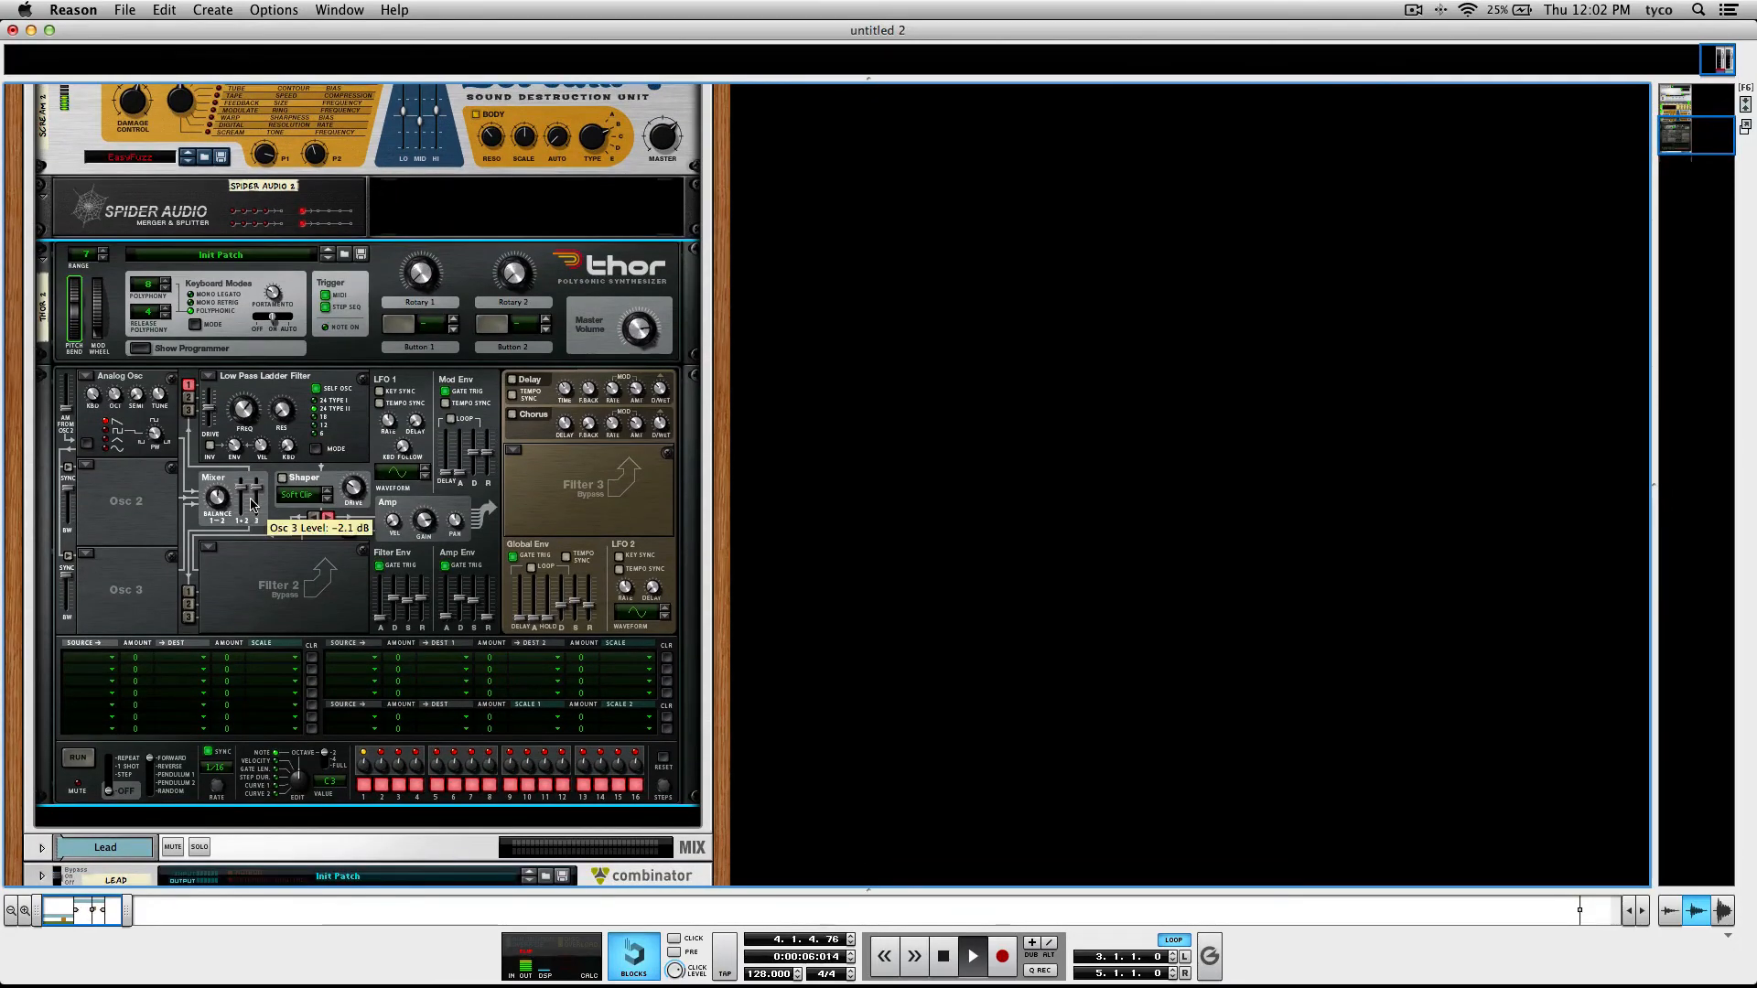
pyautogui.press('space')
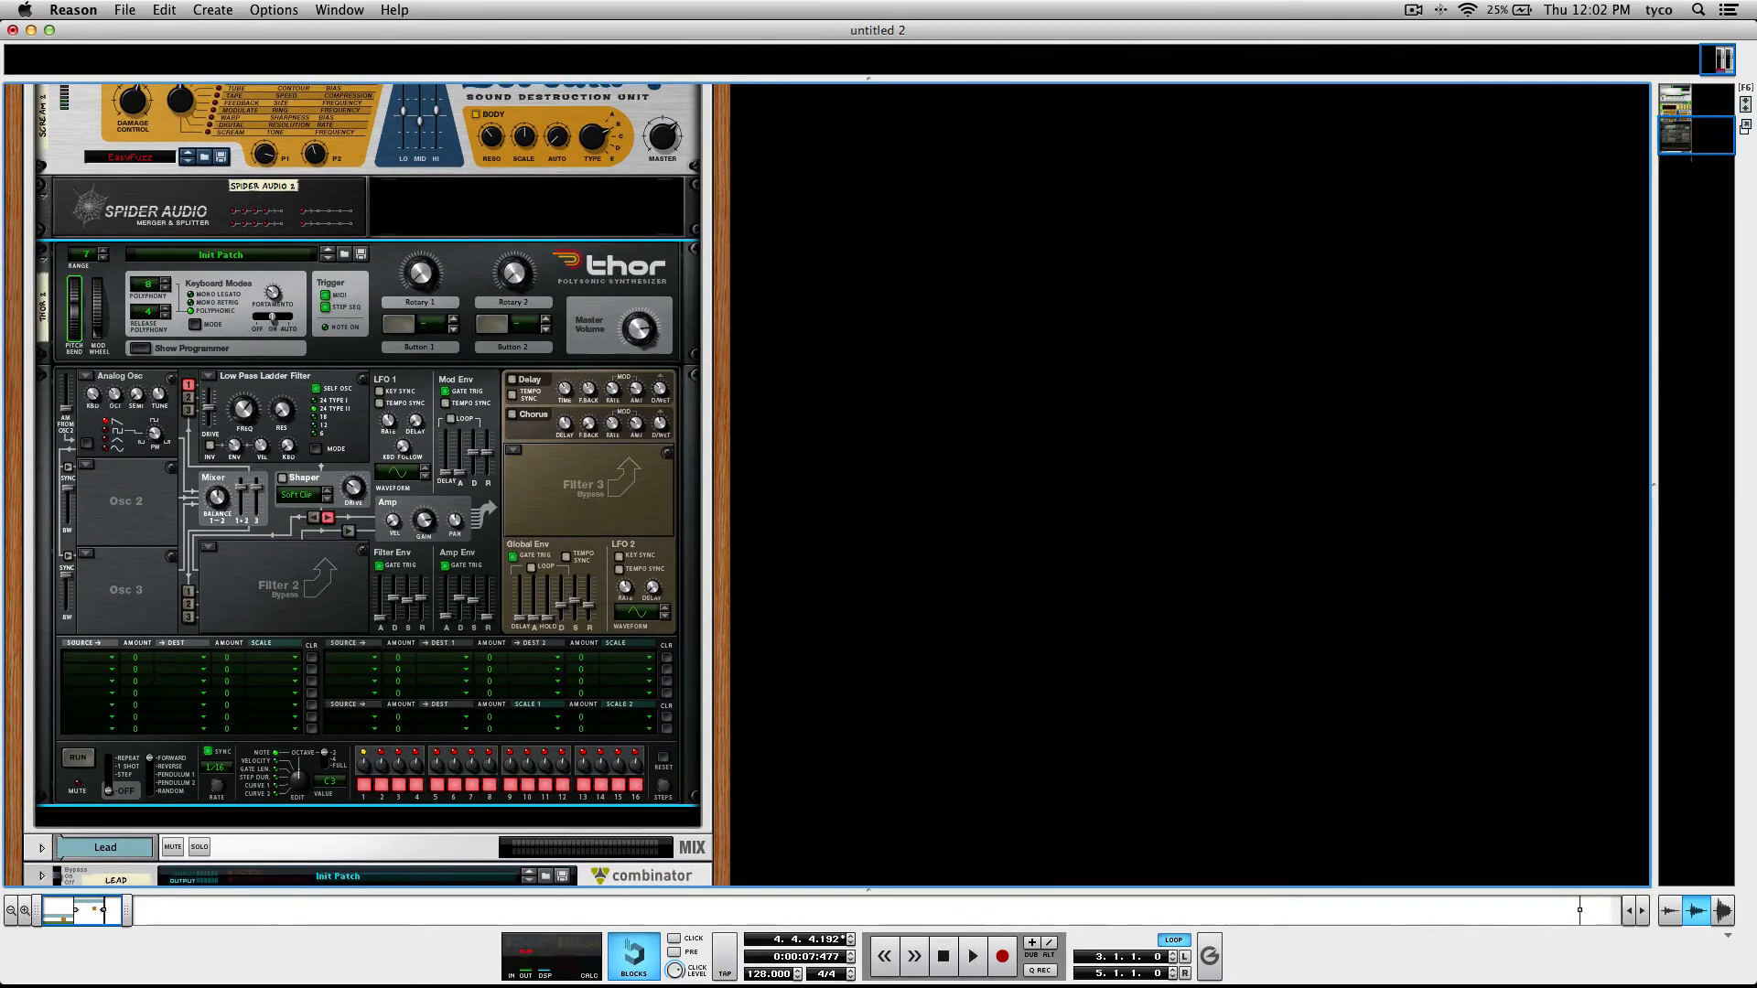
# Minimize the untitled 2 project, play the Bass part starting at bar 4 in the untitled reference project, and return to untitled 2.
pyautogui.moveTo(1217, 972)
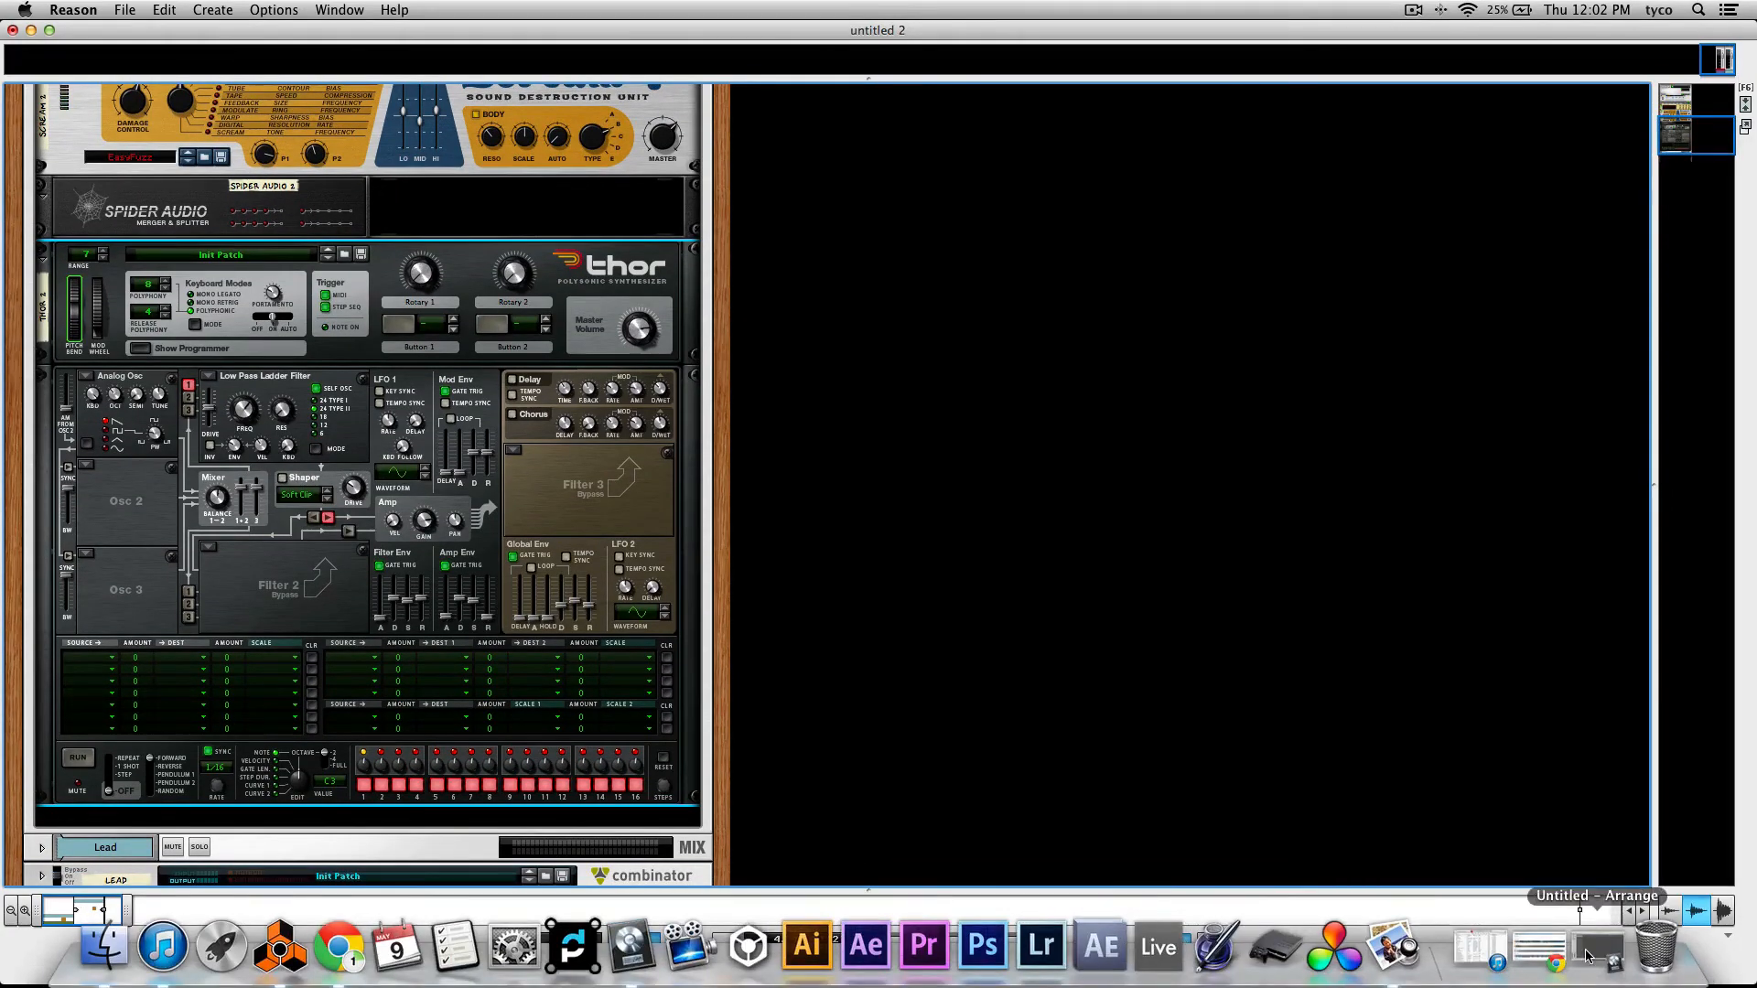
pyautogui.click(32, 30)
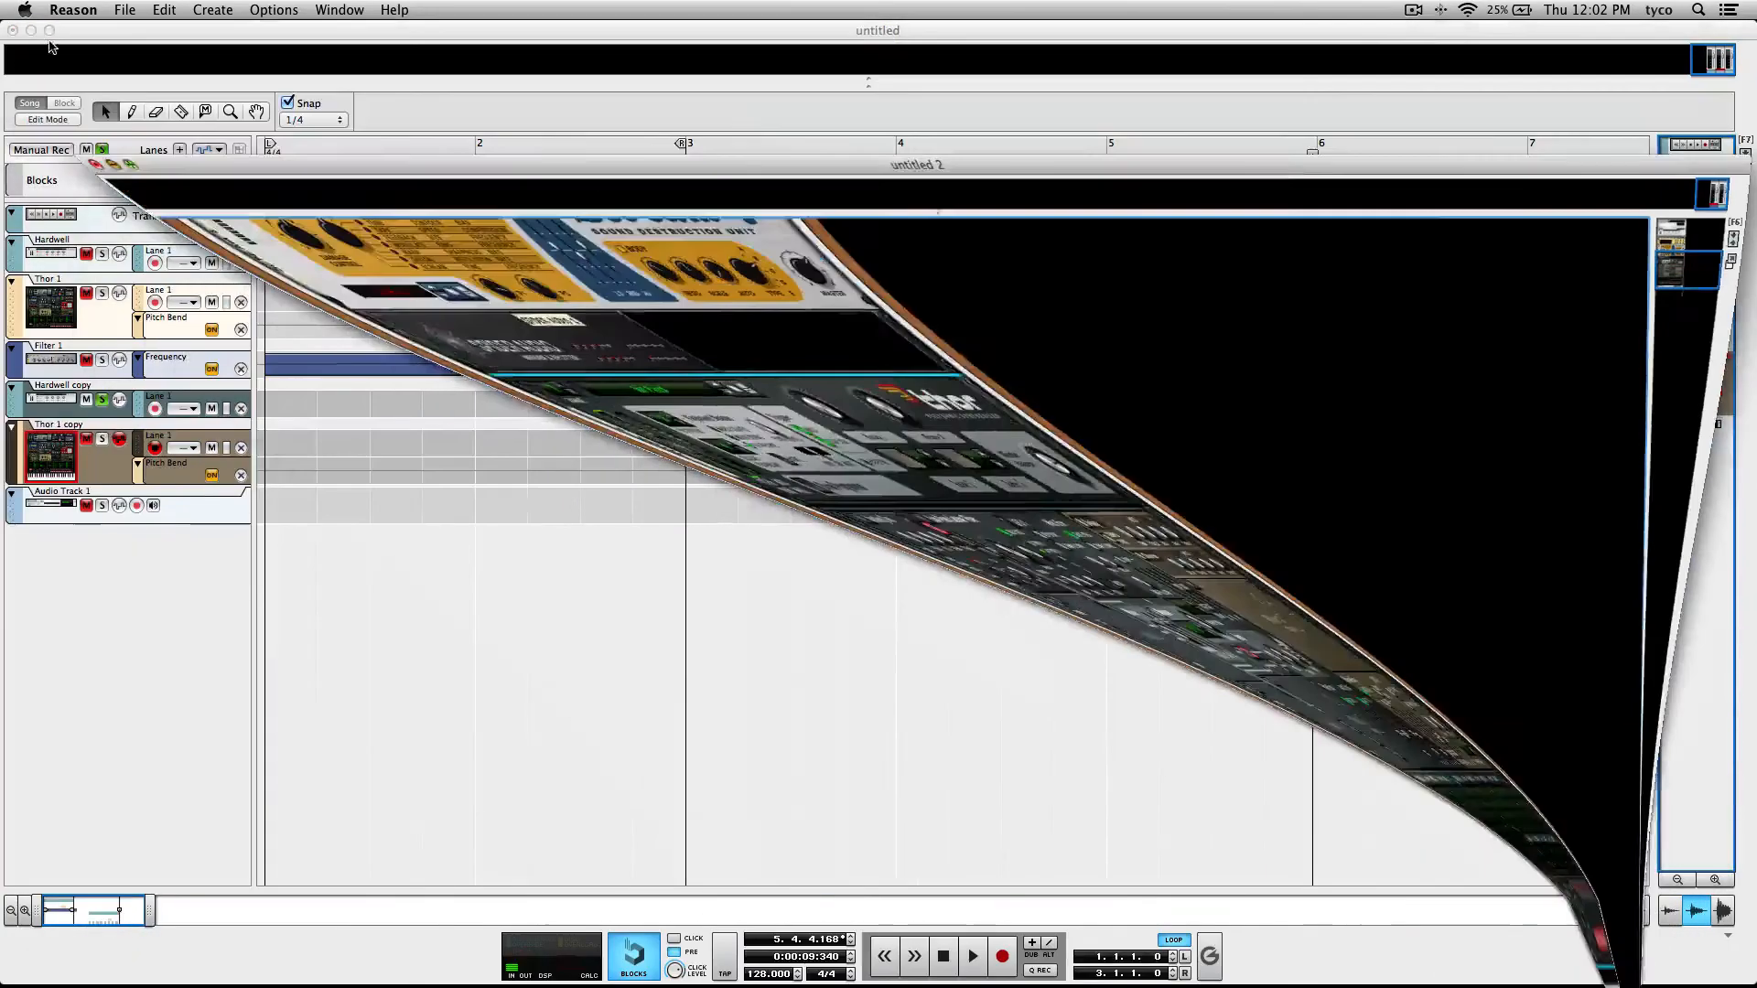
pyautogui.click(881, 154)
pyautogui.press('space')
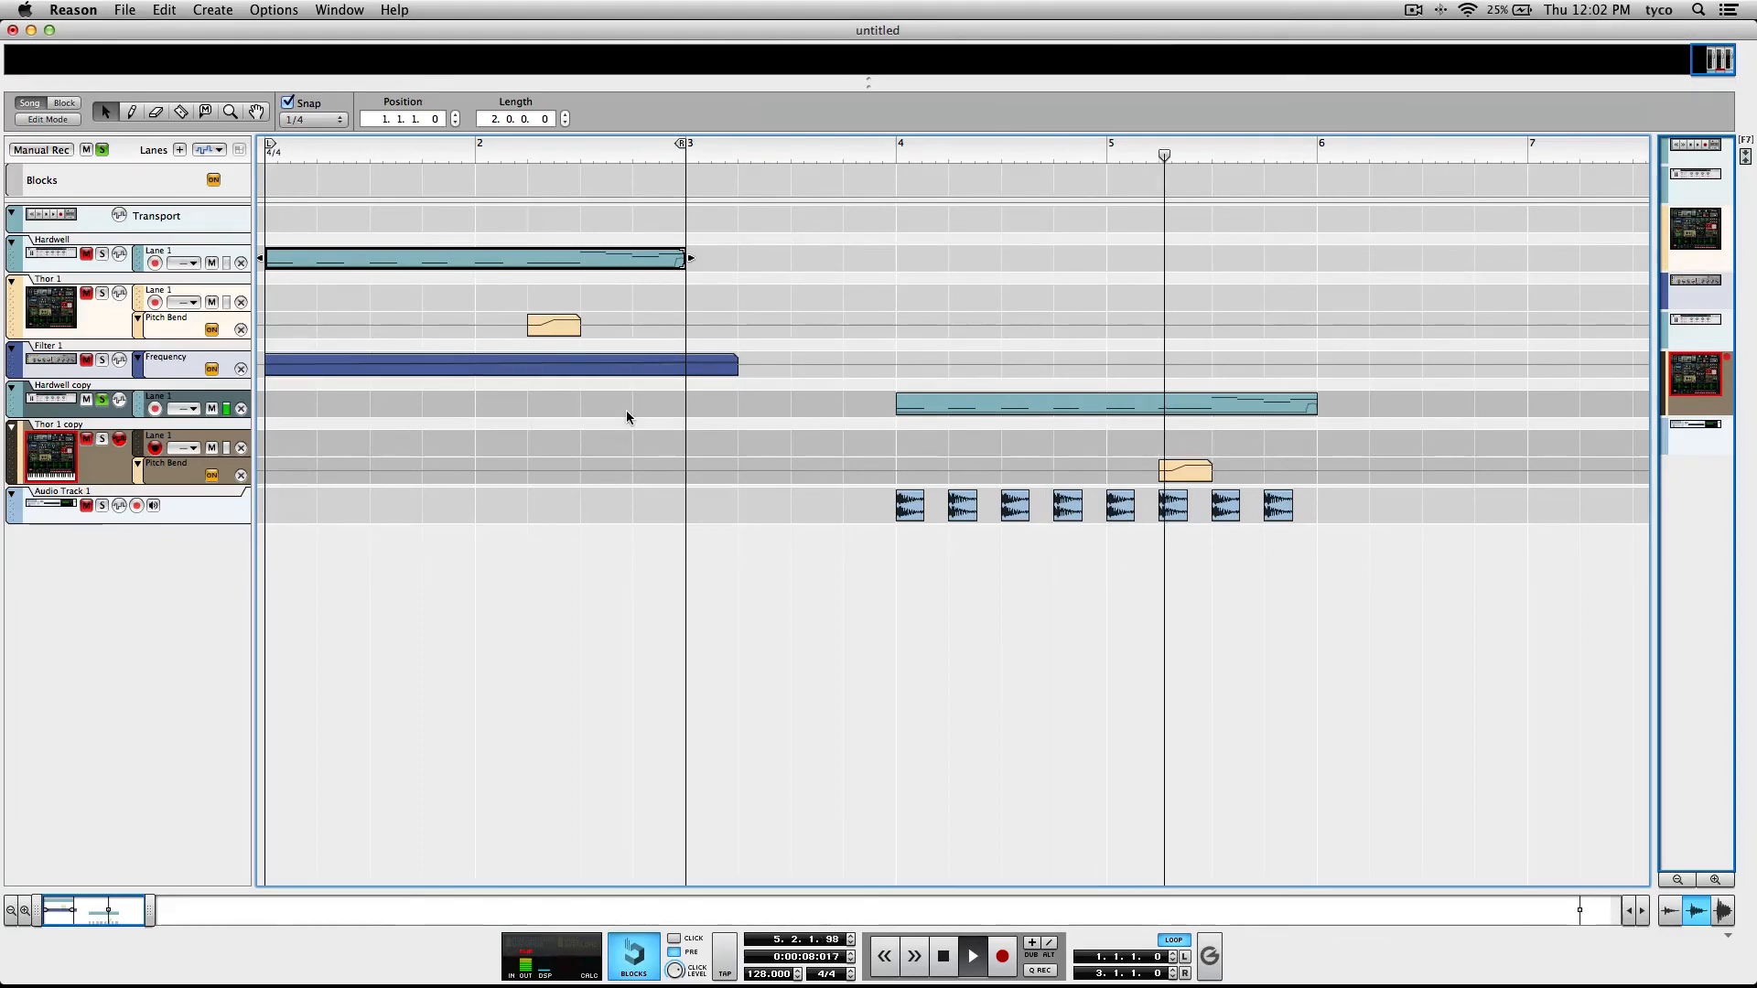
pyautogui.press('space')
pyautogui.moveTo(1183, 983)
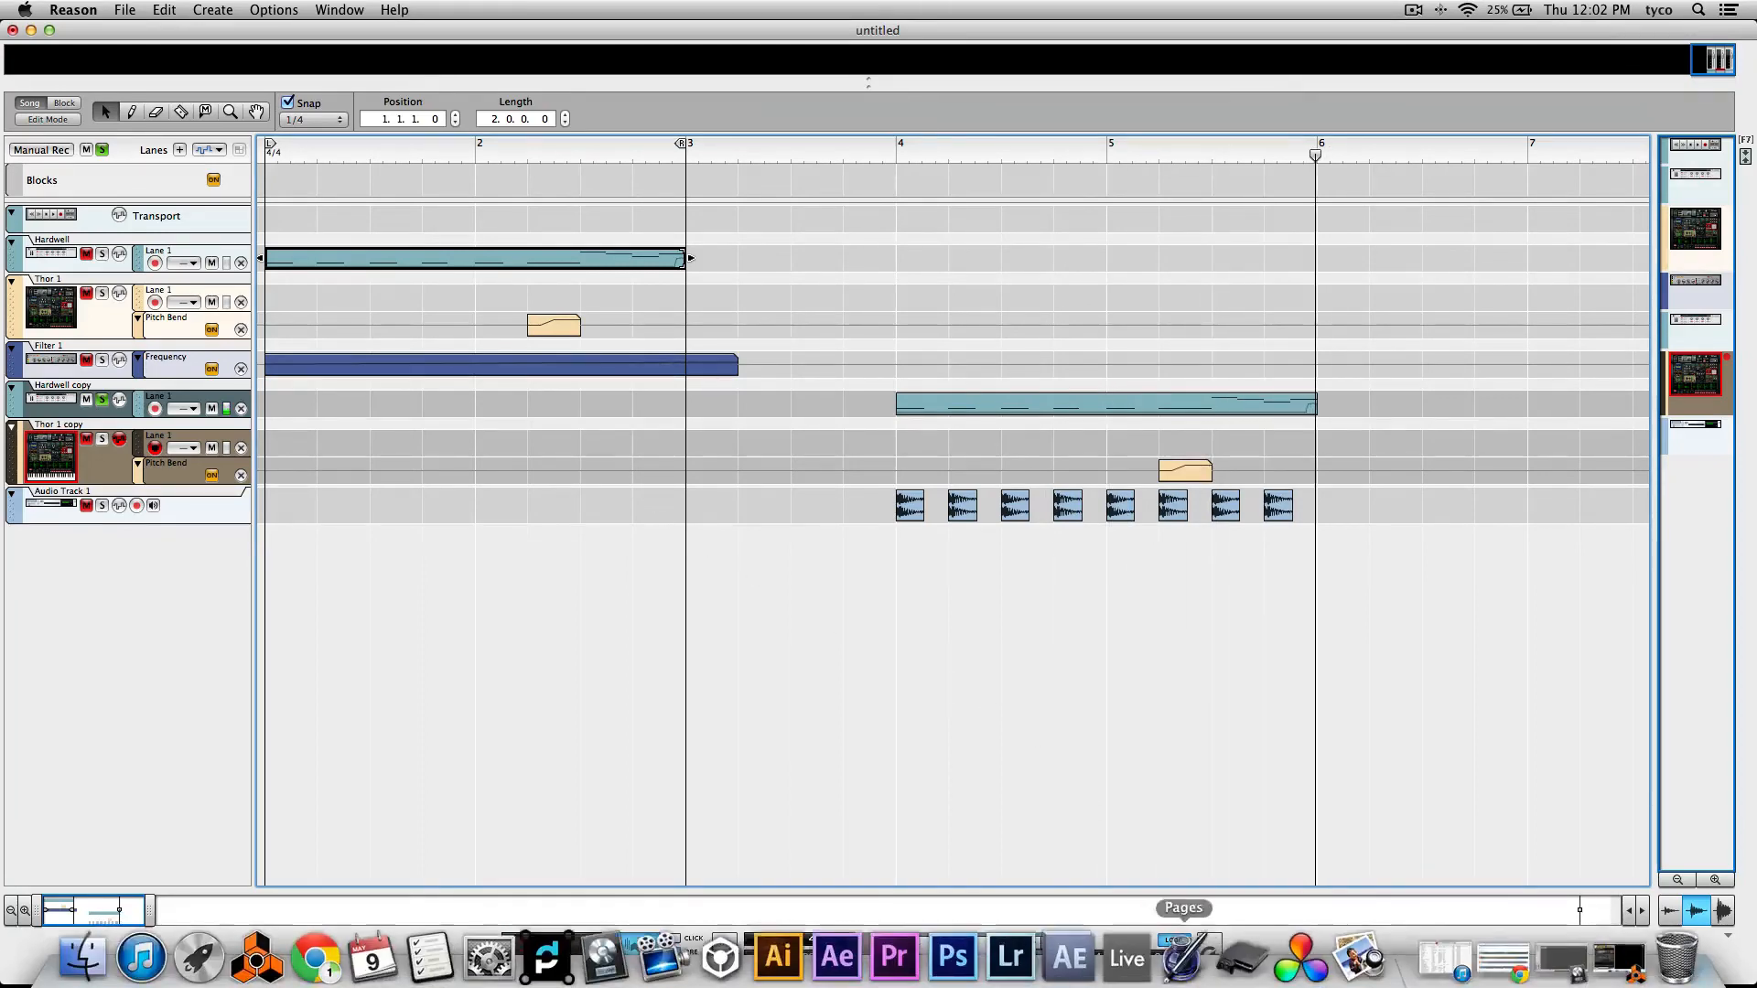
pyautogui.click(1631, 953)
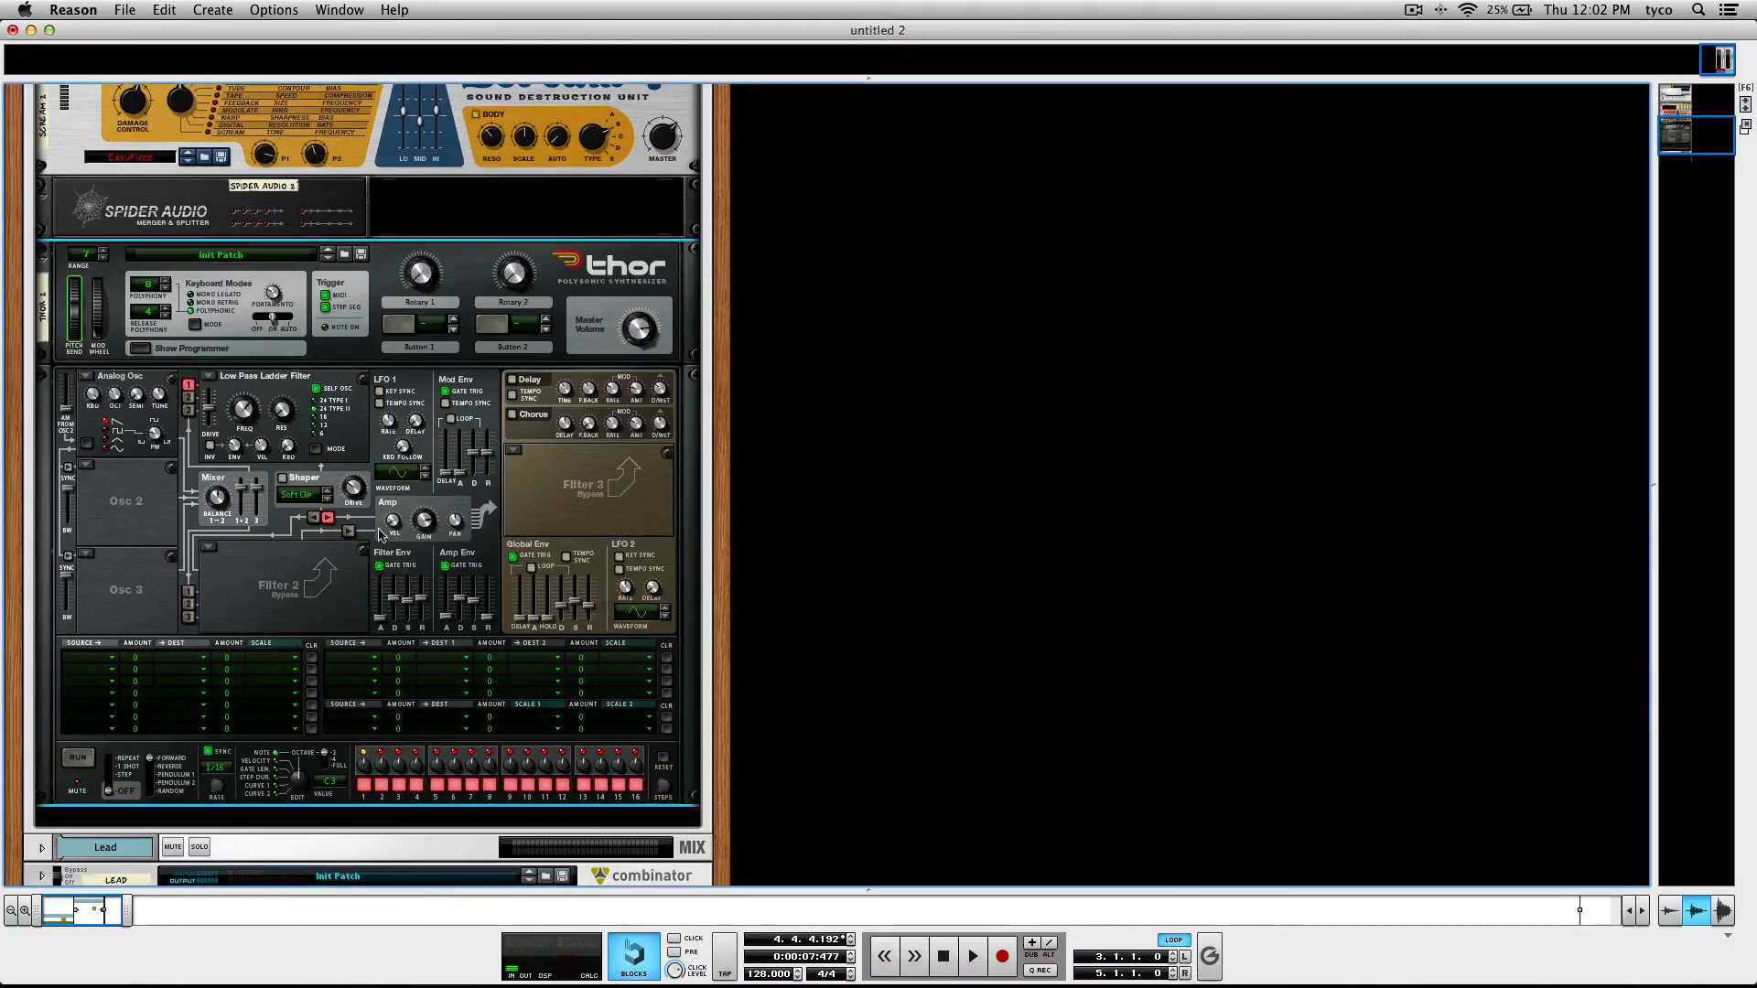
# Play the looped Bass section again while checking oscillator 1's octave and pulse width in Thor.
pyautogui.moveTo(118, 399)
pyautogui.press('space')
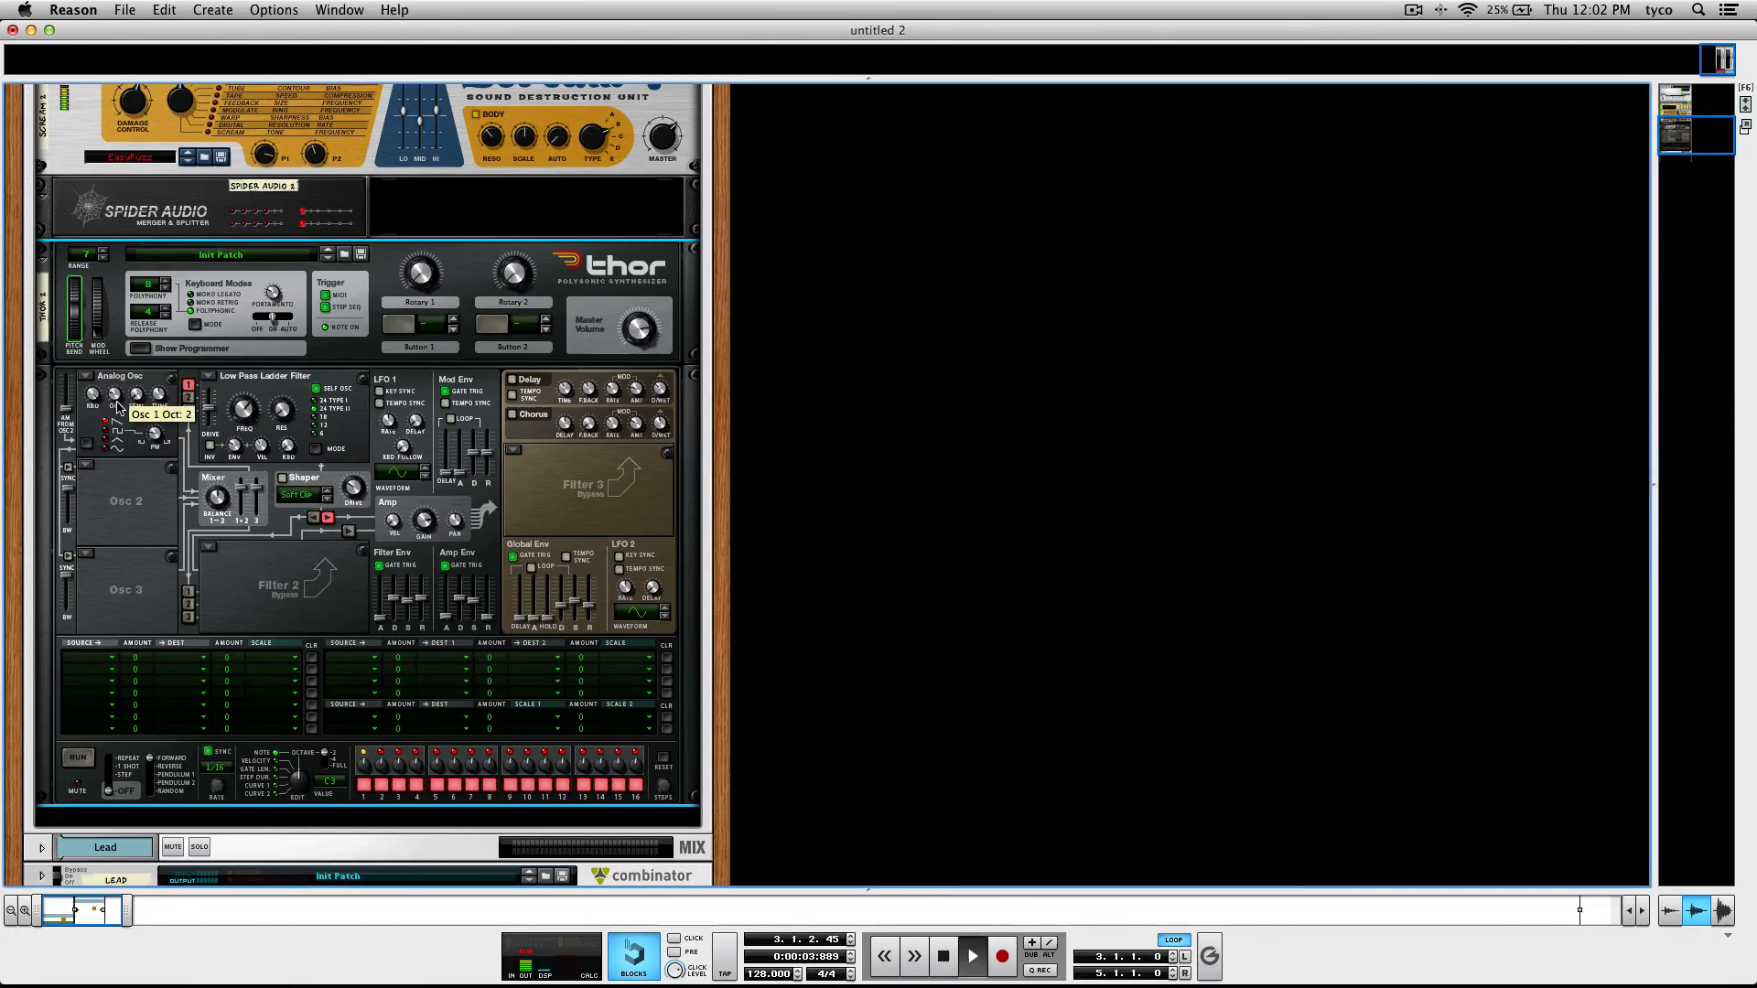
pyautogui.press('space')
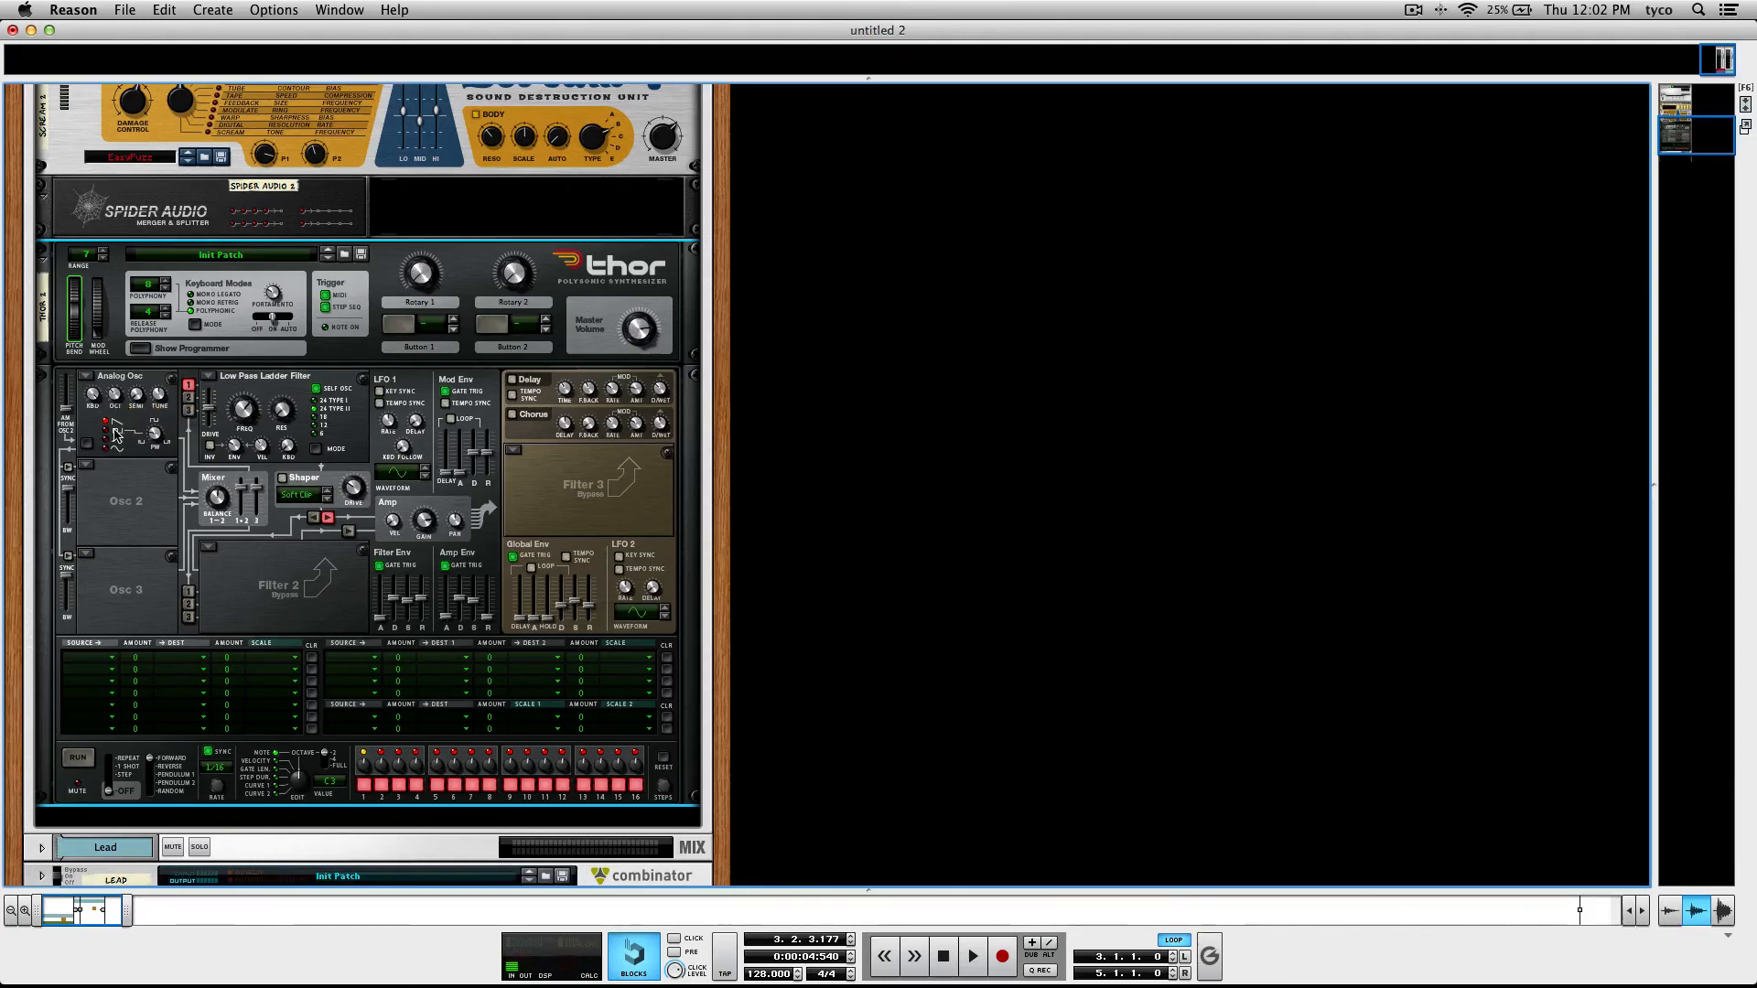
pyautogui.press('space')
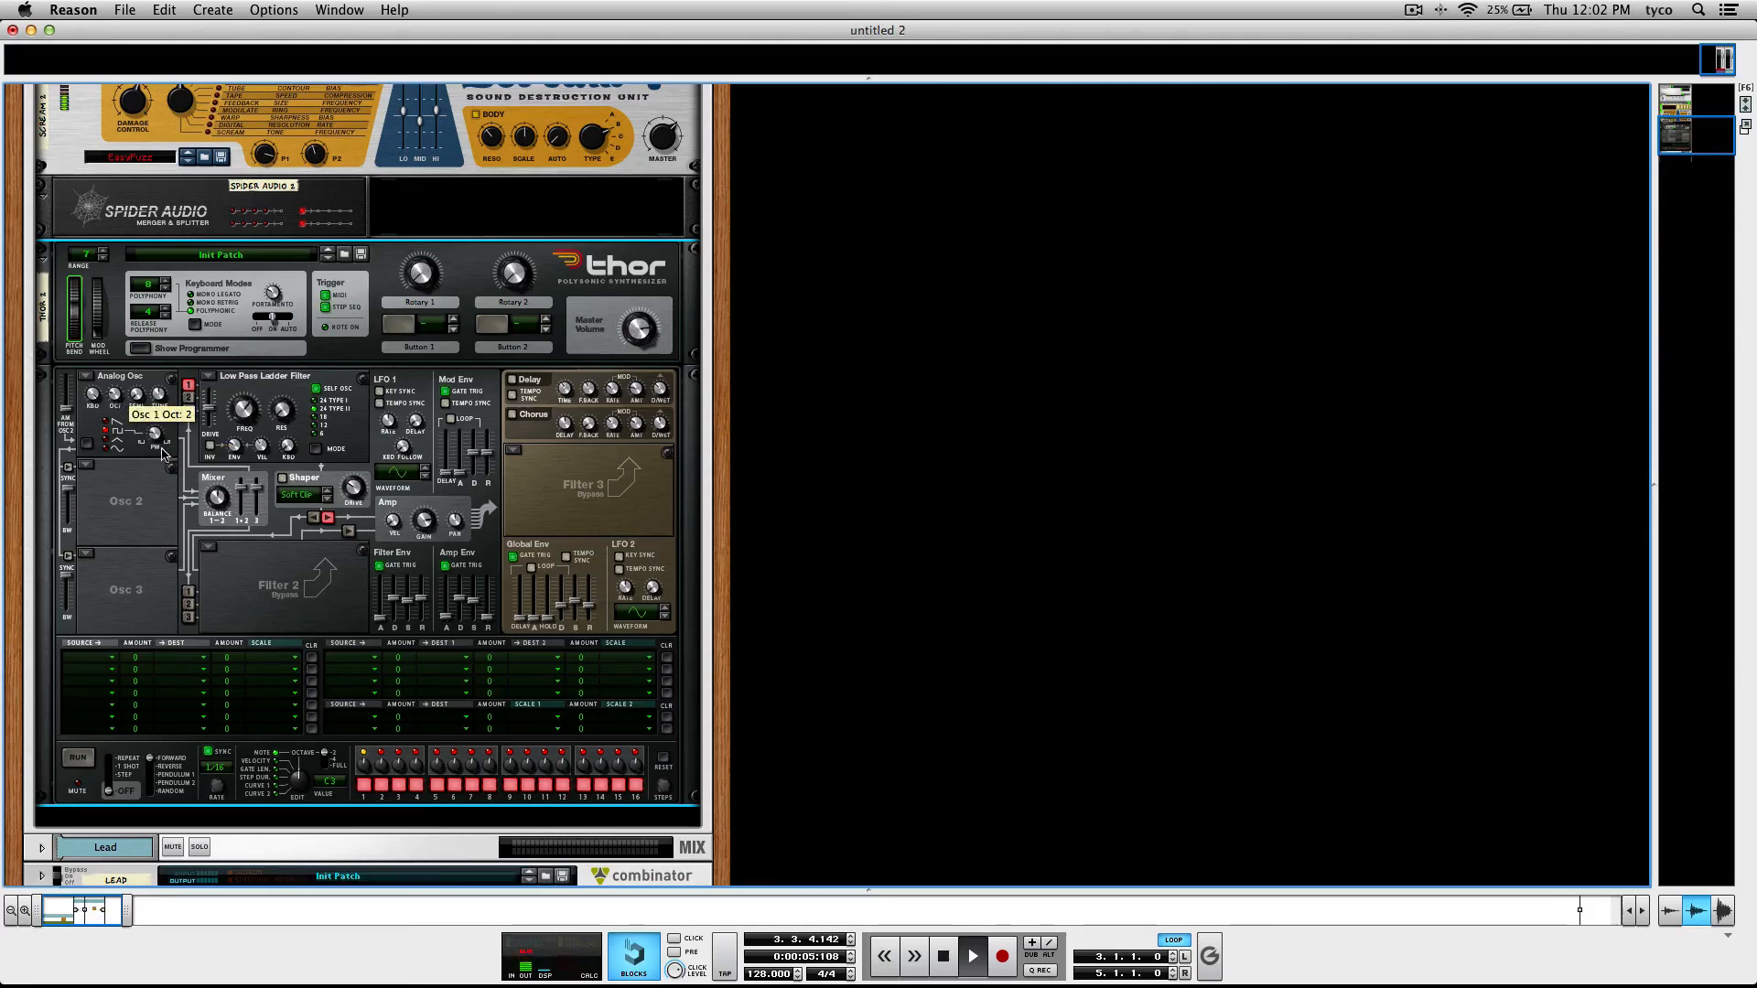
pyautogui.moveTo(156, 439)
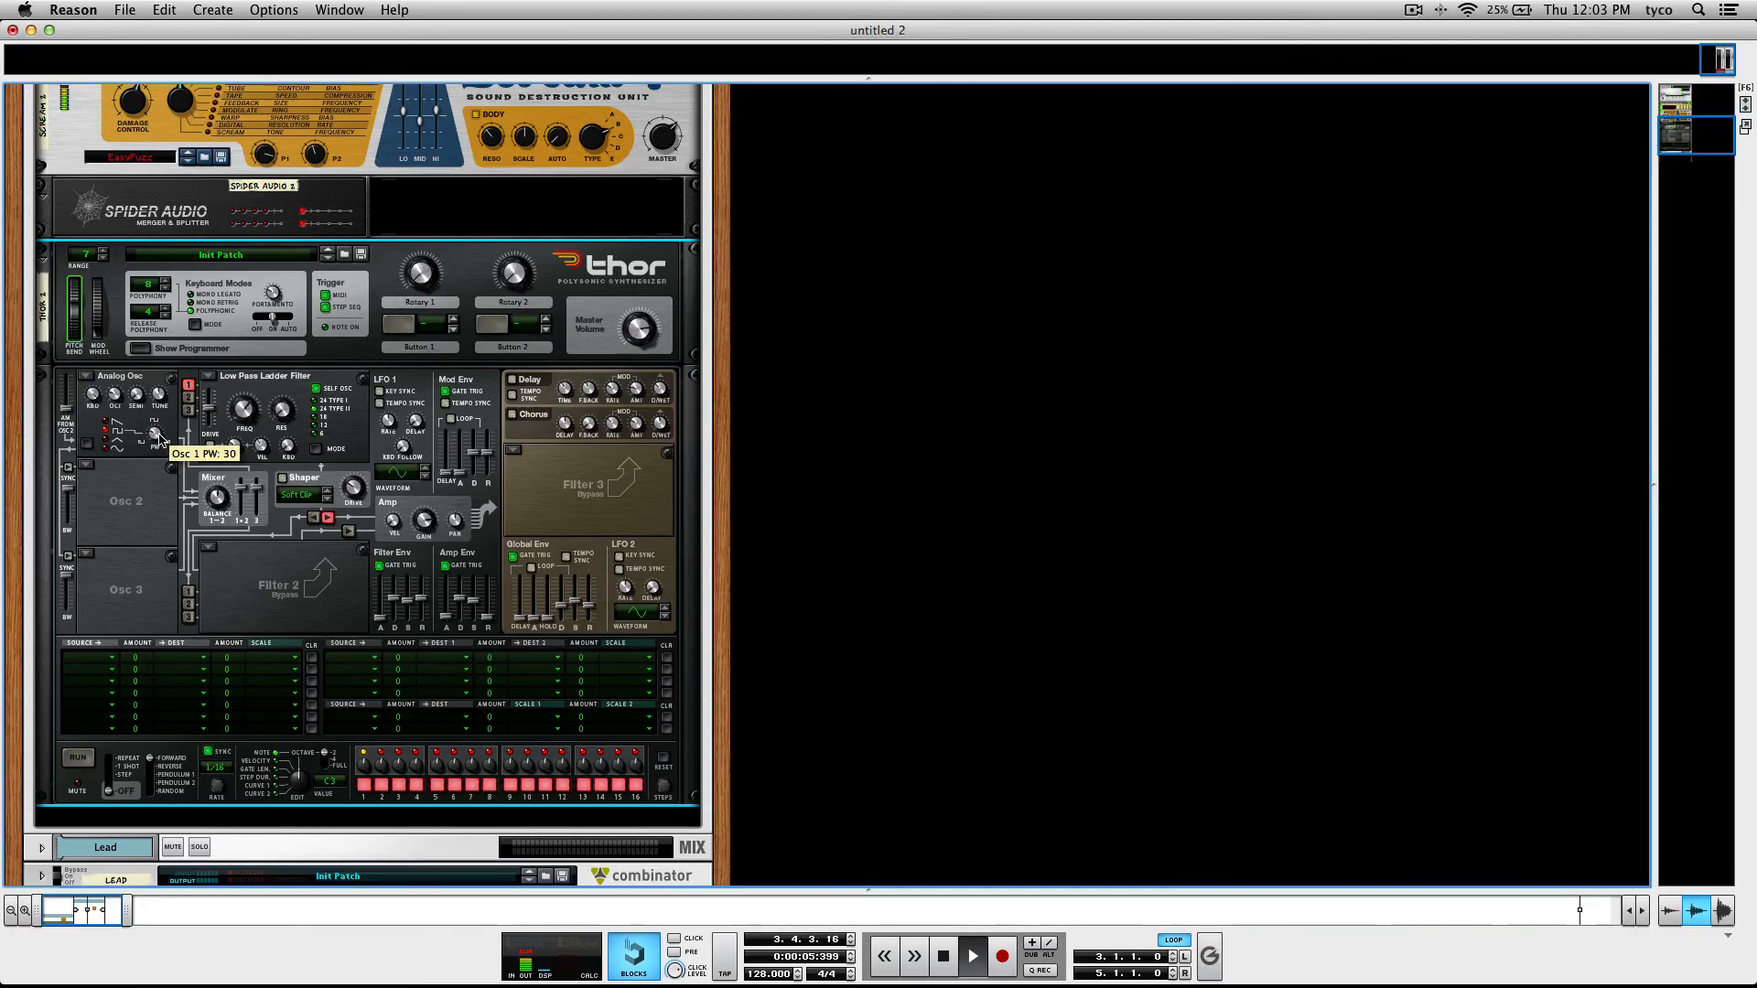
# Set the Bass line mixer's master level to 90 and play the loop to check the level.
pyautogui.scroll(5, 358, 495)
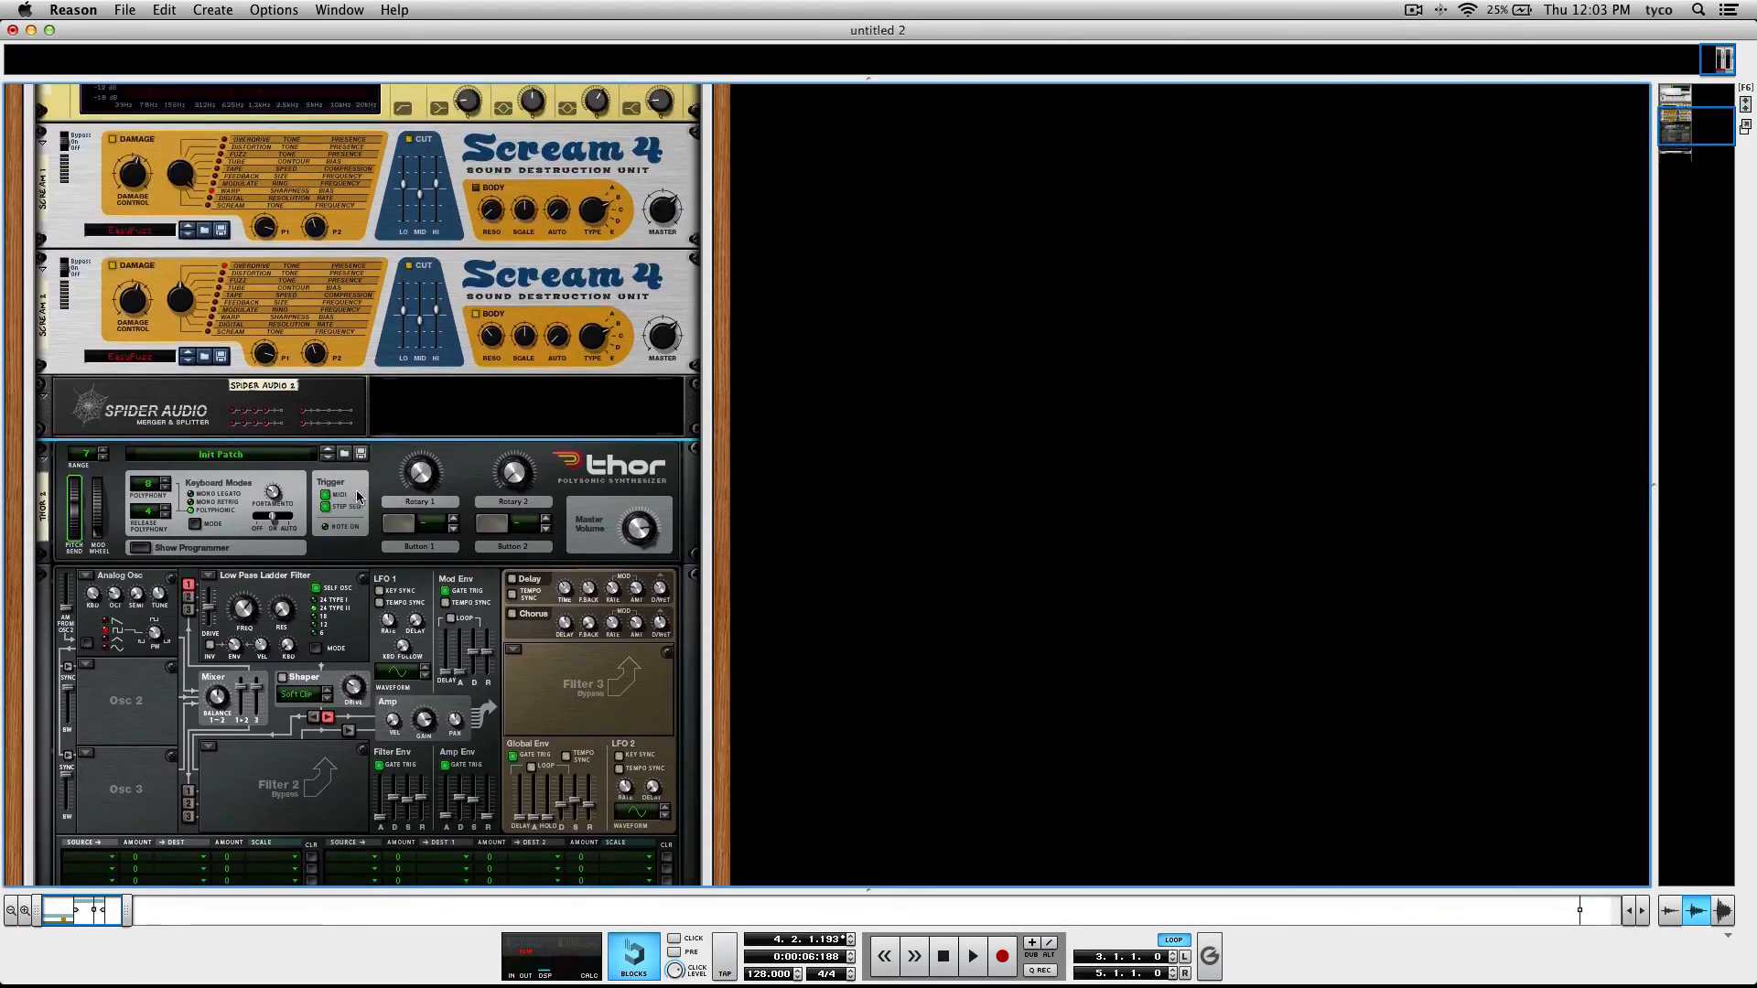
pyautogui.scroll(5, 358, 495)
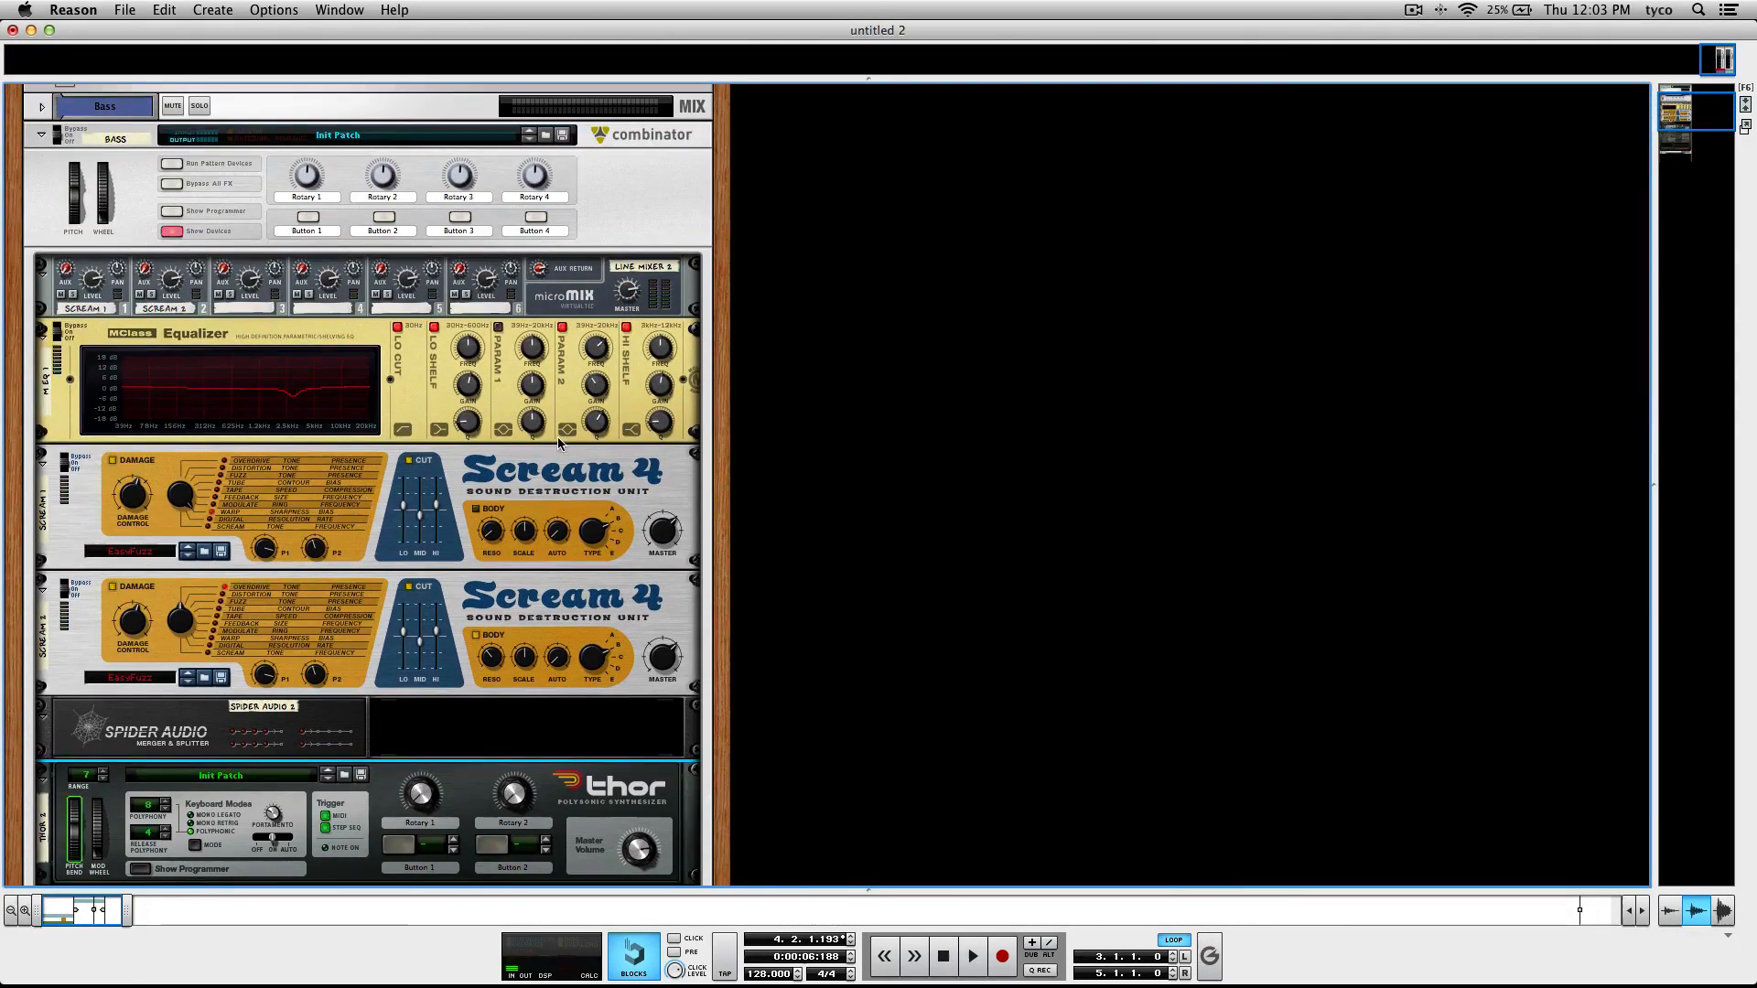
pyautogui.click(622, 300)
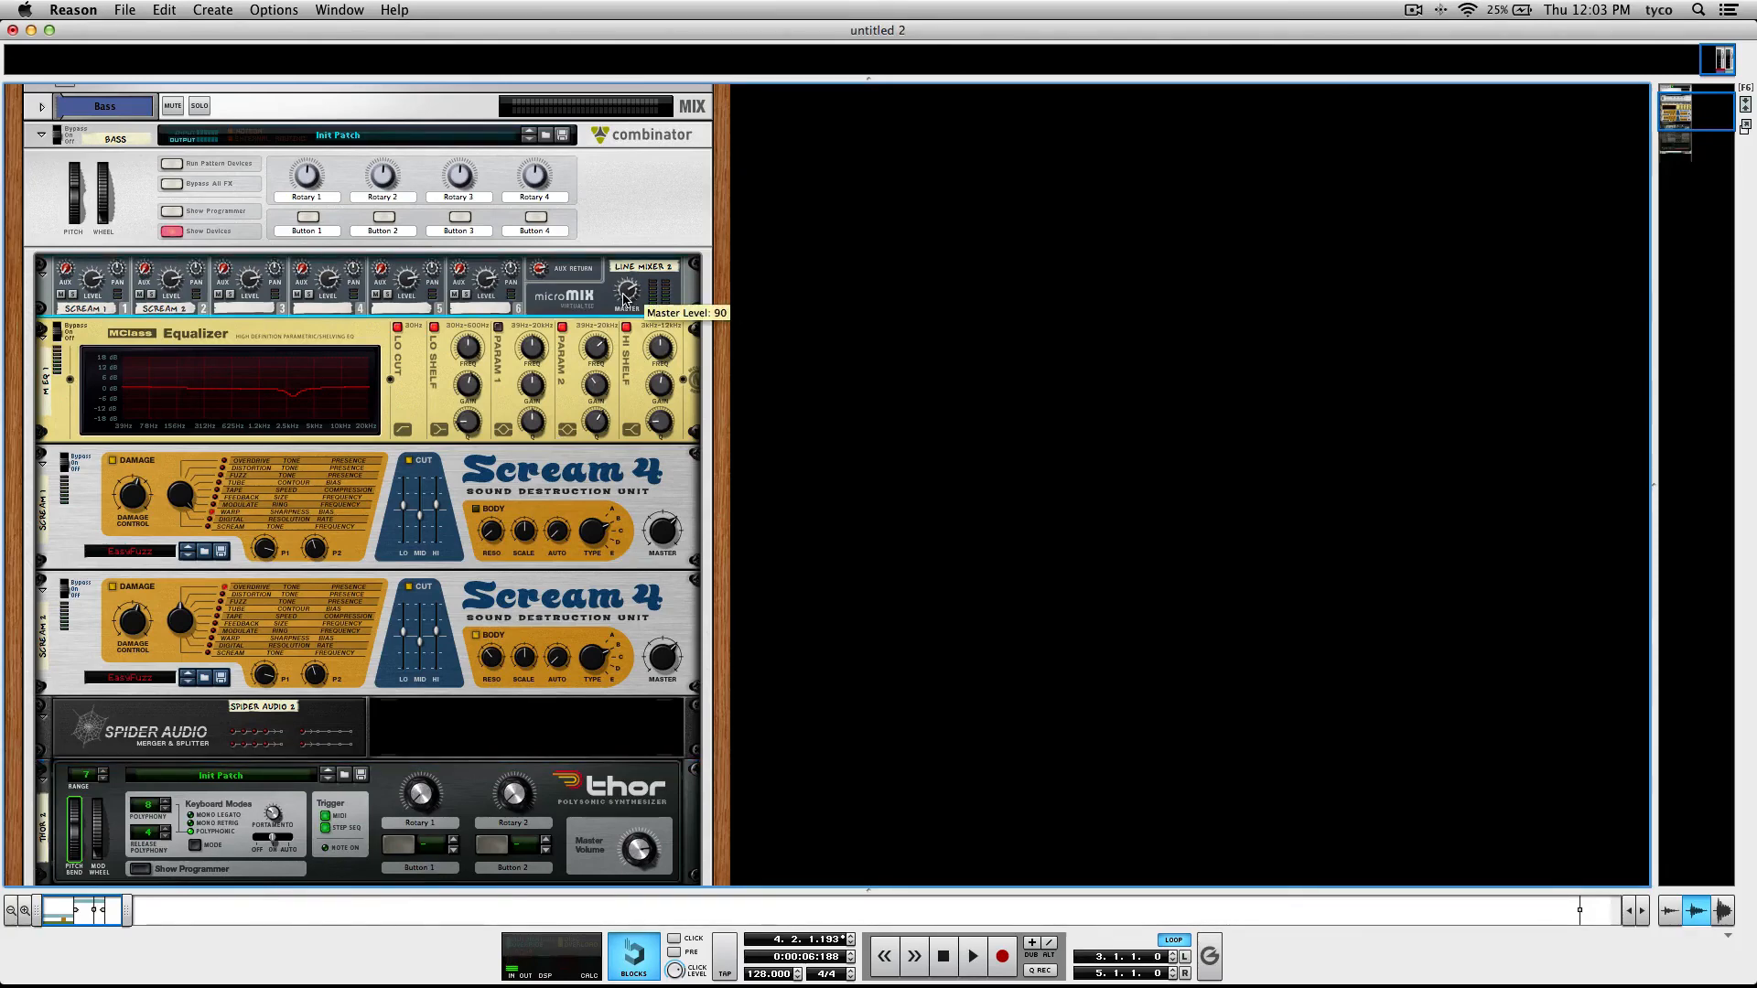
pyautogui.press('space')
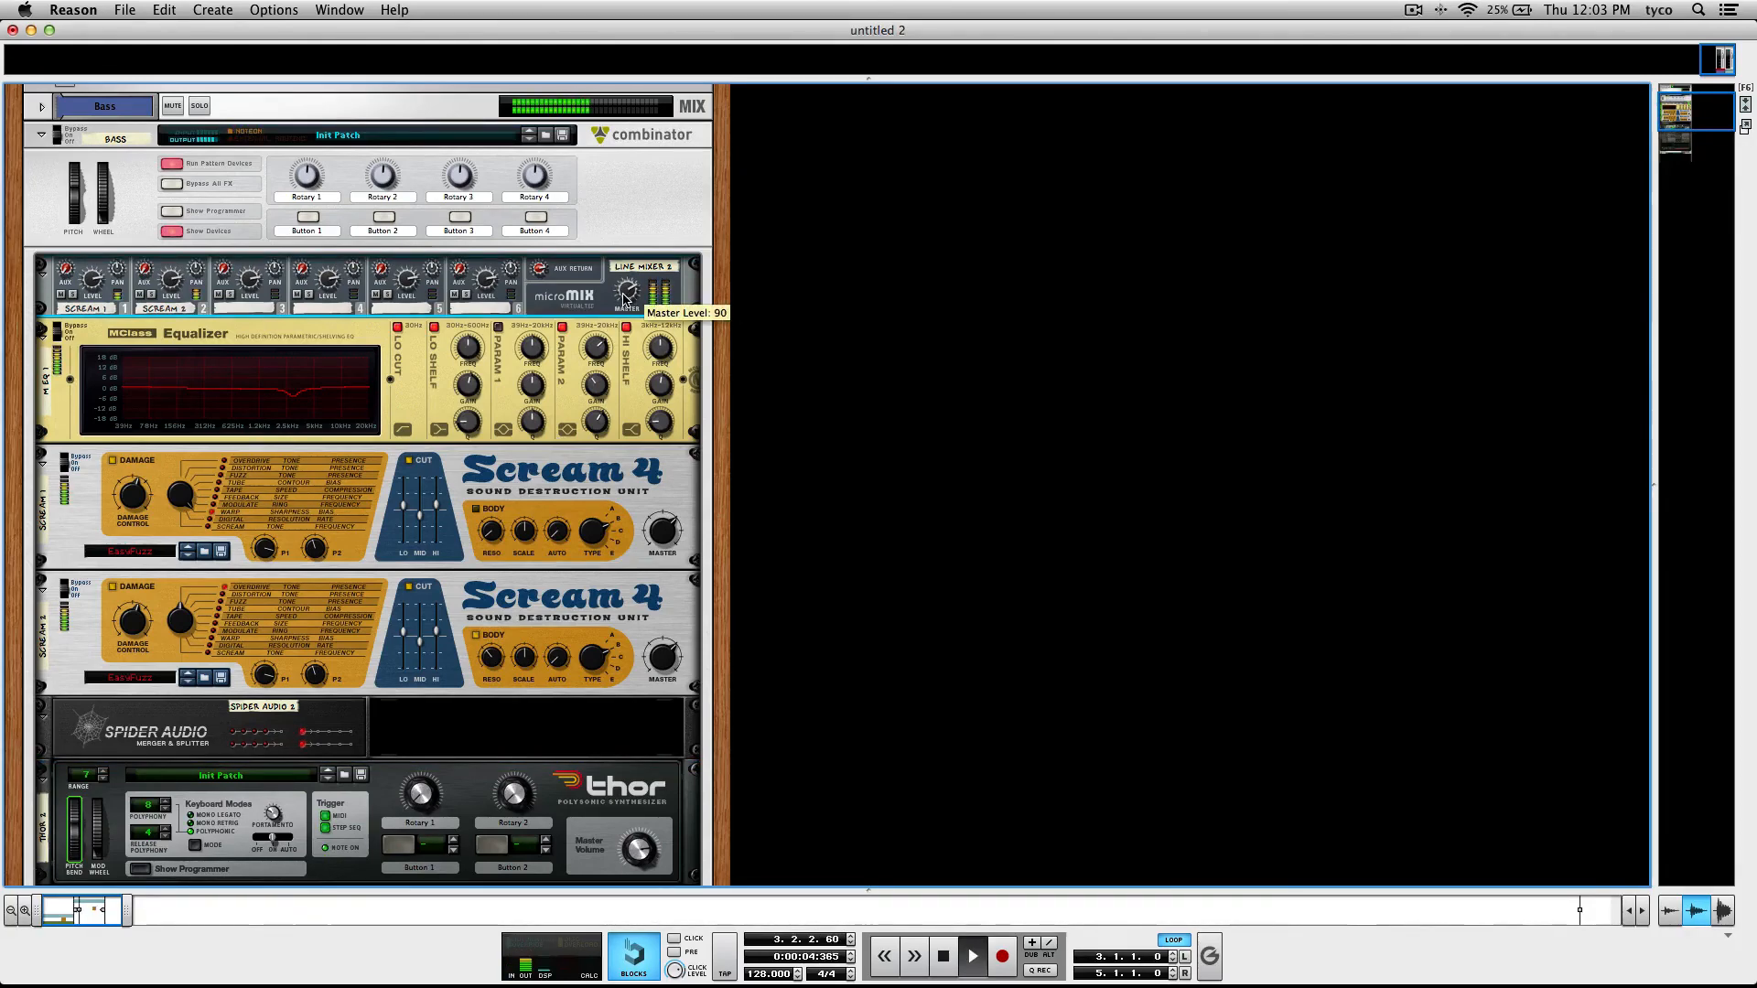
pyautogui.press('space')
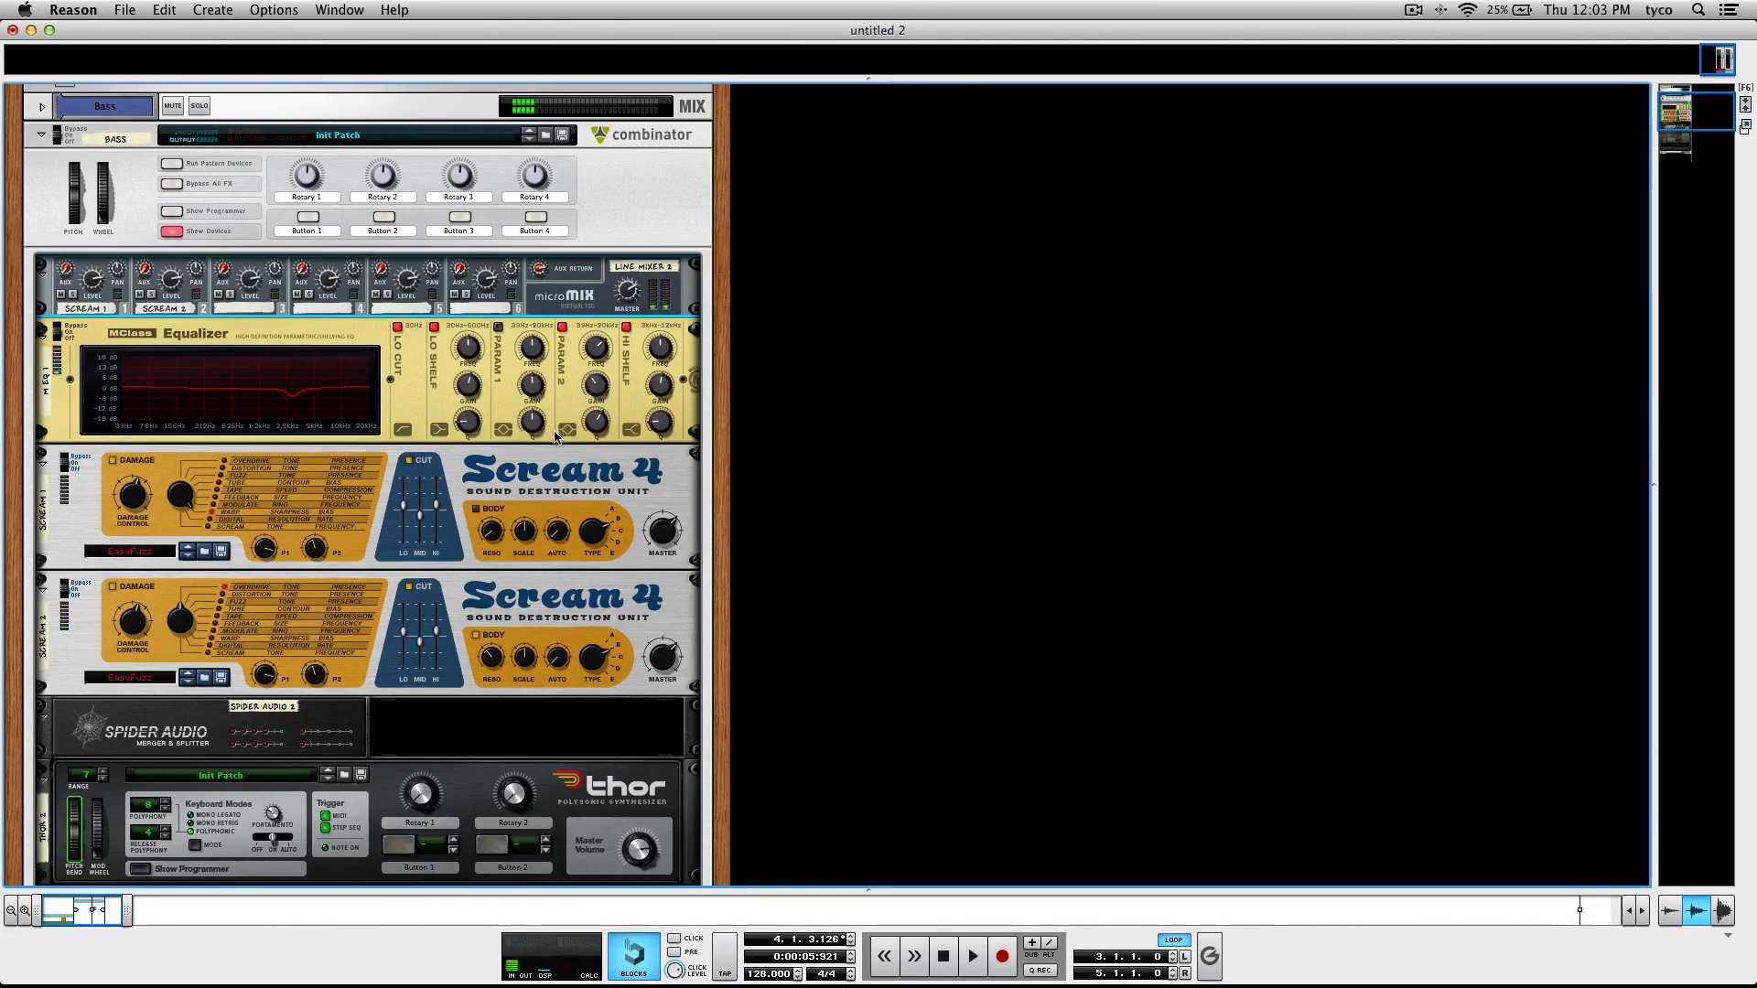
# Add an MClass Maximizer below the Bass equalizer and set its input gain to about -2.2 dB while the loop plays.
pyautogui.rightClick(557, 429)
pyautogui.moveTo(628, 642)
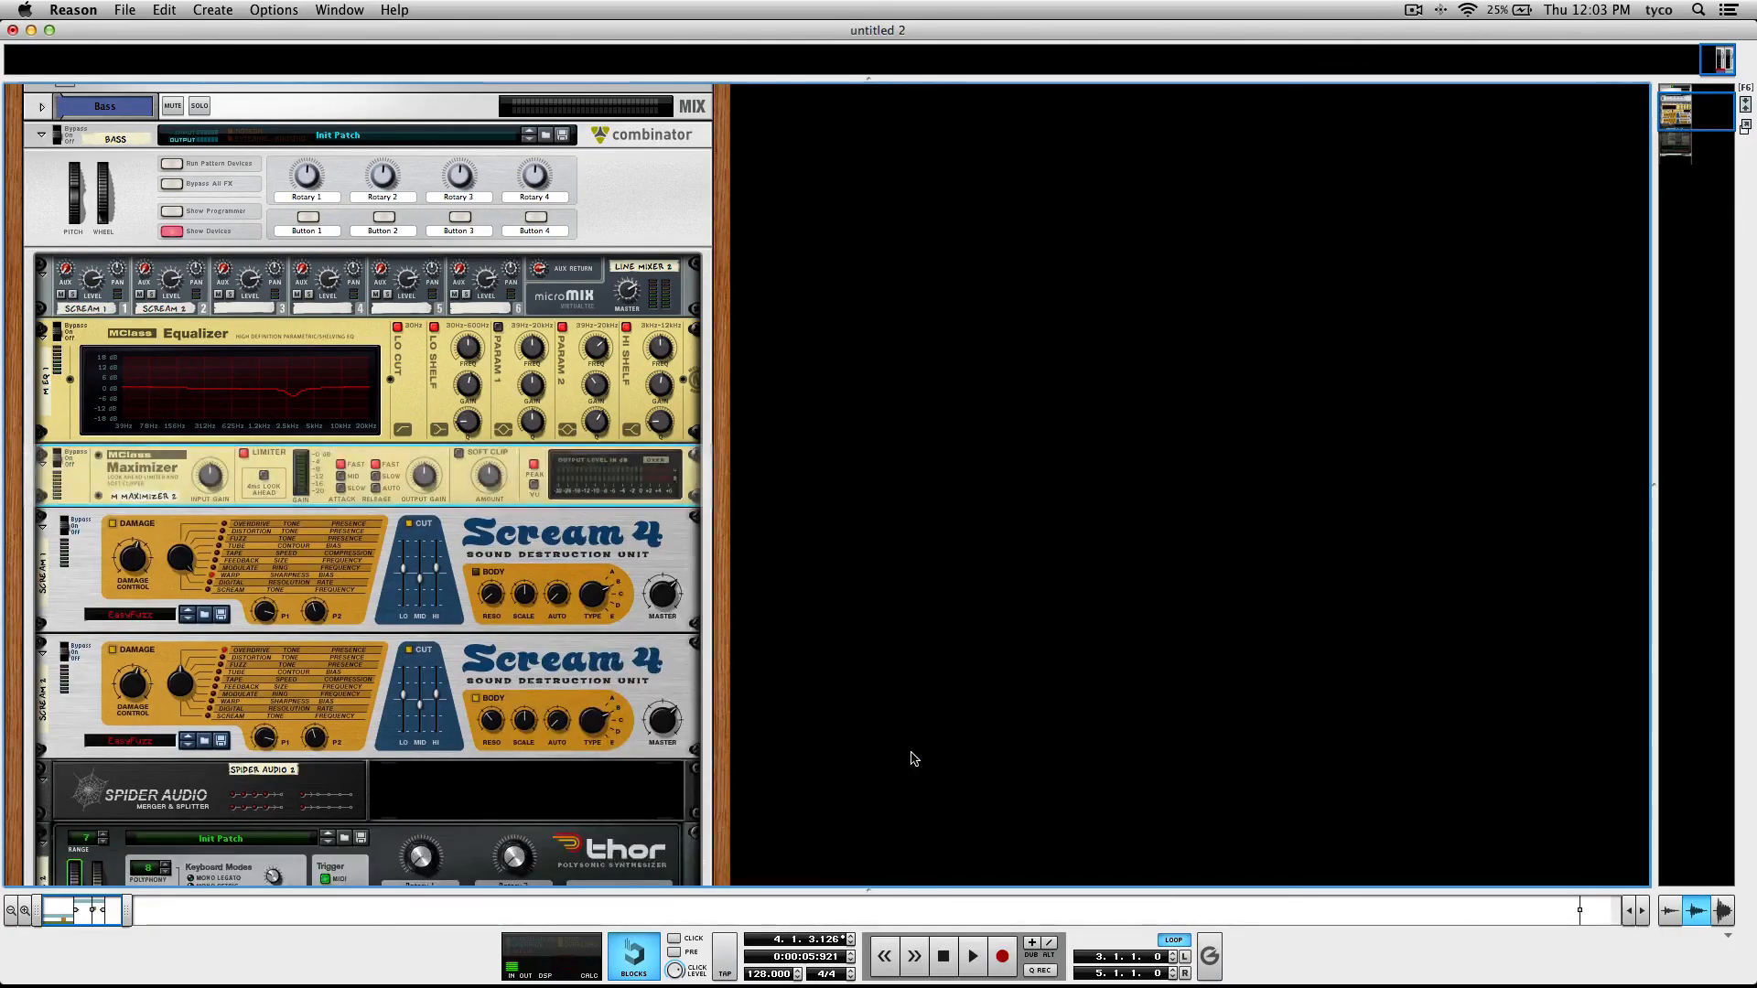
pyautogui.press('space')
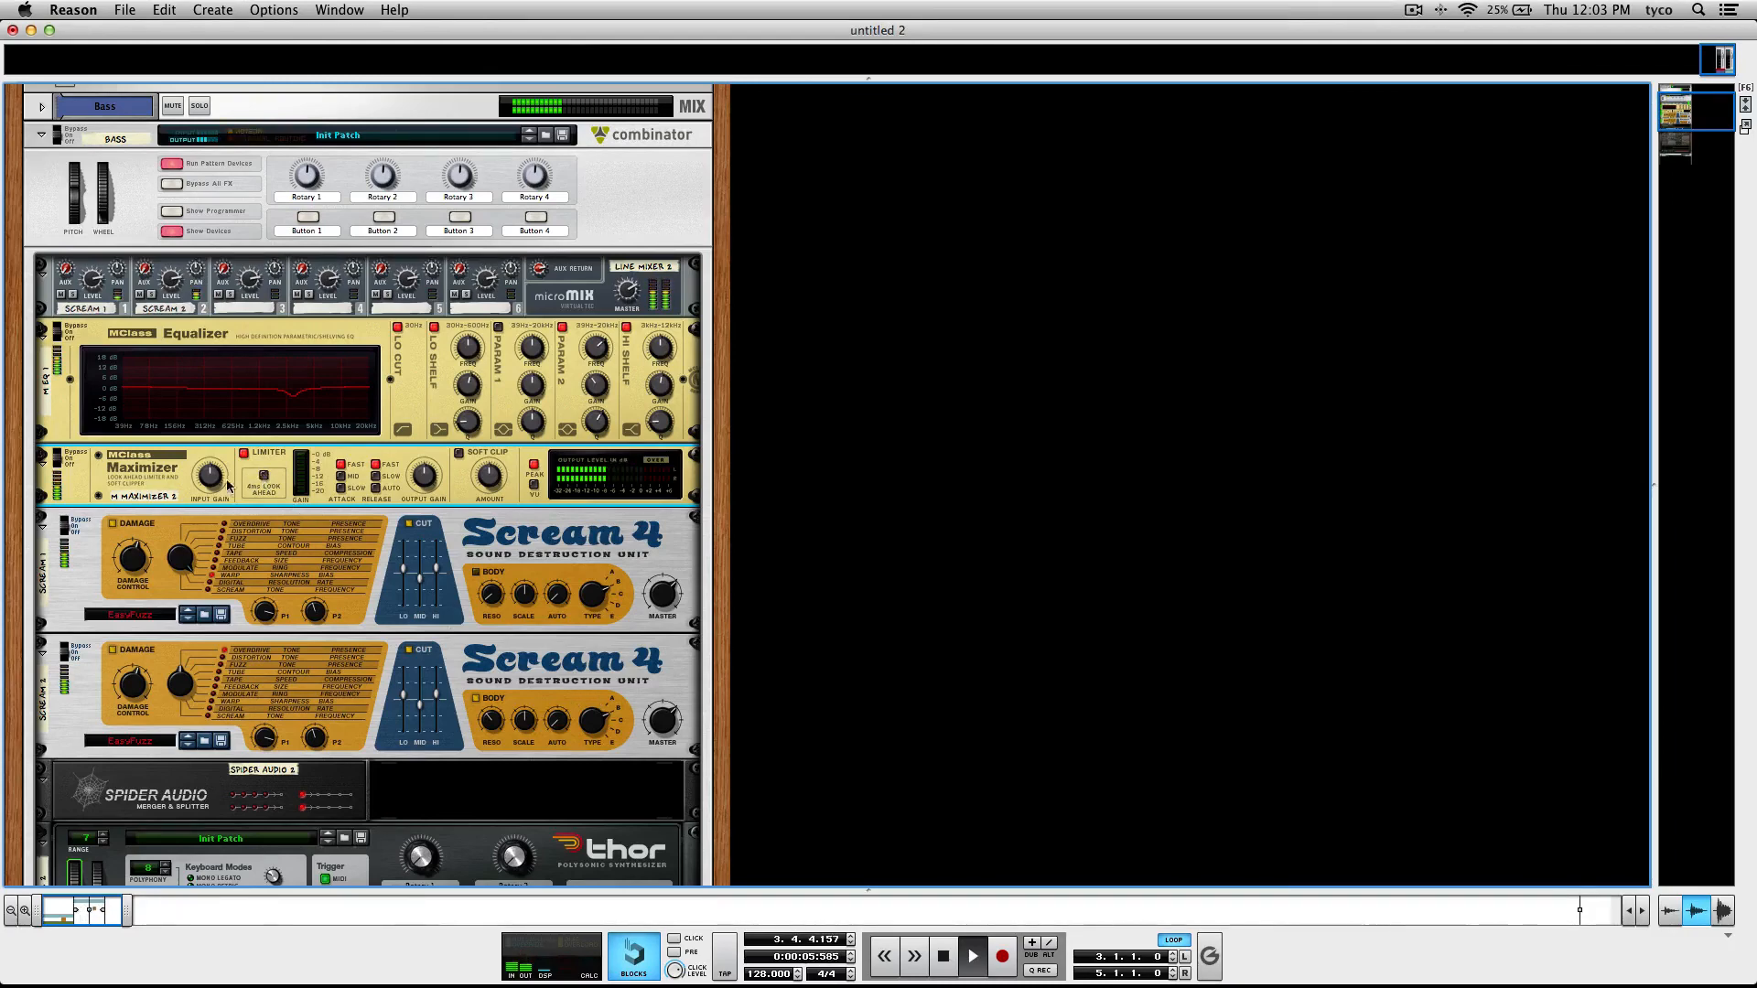
pyautogui.moveTo(213, 477); pyautogui.dragTo(213, 485)
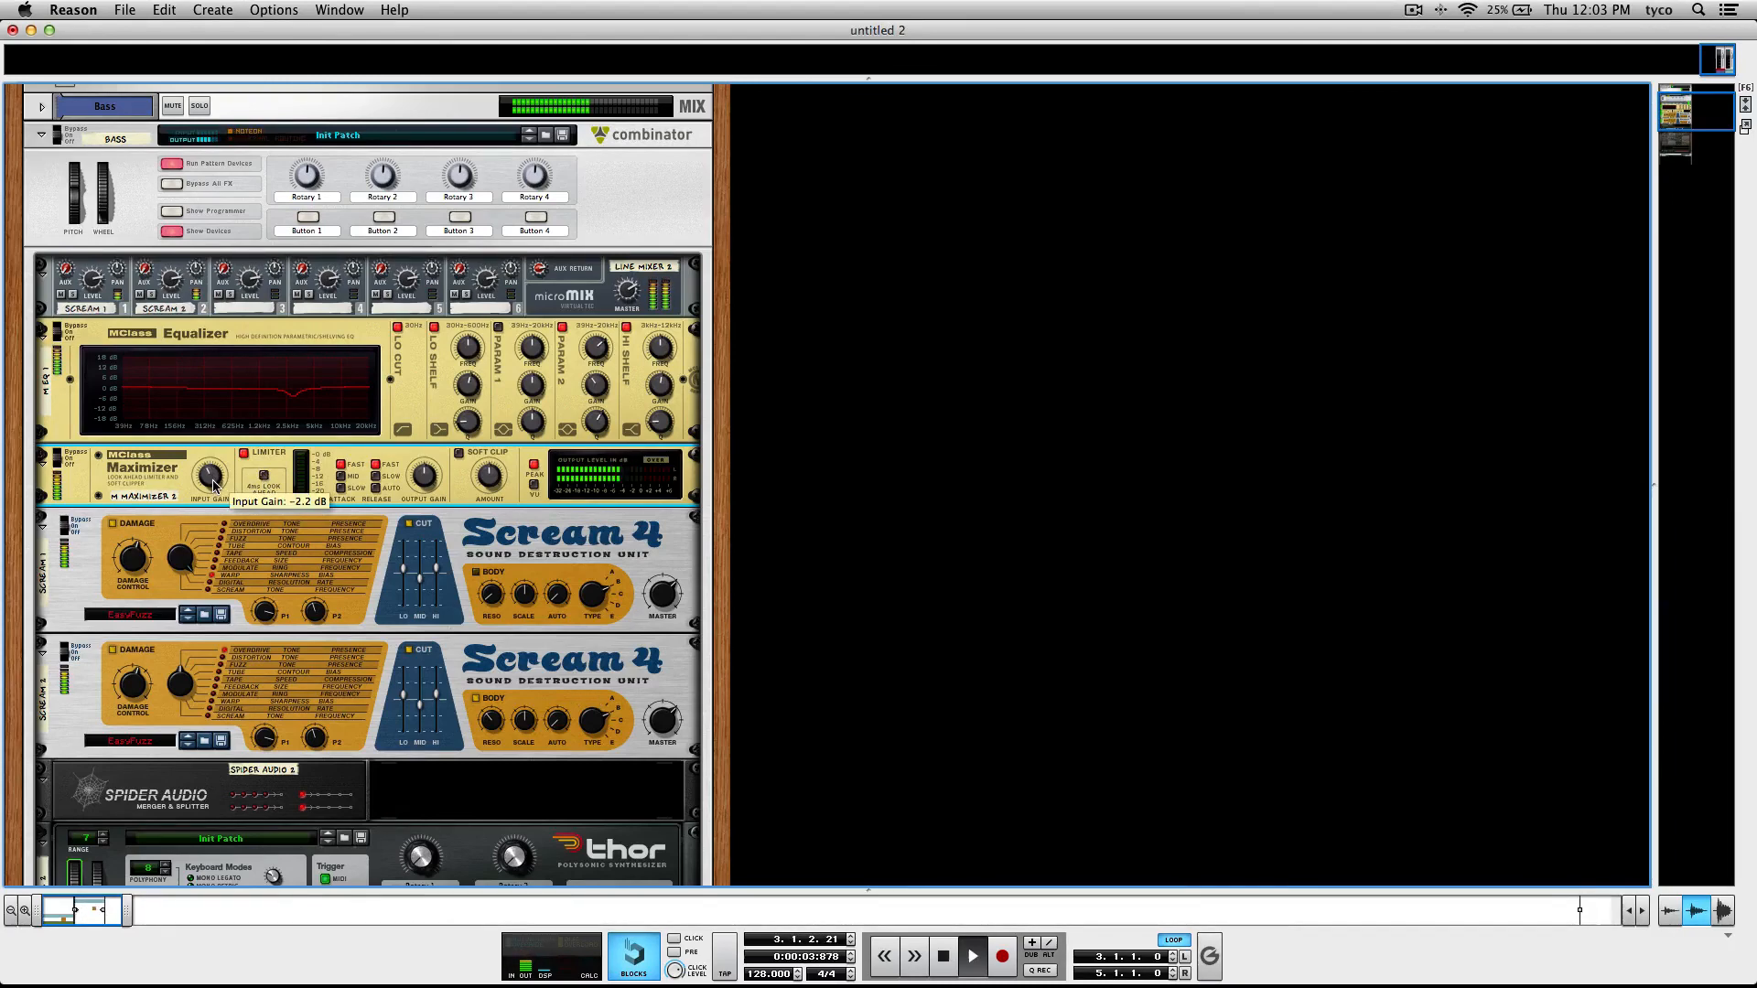
pyautogui.press('space')
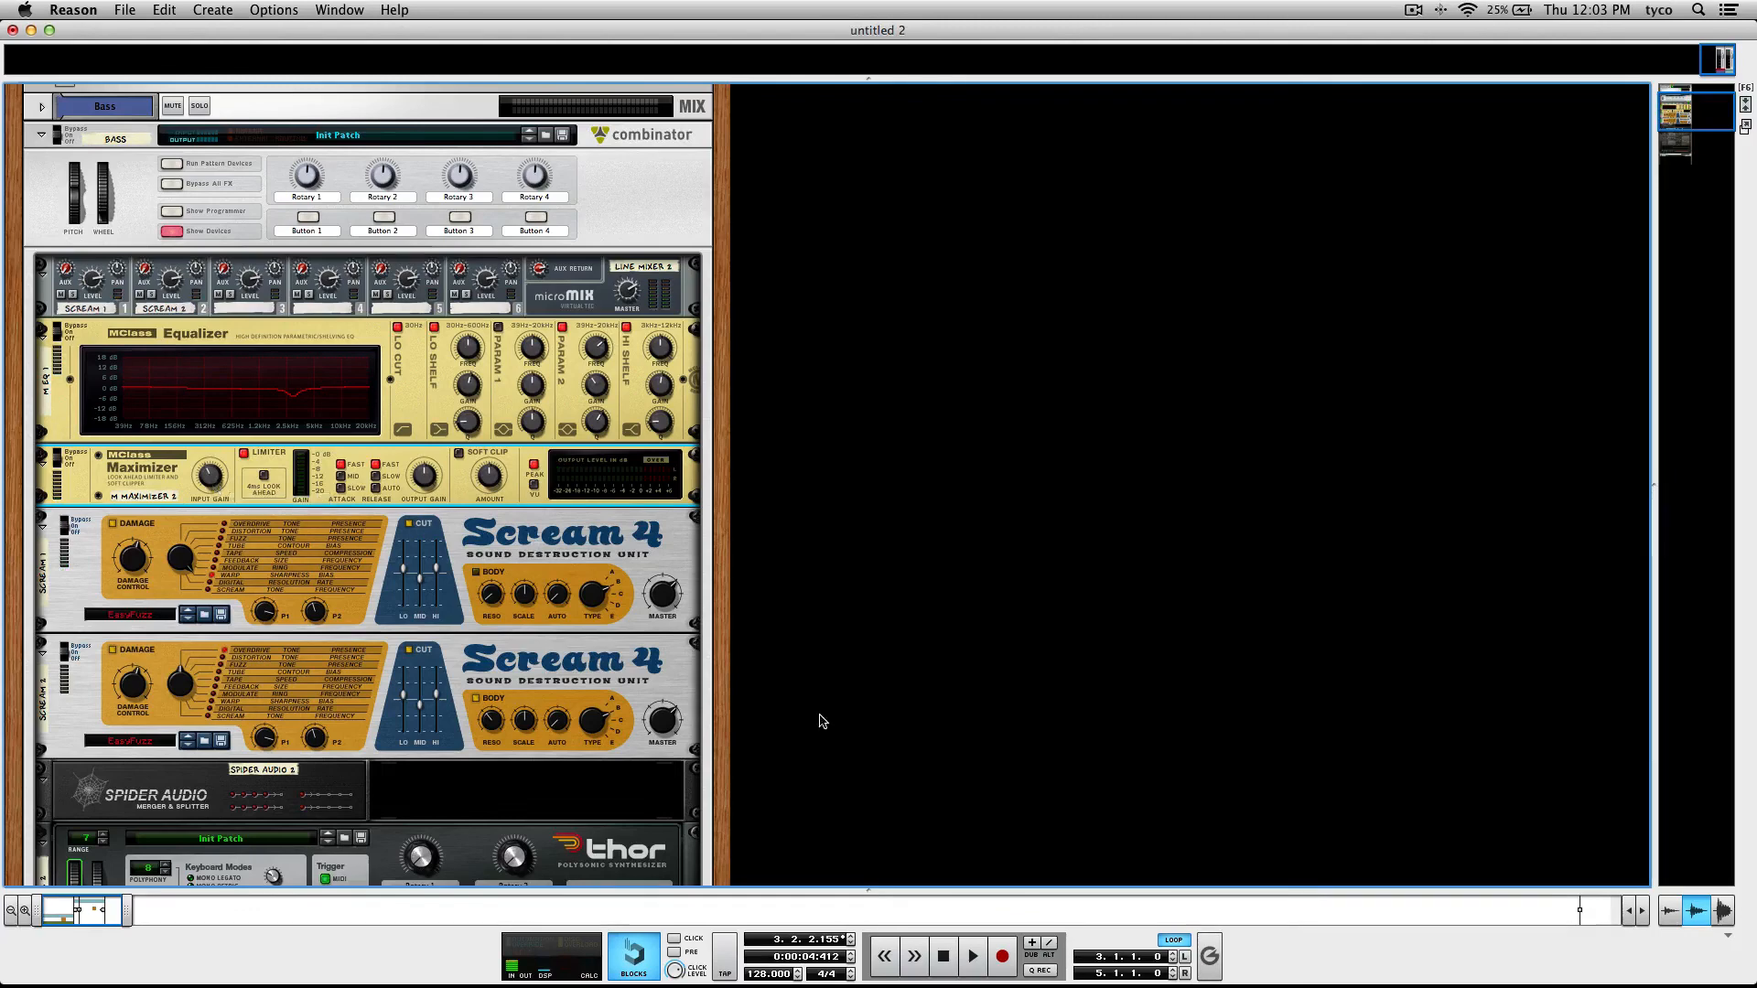
# Return the song position to the start, show the sequencer, and turn looping off.
pyautogui.click(943, 954)
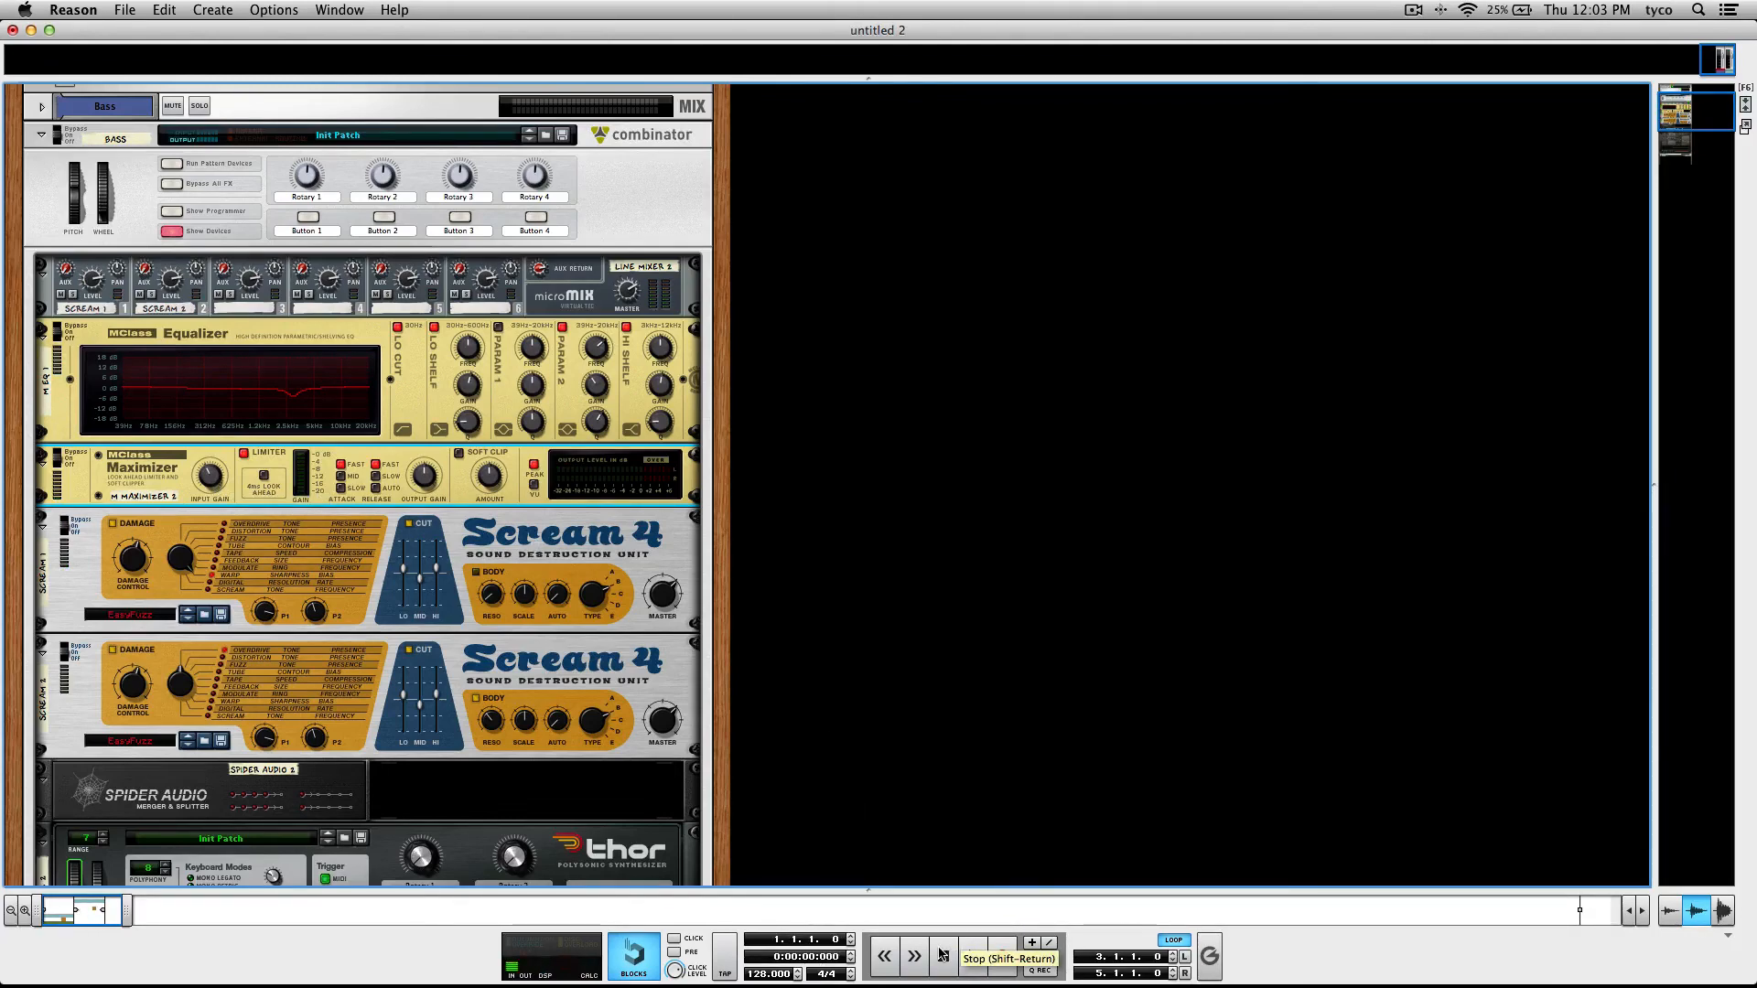
pyautogui.click(855, 740)
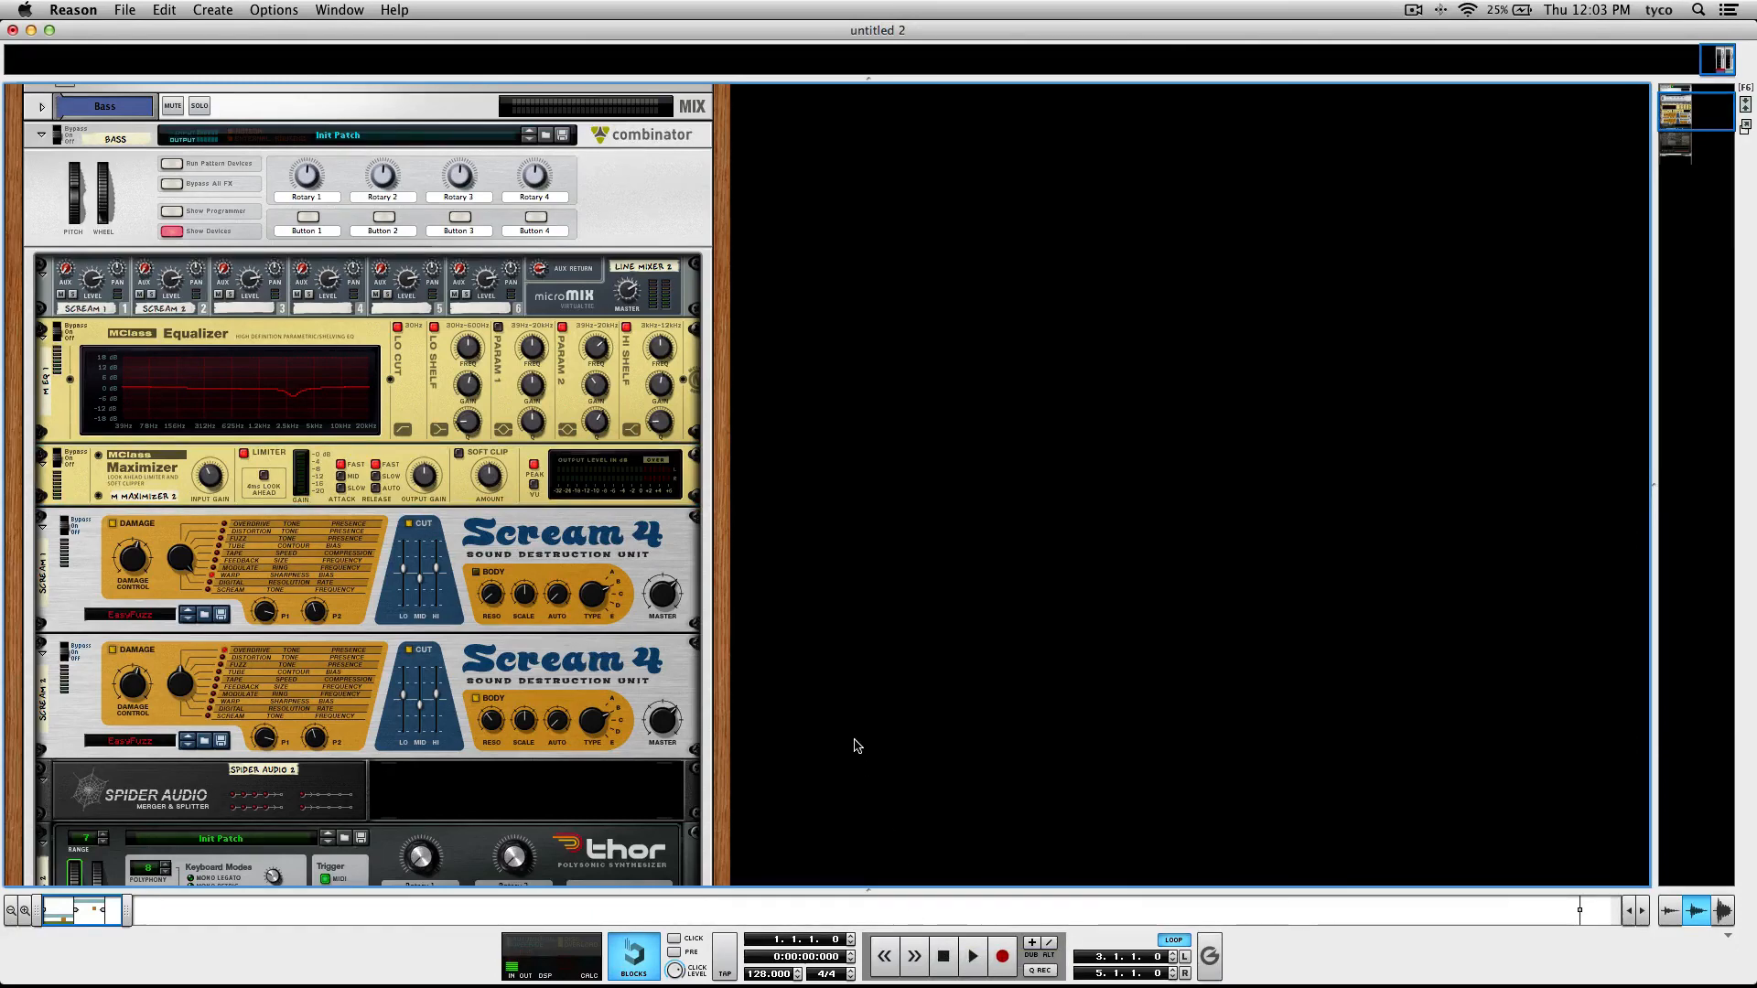
pyautogui.press('F7')
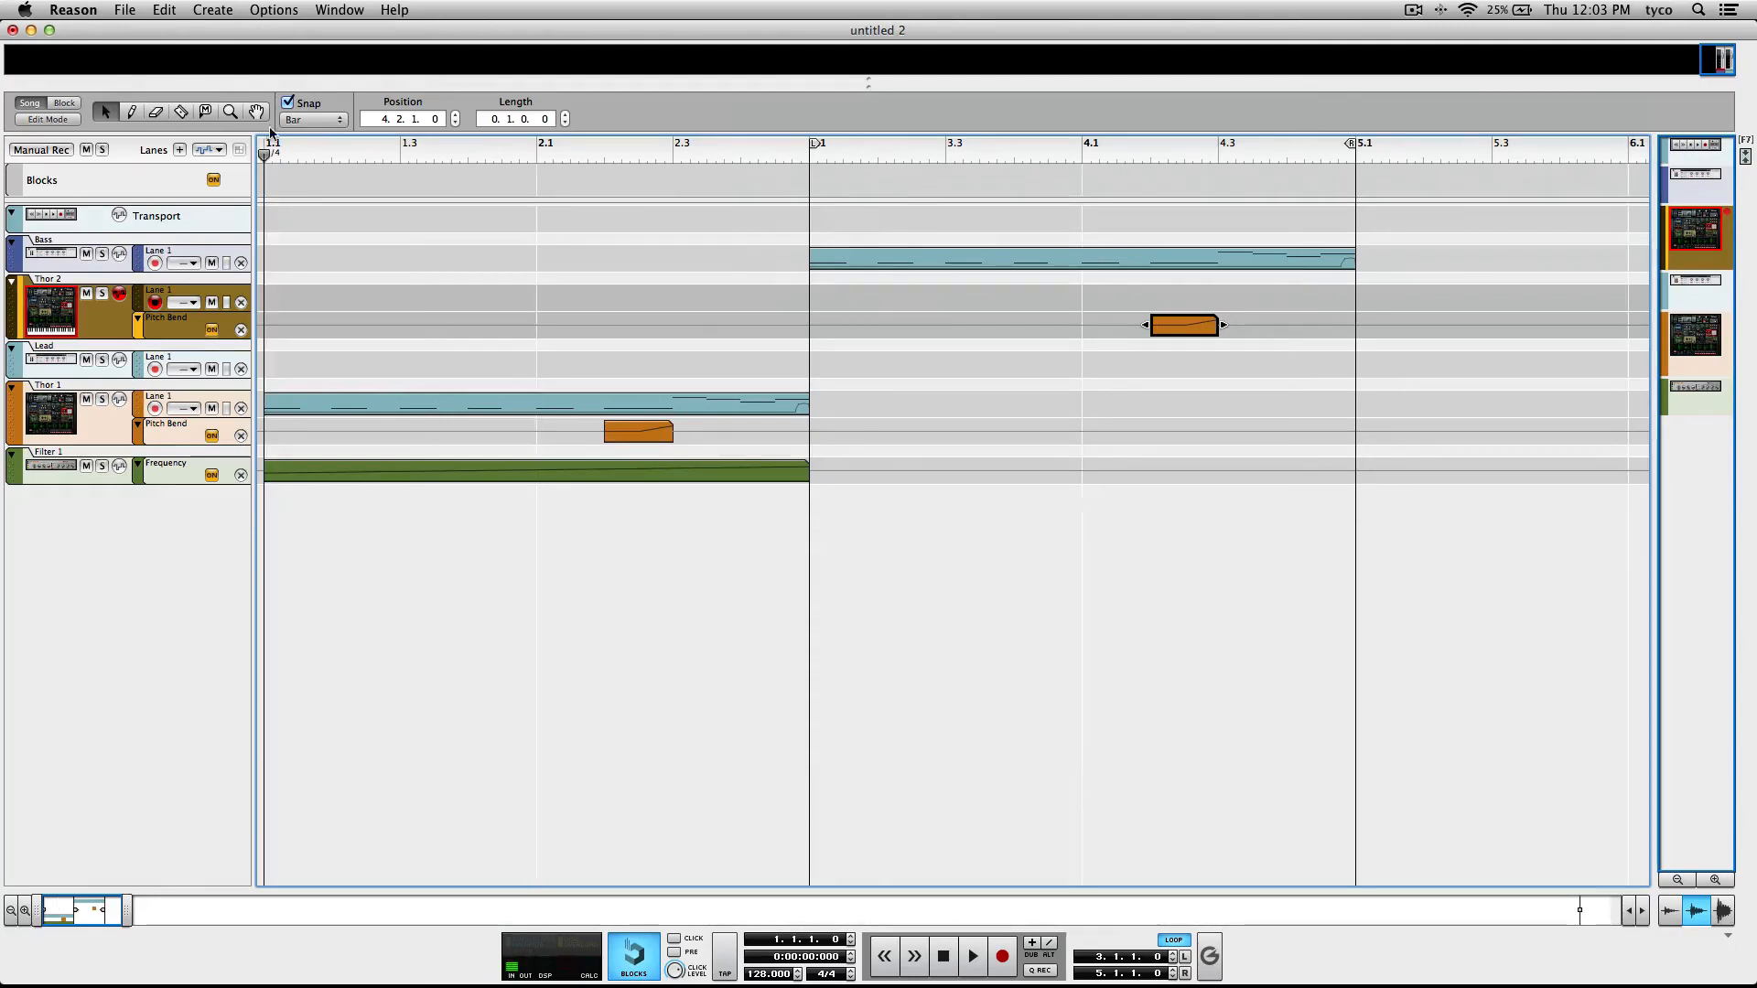
pyautogui.click(1175, 940)
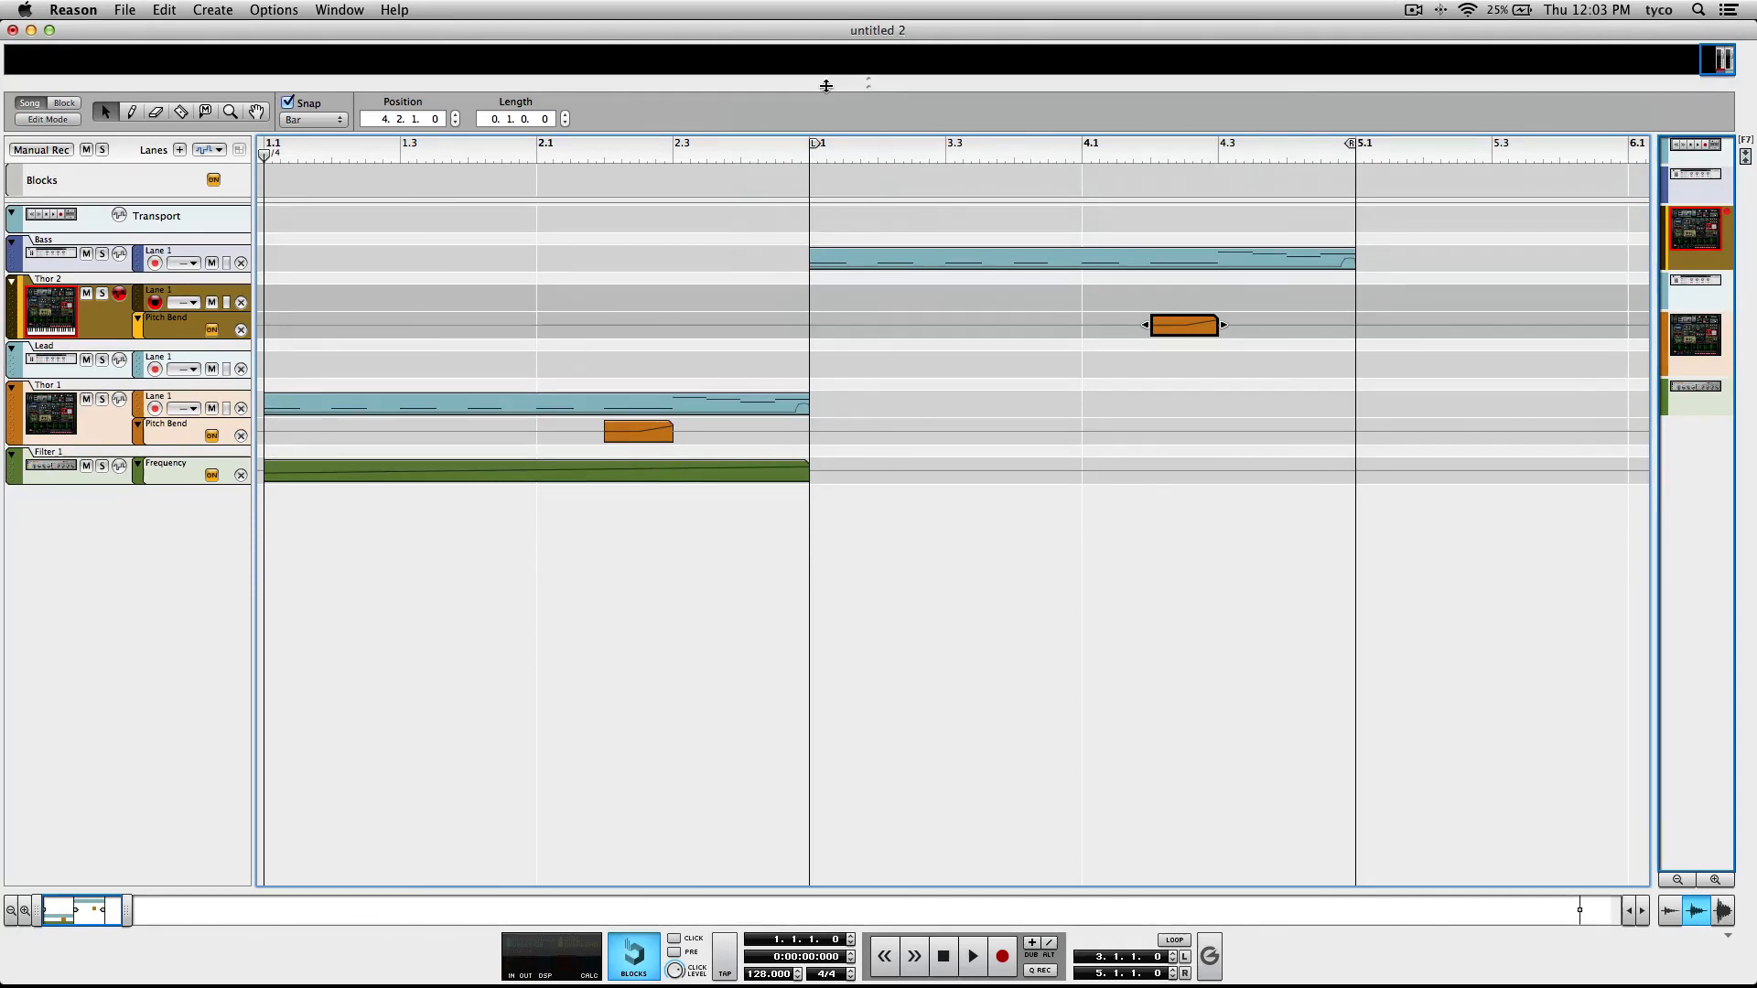
pyautogui.click(1414, 10)
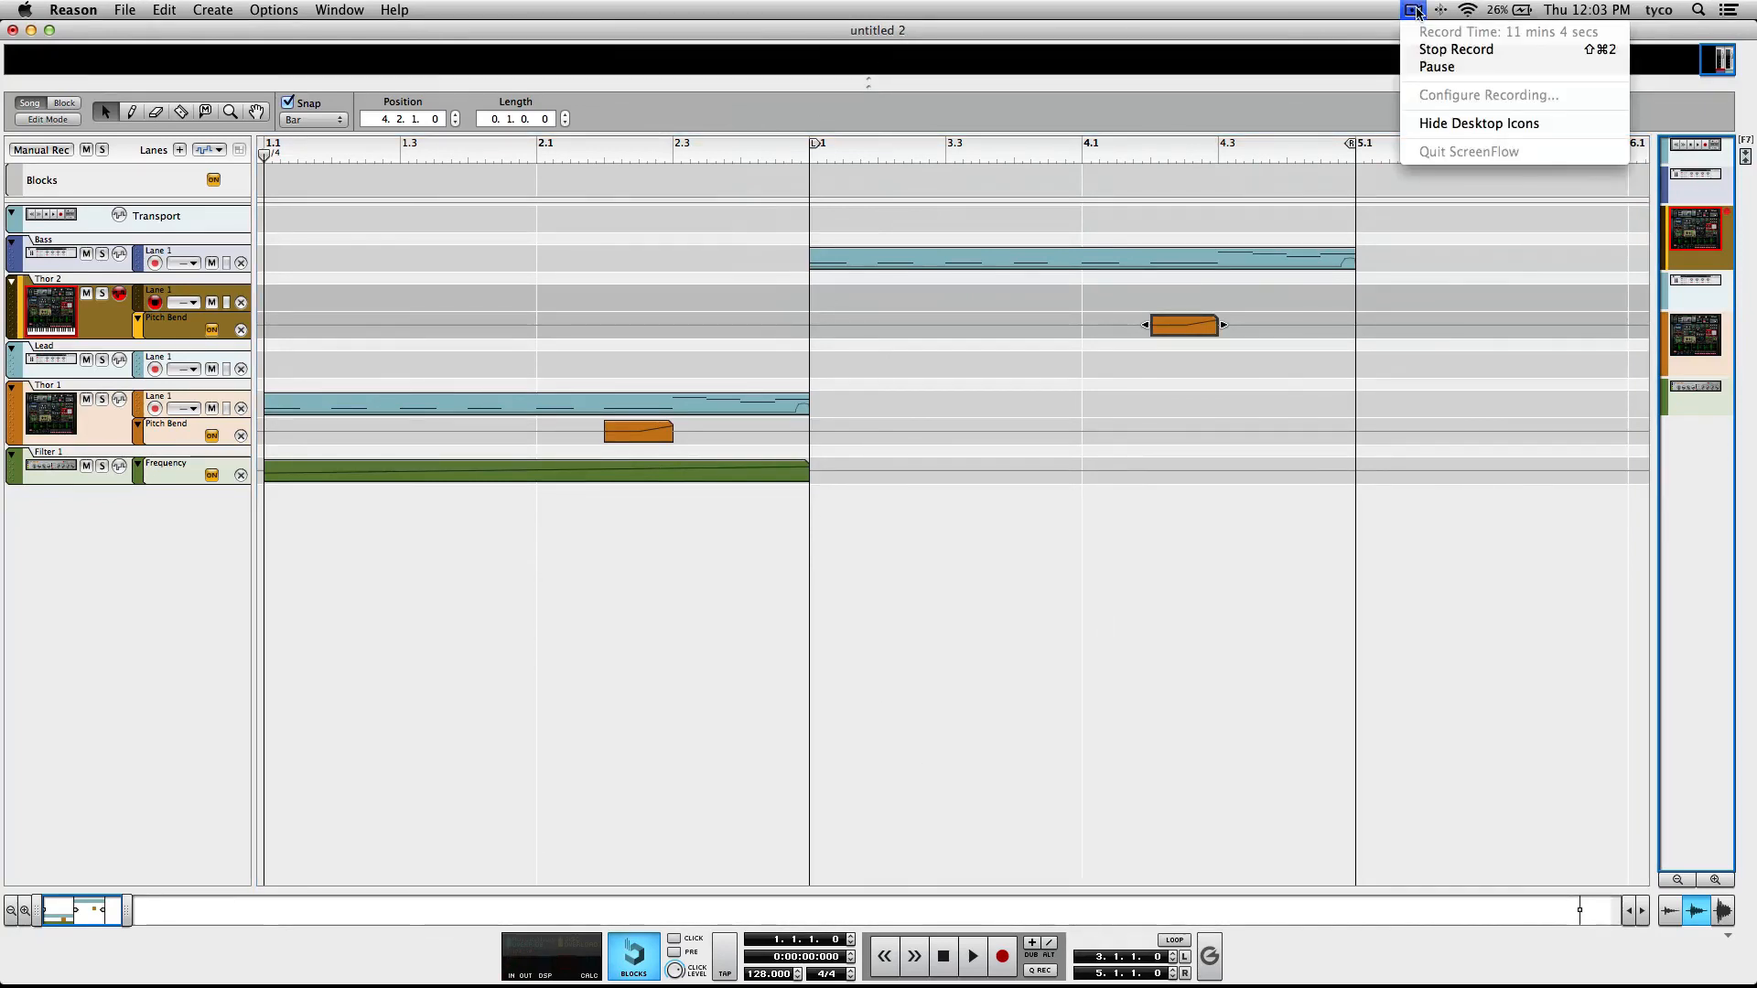